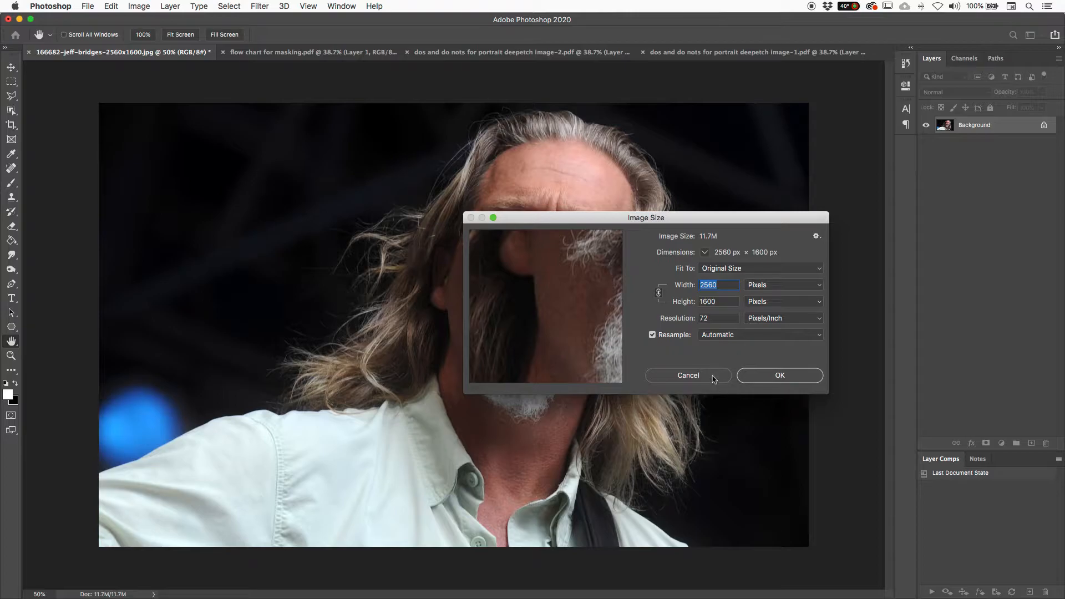
Step: Close the Image Size dialog without changing anything and activate the Move tool
click(714, 379)
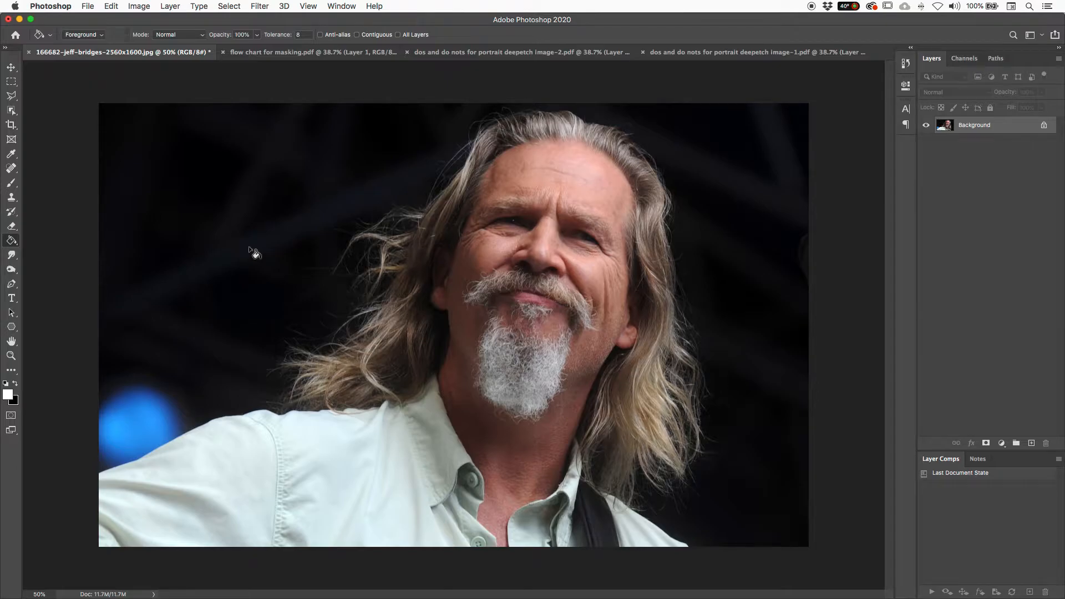
click(12, 69)
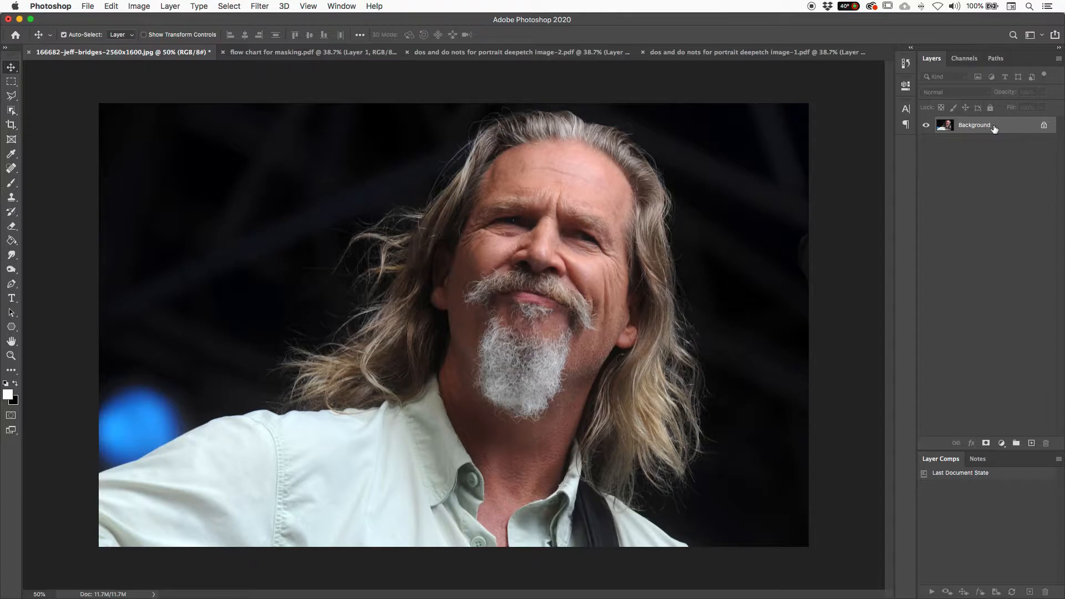
drag(994, 129, 1036, 447)
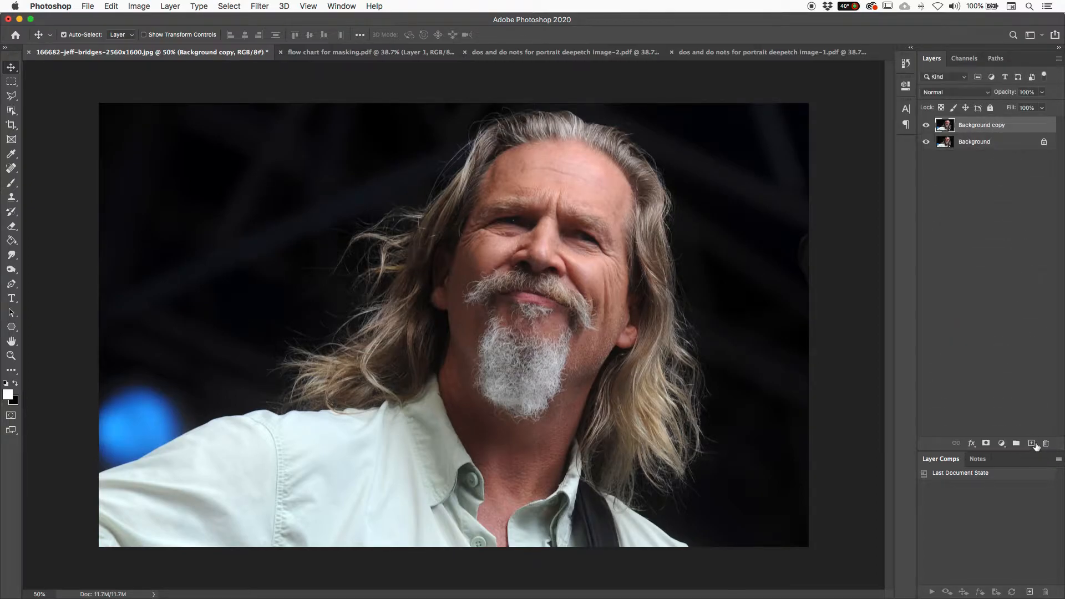
key(super+z)
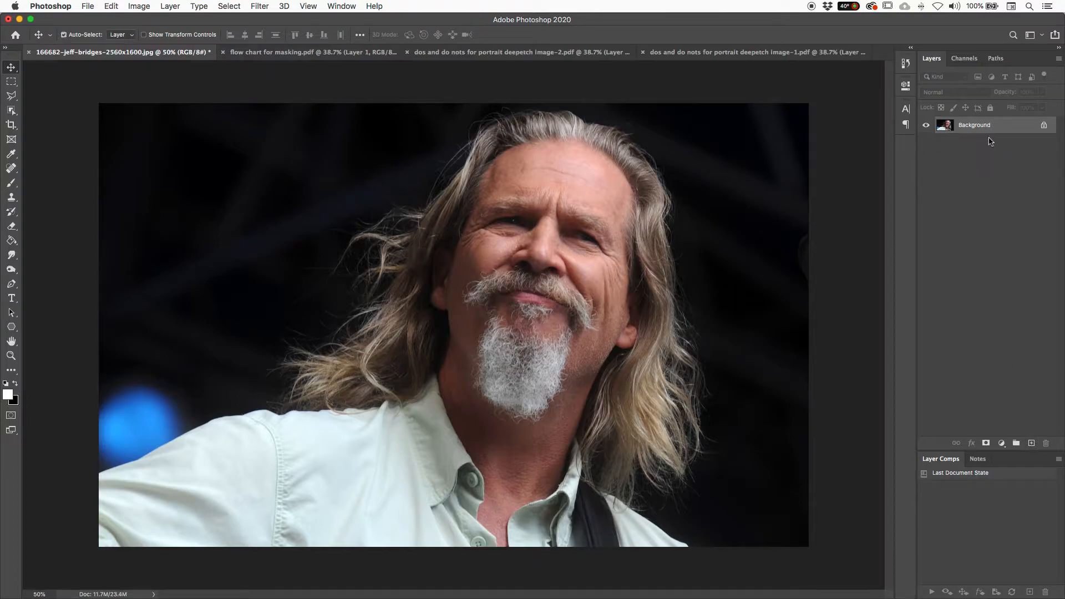
right_click(987, 126)
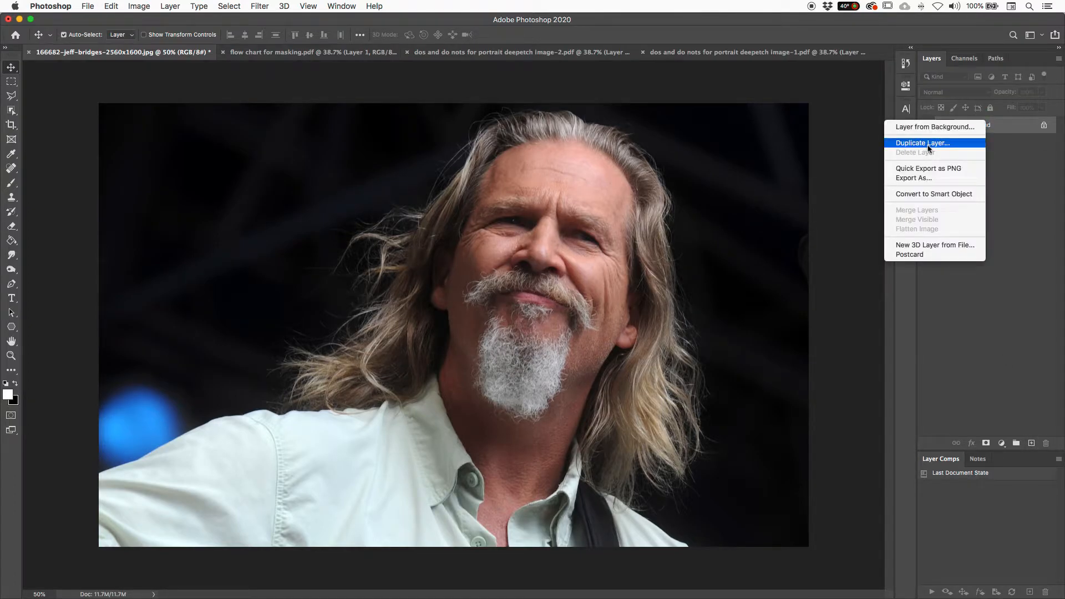
key(Escape)
click(167, 5)
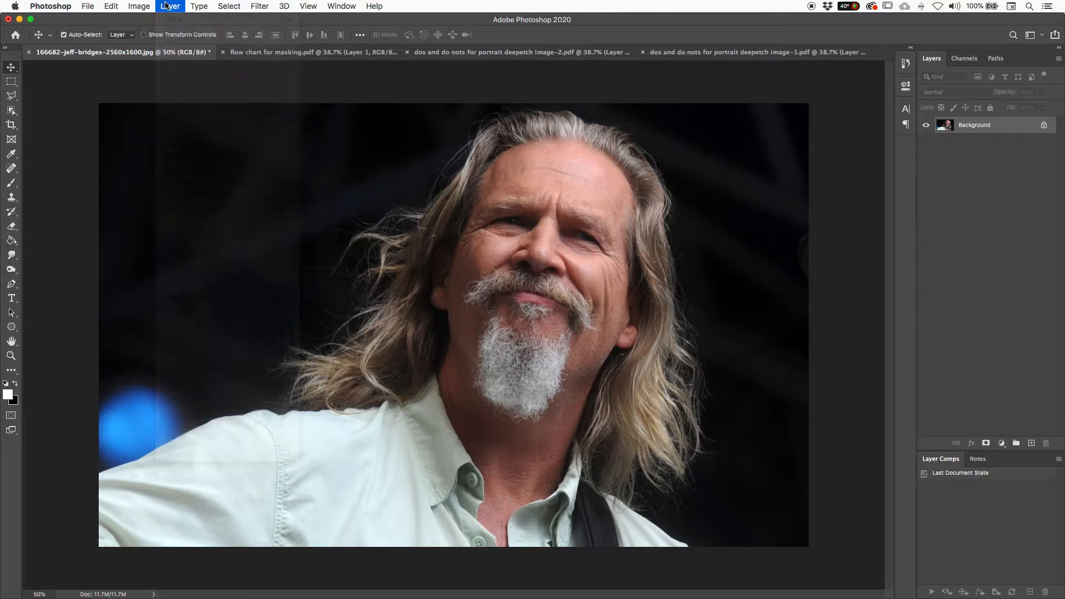
mouse_move(174, 21)
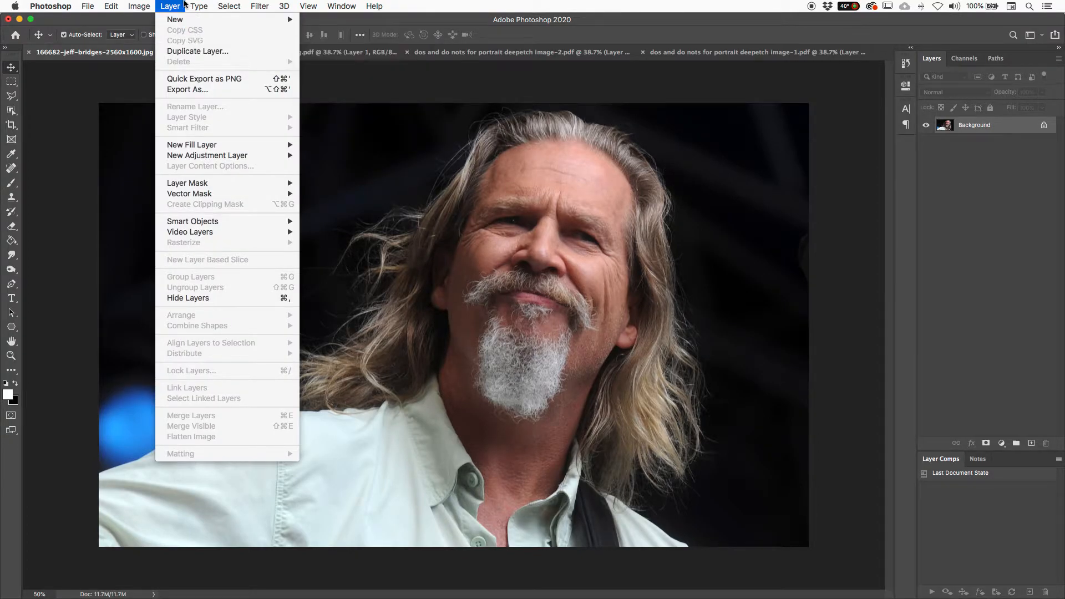
click(1034, 236)
Step: Duplicate the Background layer
drag(1024, 127, 1031, 442)
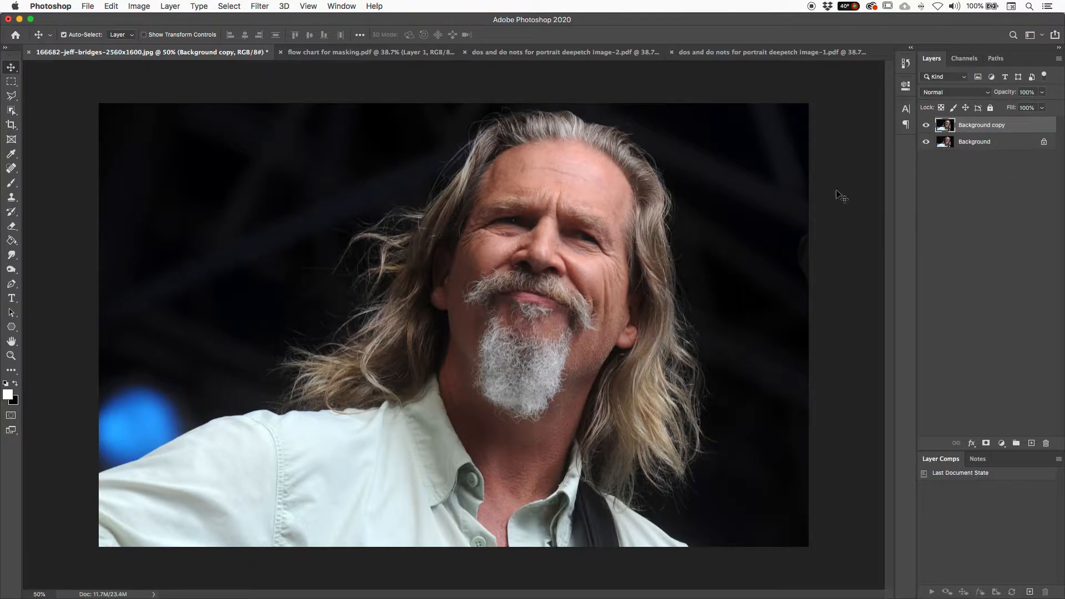
Step: Try erasing a stroke across the face on the Background copy layer and compare it with each layer's visibility toggled
key(e)
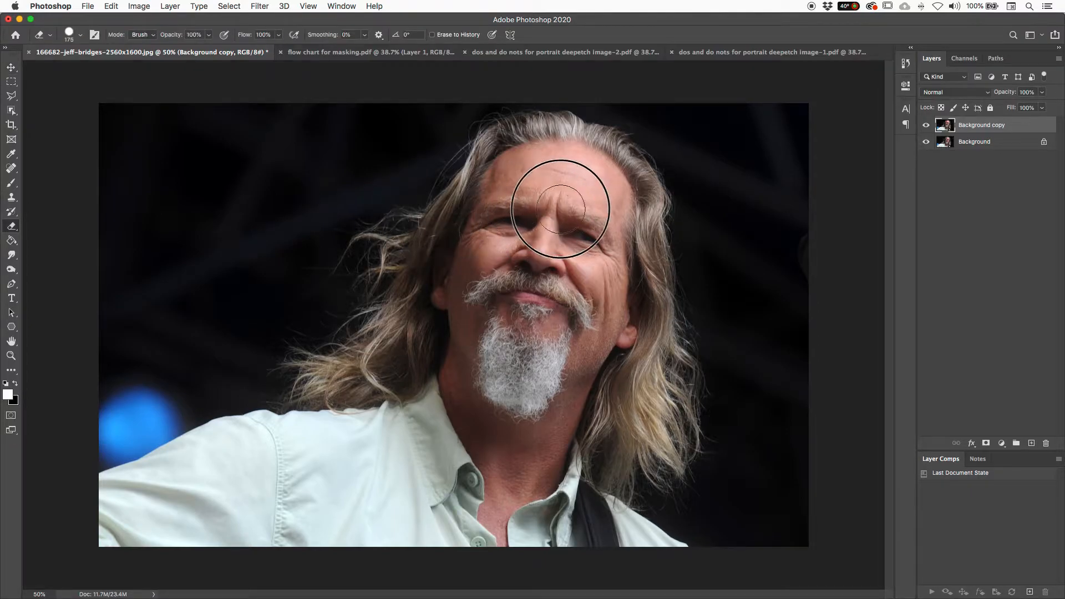
click(452, 347)
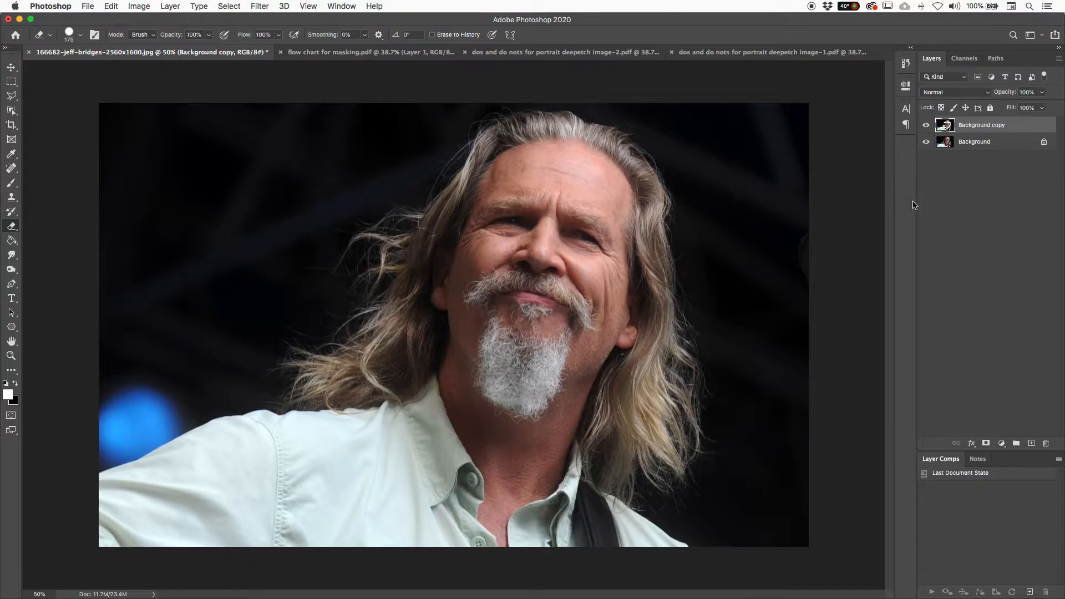
click(926, 125)
click(926, 125)
click(926, 142)
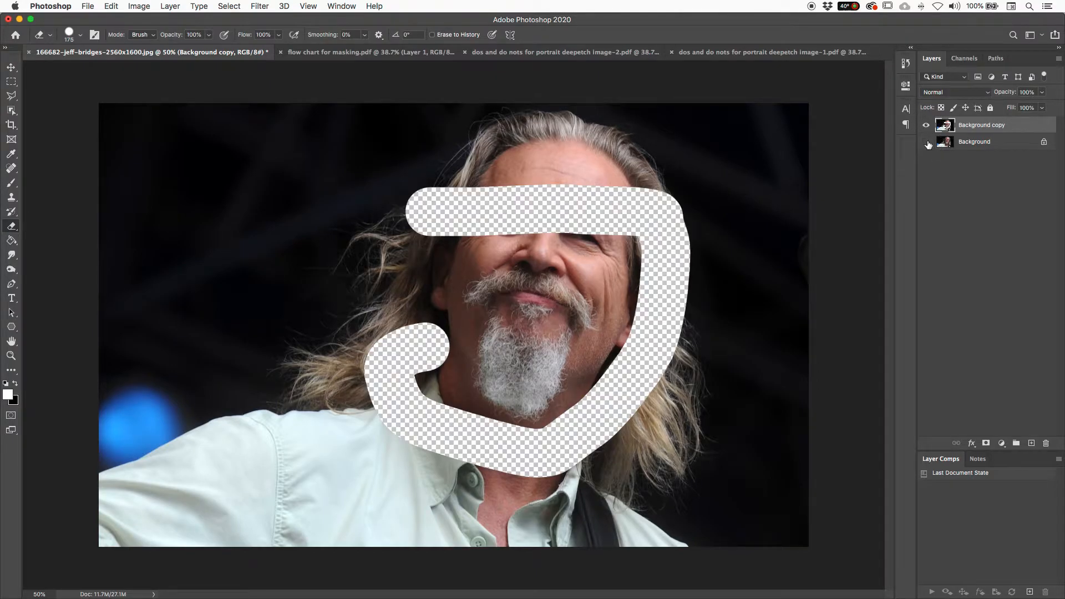
click(926, 142)
click(926, 142)
click(926, 142)
click(927, 142)
click(926, 142)
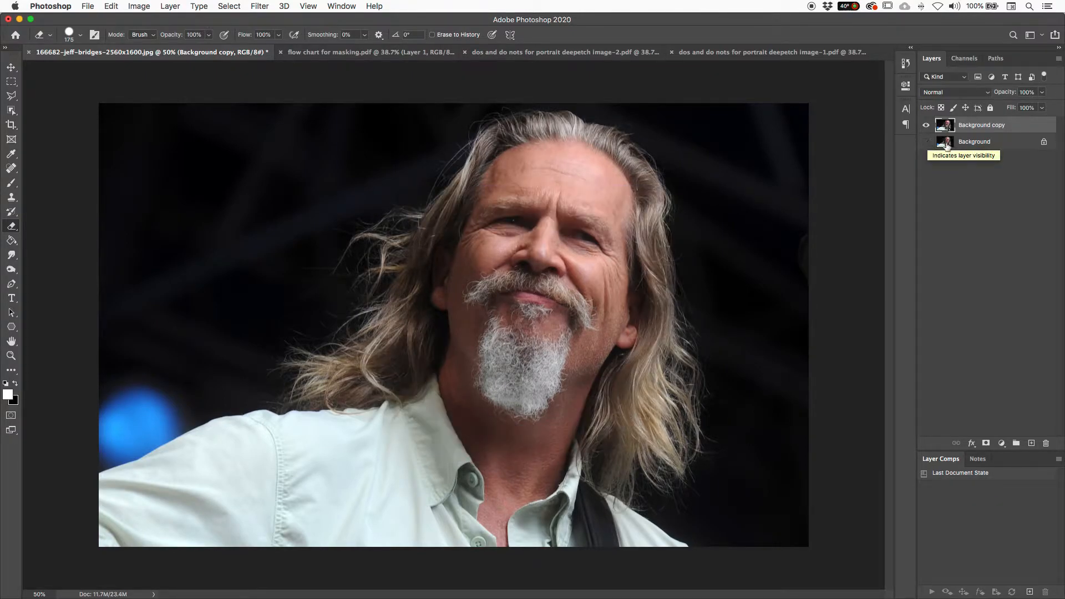
Step: Keep the original Background layer hidden and make the Background copy layer active
click(934, 143)
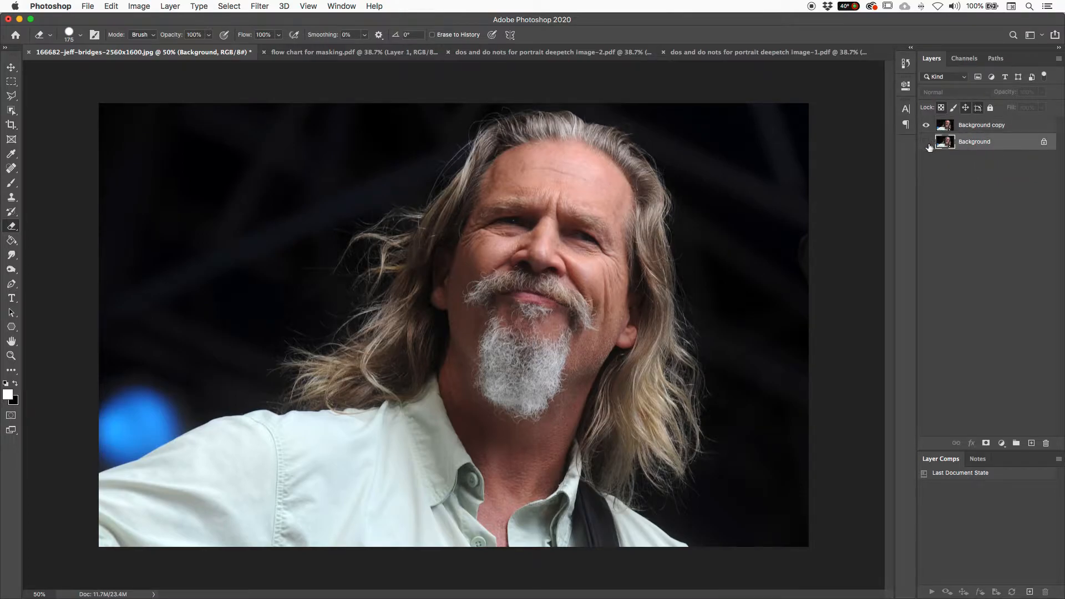
click(927, 143)
click(992, 125)
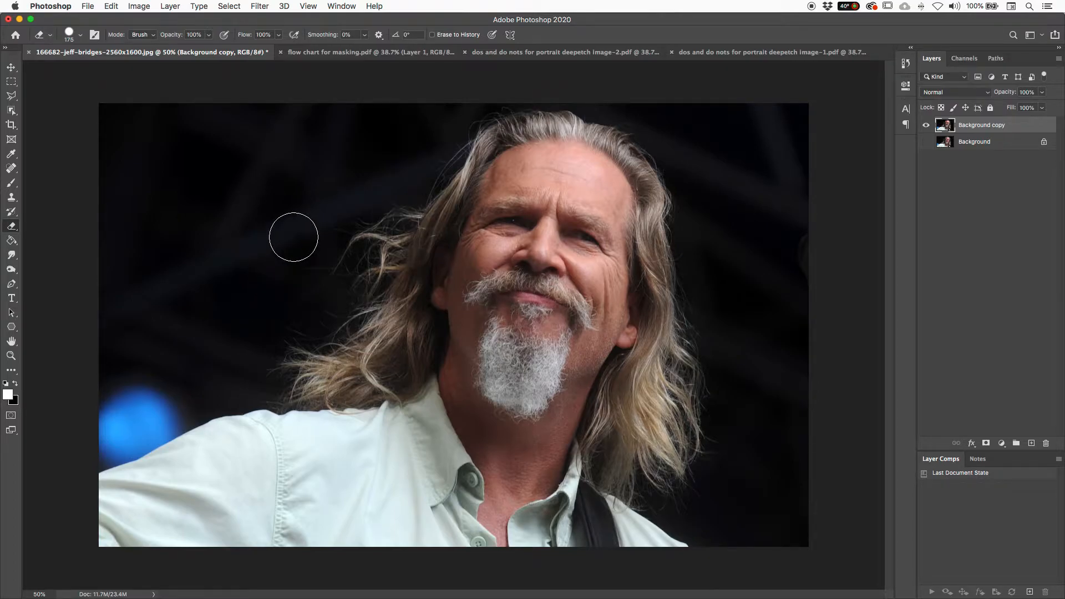
Step: Look through the marquee, lasso and object selection tools, and activate the Quick Selection tool
click(10, 83)
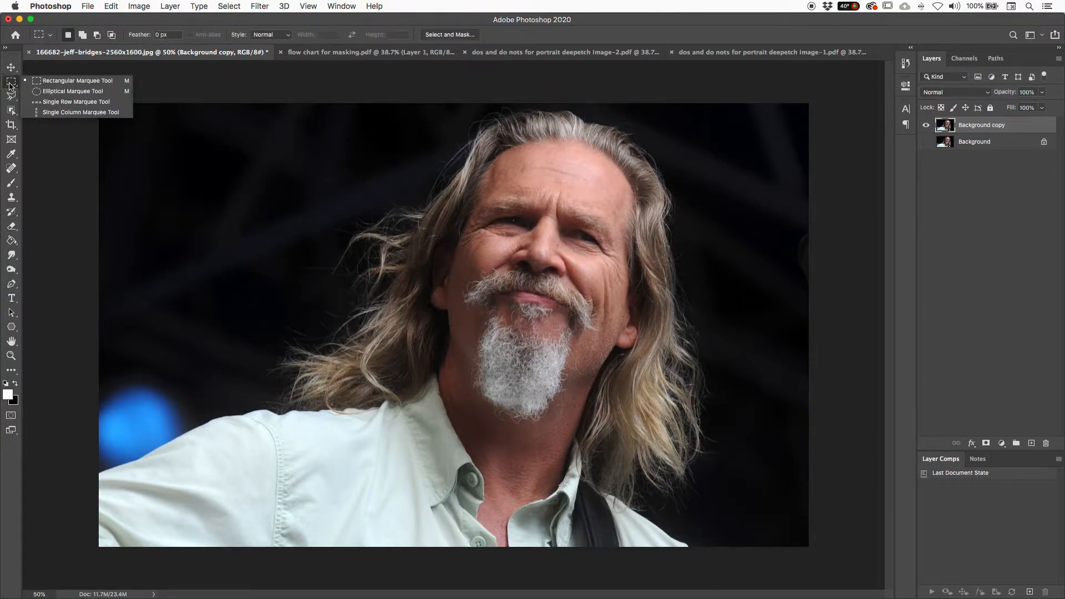
click(12, 98)
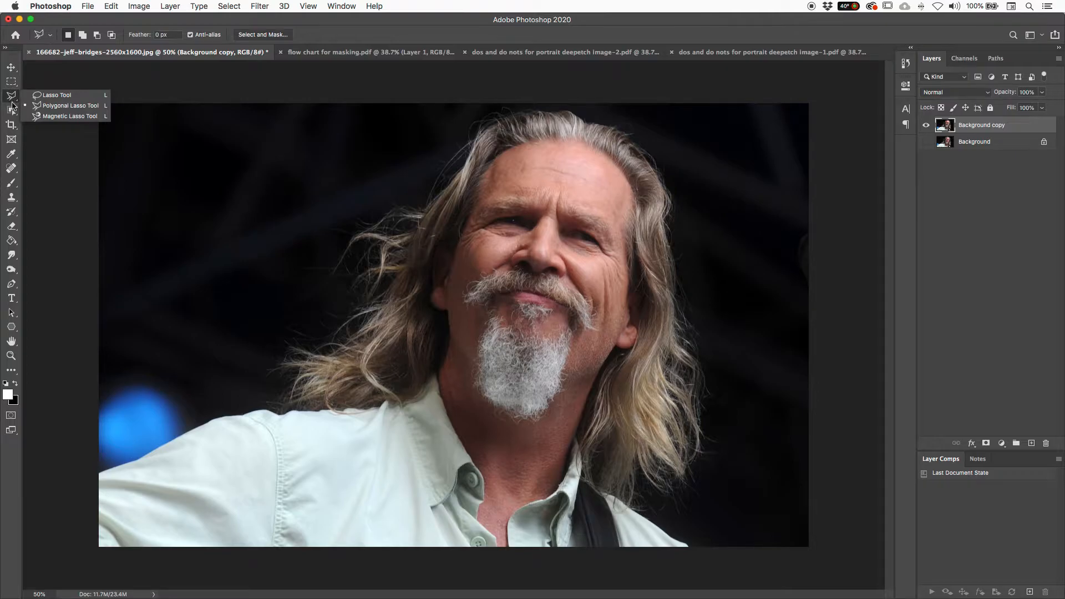
click(11, 82)
click(12, 110)
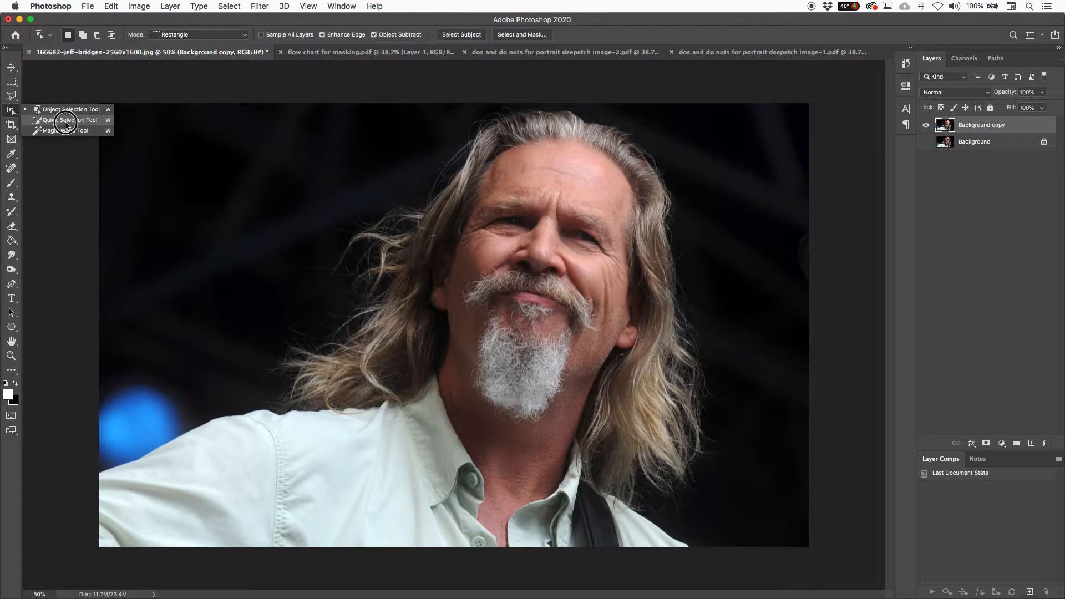
click(66, 123)
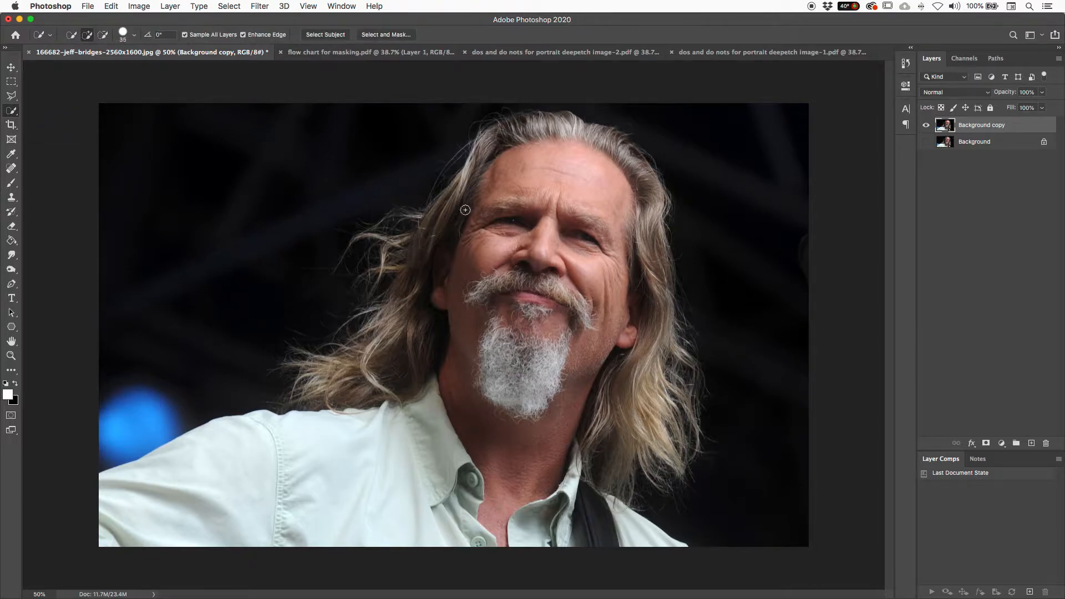
Step: Try selecting the man with the Quick Selection tool, extending the selection over the loose hair above his shoulder
mouse_move(523, 274)
mouse_down()
mouse_move(538, 252)
mouse_move(535, 221)
mouse_move(524, 185)
mouse_move(500, 166)
mouse_move(587, 159)
mouse_move(617, 170)
mouse_move(647, 241)
mouse_move(646, 412)
mouse_move(603, 400)
mouse_move(558, 491)
mouse_up()
mouse_move(578, 251)
mouse_down()
mouse_move(497, 433)
mouse_move(413, 483)
mouse_move(194, 508)
mouse_up()
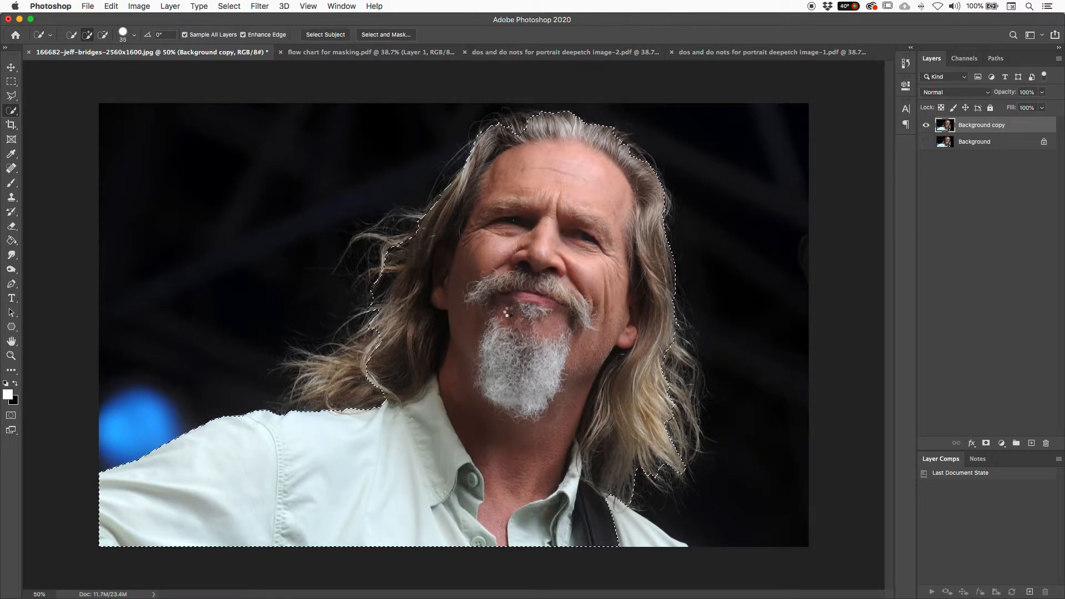
click(333, 365)
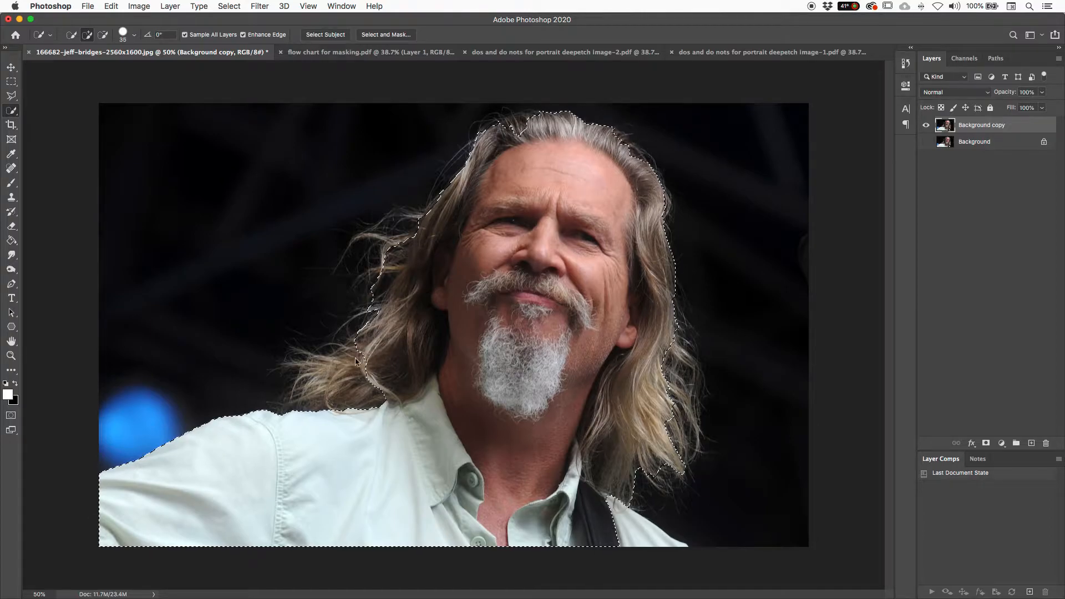
click(275, 361)
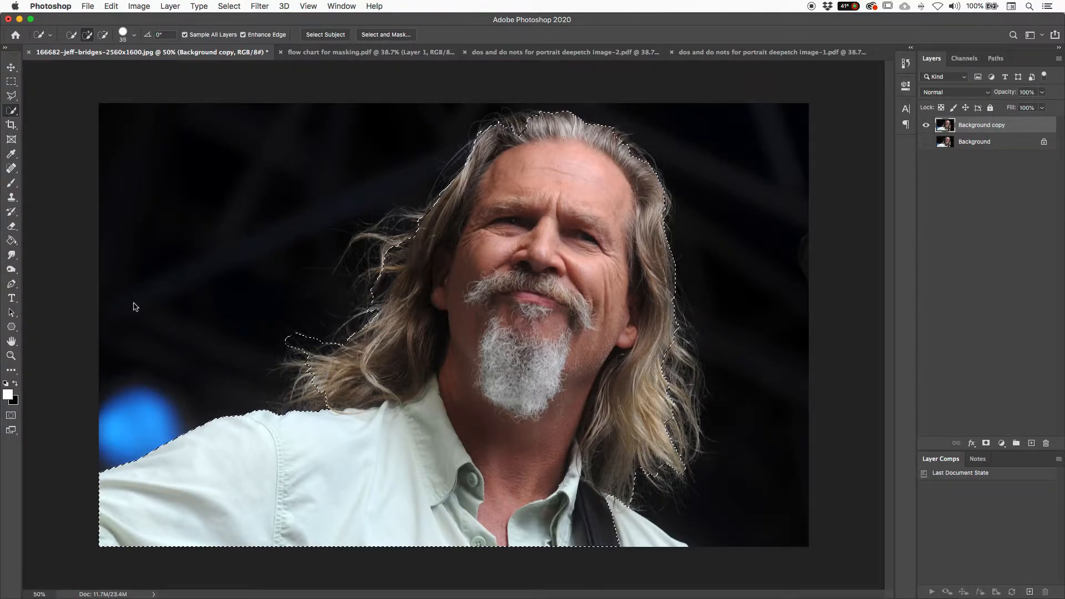
key(super+z)
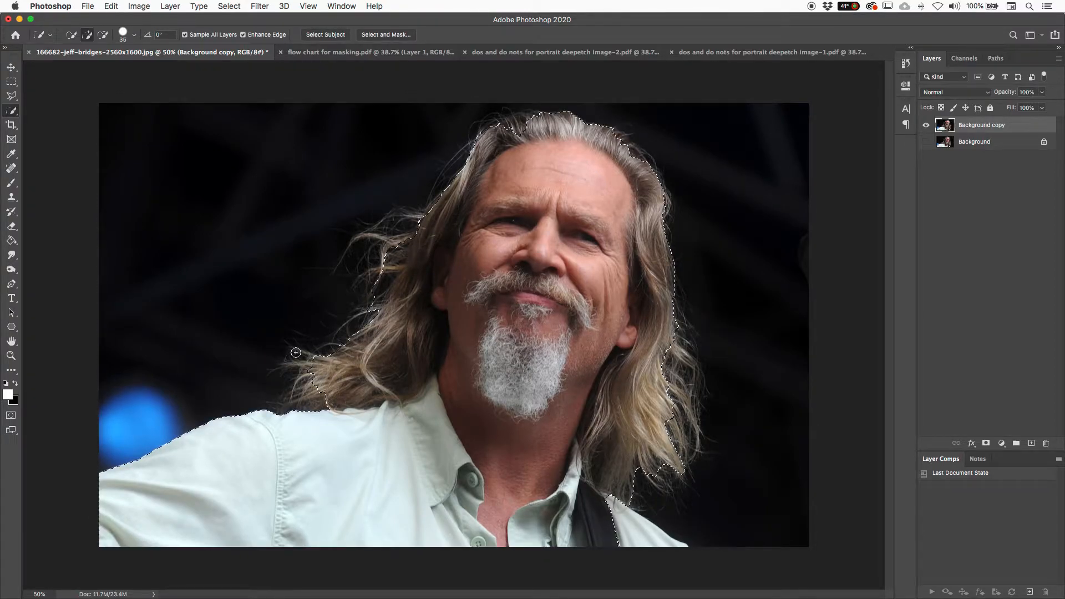
click(311, 328)
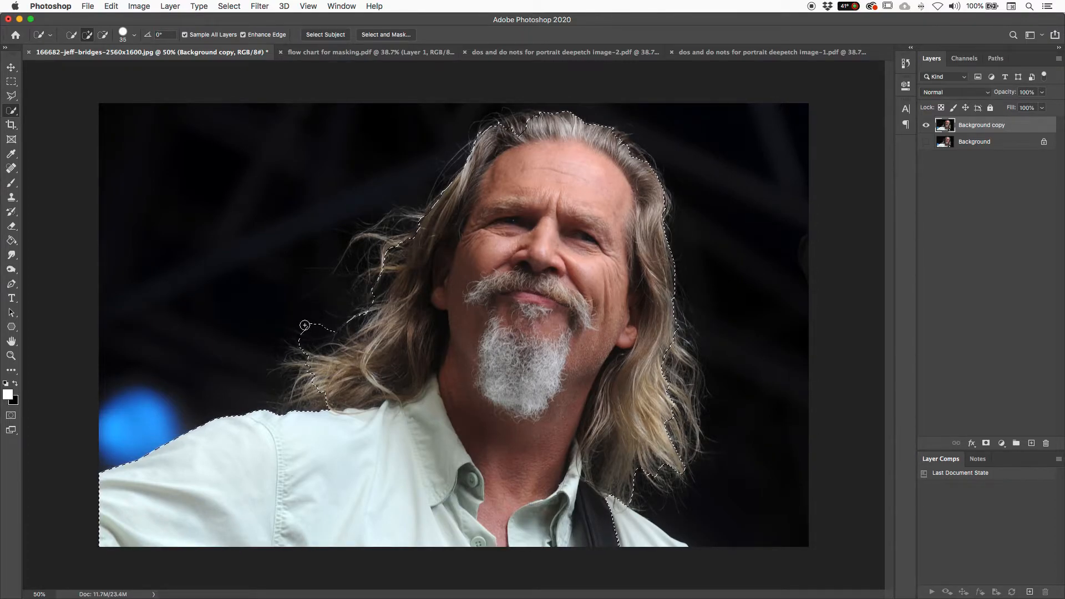
Step: Subtract the excess background beside the shoulder-length hair from the selection, and deselect everything
click(103, 36)
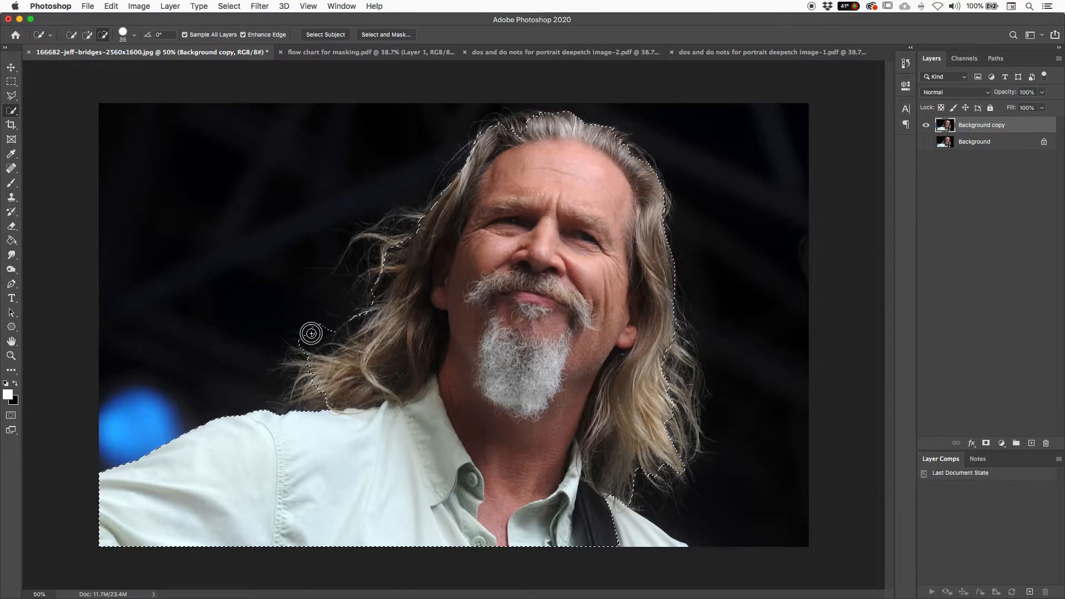
drag(320, 340, 329, 331)
key(alt)
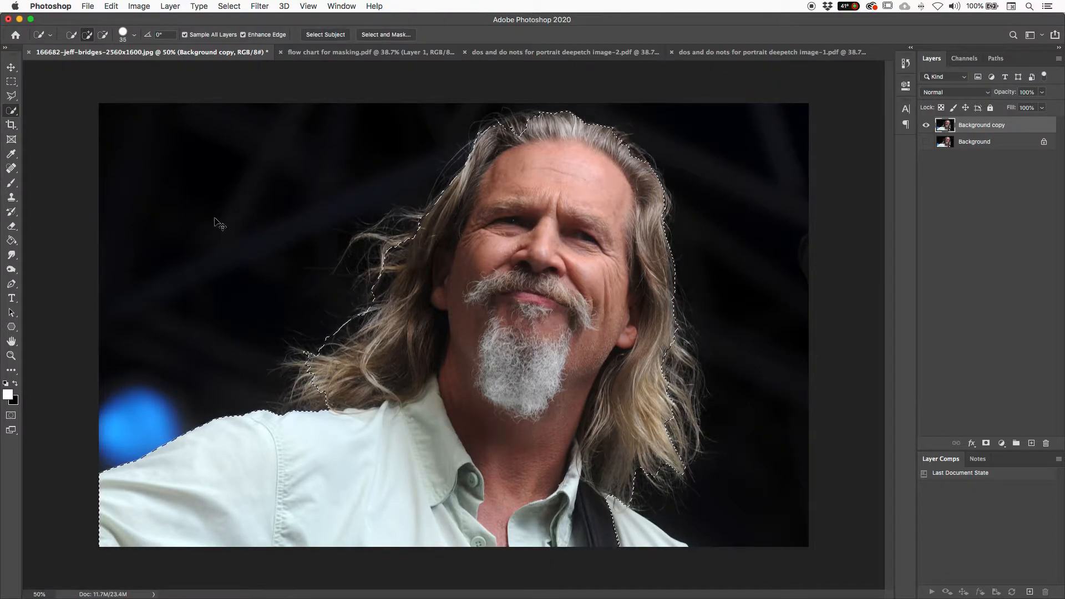
key(super+d)
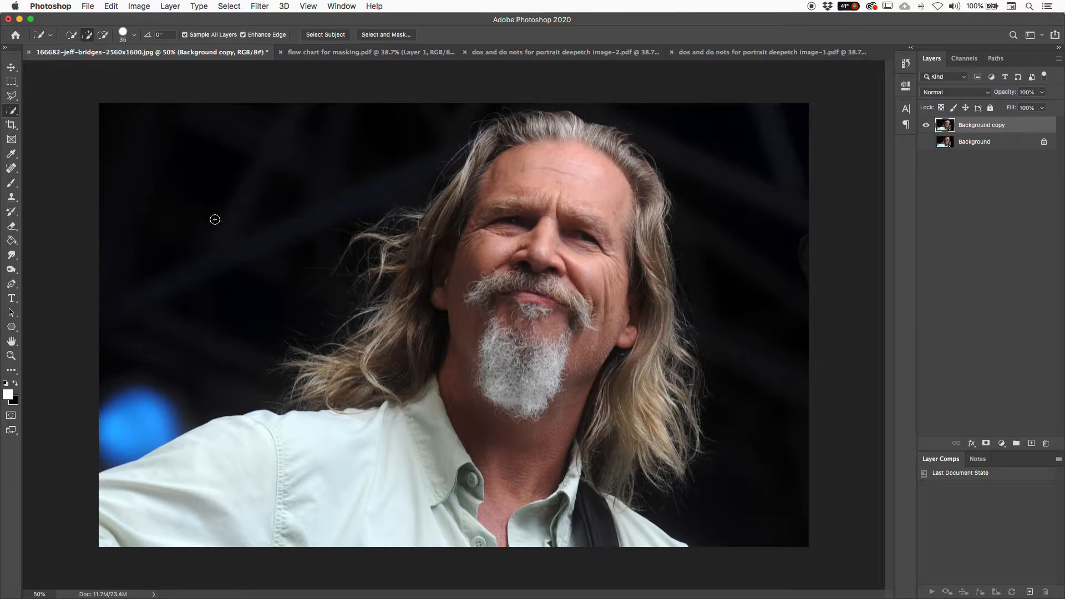
Step: Select the dark background around the man with the Quick Selection tool and try it as a layer mask on Background copy
mouse_move(147, 122)
mouse_down()
mouse_move(211, 218)
mouse_move(247, 243)
mouse_move(499, 131)
mouse_move(761, 143)
mouse_move(743, 213)
mouse_move(765, 259)
mouse_move(753, 425)
mouse_up()
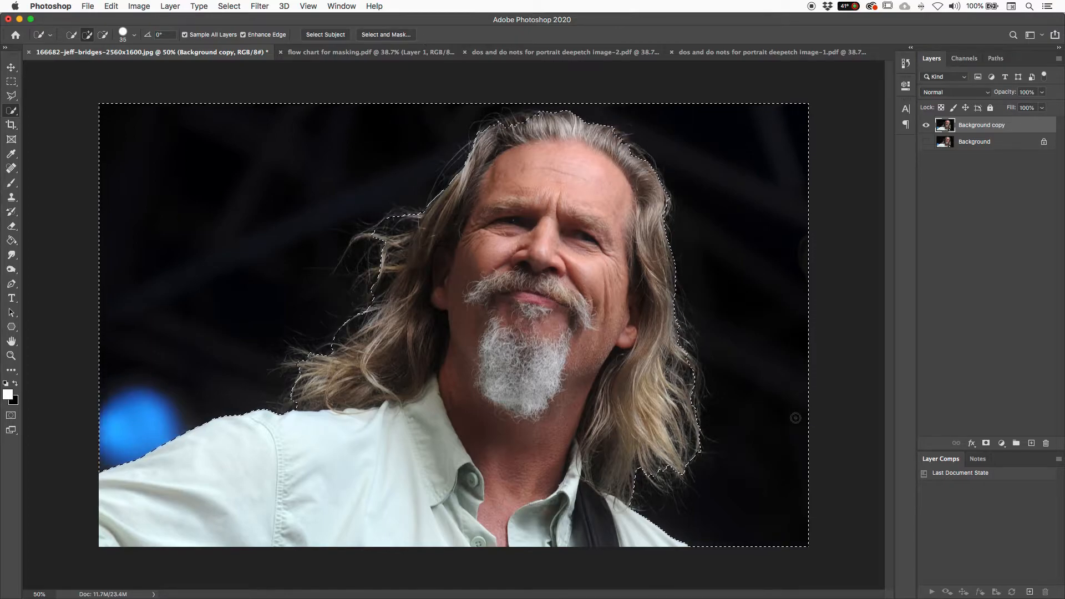
click(986, 444)
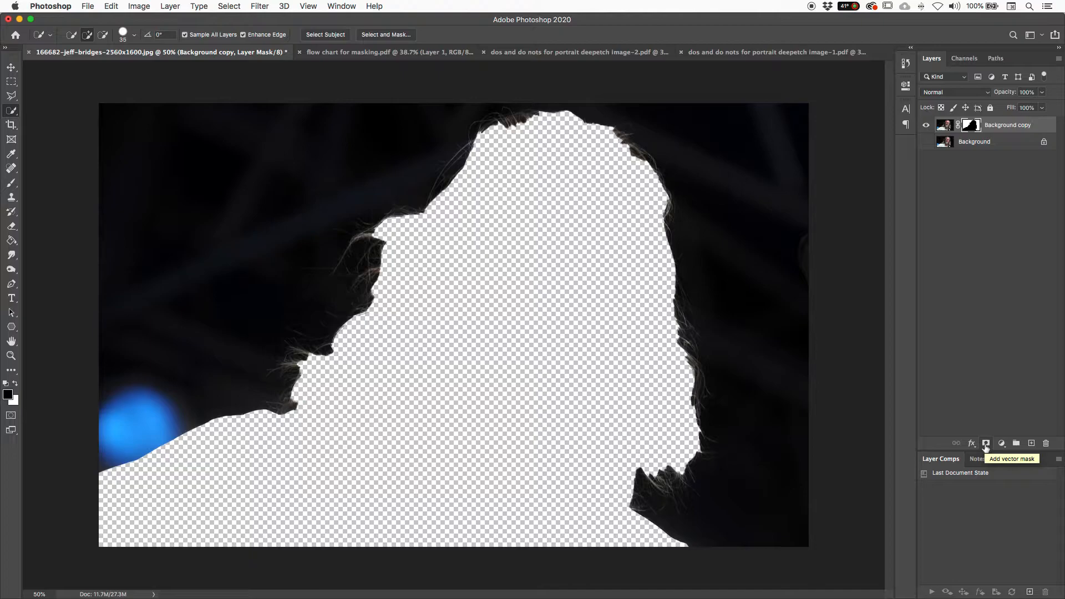
key(super+z)
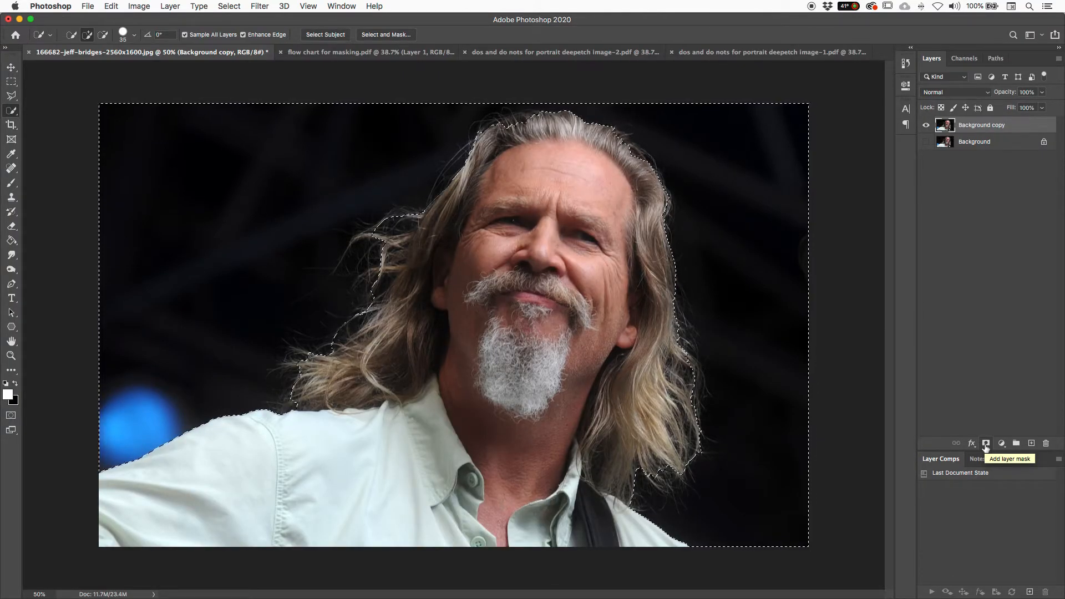
Step: Invert the selection to cover the man and apply it as a layer mask on Background copy
click(229, 6)
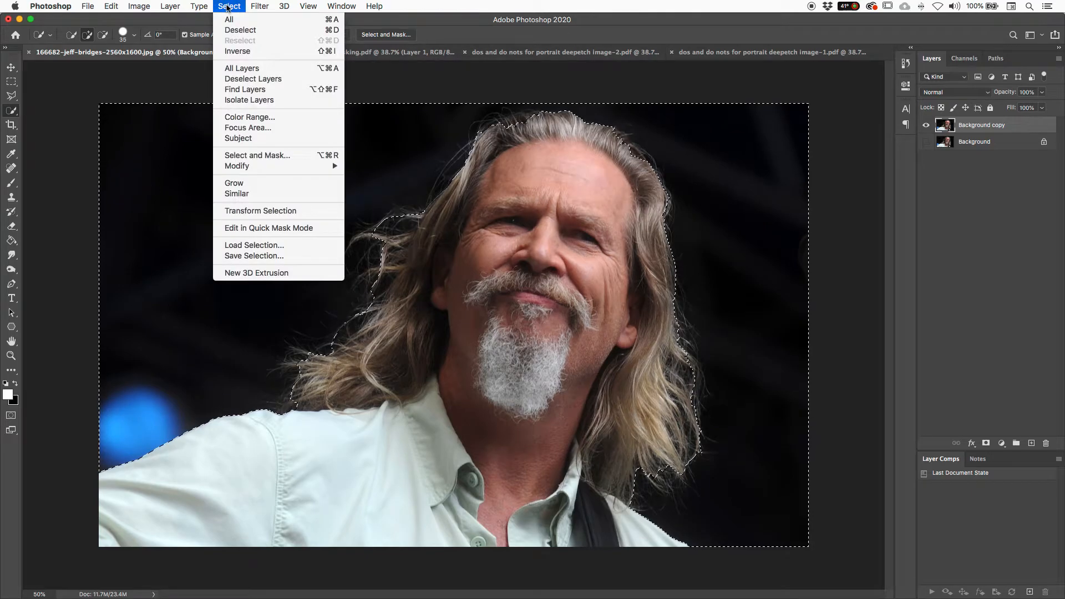
click(245, 53)
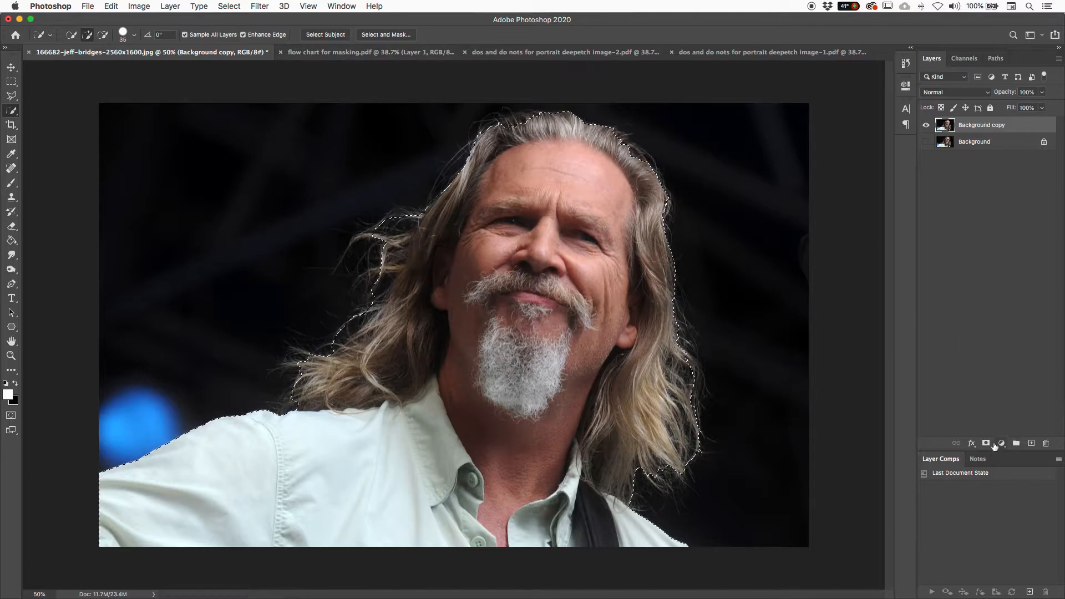
click(985, 444)
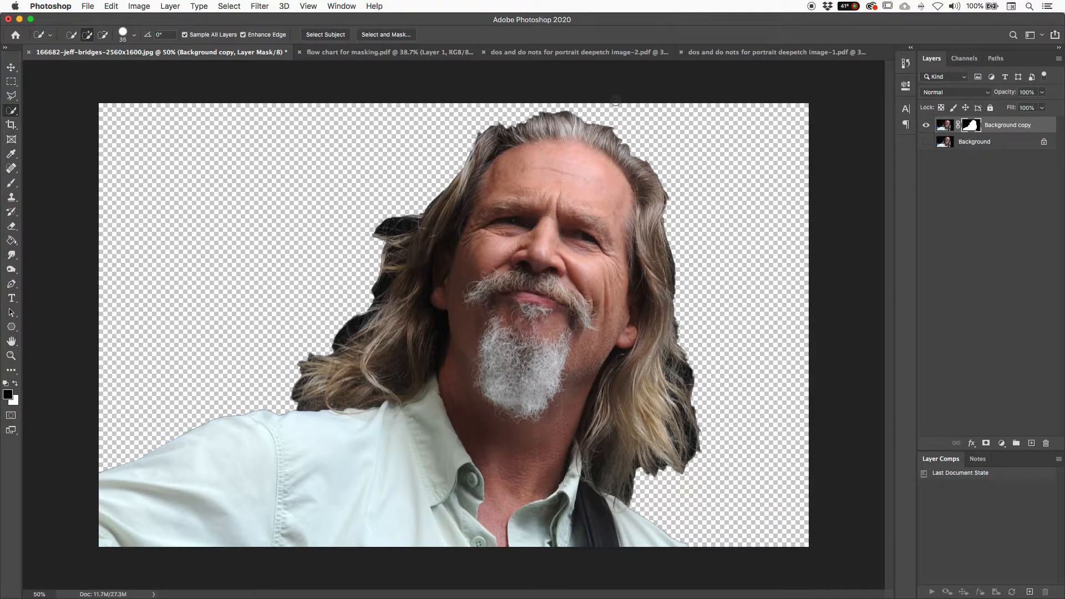
Step: Add a new layer between Background copy and Background and fill it with bright blue using the Paint Bucket
click(1008, 144)
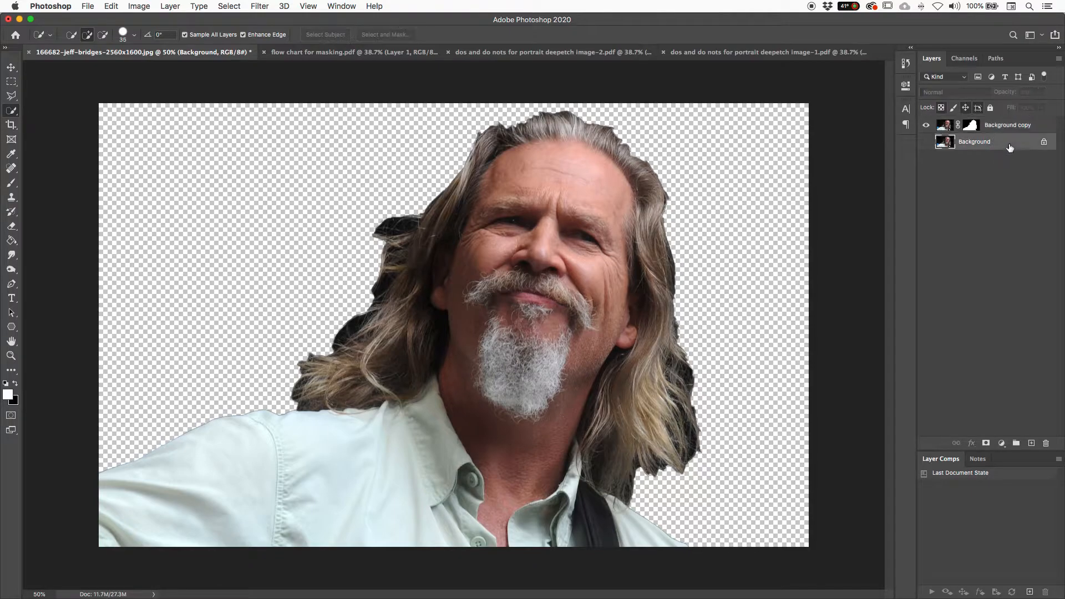
click(1033, 443)
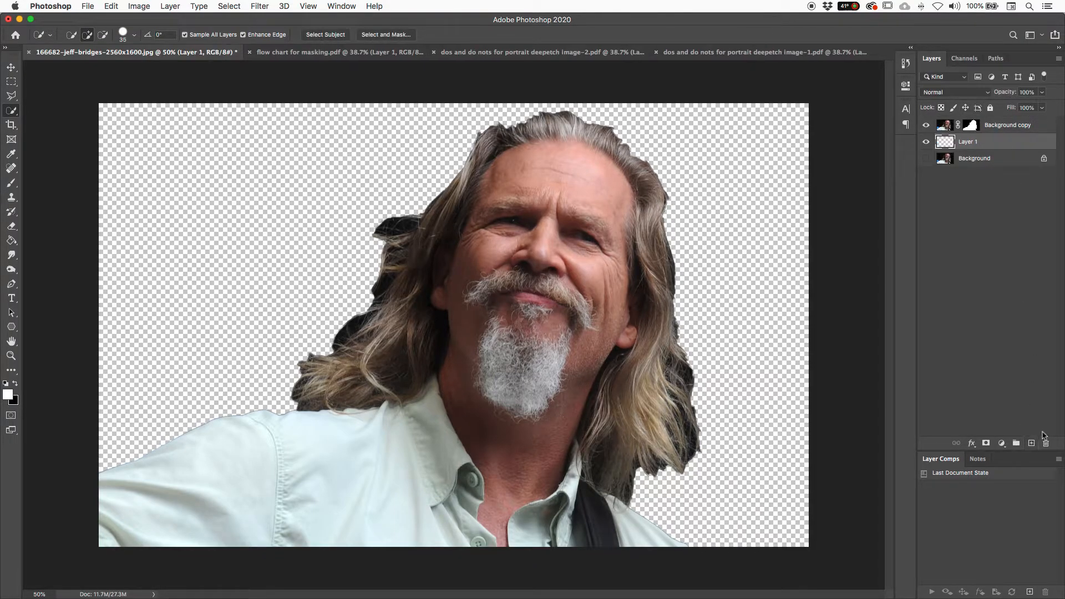
drag(11, 240, 65, 252)
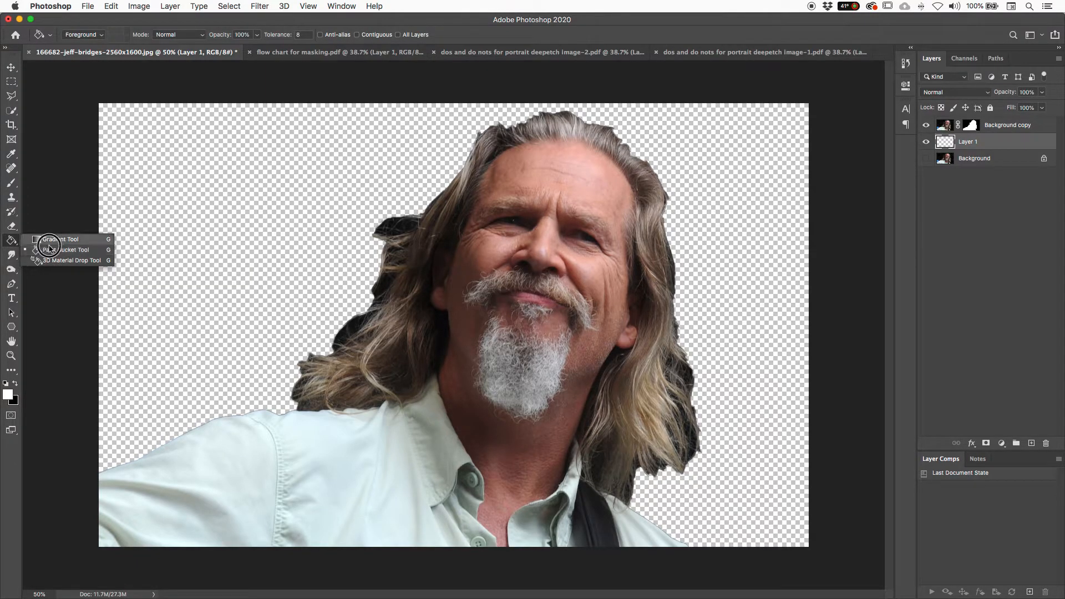
click(47, 251)
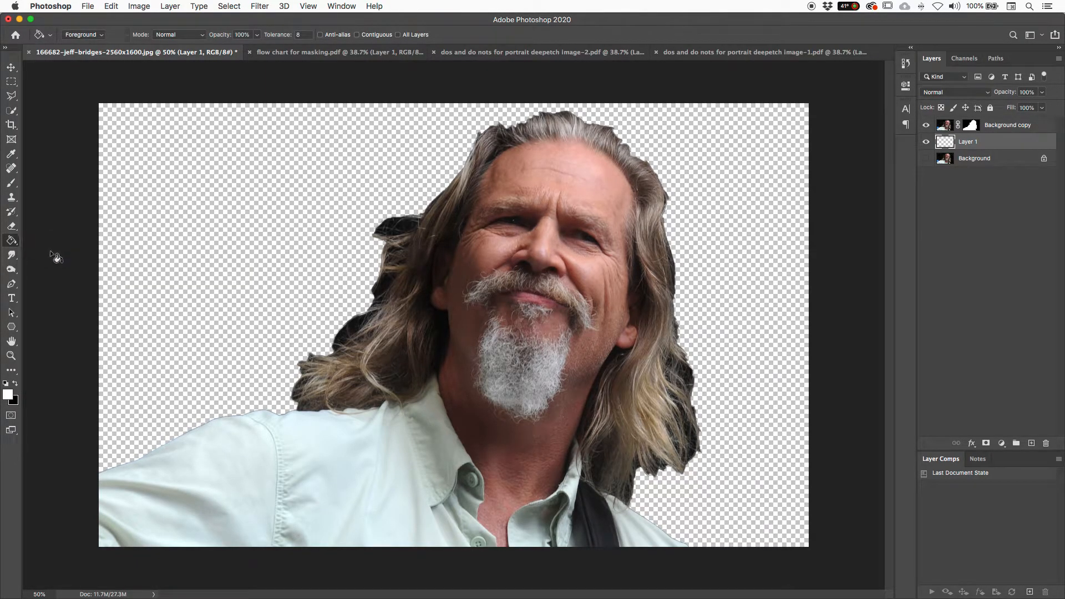
click(8, 394)
click(455, 183)
drag(366, 180, 444, 127)
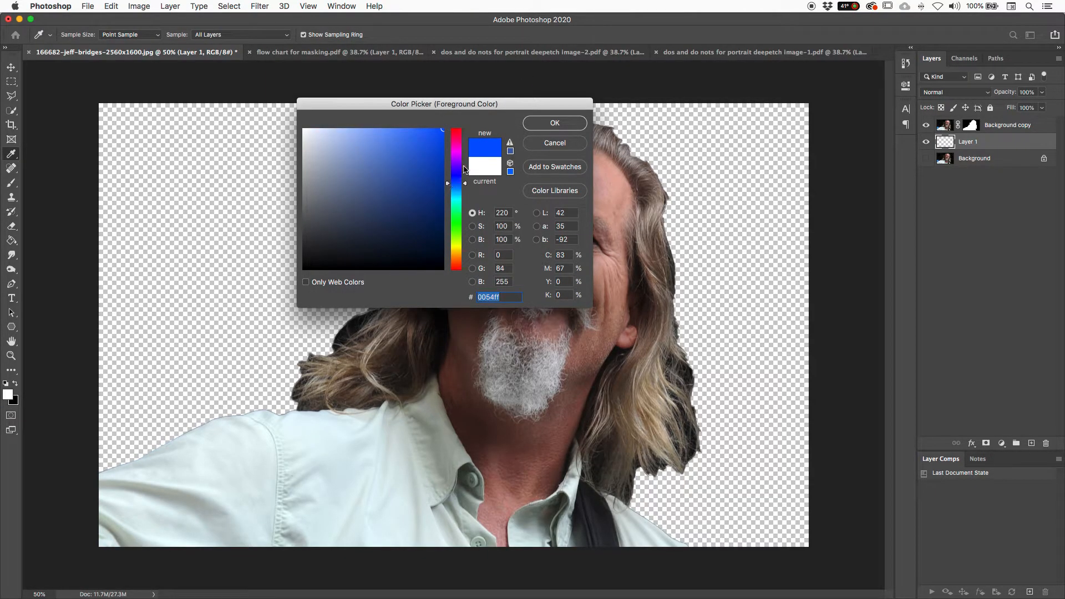
click(456, 187)
click(545, 124)
key(g)
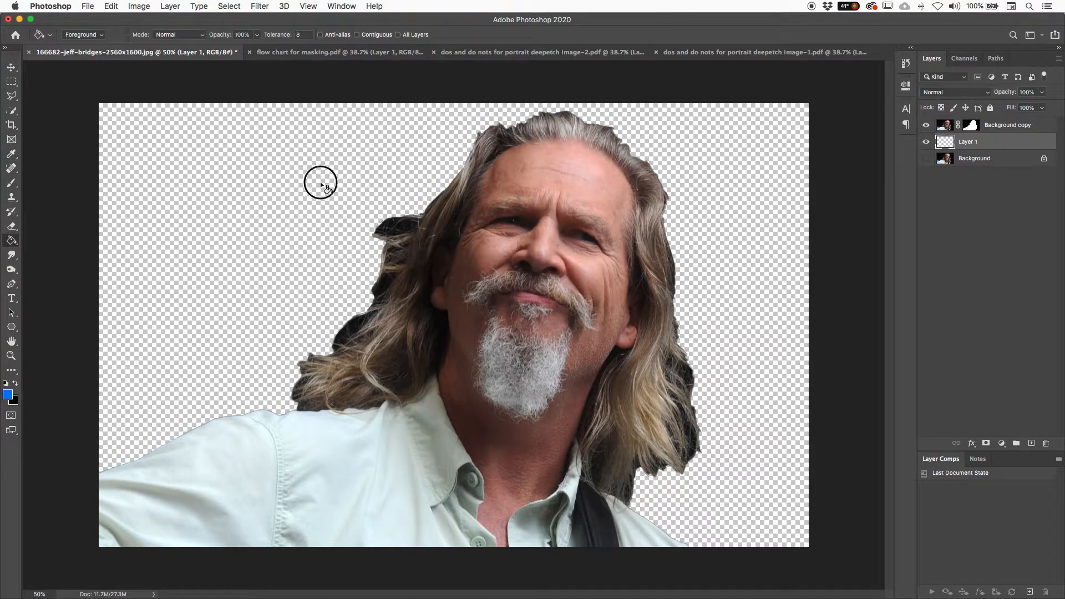
click(321, 183)
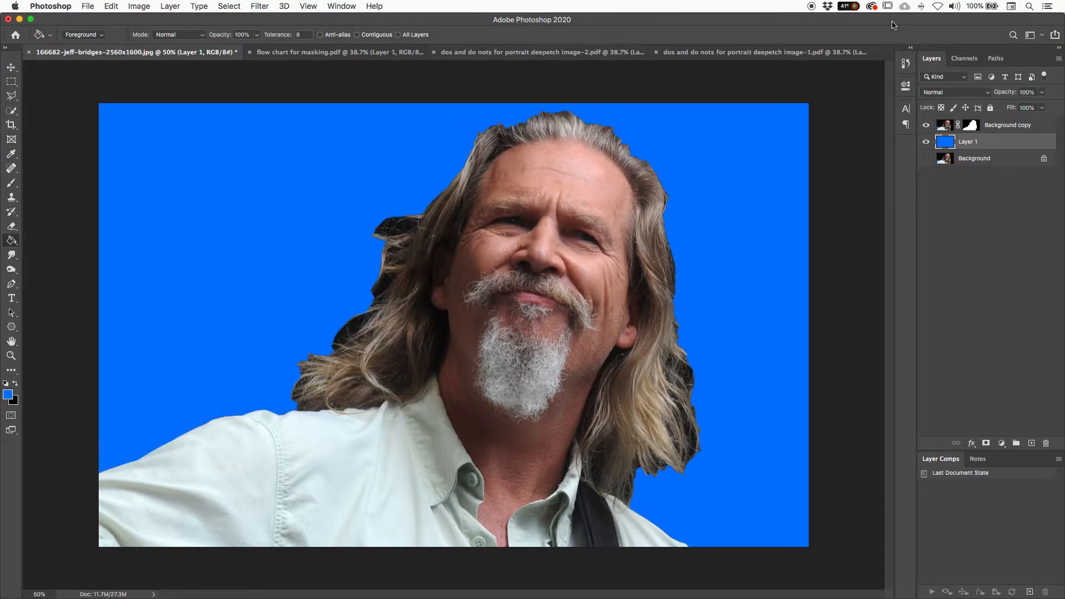
Step: Compare the image with Background copy hidden and shown, and alternate between selecting the layer's image and its mask
click(926, 125)
click(925, 127)
click(969, 127)
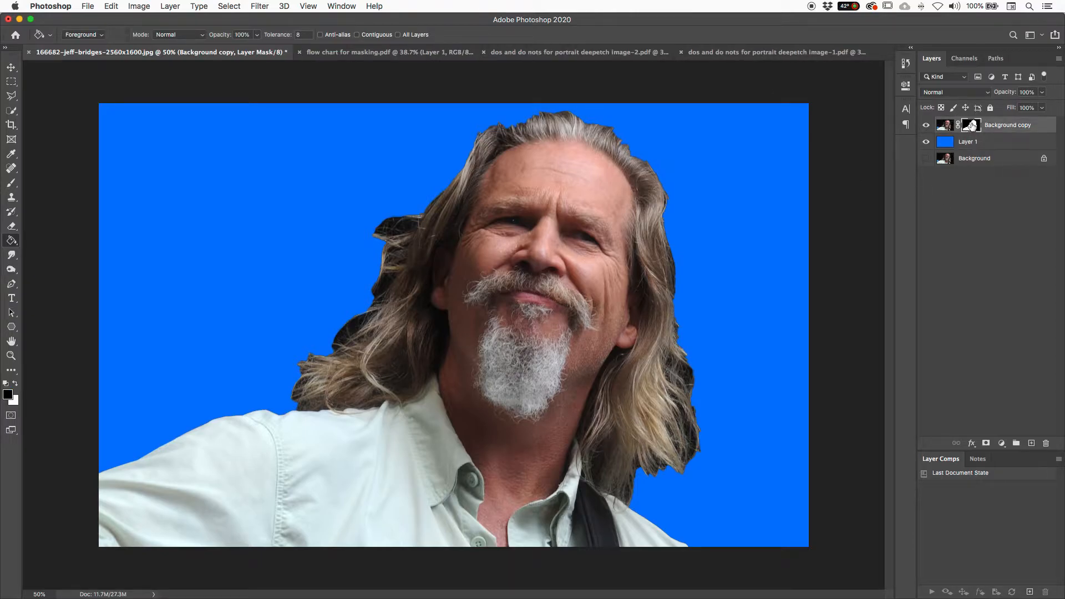
click(949, 126)
click(965, 127)
click(947, 127)
click(970, 127)
click(950, 127)
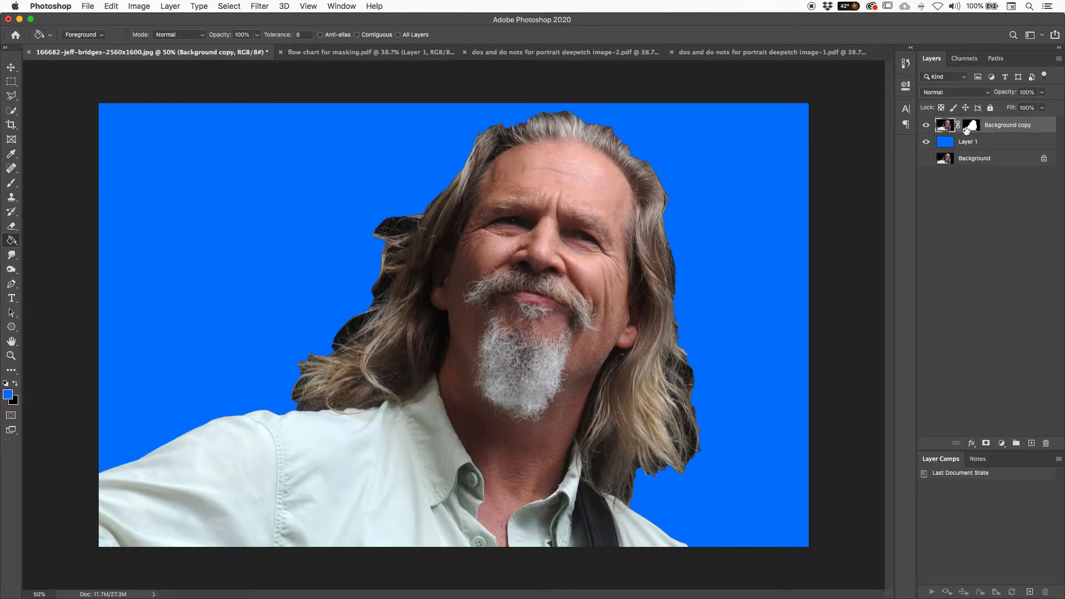
Step: Try moving the blue layer and the man with his linked mask using the Move tool
click(11, 67)
mouse_move(309, 300)
mouse_down()
mouse_move(357, 247)
mouse_move(376, 255)
mouse_move(306, 296)
mouse_up()
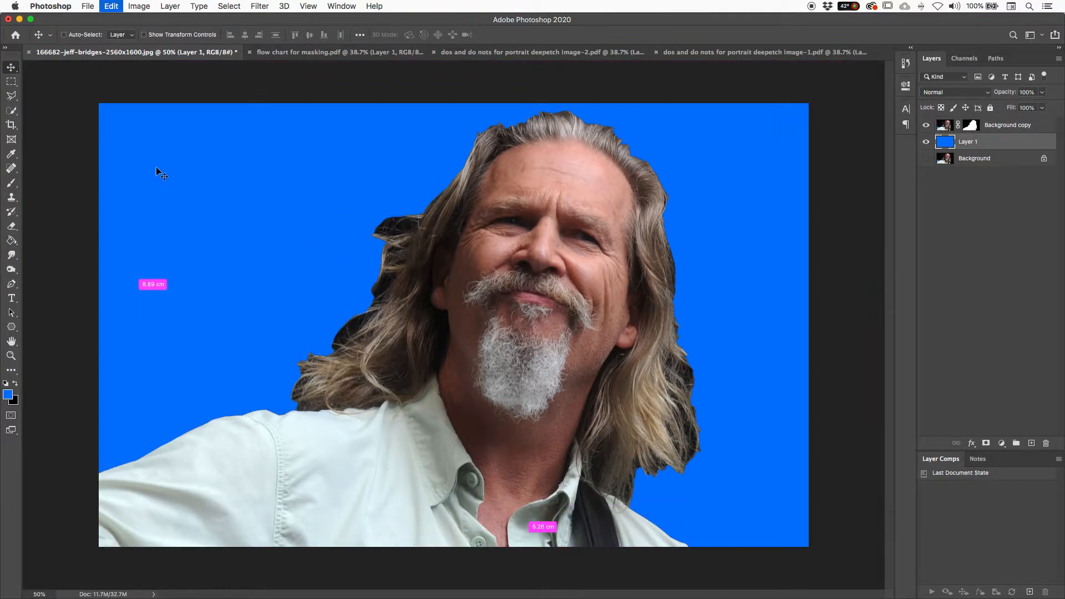
click(924, 159)
click(990, 126)
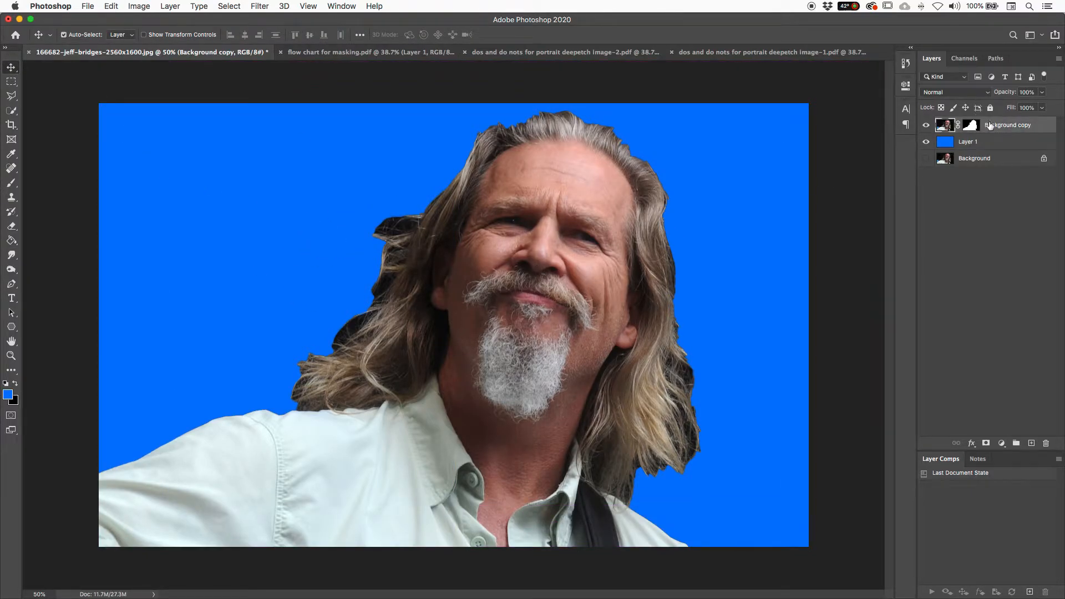
mouse_move(450, 395)
mouse_down()
mouse_move(521, 359)
mouse_move(556, 405)
mouse_move(388, 357)
mouse_move(554, 326)
mouse_move(450, 396)
mouse_move(485, 388)
mouse_move(441, 401)
mouse_up()
Step: Unlink the mask of Background copy, try moving image and mask independently, and restore their position and link
click(957, 126)
drag(574, 316, 737, 331)
click(969, 126)
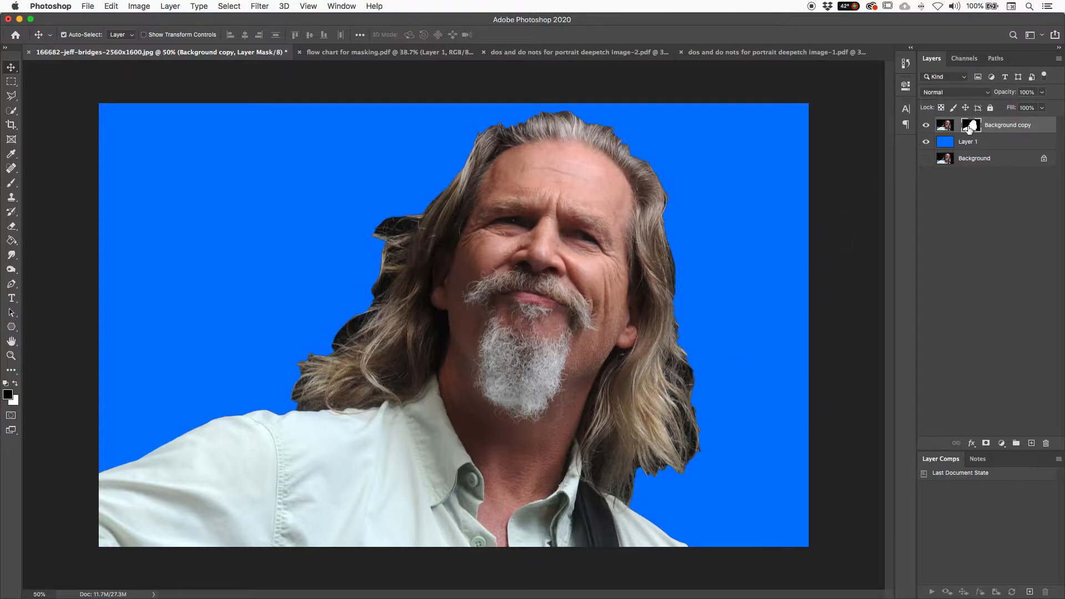
drag(692, 270, 750, 213)
key(super+z)
click(958, 125)
Step: Open the mask of Background copy in the Select and Mask workspace and exit without applying any changes
double_click(972, 128)
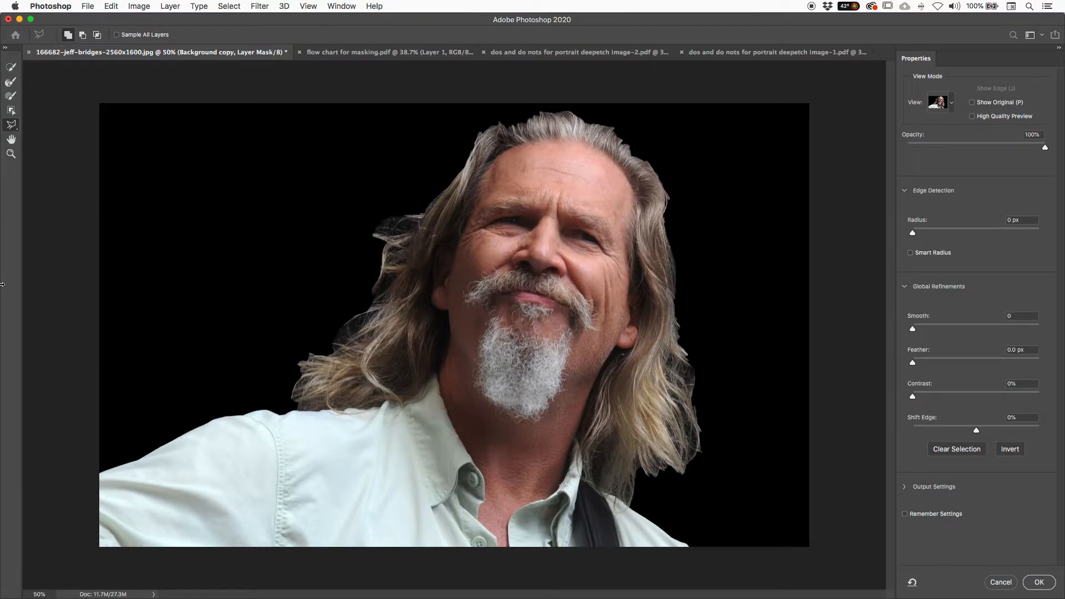
click(1001, 581)
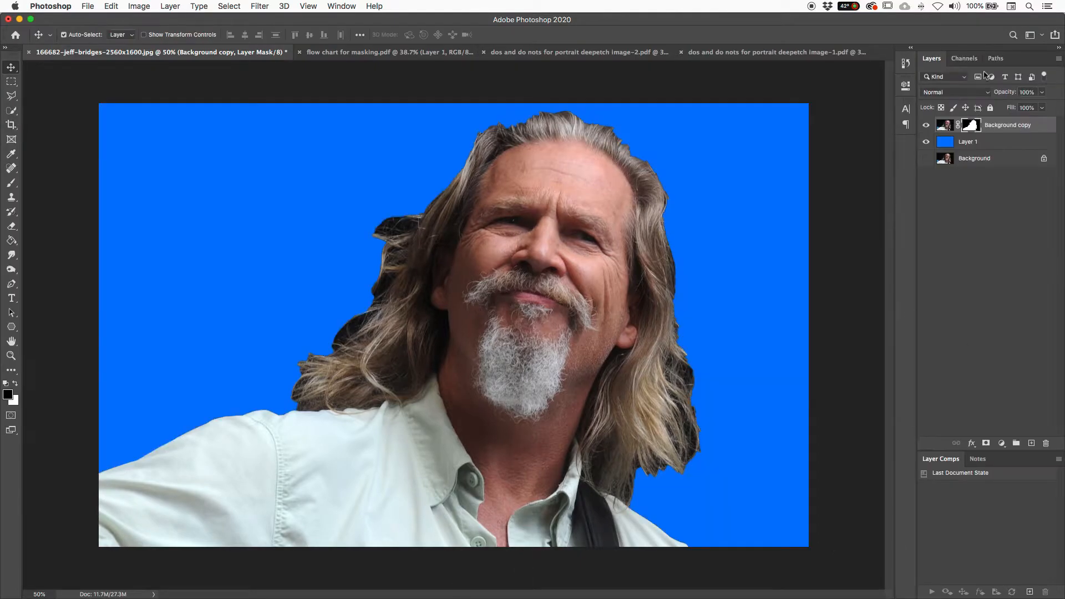
right_click(971, 128)
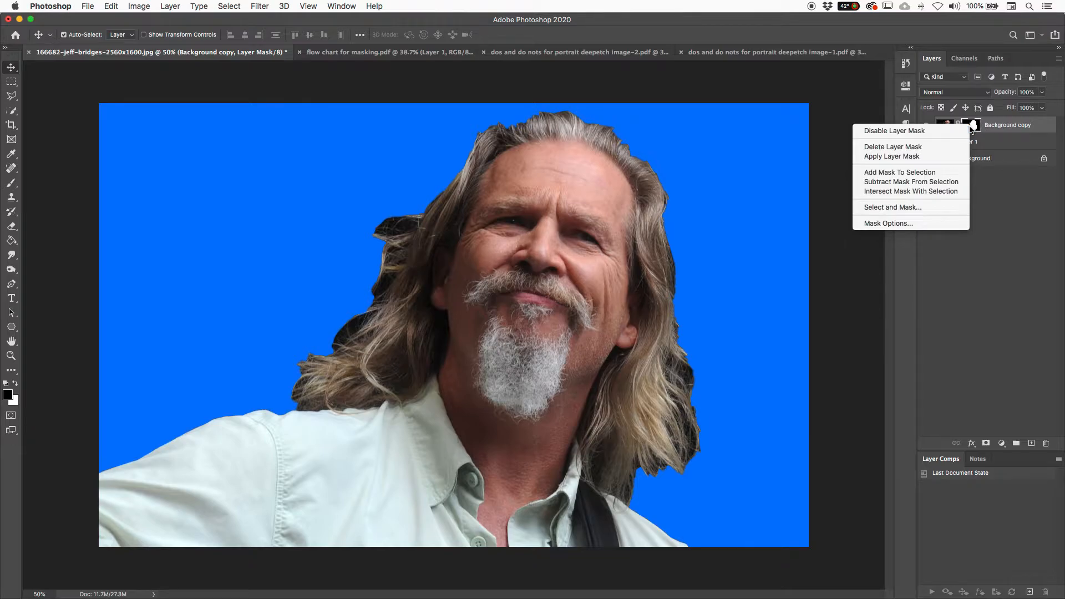
click(898, 207)
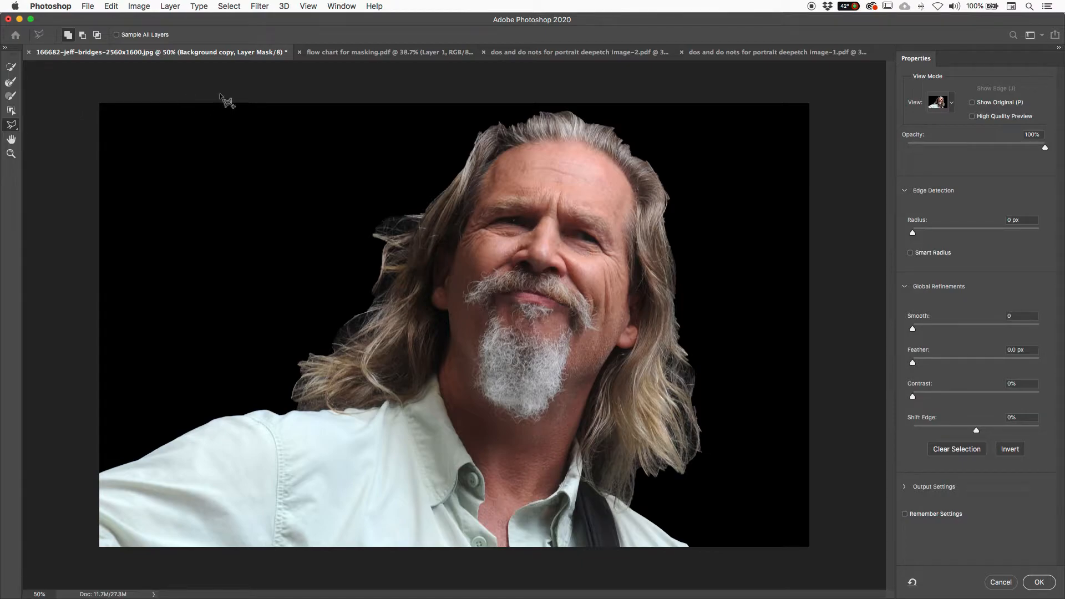
click(999, 582)
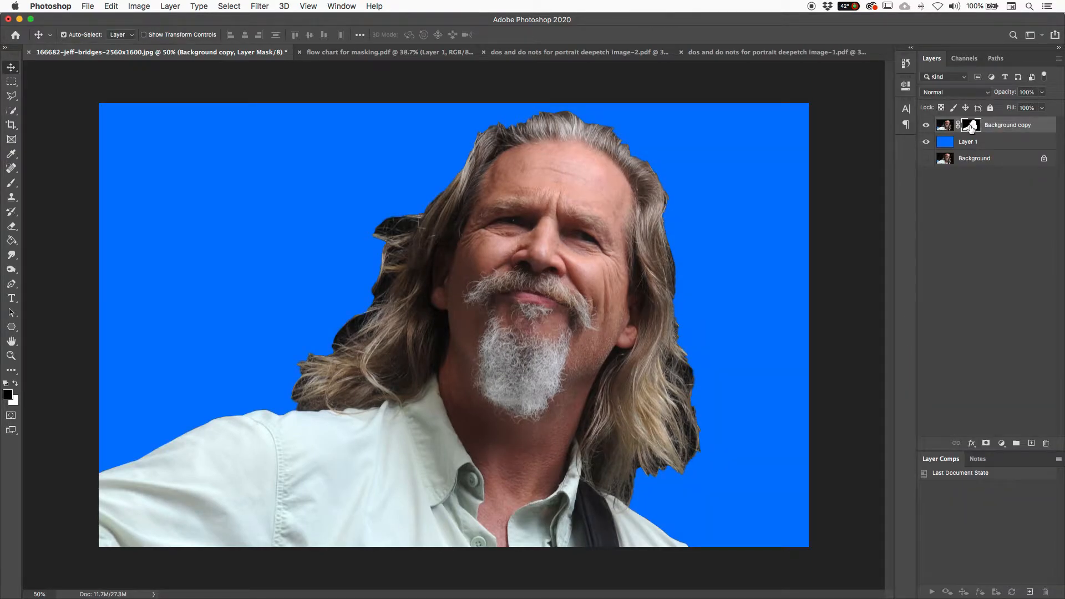
Step: Delete the existing layer mask from Background copy and add a blank white mask in its place
right_click(971, 128)
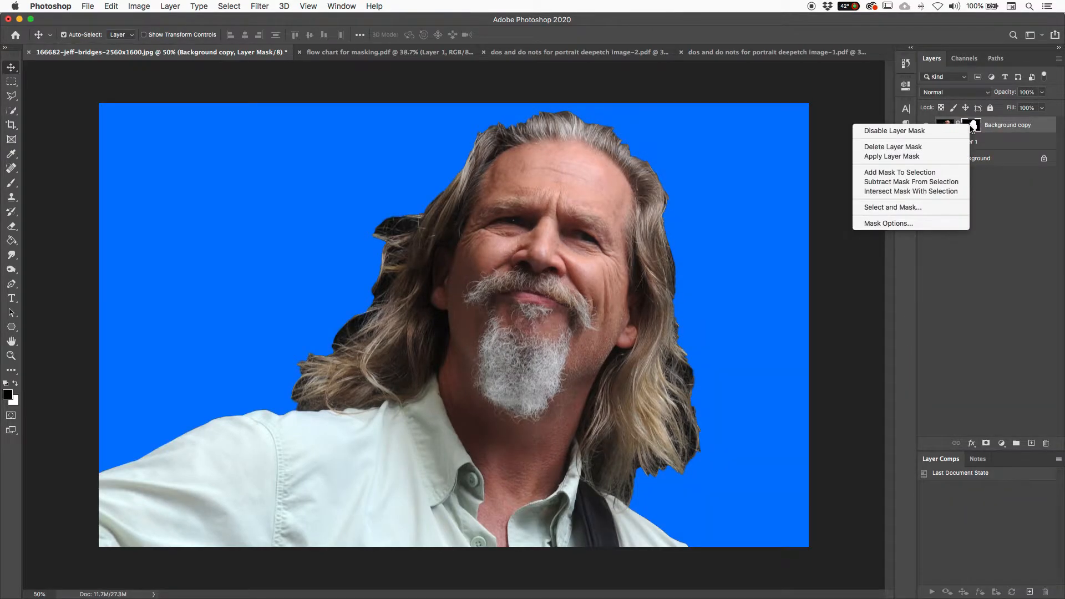
click(934, 148)
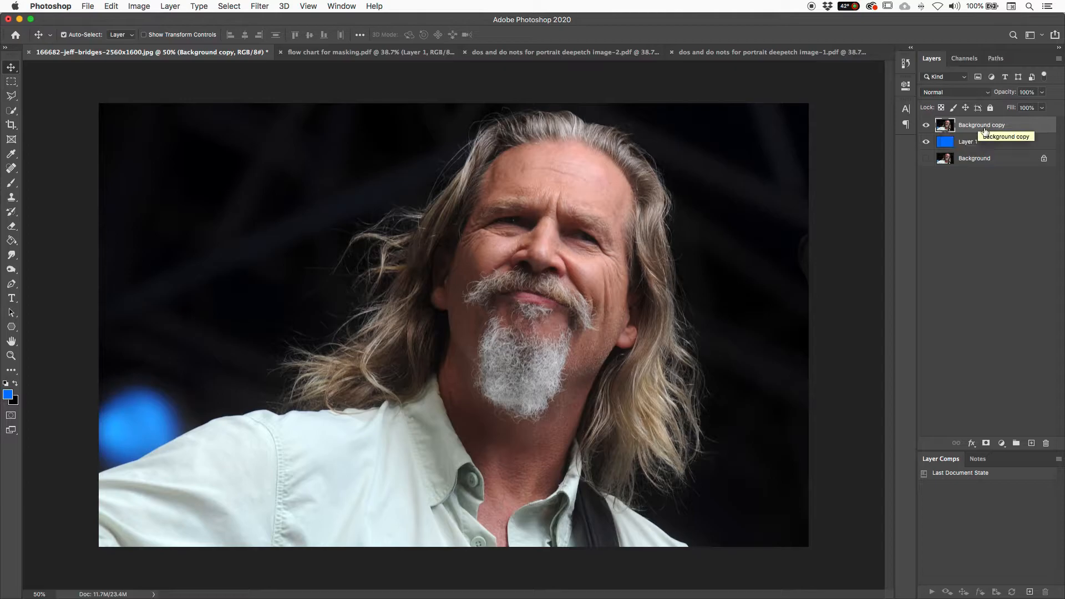
click(986, 444)
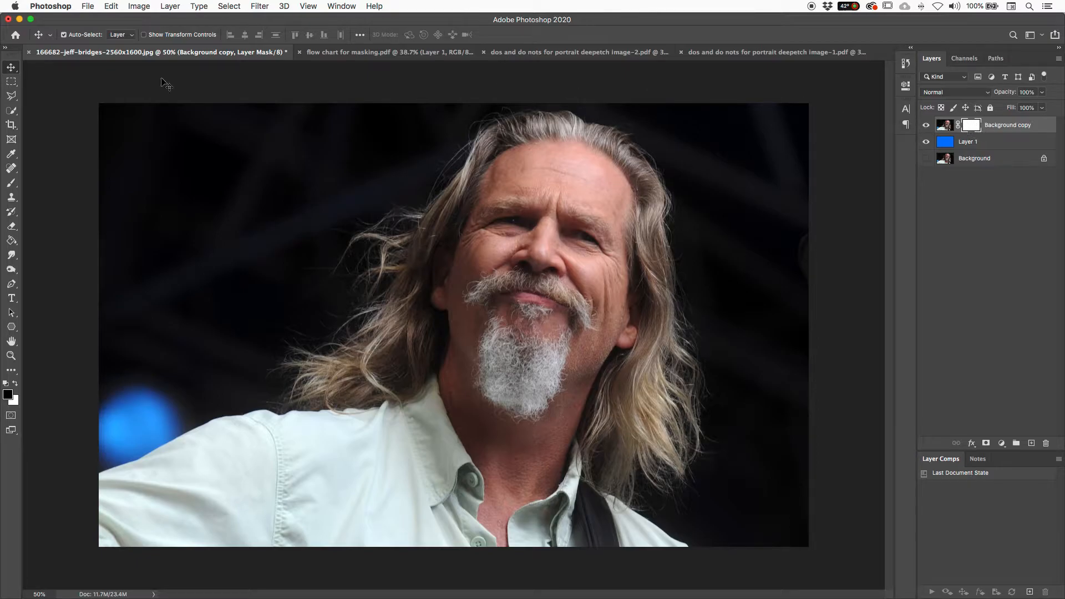
Step: Open the blank mask in Select and Mask, check the available view modes, and choose the Quick Selection tool
double_click(973, 129)
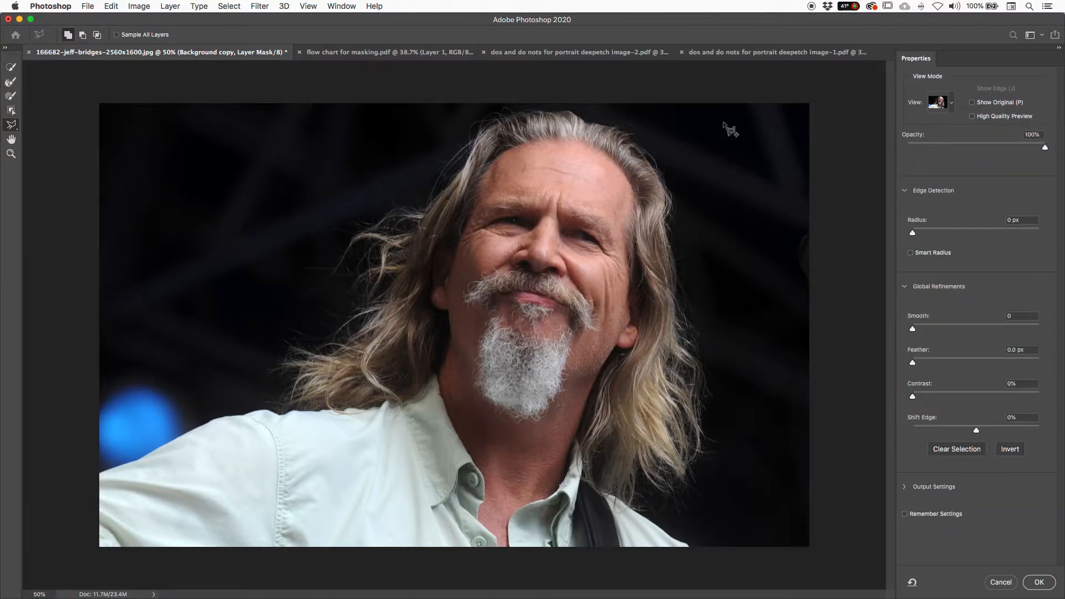
click(10, 67)
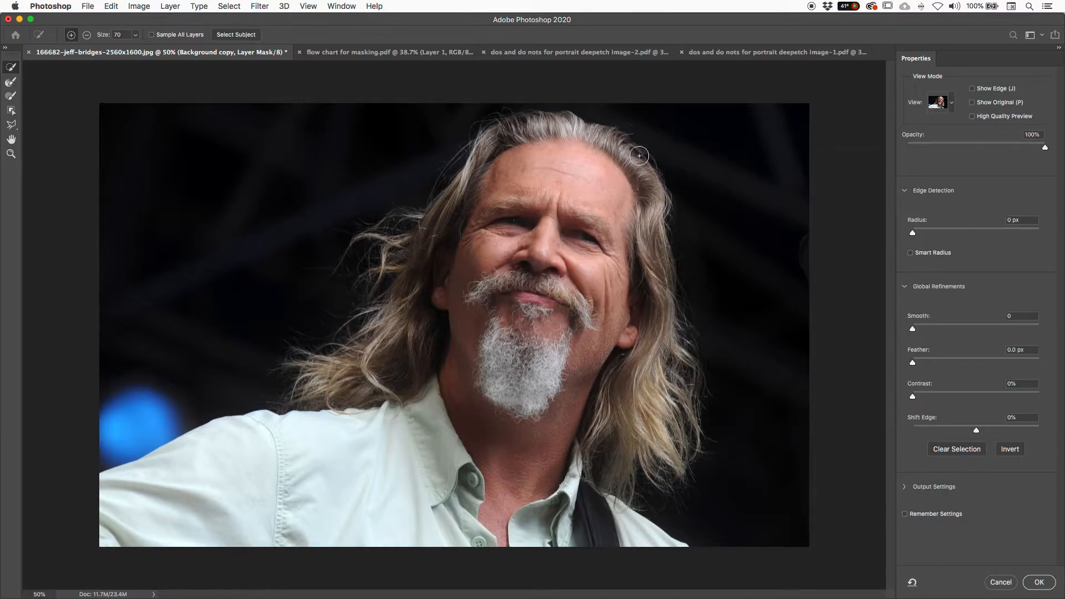
click(952, 104)
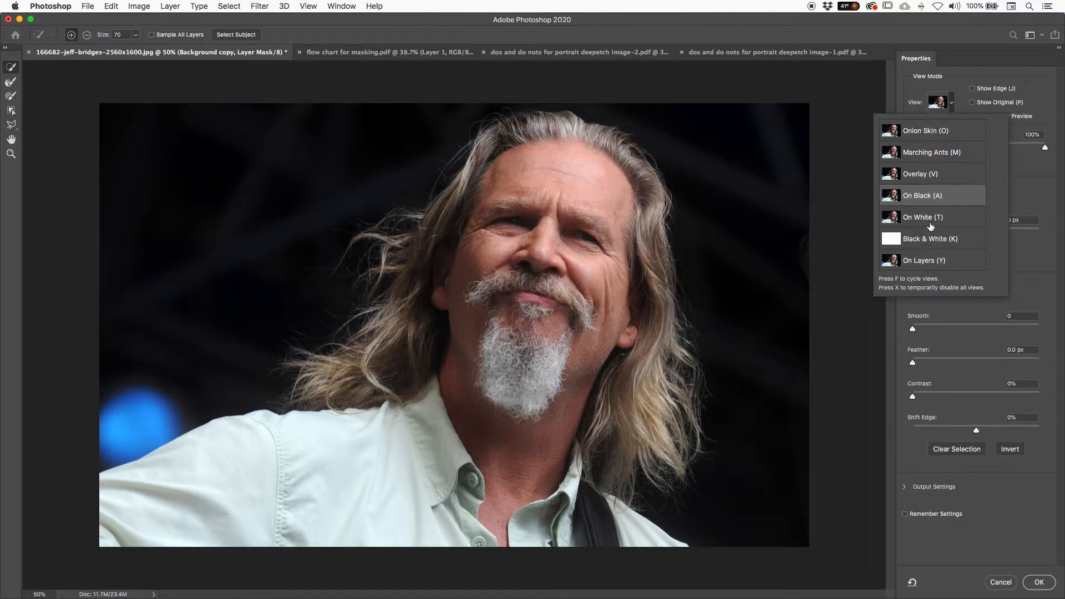
click(904, 85)
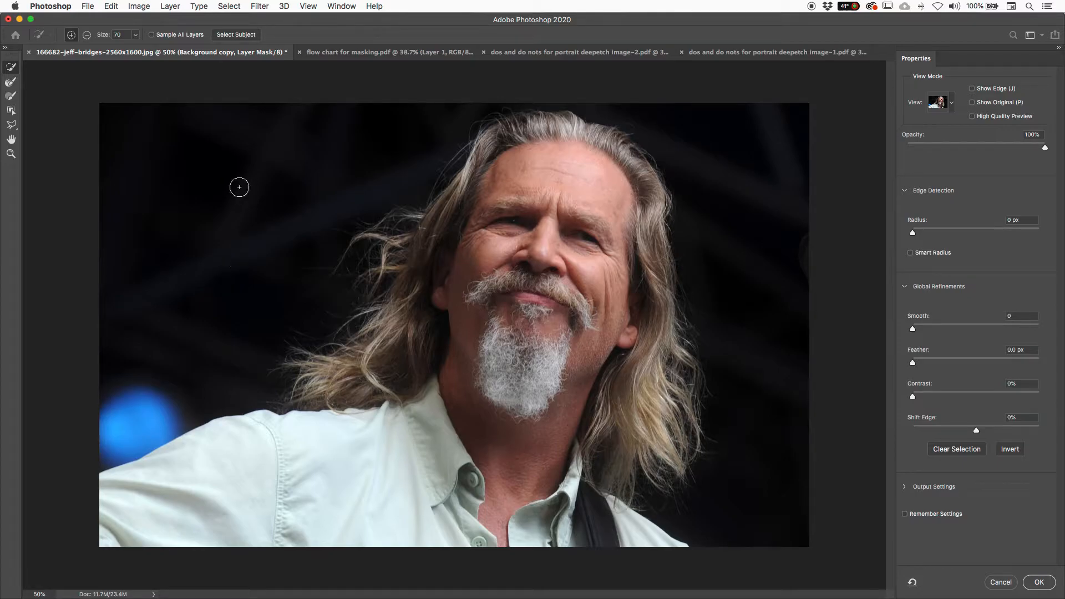
click(11, 69)
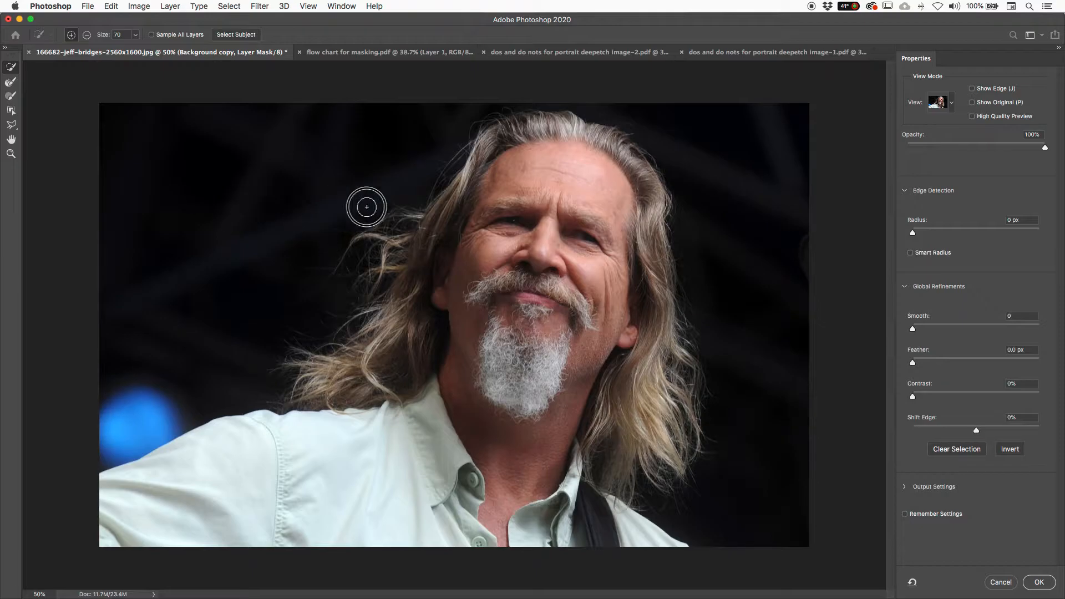
click(474, 284)
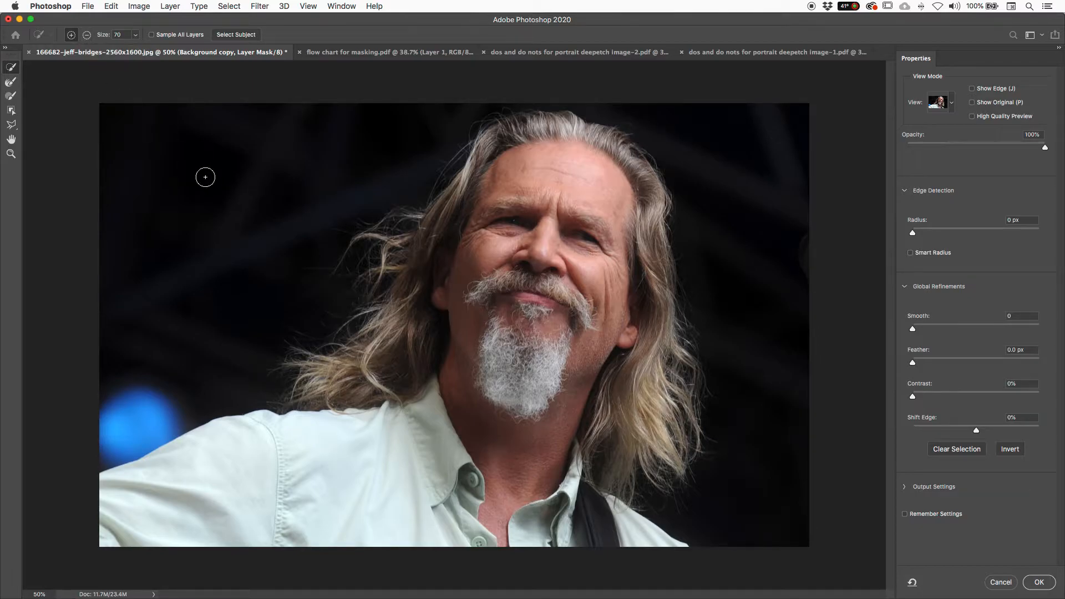
Step: Try the Quick Selection tool's subtract mode and set its brush size to 90
key(alt)
key(alt)
key(alt)
key(alt)
key(alt)
click(135, 37)
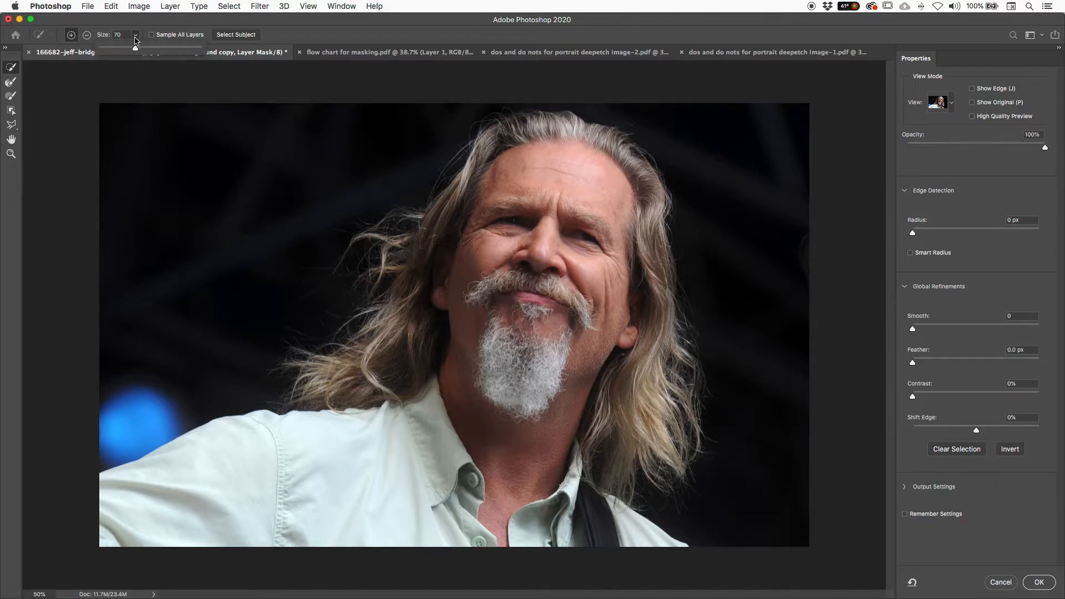
click(135, 38)
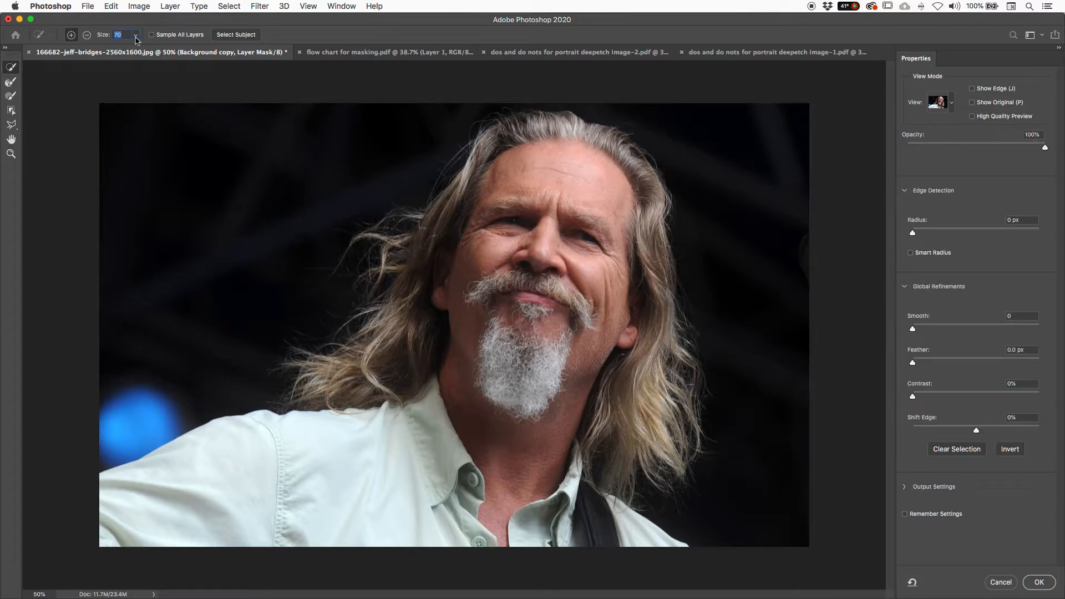
text(100)
key(Return)
text(90)
key(Return)
Step: Subtract the dark background to the left of the man, down to his shoulder and around his hair, from the mask
key(alt)
alt+click(164, 128)
mouse_move(164, 128)
mouse_down()
mouse_move(226, 207)
mouse_move(259, 225)
mouse_move(273, 266)
mouse_move(261, 297)
mouse_up()
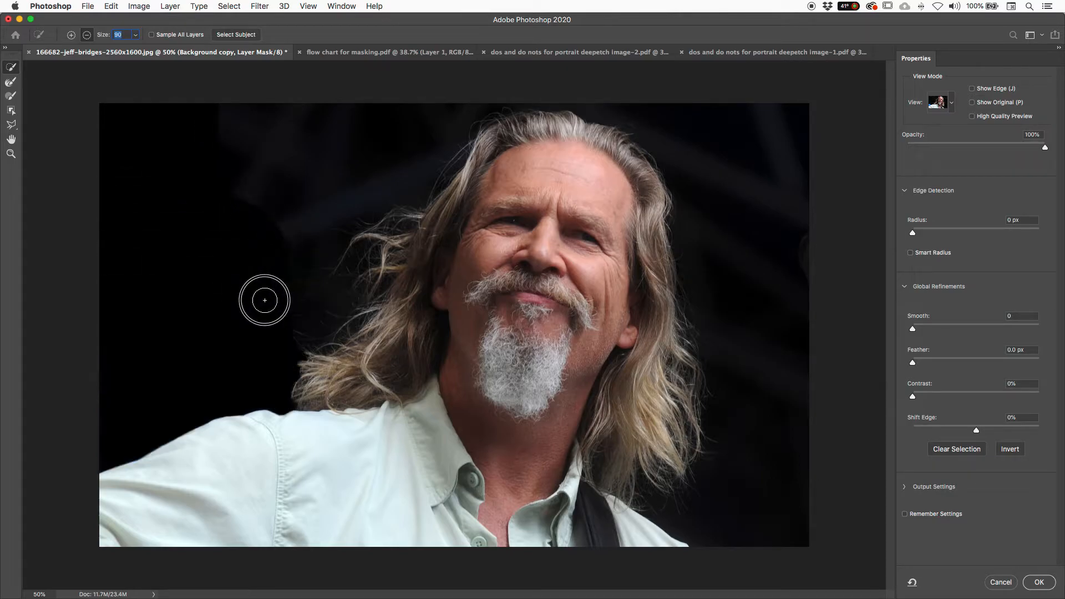
mouse_move(272, 240)
mouse_down()
mouse_move(299, 195)
mouse_move(402, 143)
mouse_move(303, 266)
mouse_move(349, 185)
mouse_up()
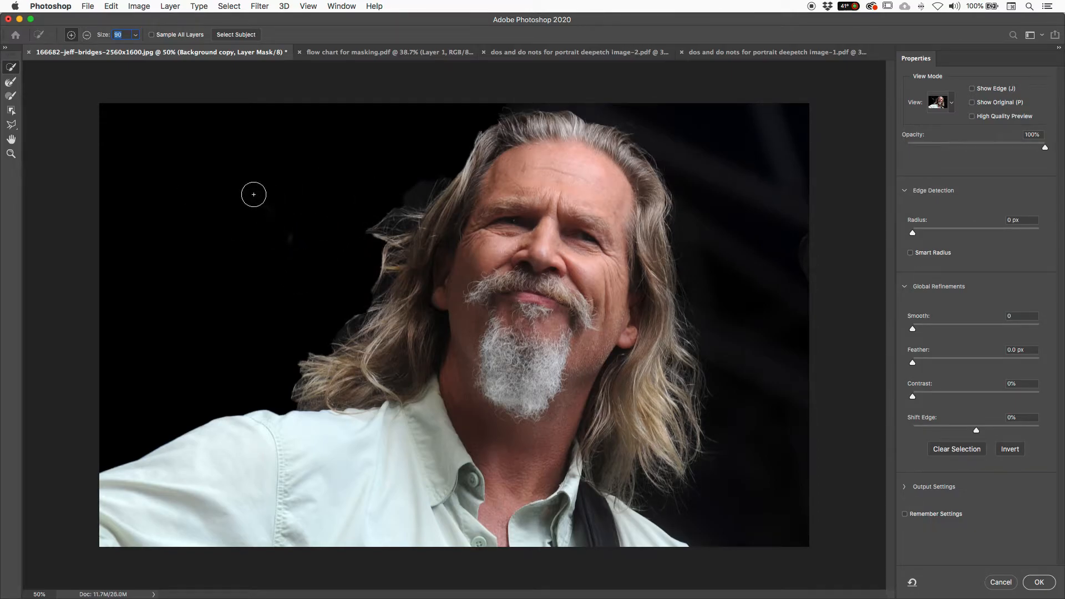
Step: Switch the Select and Mask preview to Onion Skin and set its transparency to 53%
click(952, 103)
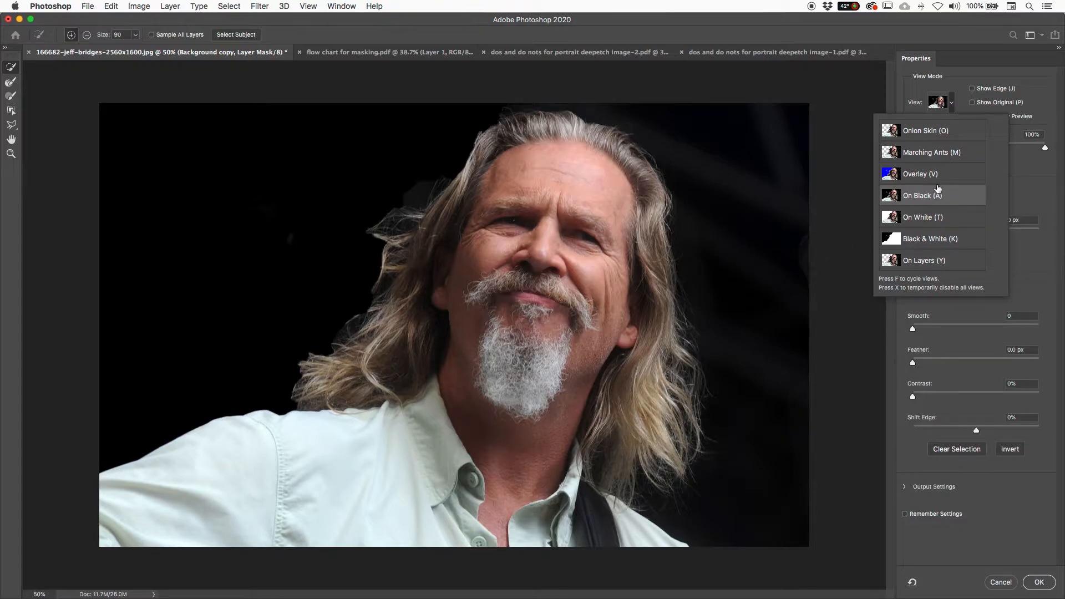
click(923, 131)
drag(1032, 148, 981, 149)
click(981, 149)
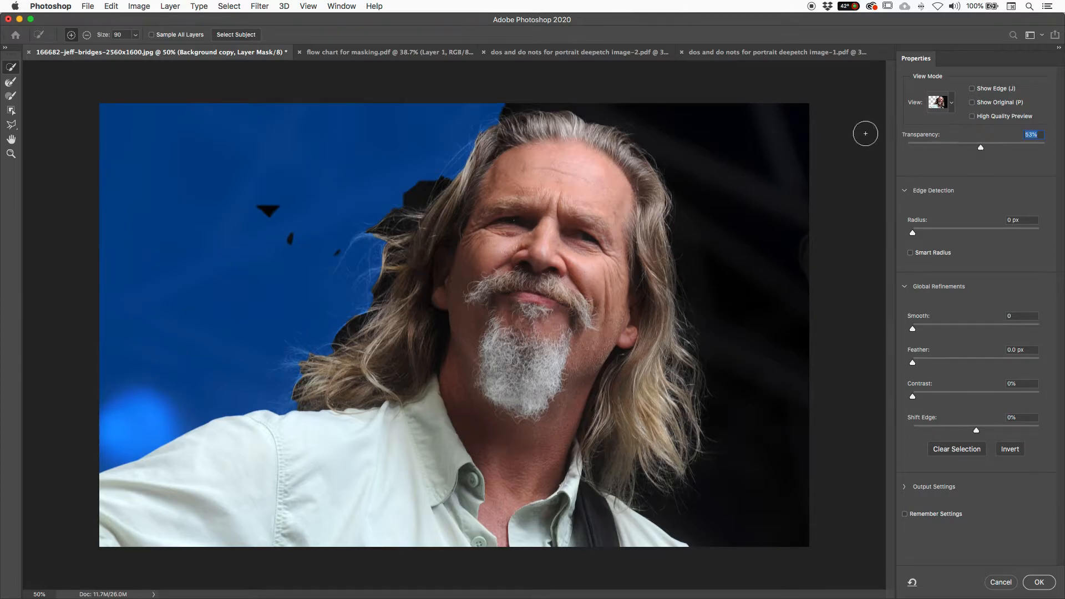
Step: Keep the Onion Skin view and raise its transparency to 100%
click(951, 105)
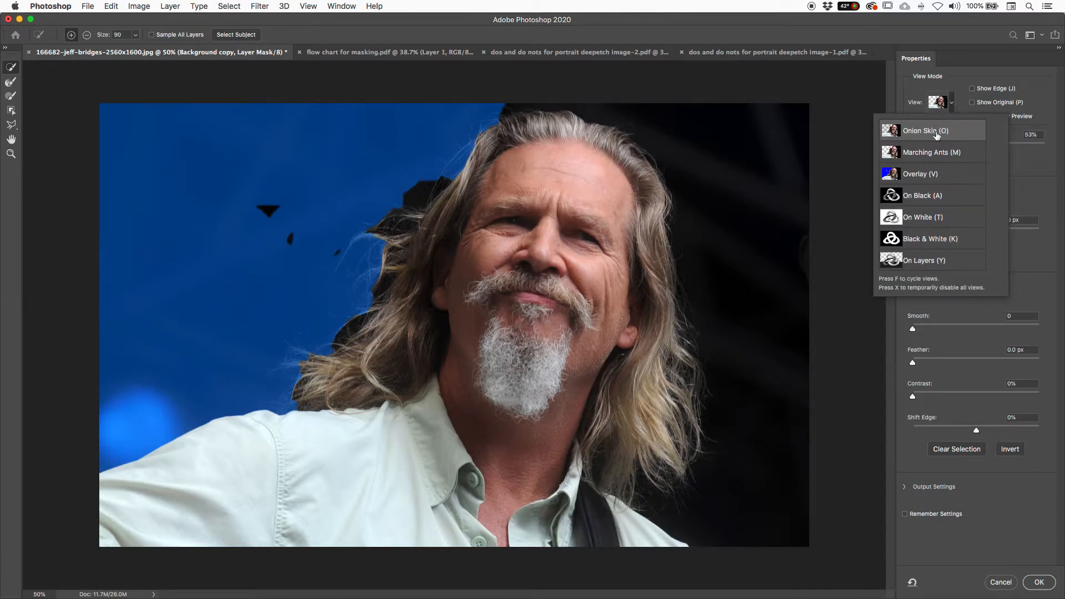
click(888, 76)
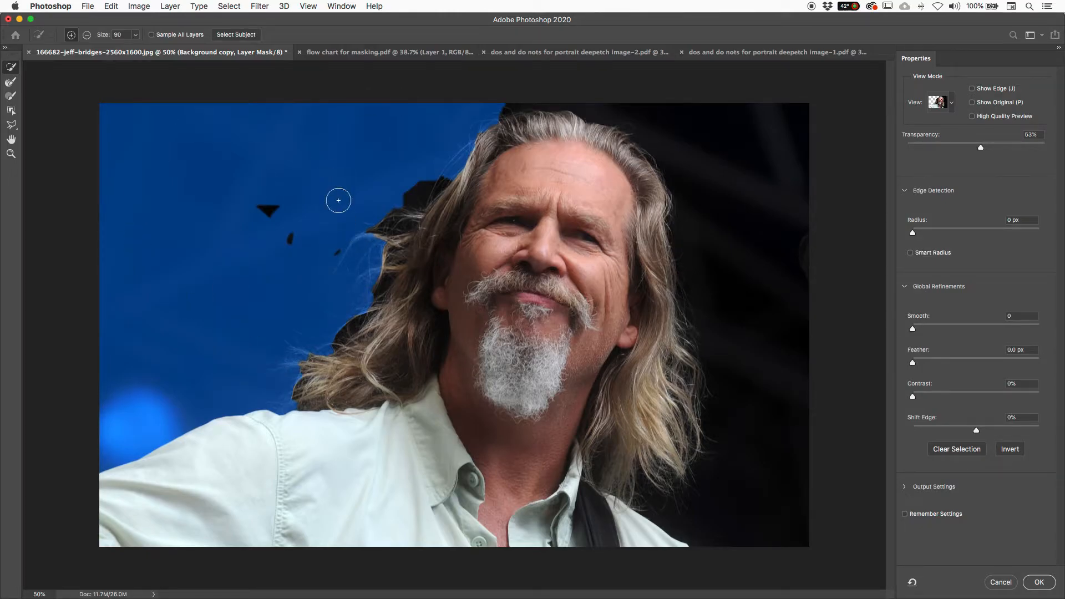
drag(981, 150, 1062, 154)
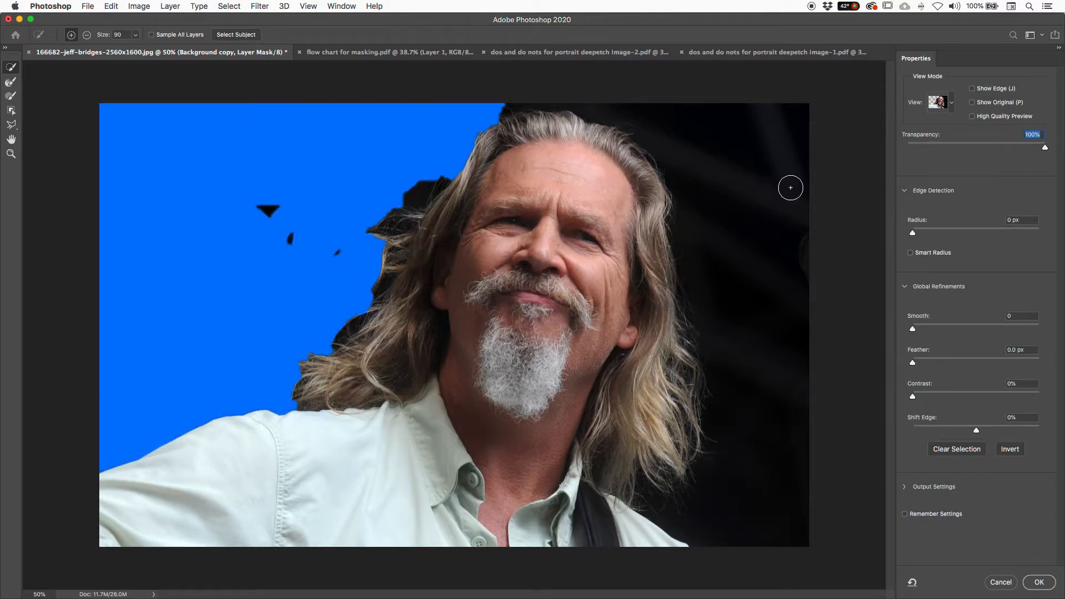
Step: Set the Onion Skin transparency to 58%, and change the preview to Overlay with a red overlay color at 100% opacity
click(988, 147)
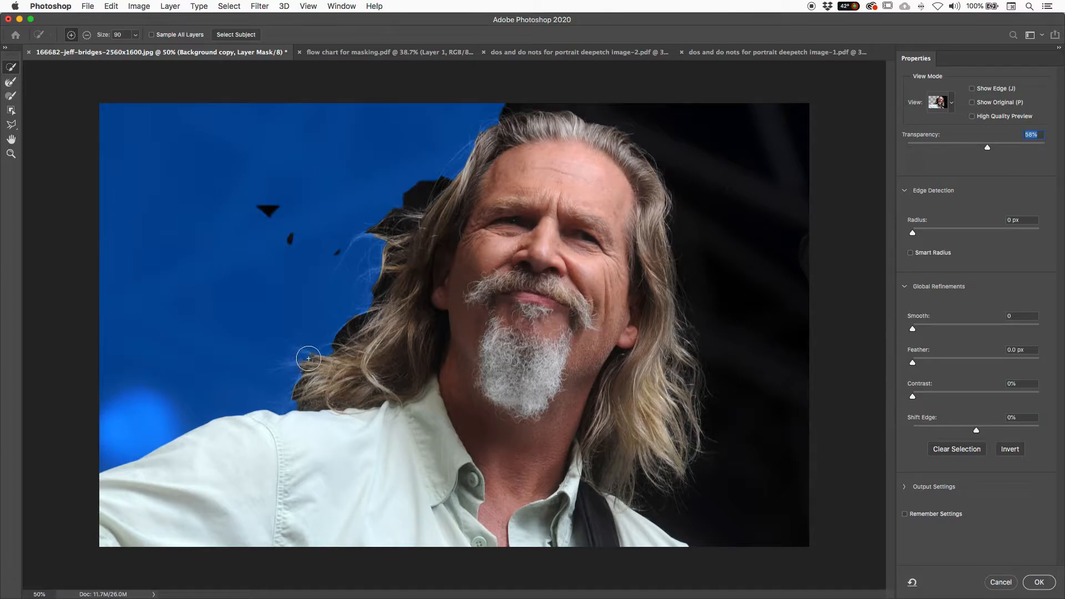
click(951, 105)
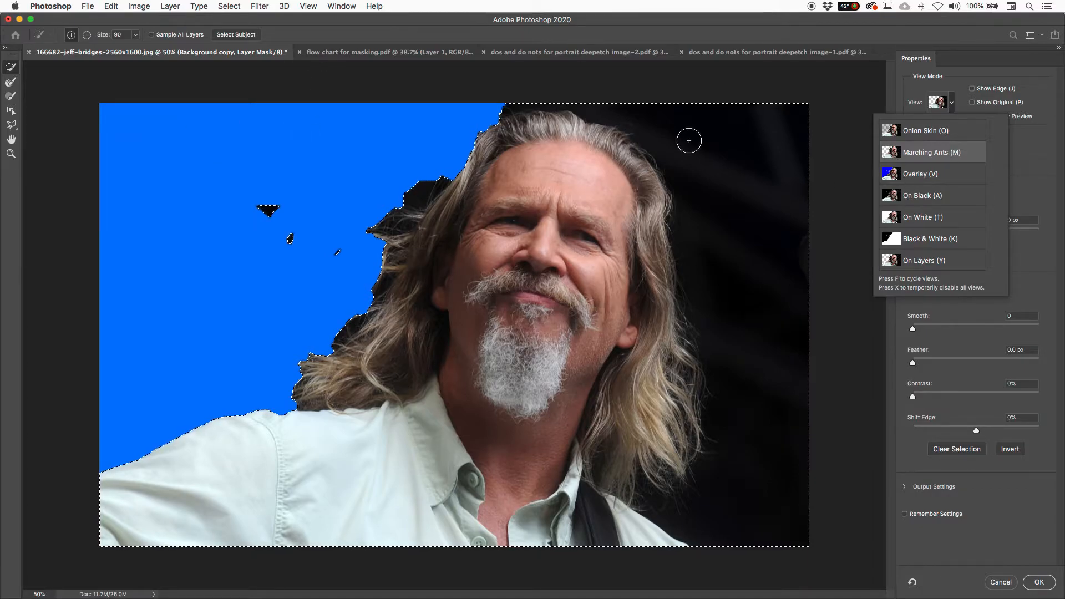
click(918, 175)
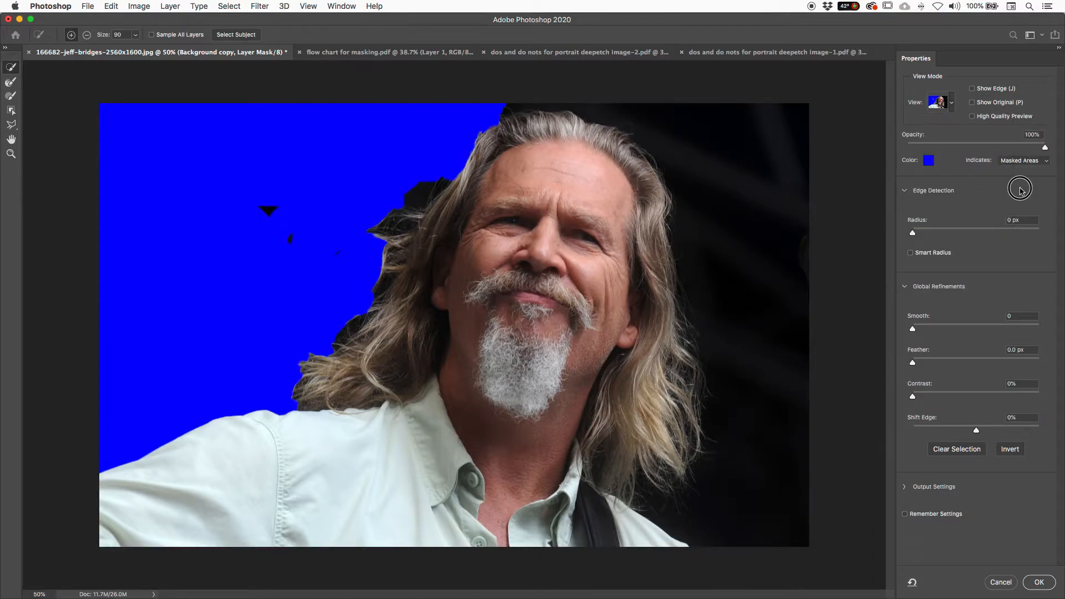
click(928, 161)
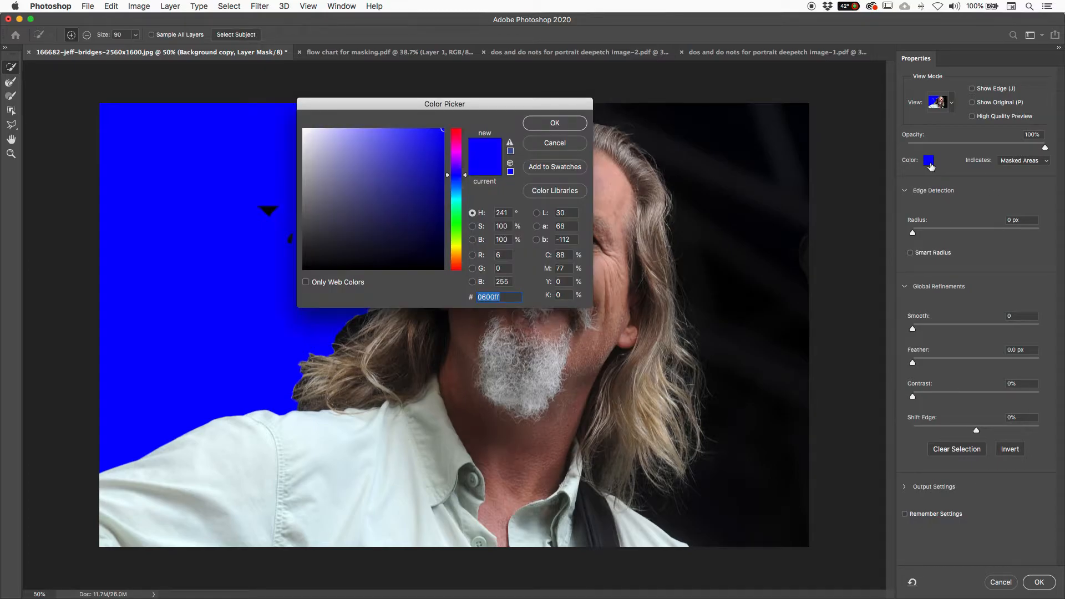
click(456, 130)
click(560, 131)
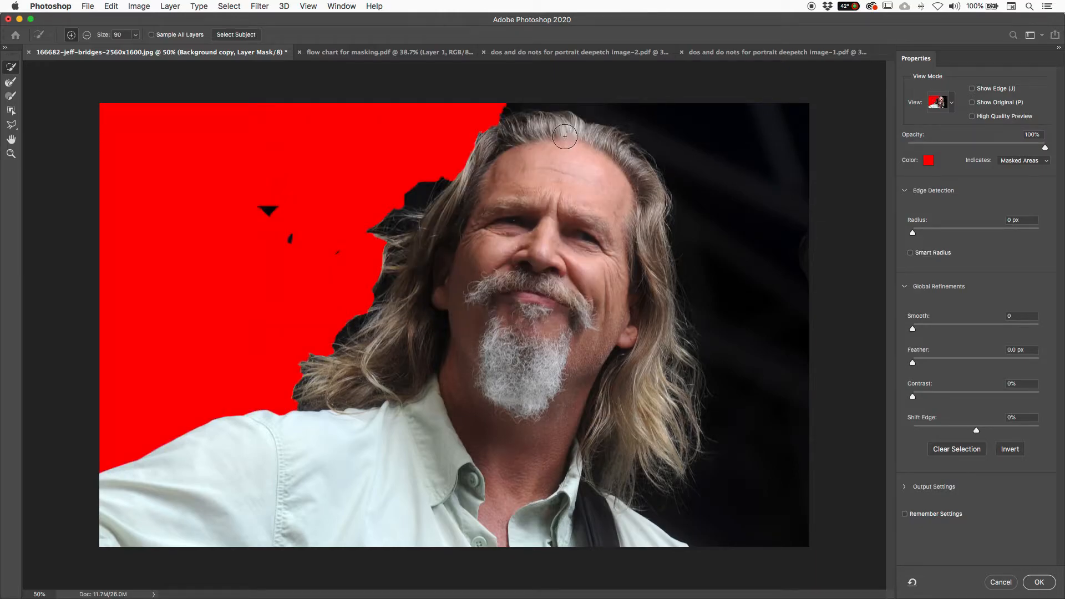
mouse_move(1044, 149)
mouse_down()
mouse_move(926, 148)
mouse_move(1056, 148)
mouse_up()
Step: Examine the mask in the On Black, Black & White and On Layers preview modes
click(950, 100)
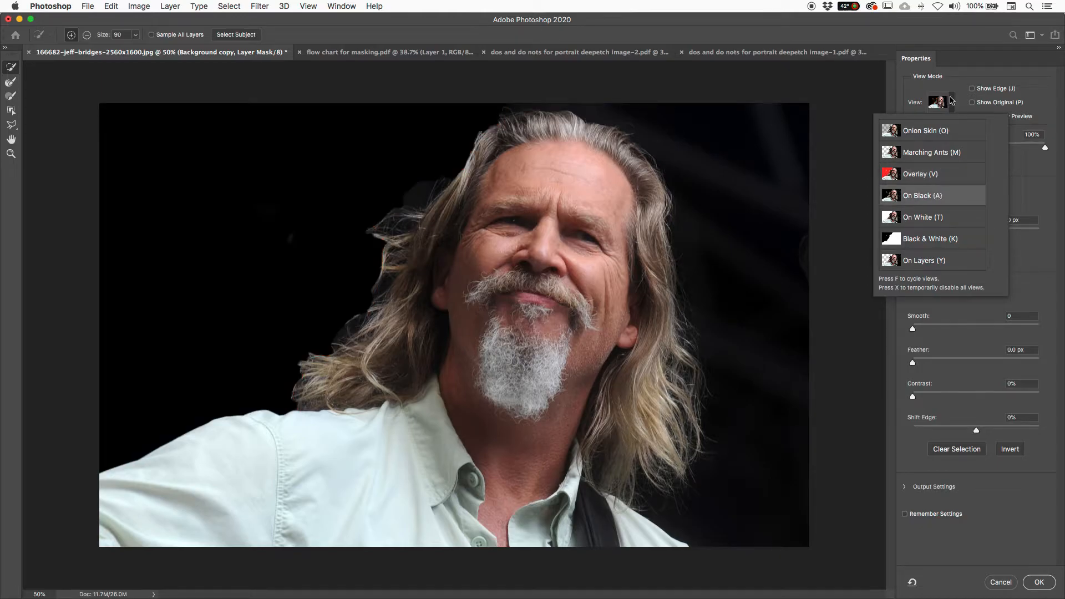
click(950, 100)
click(952, 96)
click(952, 103)
click(953, 105)
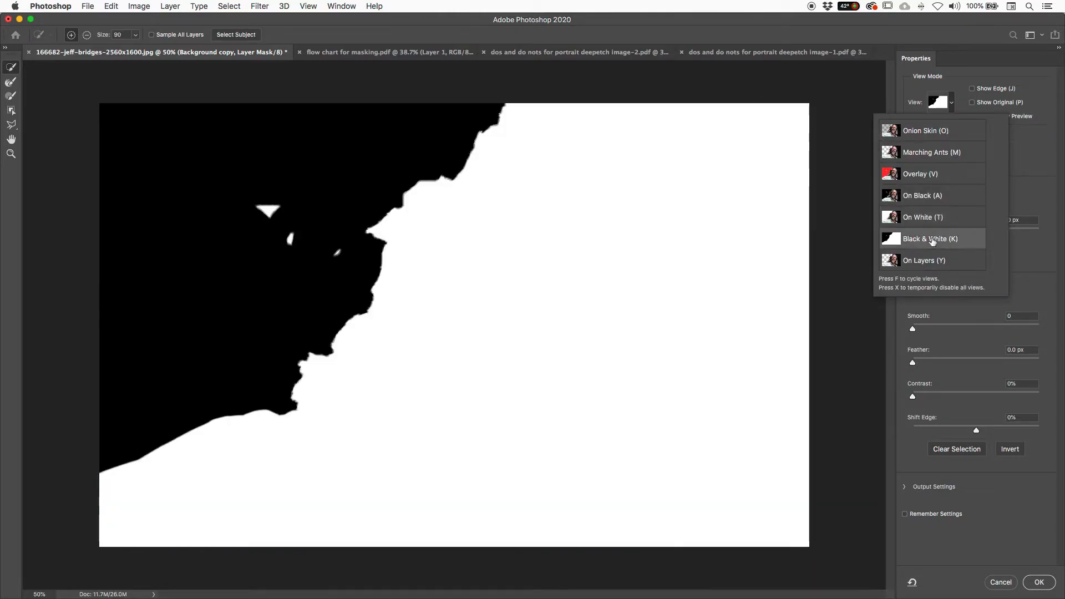
click(954, 104)
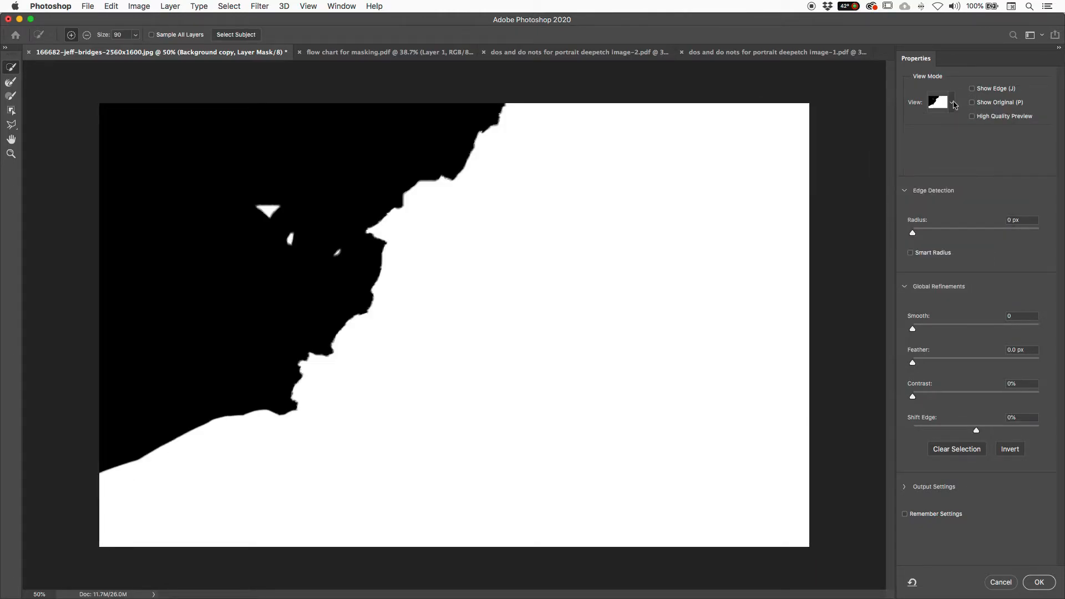
click(952, 101)
click(938, 260)
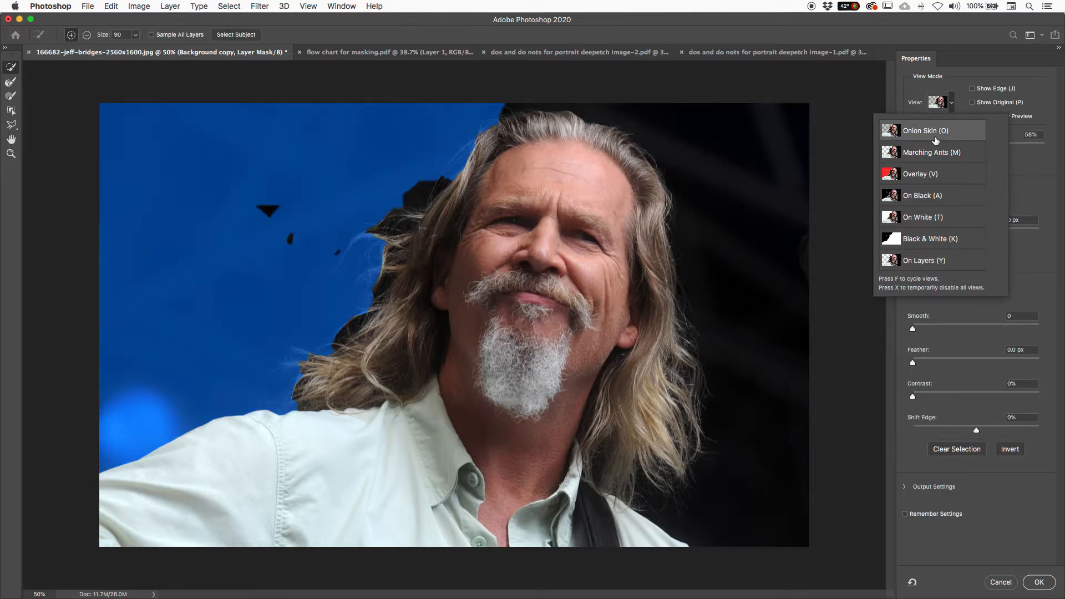
Step: Preview in Onion Skin at 48% transparency and subtract the background right of the man and the stray patches left of his hair
click(991, 79)
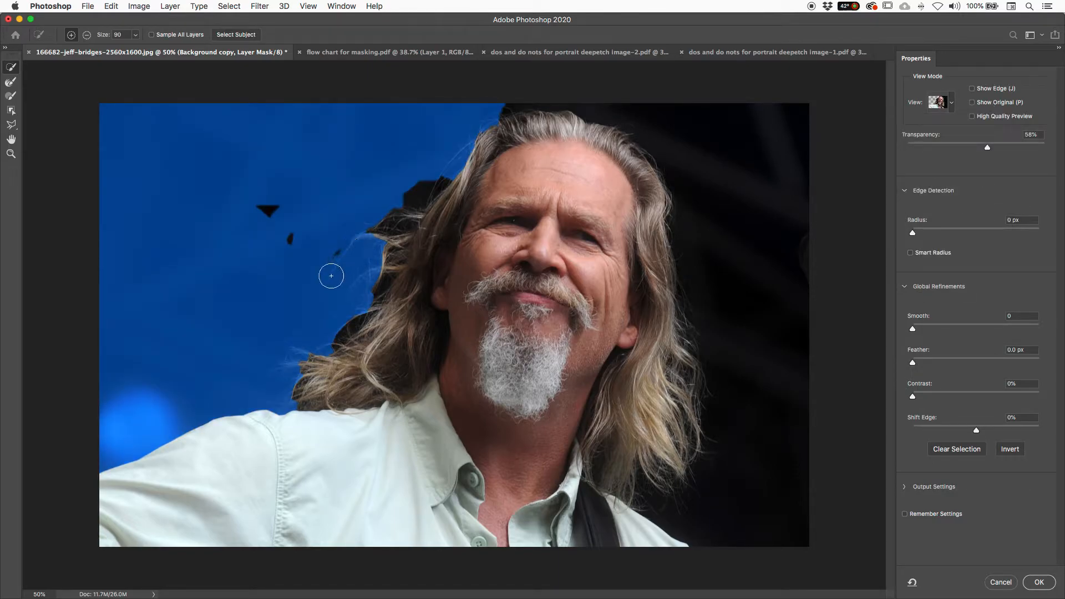
drag(985, 146, 979, 148)
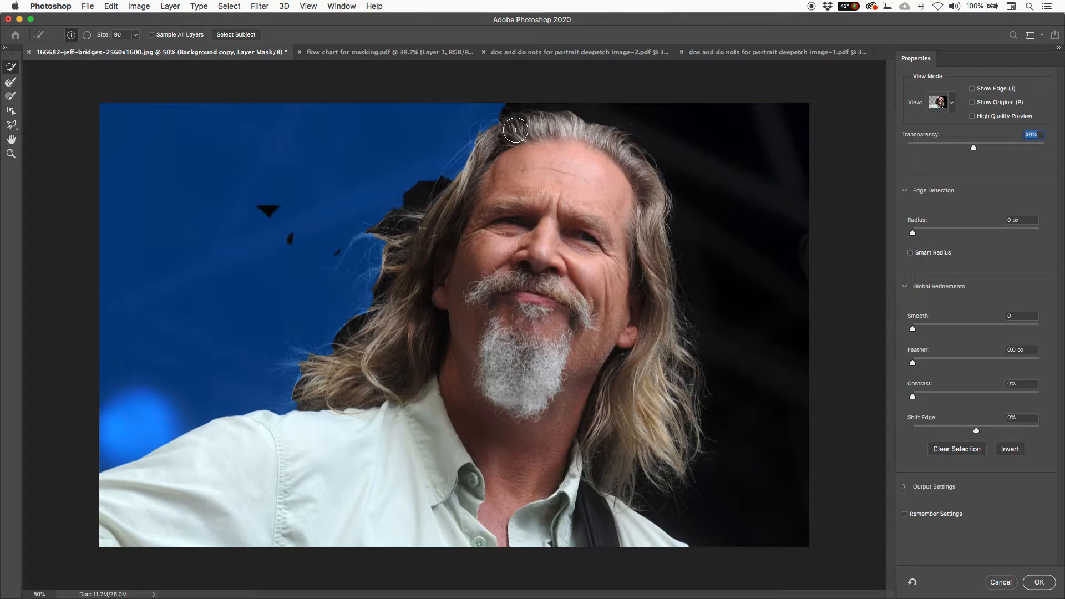
key(alt)
mouse_move(794, 109)
mouse_down()
mouse_move(754, 207)
mouse_move(753, 245)
mouse_up()
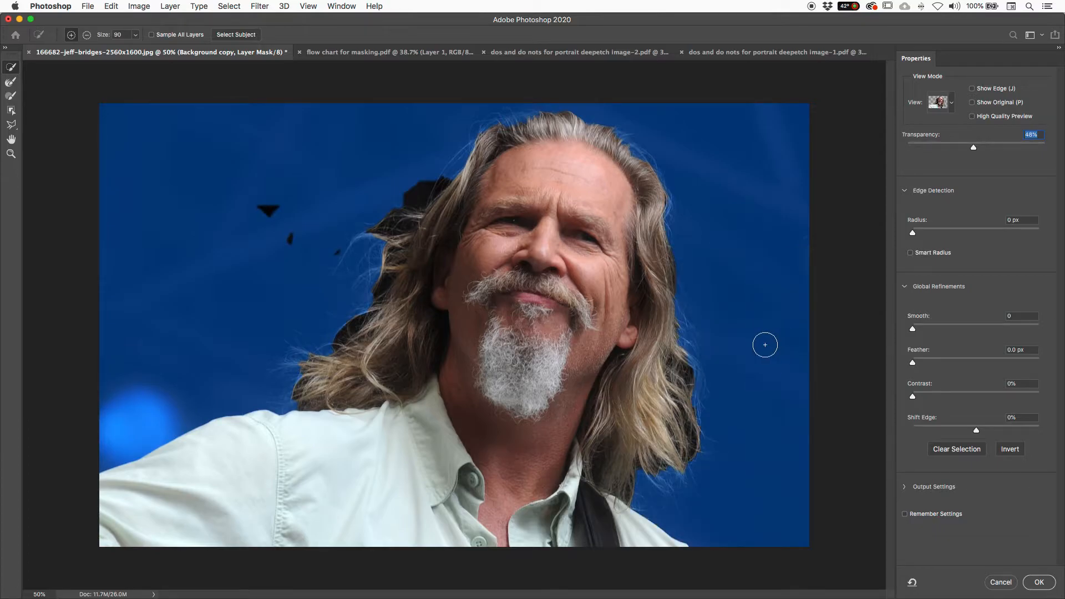
drag(266, 195, 290, 249)
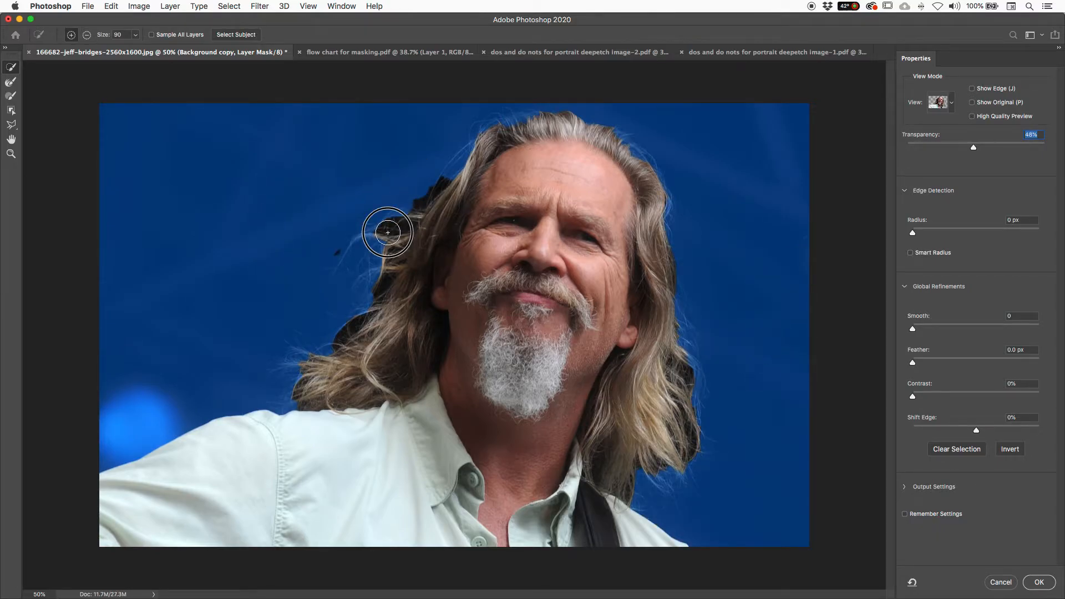
Step: Add the wispy hair areas and the whole background back into the mask, enlarging the Quick Selection brush to 800
mouse_move(388, 232)
mouse_down()
mouse_move(356, 233)
mouse_move(336, 274)
mouse_up()
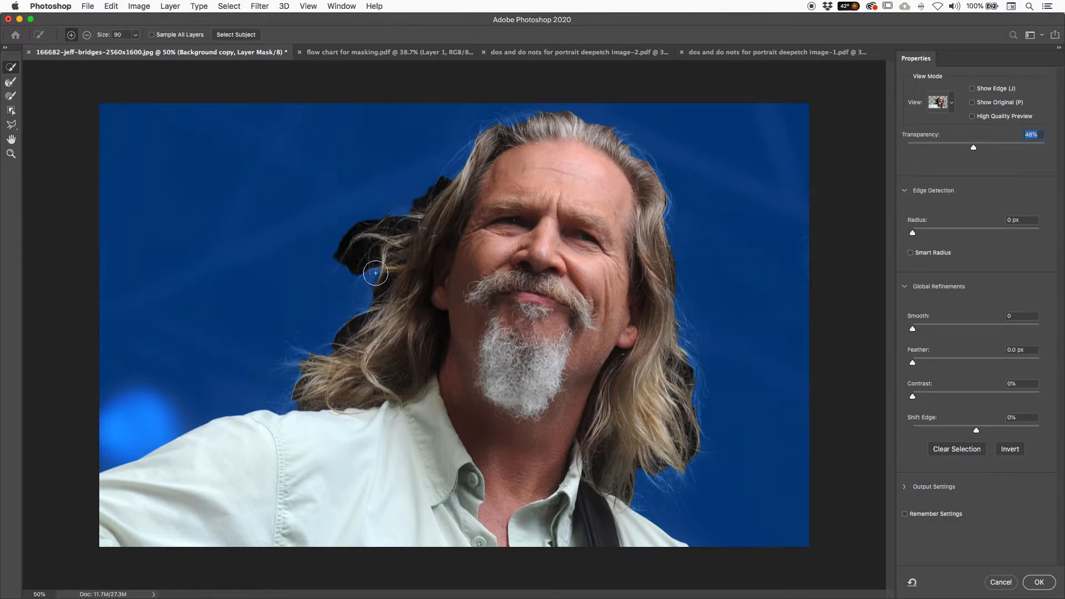
mouse_move(365, 336)
mouse_down()
mouse_move(348, 333)
mouse_move(300, 366)
mouse_move(294, 379)
mouse_move(305, 388)
mouse_up()
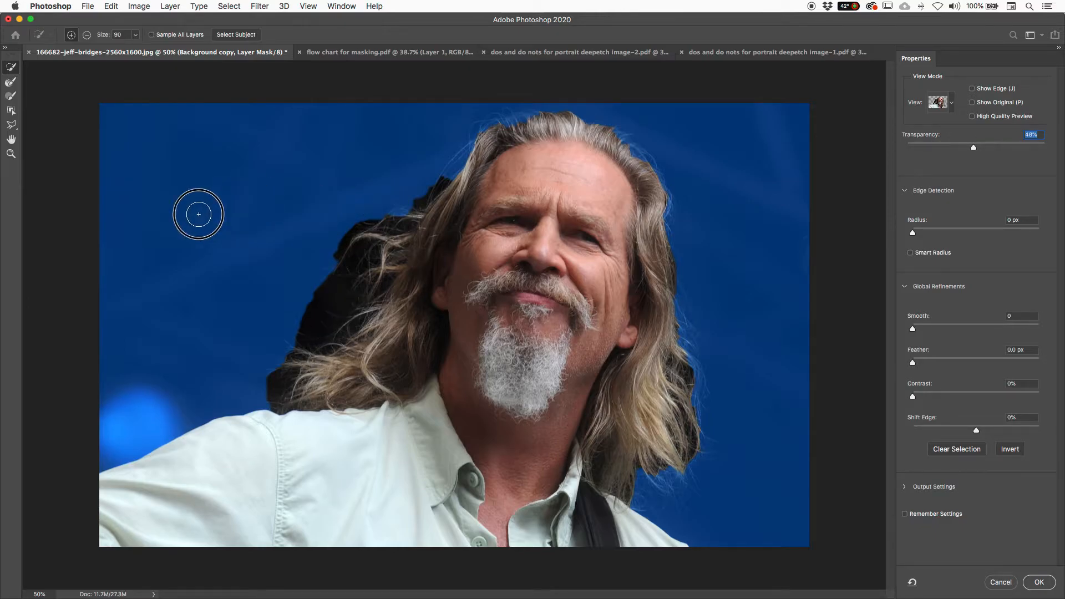
drag(243, 200, 383, 221)
key(bracketright)
key(bracketright)
key(bracketright)
mouse_move(297, 162)
mouse_down()
mouse_move(309, 200)
mouse_move(185, 152)
mouse_move(732, 161)
mouse_move(713, 523)
mouse_move(261, 305)
mouse_move(59, 499)
mouse_up()
key(bracketright)
key(bracketright)
key(bracketright)
key(bracketright)
key(bracketright)
key(bracketright)
key(bracketright)
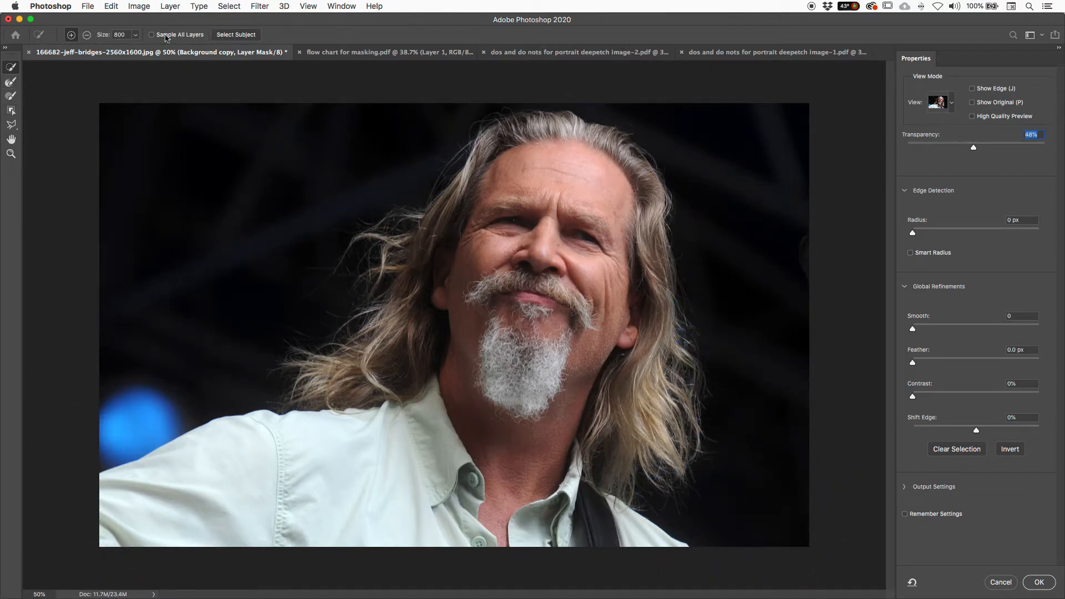
Step: Try Select Subject on the man, discarding the current selection, and undo it
click(230, 36)
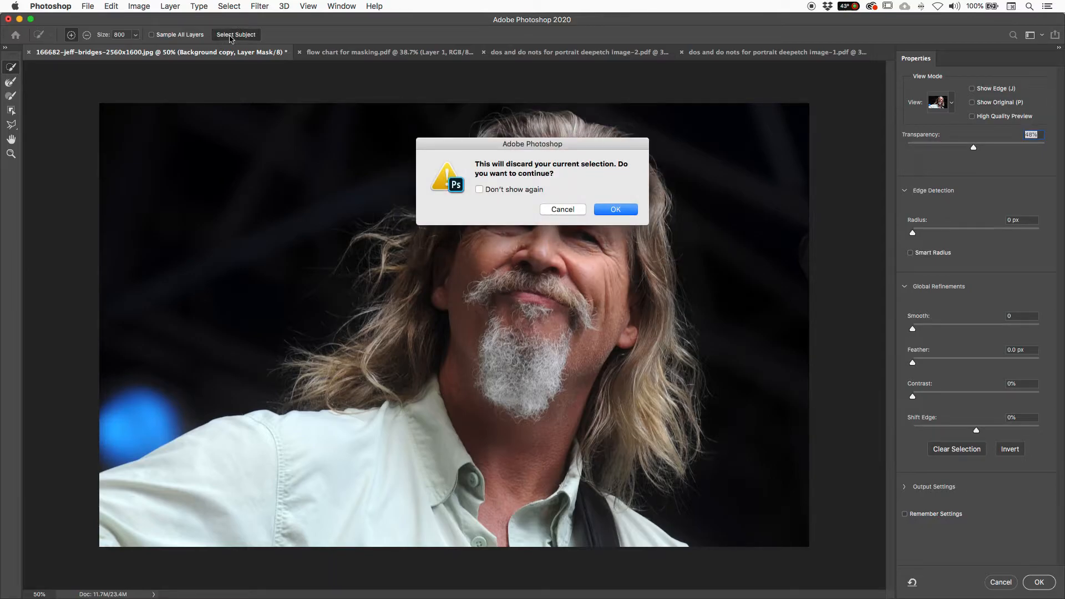
click(615, 214)
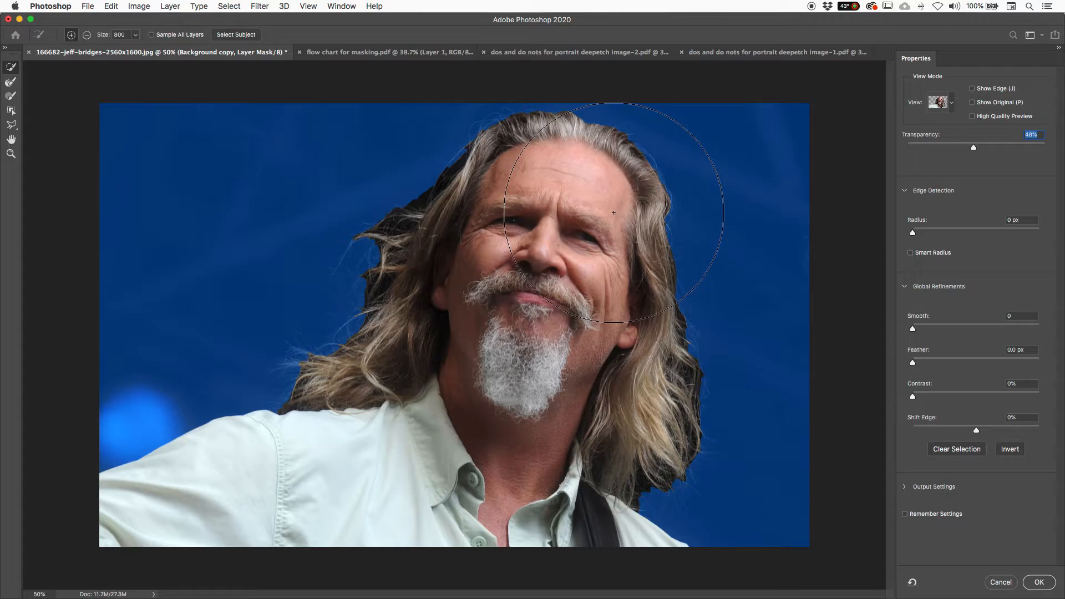
key(super+z)
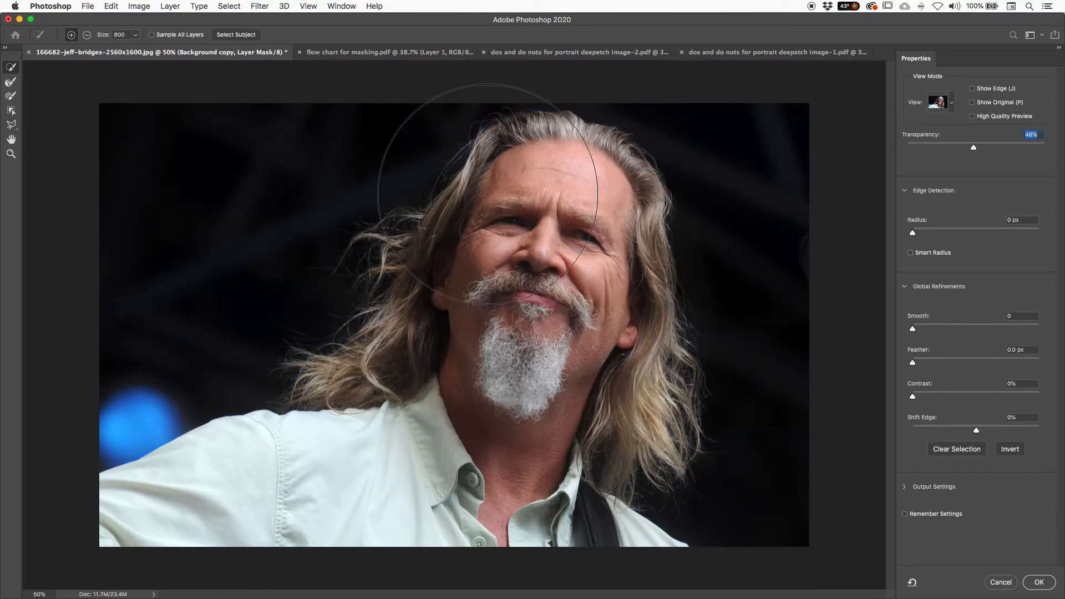
Step: Try painting areas out of the mask with the Brush tool at 250 px, undo the stroke and check the brush settings
click(10, 97)
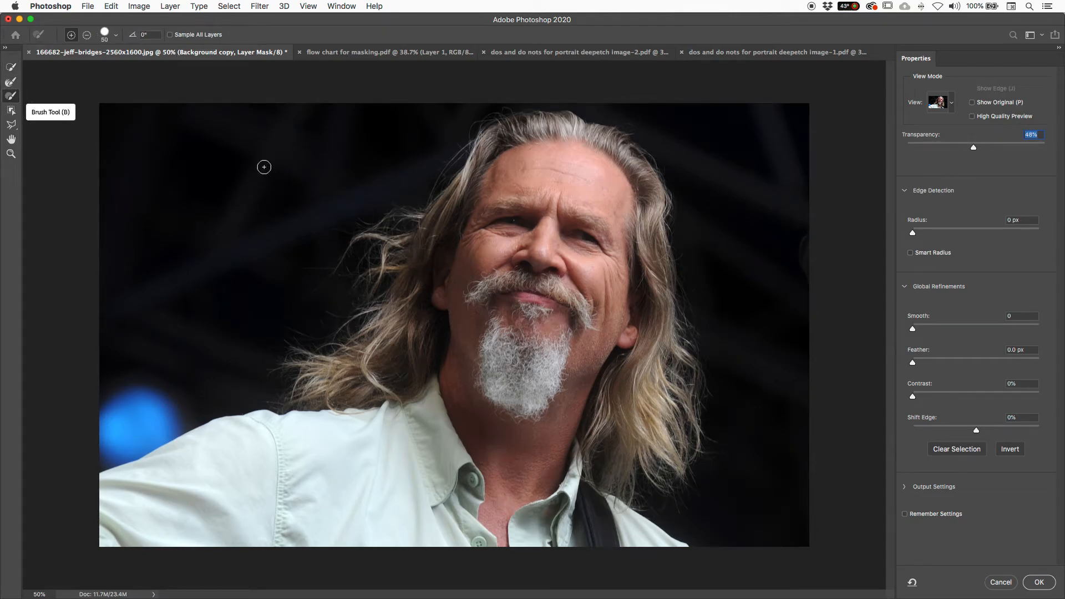
mouse_move(312, 195)
mouse_down()
mouse_move(337, 142)
mouse_move(263, 211)
mouse_up()
key(alt)
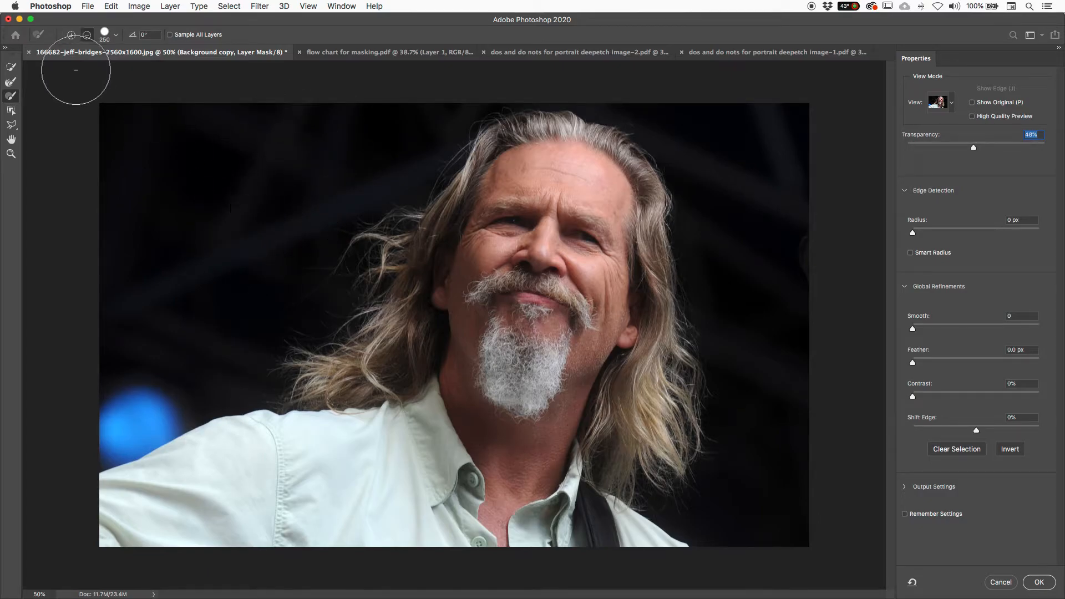
mouse_move(193, 161)
mouse_down()
mouse_move(362, 202)
mouse_move(529, 202)
mouse_move(531, 222)
mouse_move(499, 275)
mouse_move(439, 313)
mouse_move(345, 305)
mouse_move(252, 253)
mouse_up()
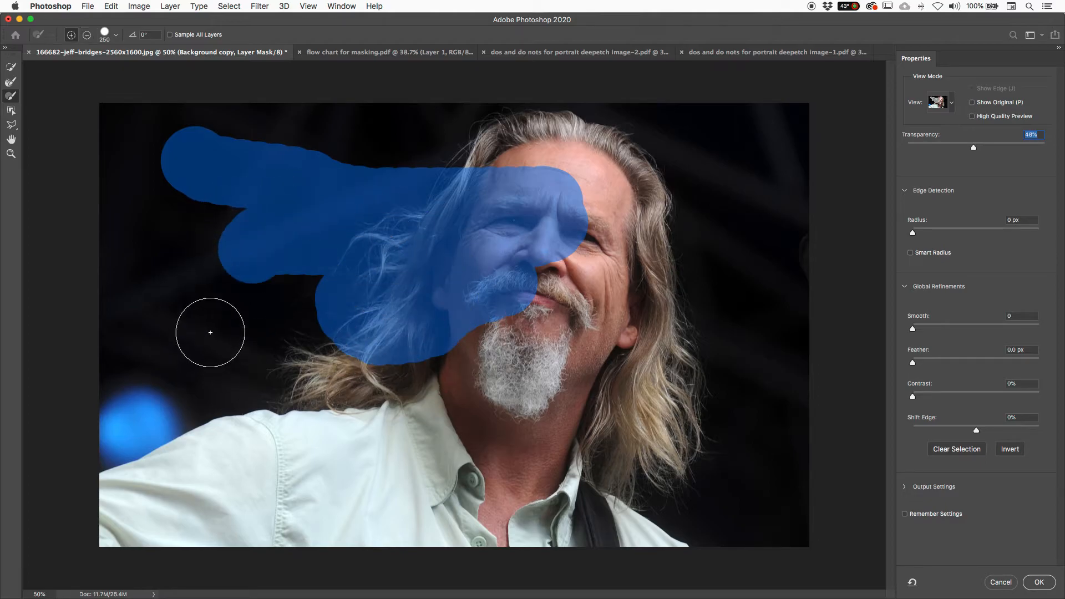
drag(973, 147, 1060, 147)
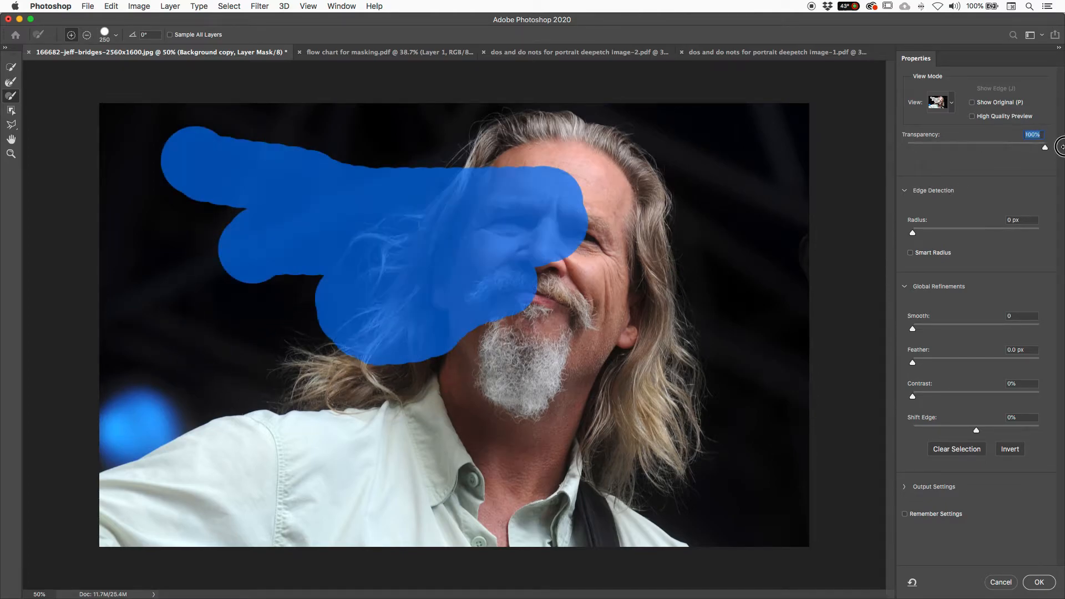
key(super+z)
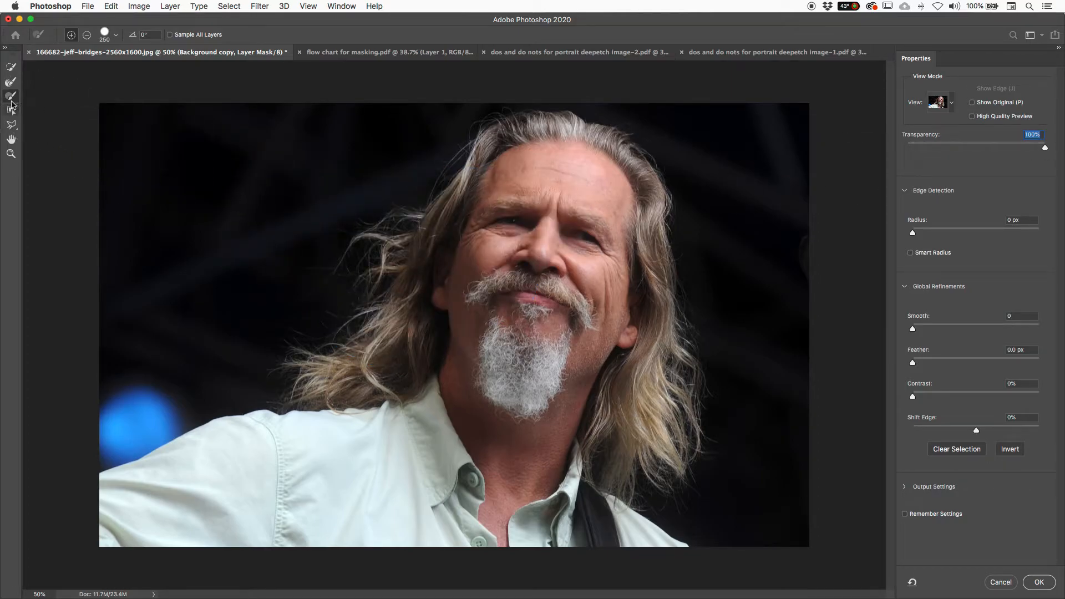
click(108, 35)
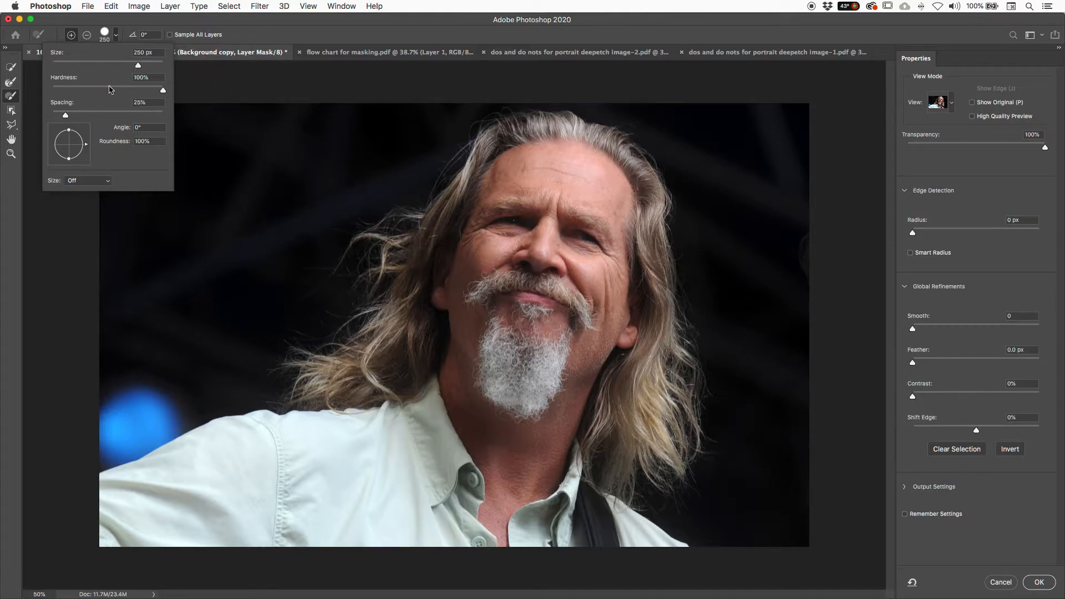
click(244, 30)
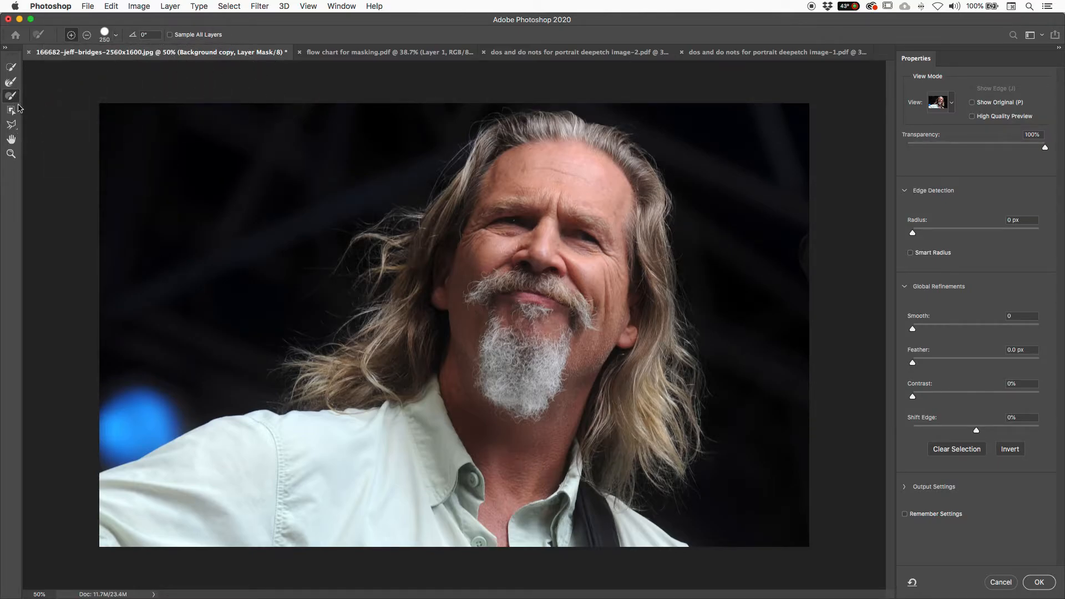
Step: Try the Object Selection tool in Rectangle mode around the whole man, his beard and the left part of the image
click(12, 112)
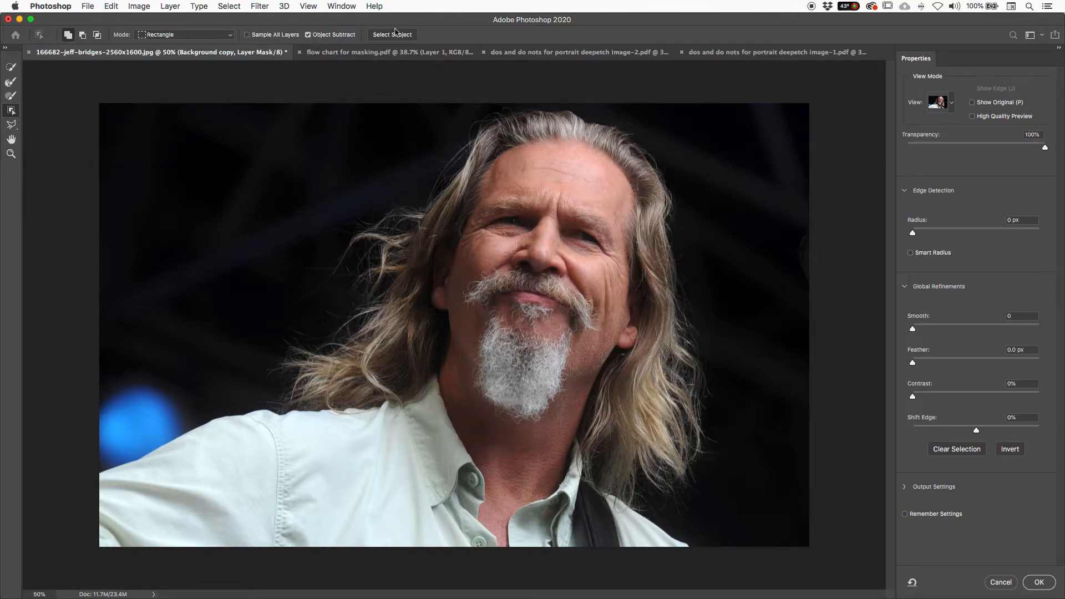
drag(102, 104, 840, 552)
drag(460, 249, 604, 448)
key(alt)
drag(454, 250, 609, 439)
drag(90, 87, 433, 497)
Step: Try outlining an area of the dark background left of the man with the Polygonal Lasso tool
click(11, 124)
click(235, 190)
click(289, 322)
click(92, 427)
double_click(148, 182)
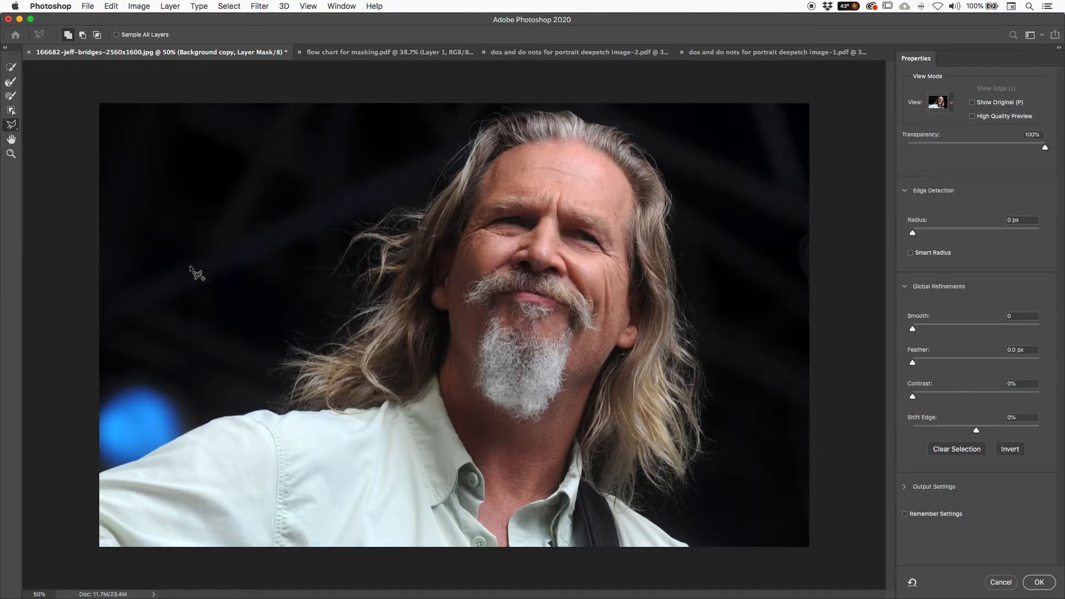
Step: Try subtracting a five-sided area left of the man's face from the mask with the Polygonal Lasso, and undo it
key(alt)
click(154, 143)
click(155, 322)
click(382, 333)
click(409, 165)
double_click(209, 116)
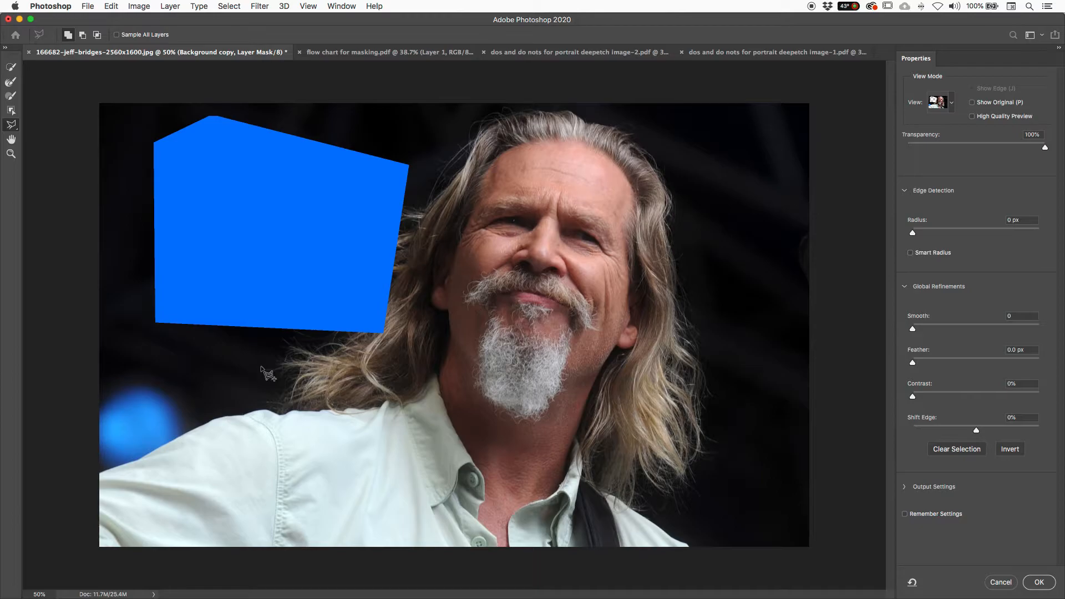
key(super+z)
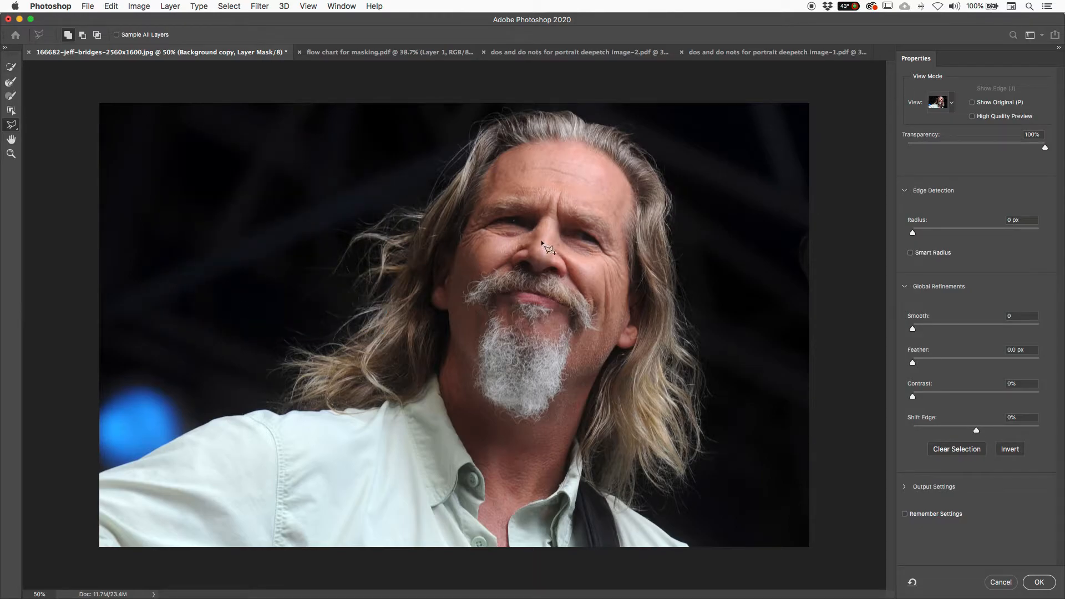
Step: Replace the current selection with an automatic Select Subject selection of the man, using the Quick Selection tool's option
click(10, 67)
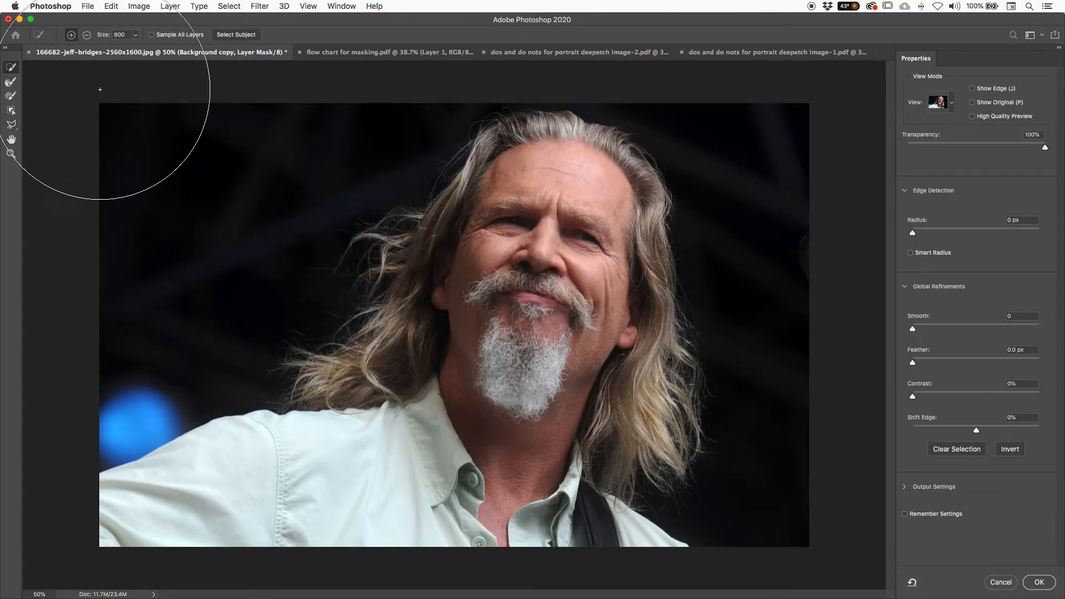
click(228, 37)
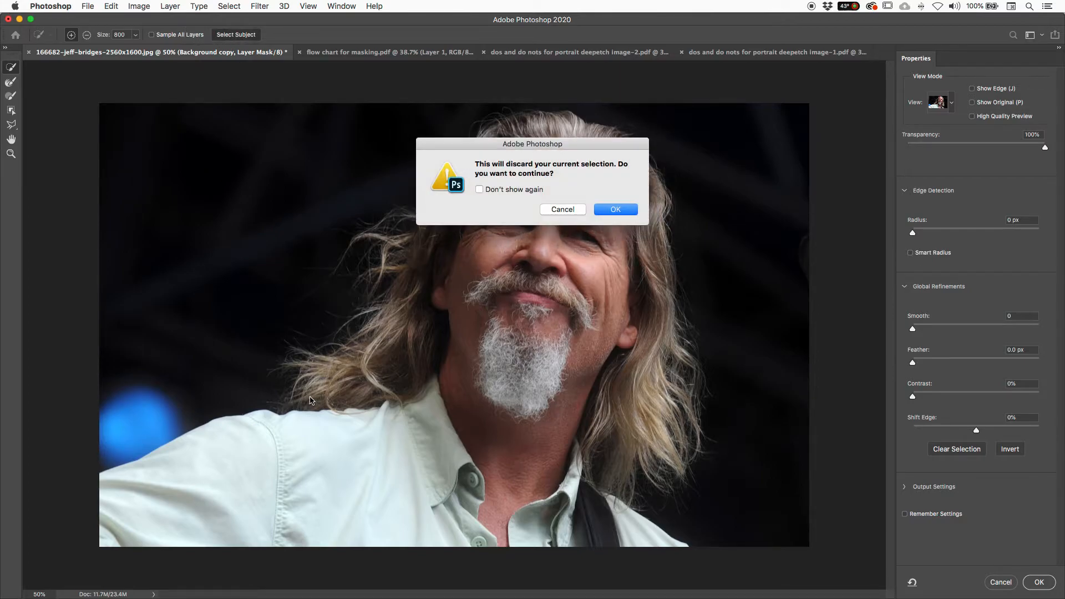
click(616, 211)
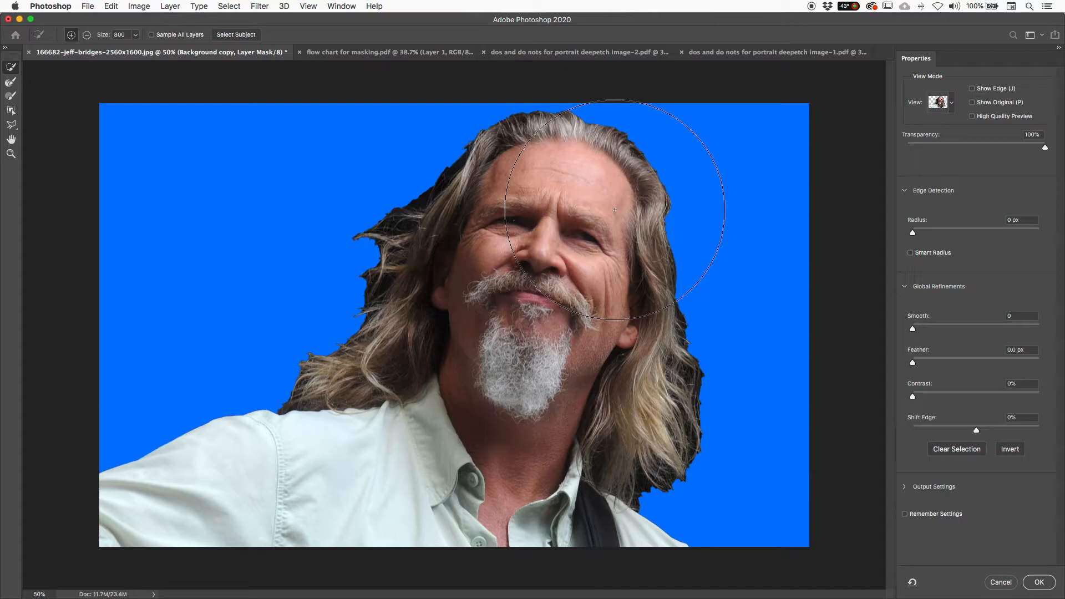
Step: Set the Onion Skin transparency to 40% and reduce the Quick Selection brush size to 125
drag(1038, 149, 962, 147)
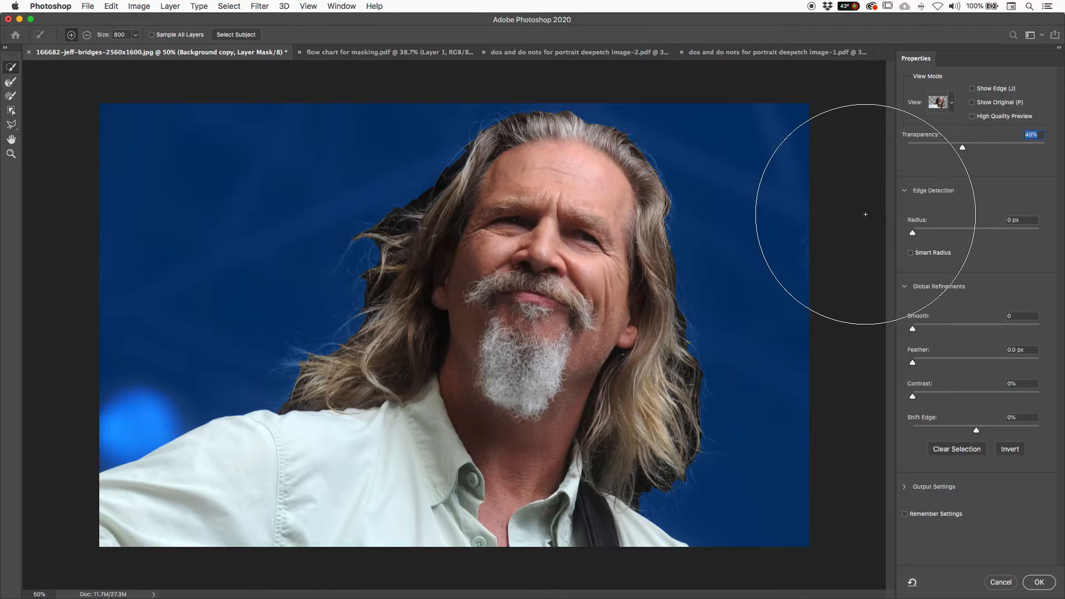
key(bracketleft)
key(bracketleft)
key(bracketleft)
key(bracketleft)
key(bracketleft)
key(bracketleft)
key(bracketleft)
key(bracketleft)
key(bracketleft)
key(bracketleft)
key(bracketleft)
key(bracketleft)
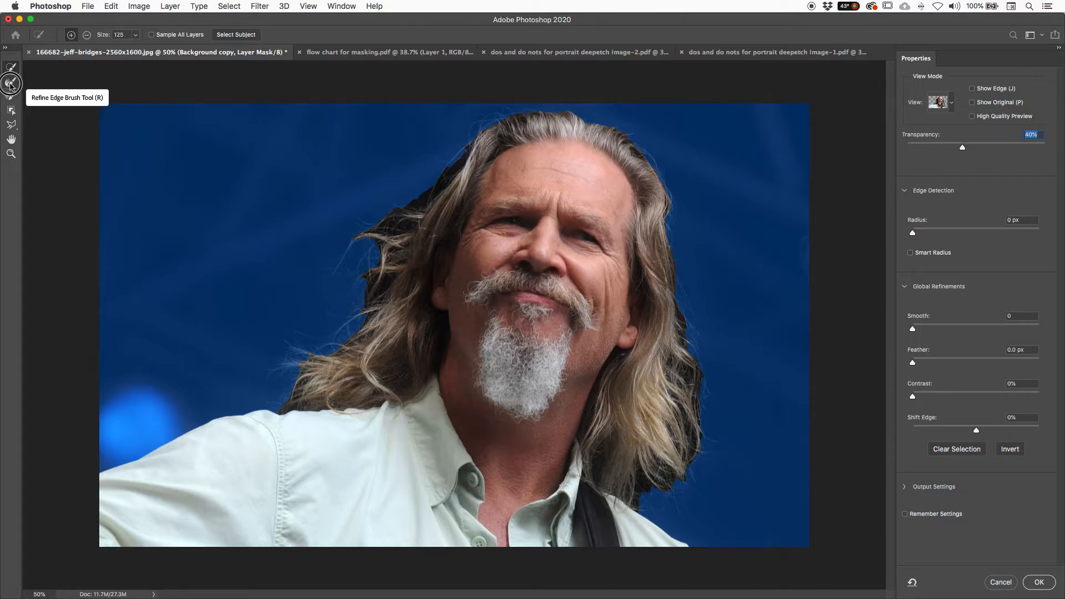
Step: Refine the hair edge along the left side of the man's head down to his shoulder with the Refine Edge Brush at size 90
click(10, 83)
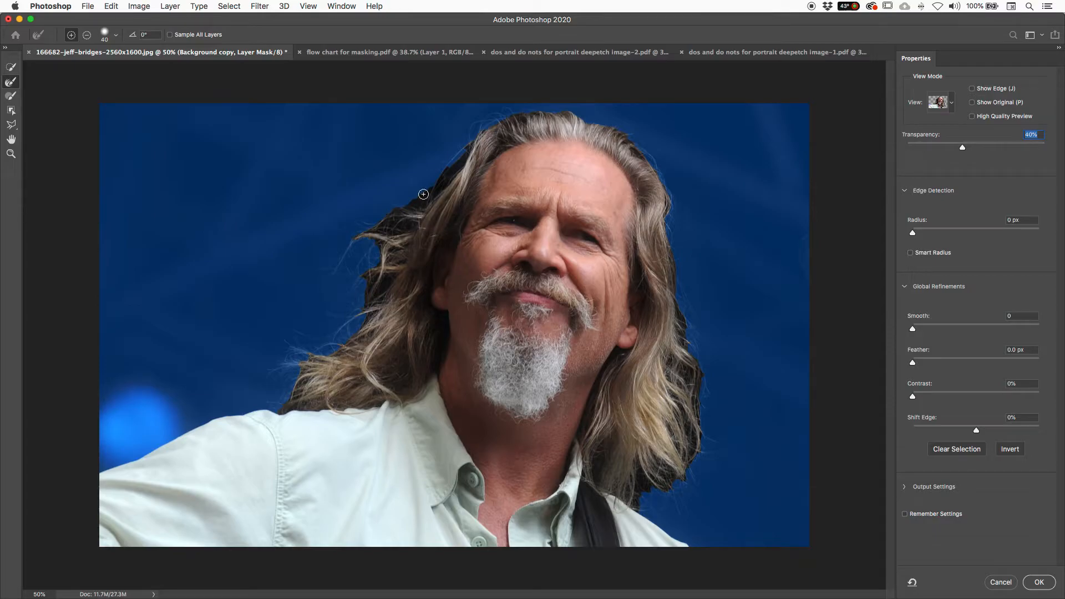
key(bracketright)
drag(359, 237, 361, 230)
mouse_move(466, 157)
mouse_down()
mouse_move(390, 213)
mouse_move(405, 207)
mouse_move(352, 271)
mouse_move(410, 222)
mouse_move(376, 238)
mouse_move(367, 263)
mouse_move(365, 302)
mouse_move(388, 275)
mouse_move(372, 311)
mouse_move(368, 288)
mouse_move(397, 243)
mouse_move(392, 231)
mouse_move(365, 316)
mouse_move(383, 307)
mouse_move(247, 413)
mouse_up()
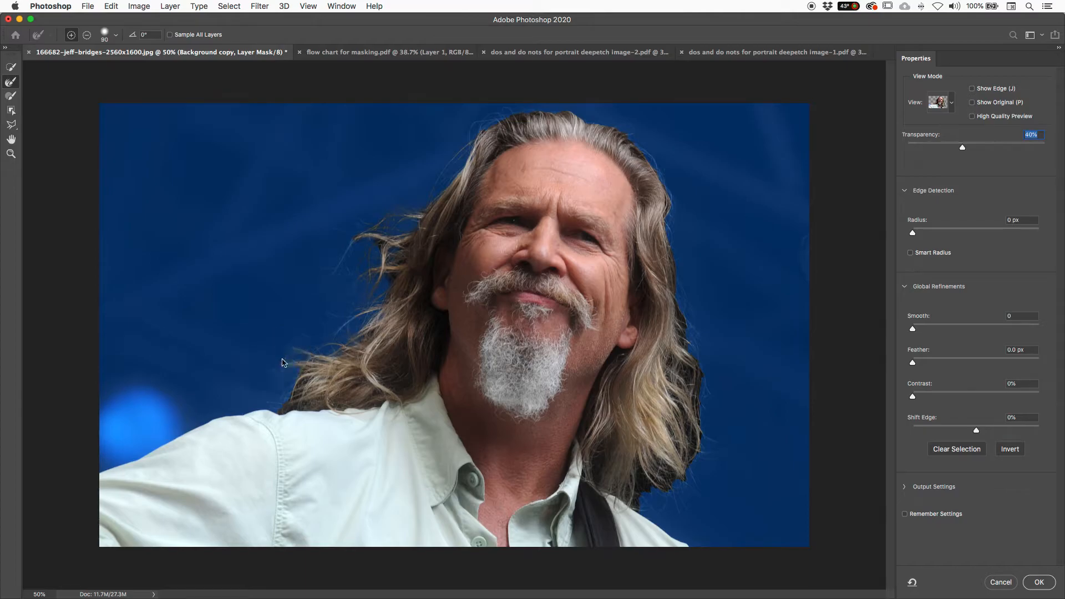
mouse_move(310, 367)
mouse_down()
mouse_move(261, 373)
mouse_move(268, 409)
mouse_move(303, 388)
mouse_move(266, 399)
mouse_up()
Step: Refine the hair edge over the top of the head and down the right side to the shoulder with the Refine Edge Brush
mouse_move(477, 119)
mouse_down()
mouse_move(510, 107)
mouse_move(549, 119)
mouse_move(623, 114)
mouse_move(591, 116)
mouse_move(637, 138)
mouse_move(671, 183)
mouse_move(665, 191)
mouse_up()
mouse_move(685, 311)
mouse_down()
mouse_move(682, 290)
mouse_move(704, 406)
mouse_move(687, 468)
mouse_up()
mouse_move(688, 370)
mouse_down()
mouse_move(689, 451)
mouse_move(654, 498)
mouse_up()
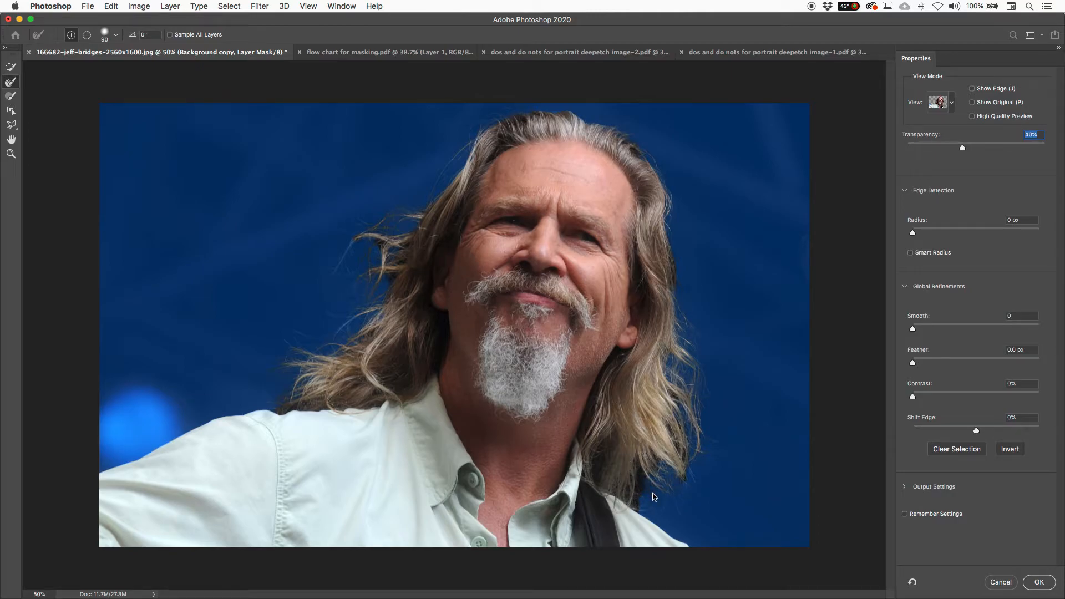
drag(642, 487, 638, 452)
key(alt)
Step: Preview the cutout at 100% Onion Skin transparency and reduce the transparency to 58%
drag(962, 147, 1057, 150)
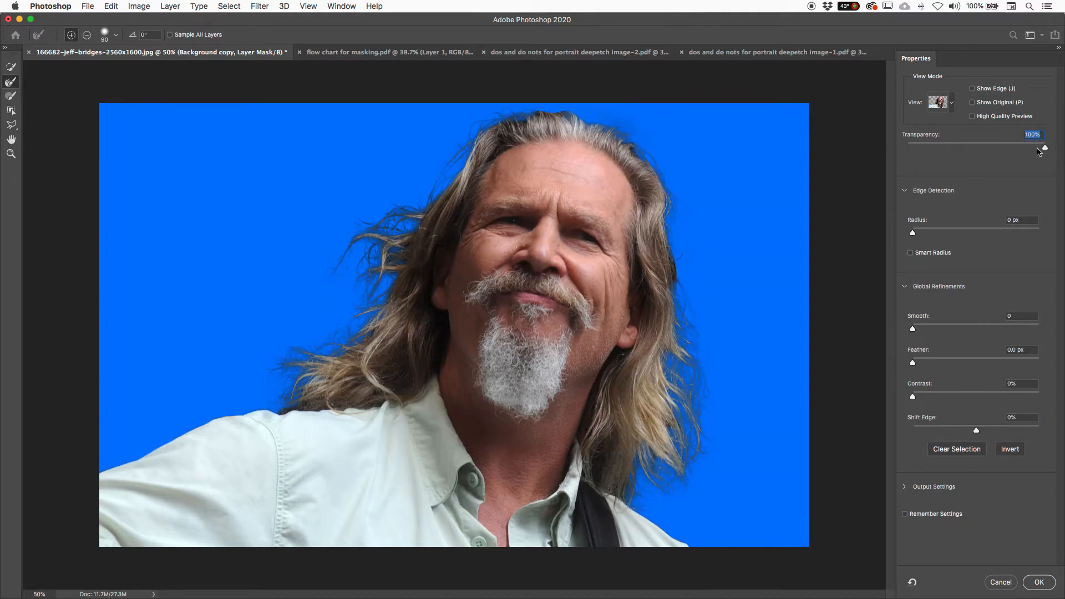
drag(1045, 148, 987, 147)
Step: Switch to the Overlay view and touch up the flyaway hair left of the face with the Refine Edge Brush
click(951, 103)
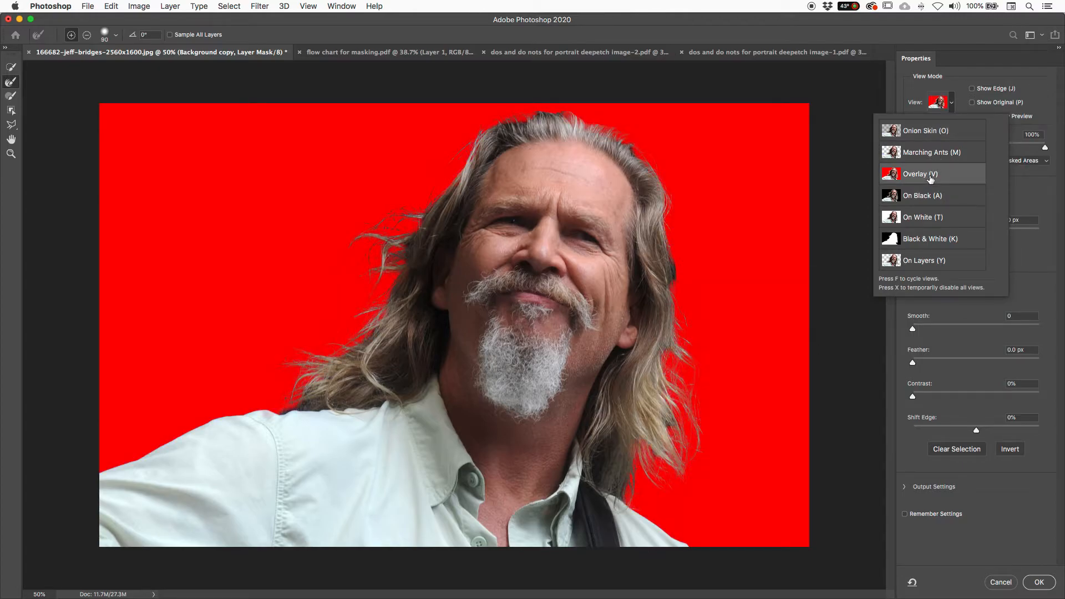
click(382, 222)
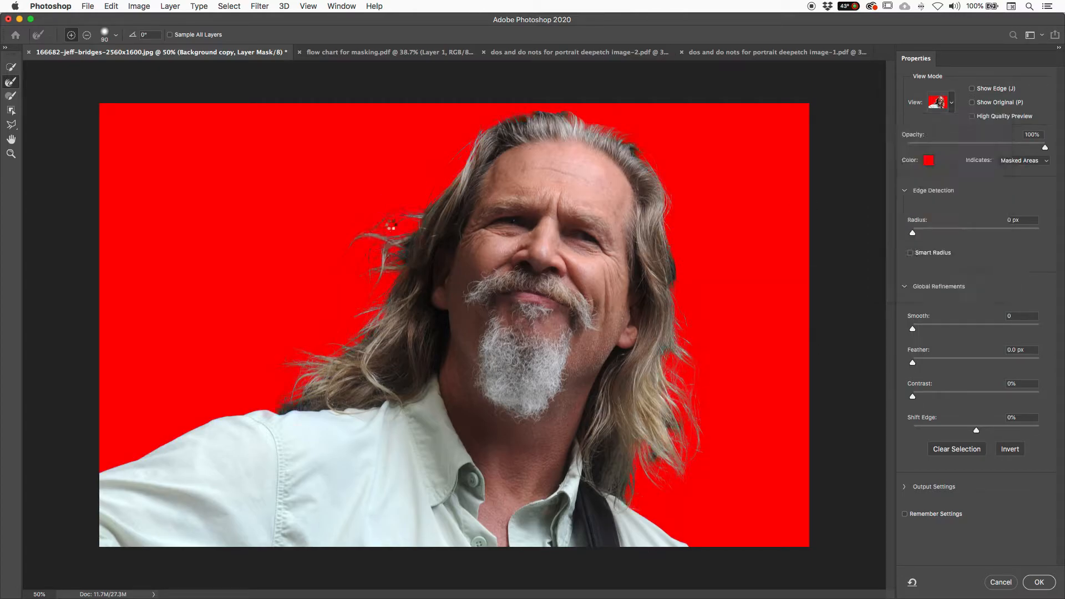
key(alt)
mouse_move(390, 220)
mouse_down()
mouse_move(437, 217)
mouse_move(385, 225)
mouse_up()
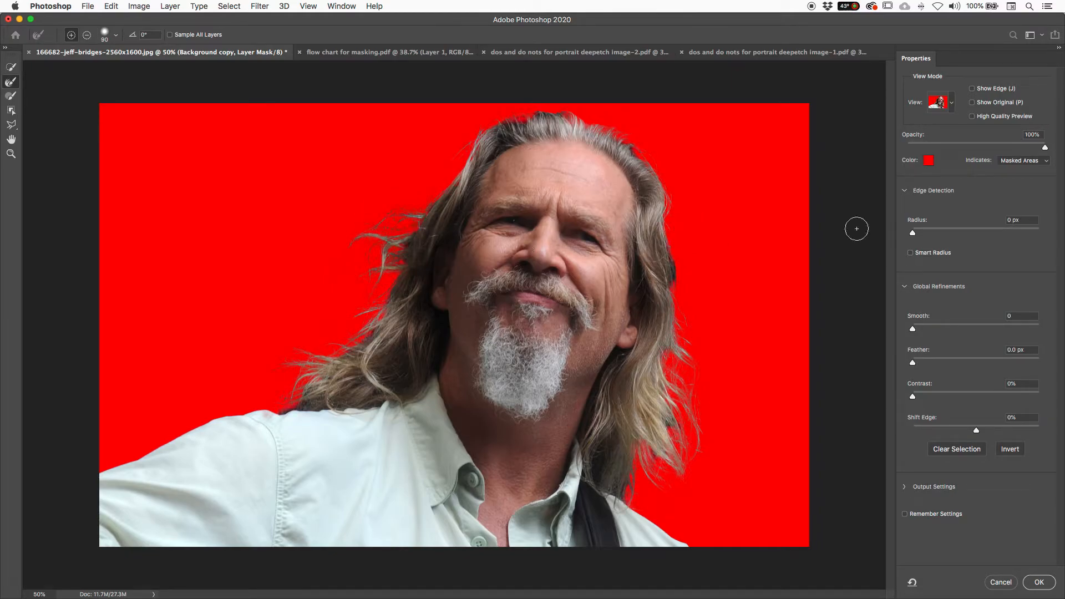
Step: Check the mask in the On Black and Black & White views, and clean the background at the upper left with the Brush tool at size 250
click(951, 103)
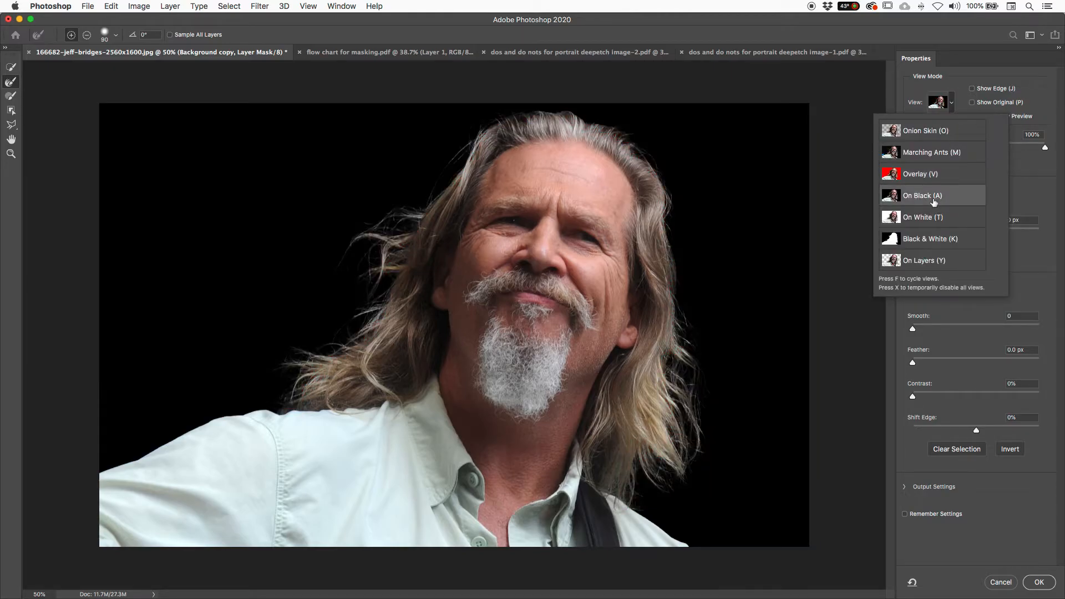
click(951, 103)
click(950, 103)
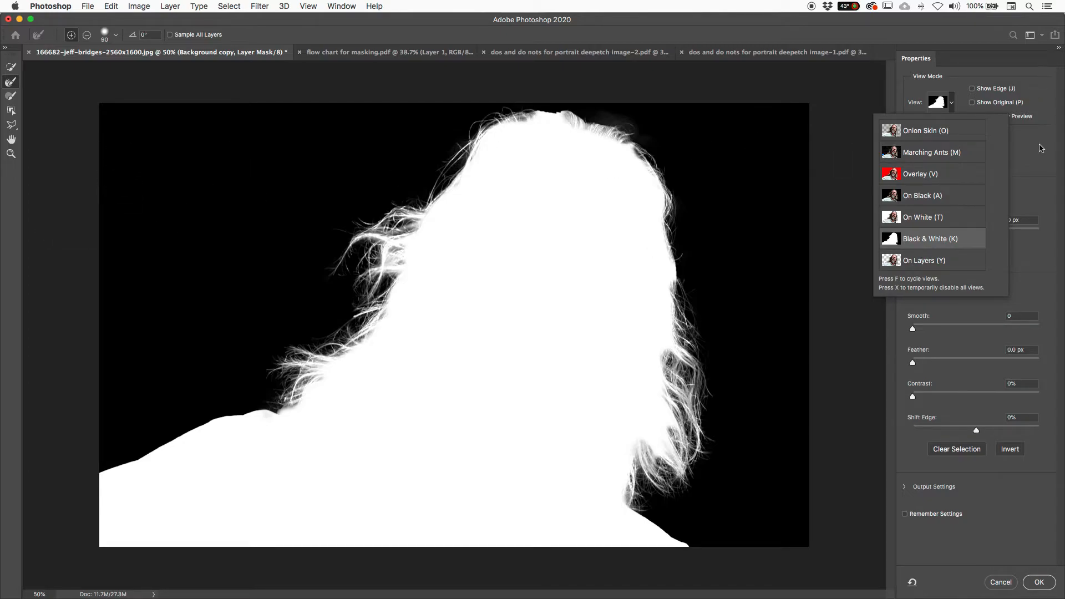
click(10, 95)
mouse_move(208, 129)
mouse_down()
mouse_move(200, 202)
mouse_move(275, 206)
mouse_up()
key(alt)
mouse_move(249, 171)
mouse_down()
mouse_move(202, 123)
mouse_move(129, 163)
mouse_move(258, 110)
mouse_up()
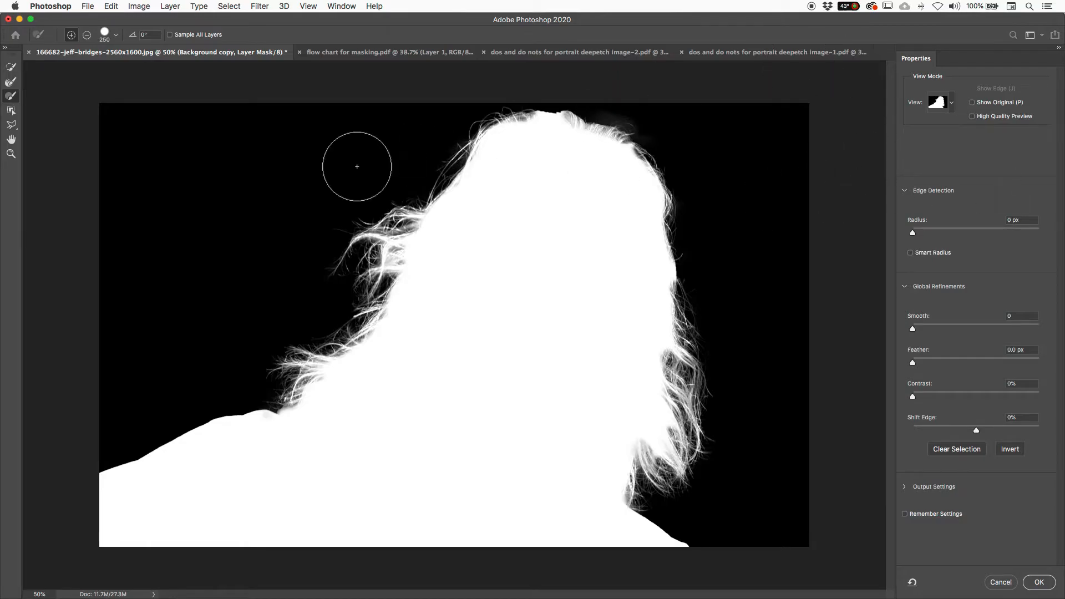
Step: Return to the Onion Skin view and try a Shift Edge of +60% together with the Feather adjustment
click(948, 100)
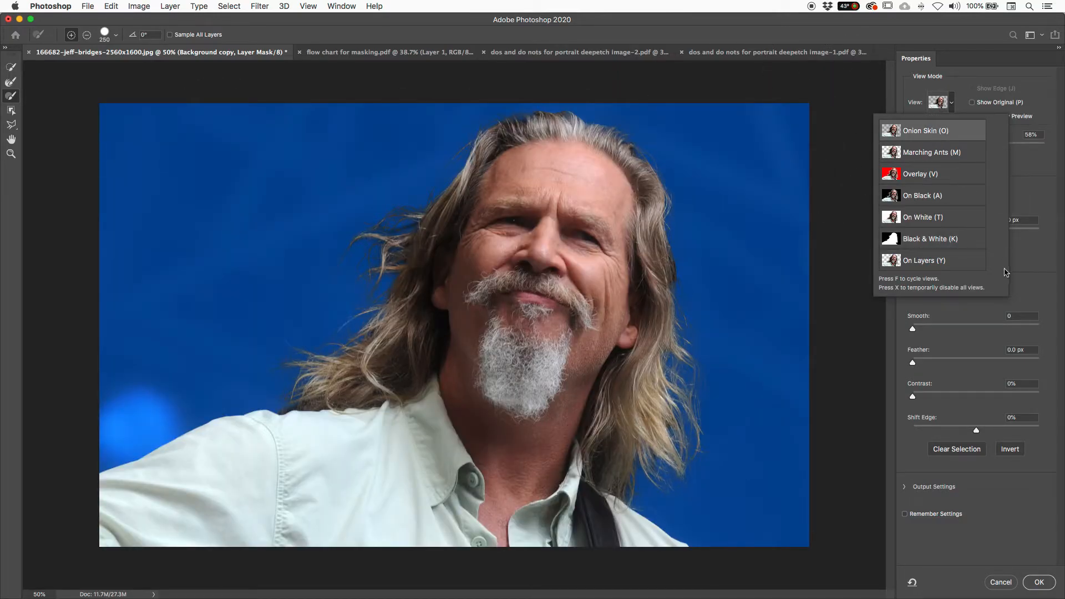
click(1036, 189)
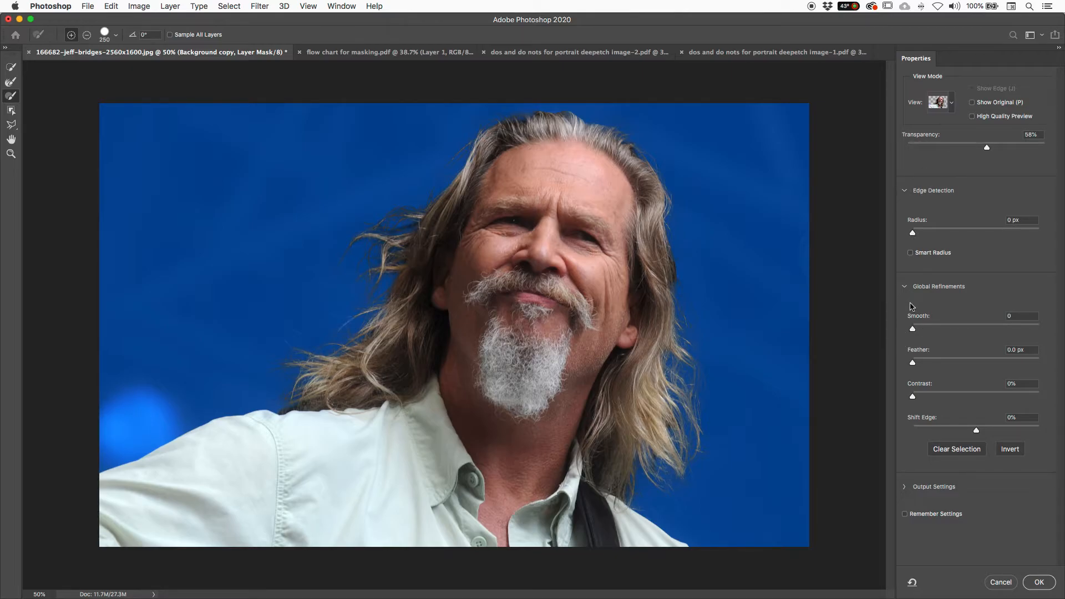
drag(966, 432, 1035, 431)
click(1015, 432)
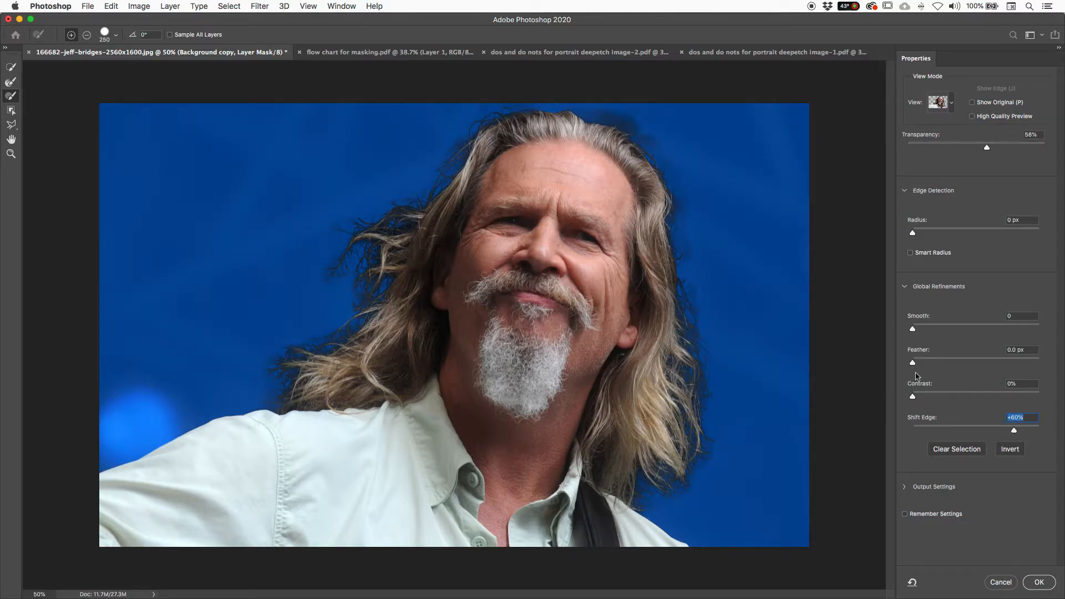
click(932, 361)
drag(934, 361, 934, 330)
Step: Set Shift Edge to +18% and Smooth to 0, and apply the Select and Mask refinements to the layer mask
click(987, 430)
click(915, 329)
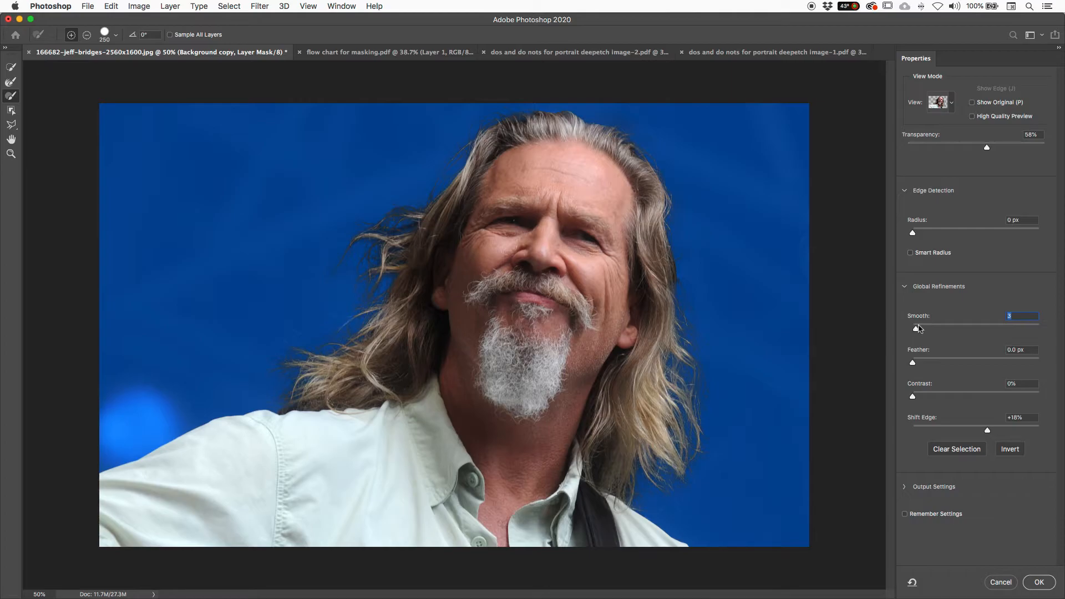
drag(918, 328, 910, 328)
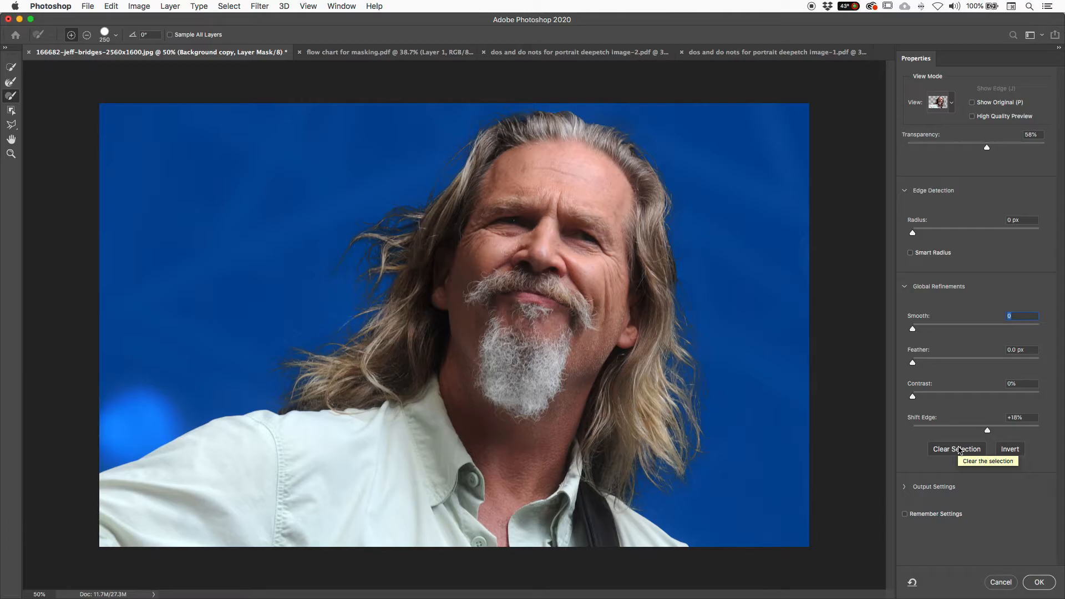
click(1038, 582)
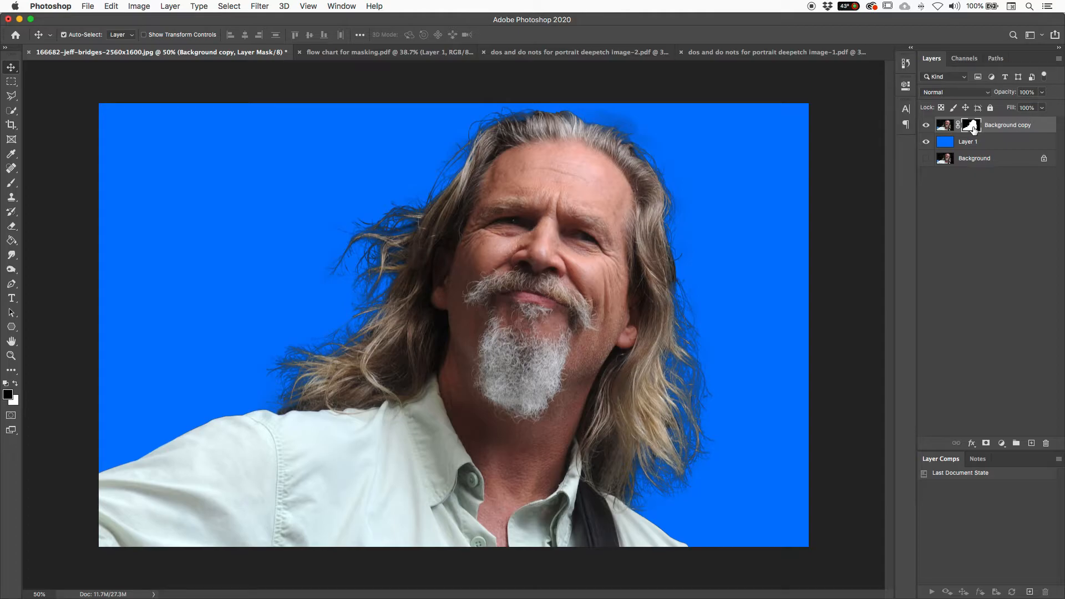
Step: Review the Mask Mode Technique steps in the masking flow chart document and return to the portrait
click(425, 52)
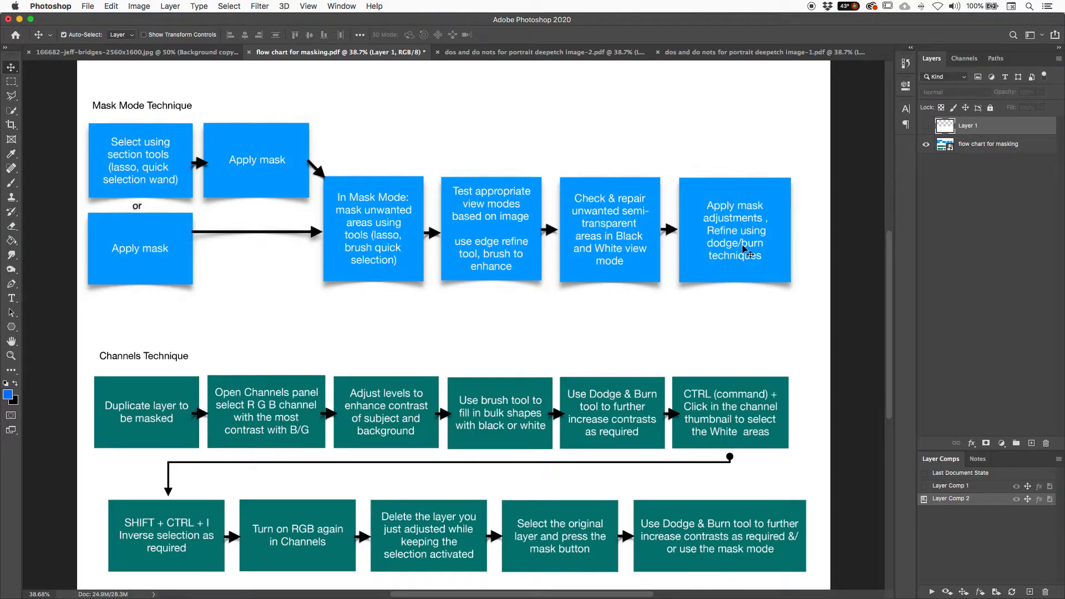
click(145, 52)
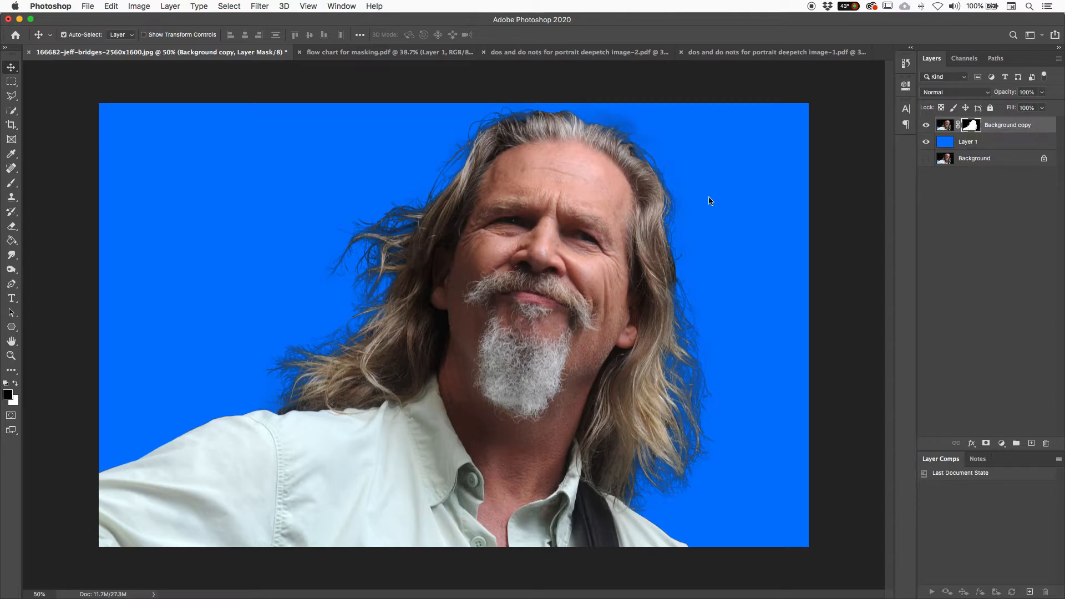
Step: Dodge the mask's highlights at 100% exposure around the hair at the lower right, the top of the head and left of the face
click(11, 272)
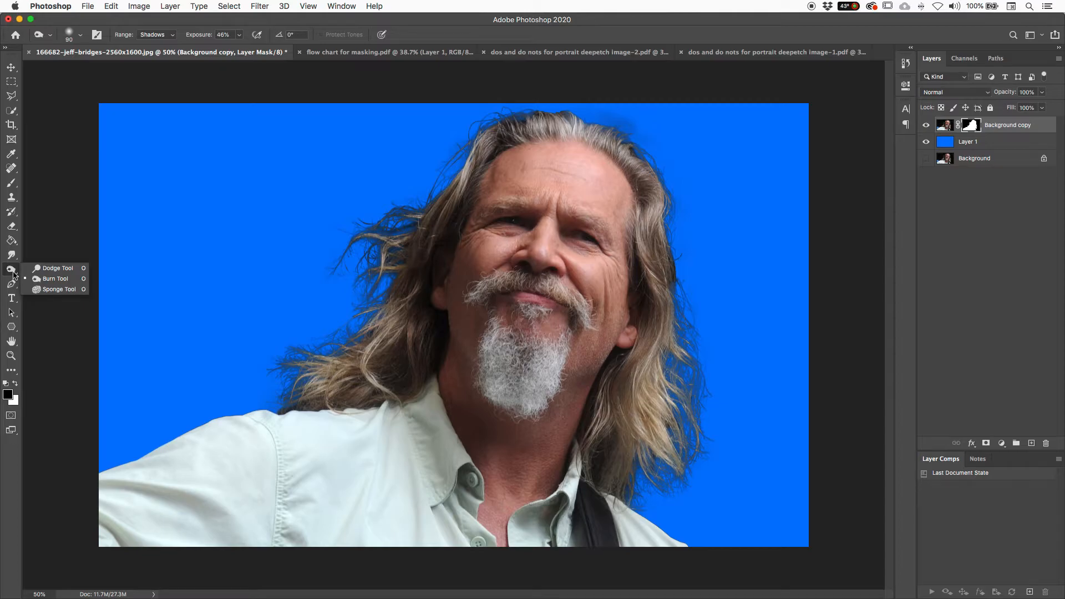
click(51, 268)
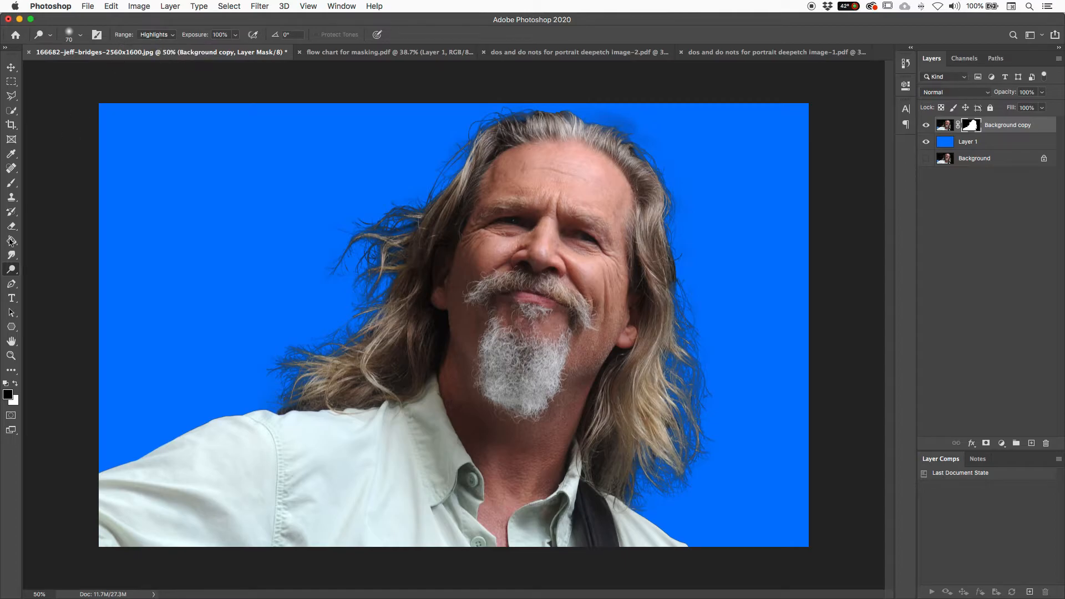
click(156, 35)
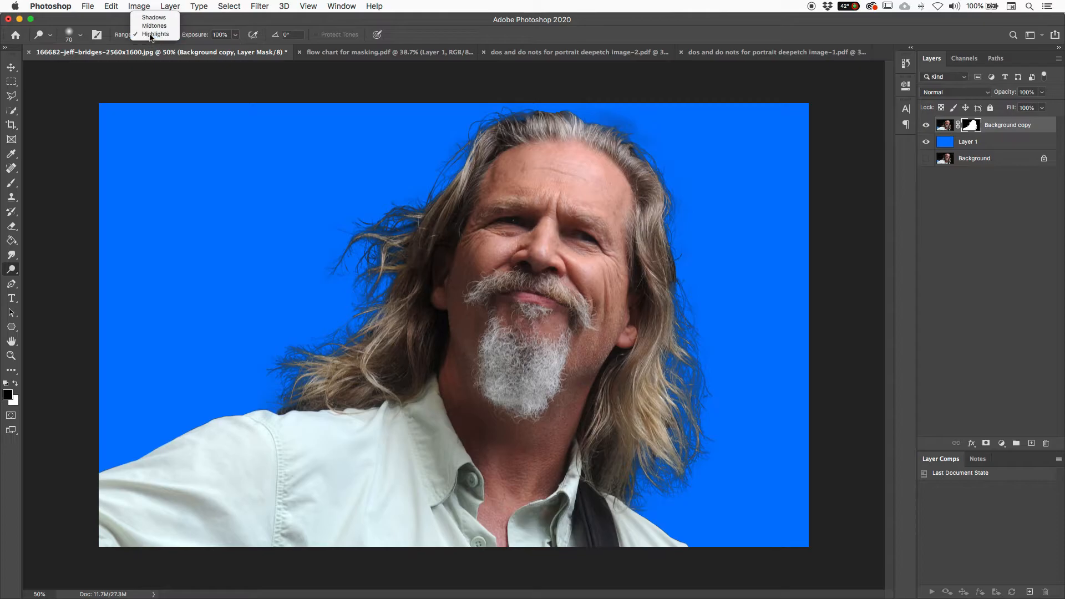
click(150, 35)
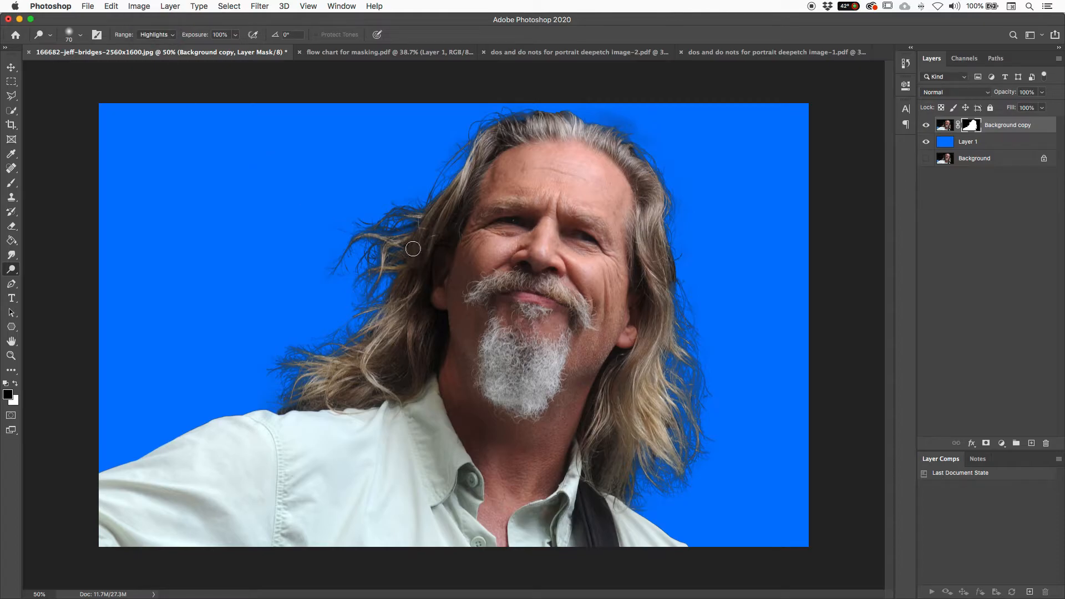
click(687, 493)
mouse_move(688, 493)
mouse_down()
mouse_move(680, 464)
mouse_move(665, 457)
mouse_up()
click(500, 125)
click(630, 149)
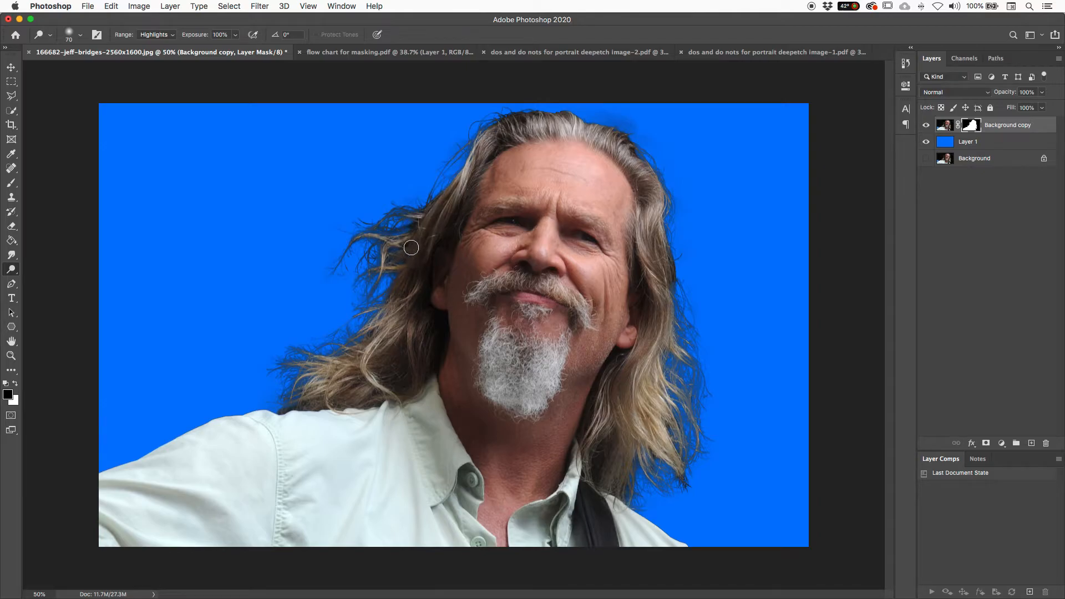
click(422, 224)
Step: Burn the mask's shadows at 46% exposure along the upper left hairline and across the top of the head
drag(10, 269, 57, 281)
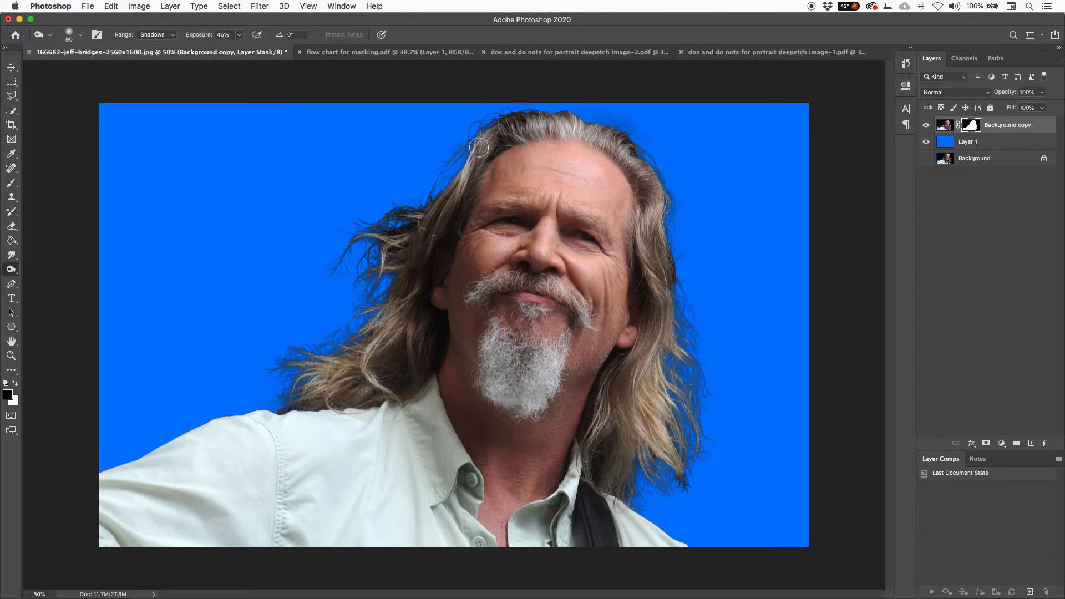
drag(466, 140, 430, 197)
drag(510, 116, 658, 130)
Step: Burn the mask's dark fringe around the hair above the man's shoulder on the left side of the image
key(super+equal)
key(super+equal)
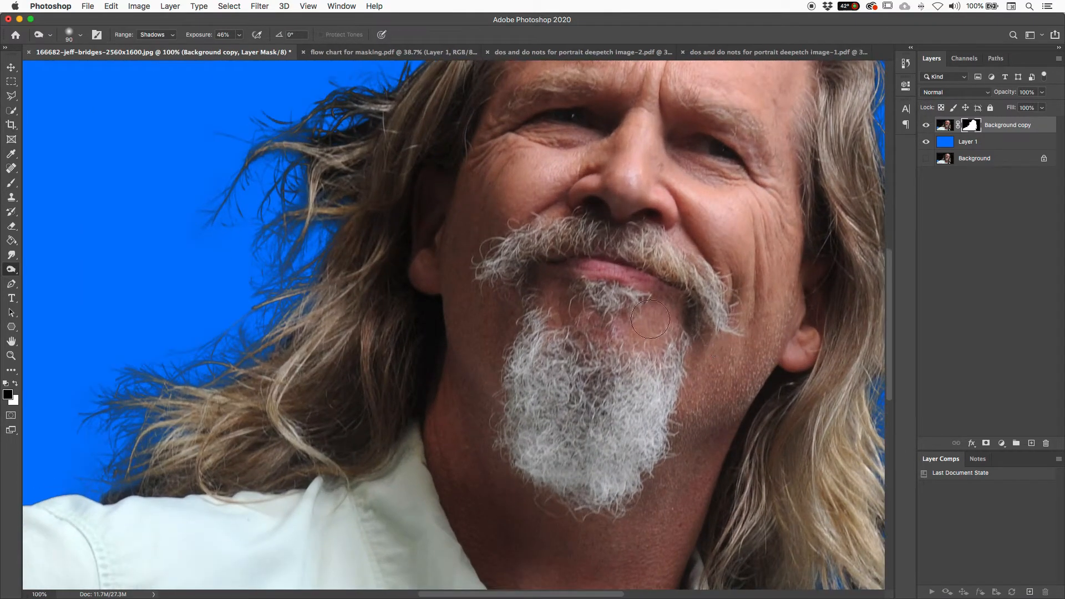
scroll(443, 277, left, 5)
scroll(444, 278, down, 3)
mouse_move(329, 304)
mouse_down()
mouse_move(269, 316)
mouse_move(365, 314)
mouse_move(285, 322)
mouse_move(351, 328)
mouse_move(309, 352)
mouse_move(362, 333)
mouse_move(311, 371)
mouse_move(392, 361)
mouse_move(365, 363)
mouse_move(327, 392)
mouse_move(385, 351)
mouse_move(338, 382)
mouse_move(350, 370)
mouse_move(320, 409)
mouse_move(329, 410)
mouse_move(288, 397)
mouse_move(302, 430)
mouse_up()
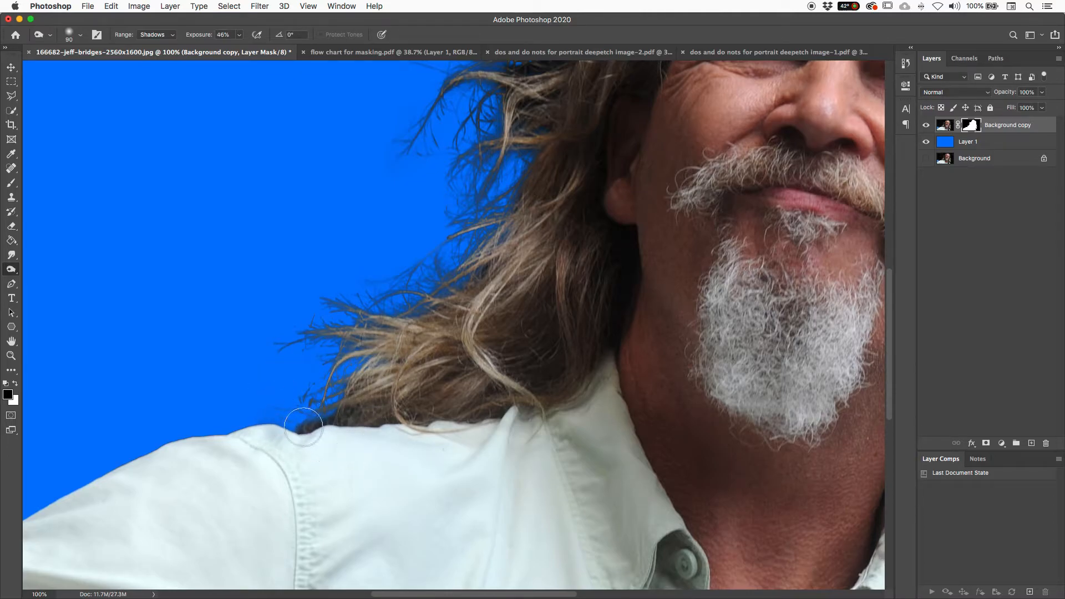
mouse_move(428, 301)
mouse_down()
mouse_move(459, 288)
mouse_move(413, 322)
mouse_move(494, 300)
mouse_move(474, 276)
mouse_move(416, 261)
mouse_move(492, 288)
mouse_up()
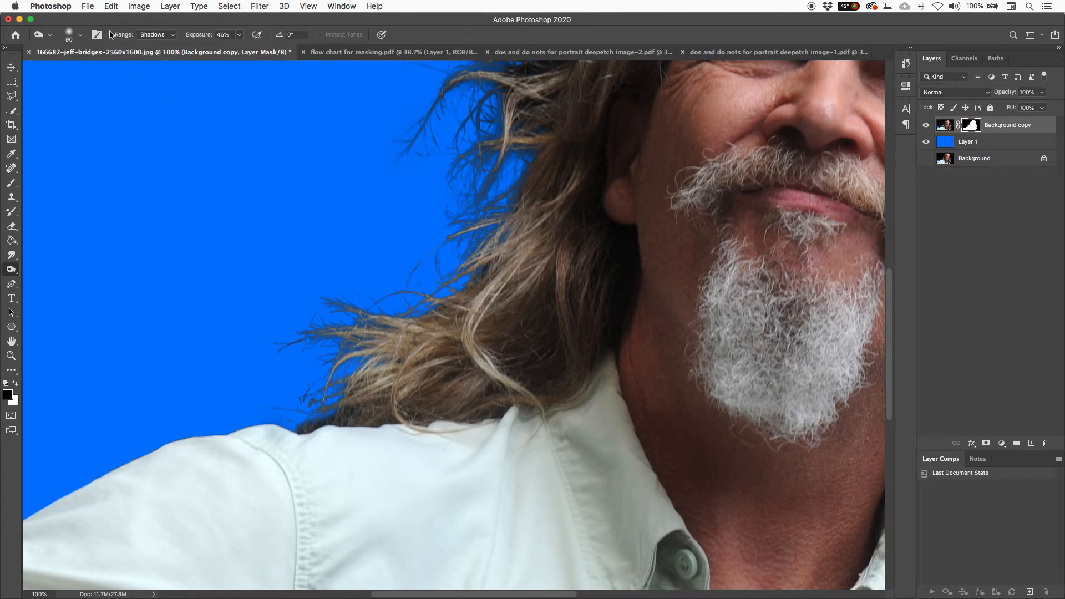
Step: Dodge the mask's highlights at 100% exposure in the hair strands above the left shoulder and beside the face
right_click(10, 272)
click(50, 268)
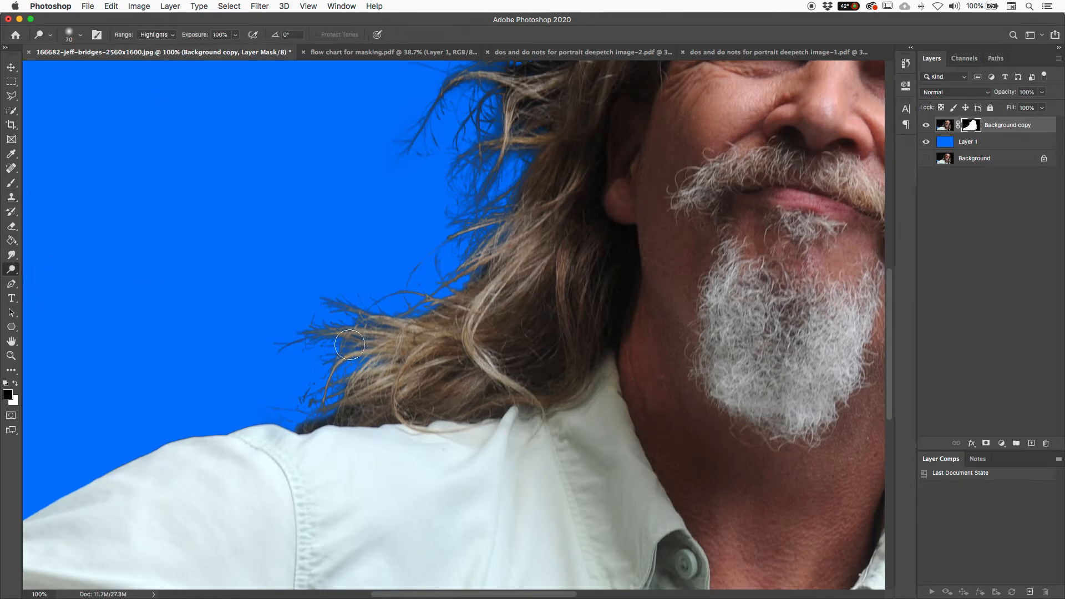
mouse_move(406, 295)
mouse_down()
mouse_move(396, 336)
mouse_move(455, 292)
mouse_move(362, 344)
mouse_up()
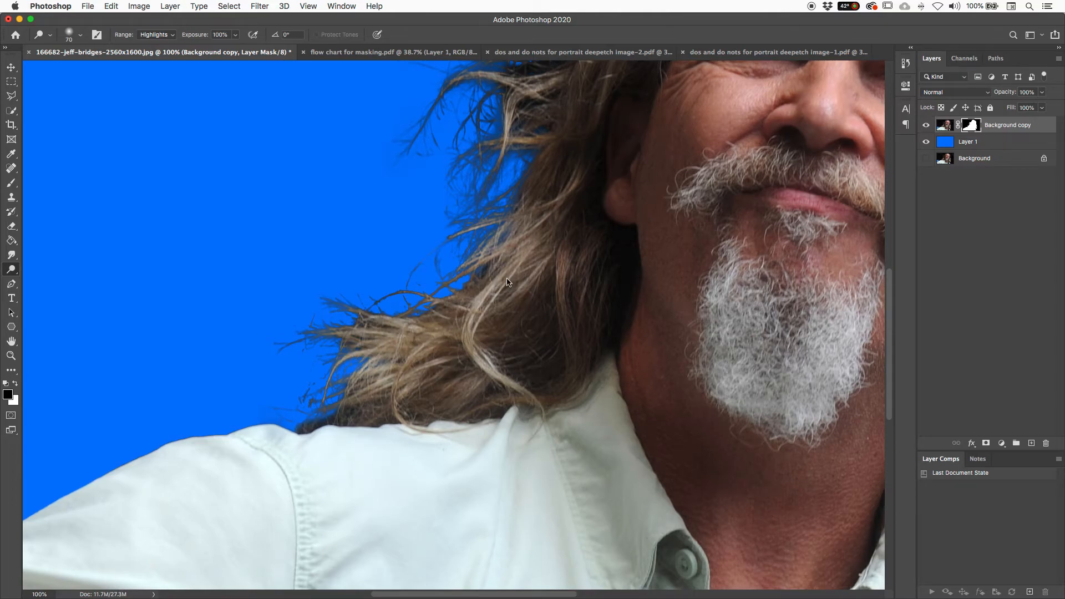
key(super+minus)
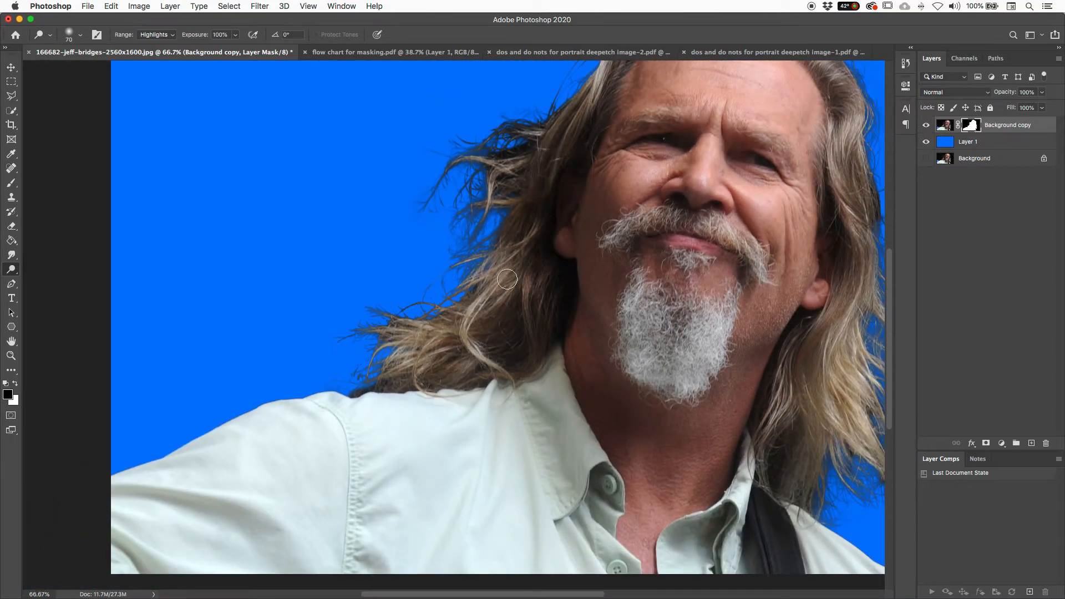
drag(505, 133, 484, 171)
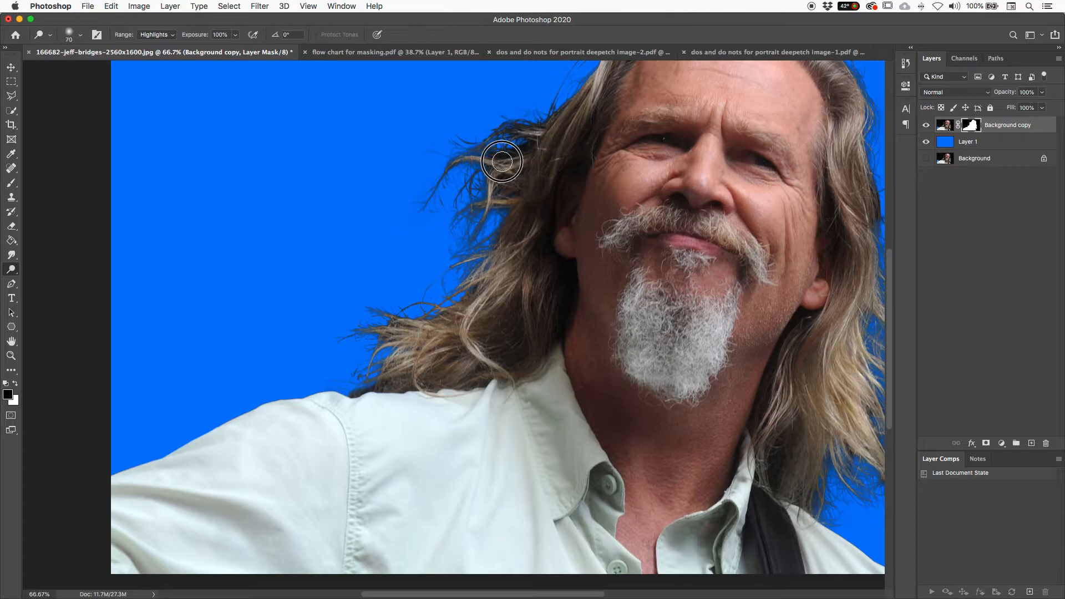
key(super+minus)
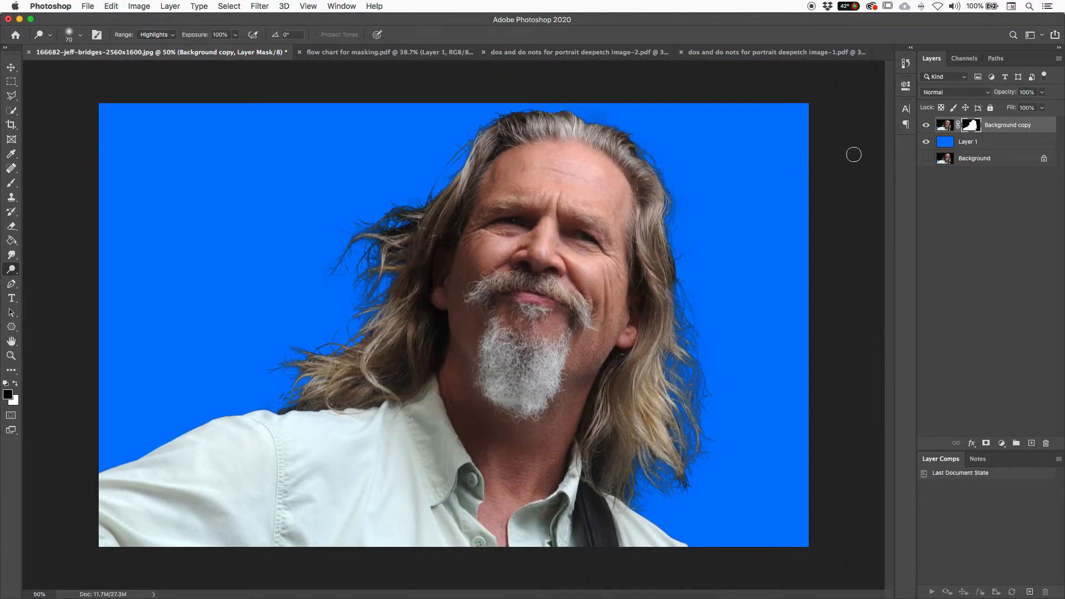
Step: Toggle the visibility of the blue Layer 1 to compare the cutout with and without its background
click(925, 142)
click(925, 142)
click(925, 143)
click(925, 143)
click(925, 142)
click(925, 143)
Step: Dodge the mask along the hair on the right side, and burn its shadows there at 46% exposure down to the shoulder
mouse_move(692, 393)
mouse_down()
mouse_move(698, 352)
mouse_move(679, 319)
mouse_move(679, 290)
mouse_move(700, 432)
mouse_move(700, 414)
mouse_move(660, 374)
mouse_move(664, 489)
mouse_move(665, 386)
mouse_move(627, 494)
mouse_move(676, 504)
mouse_move(668, 460)
mouse_up()
key(bracketright)
key(bracketright)
key(bracketright)
key(bracketright)
key(bracketright)
key(bracketright)
key(shift+o)
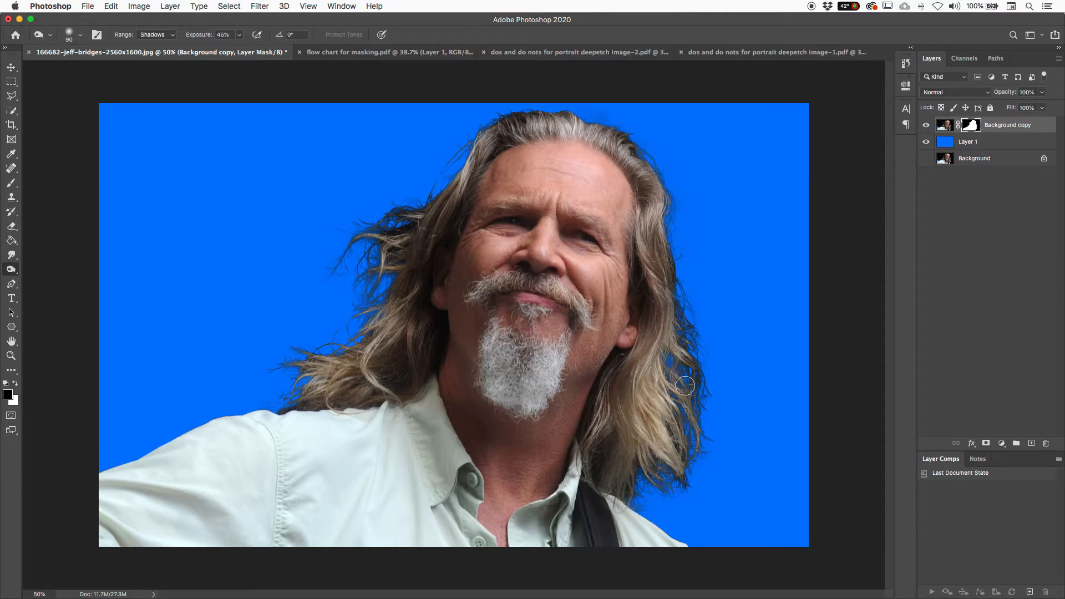
mouse_move(682, 337)
mouse_down()
mouse_move(677, 297)
mouse_move(699, 427)
mouse_move(686, 479)
mouse_move(666, 465)
mouse_move(637, 492)
mouse_up()
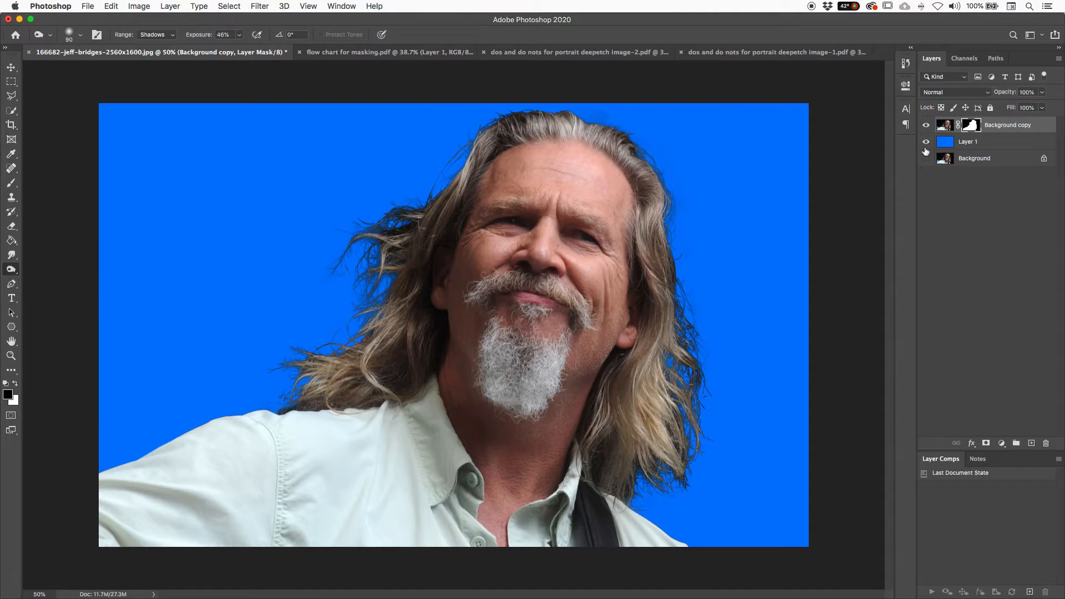
Step: Add a new empty layer above the Background copy layer
click(1031, 443)
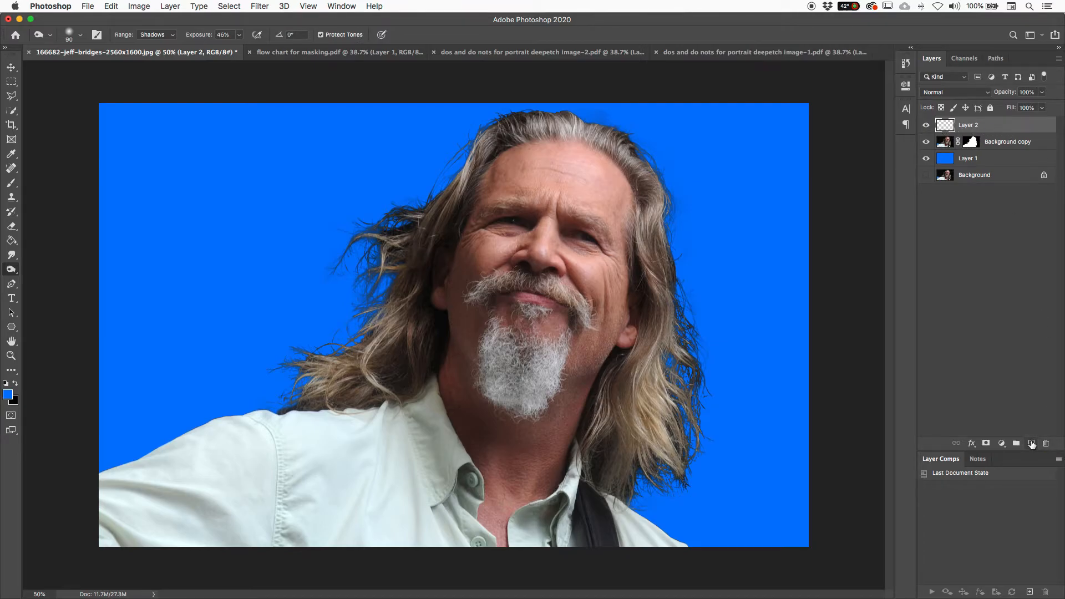
Step: Rename the new empty layer as "hair change colour"
double_click(969, 126)
text(hai)
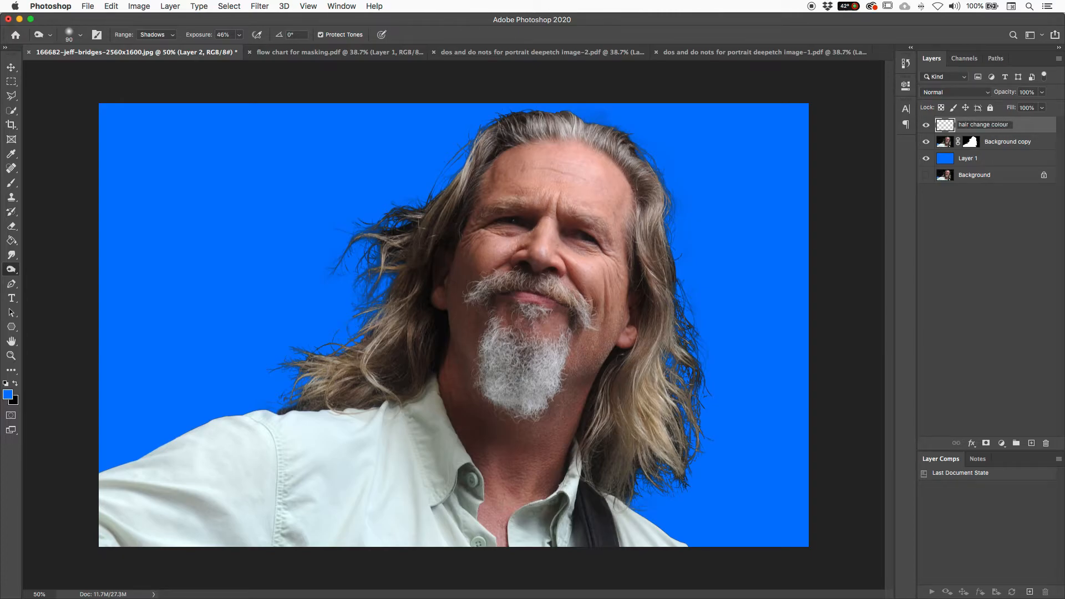
key(Return)
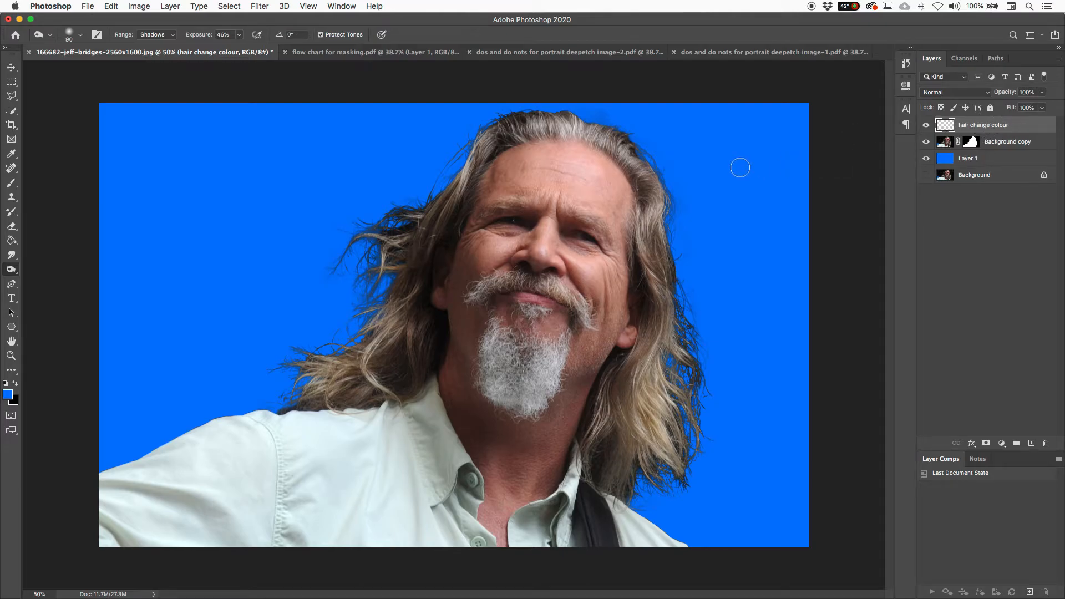
Step: Set up the Brush tool with a Soft Round tip at 100 px and 0% hardness
key(b)
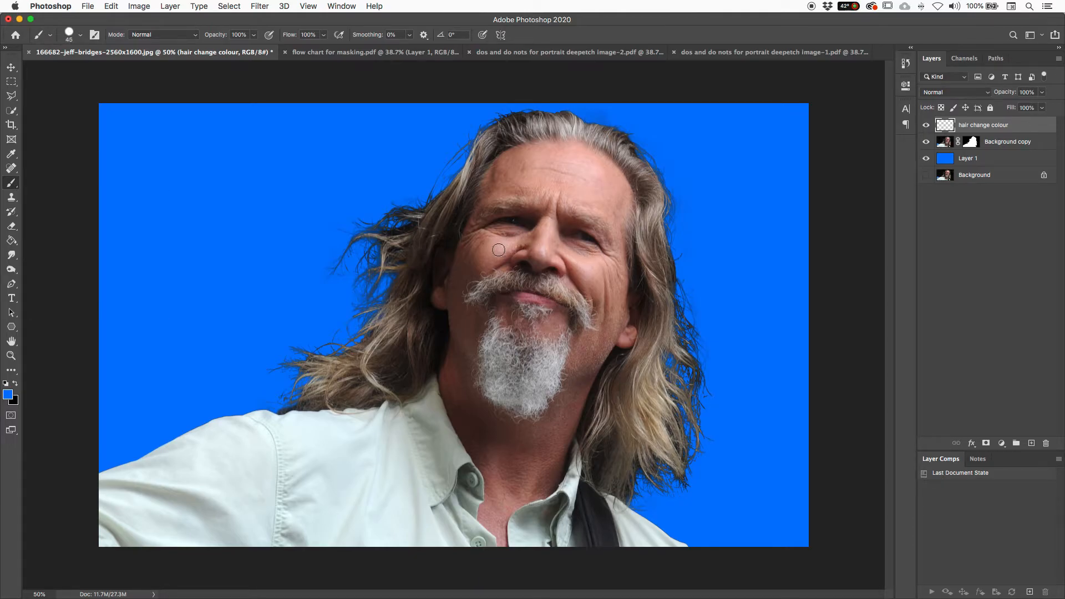
key(bracketright)
key(bracketright)
key(bracketright)
key(bracketright)
key(bracketright)
key(bracketright)
right_click(469, 242)
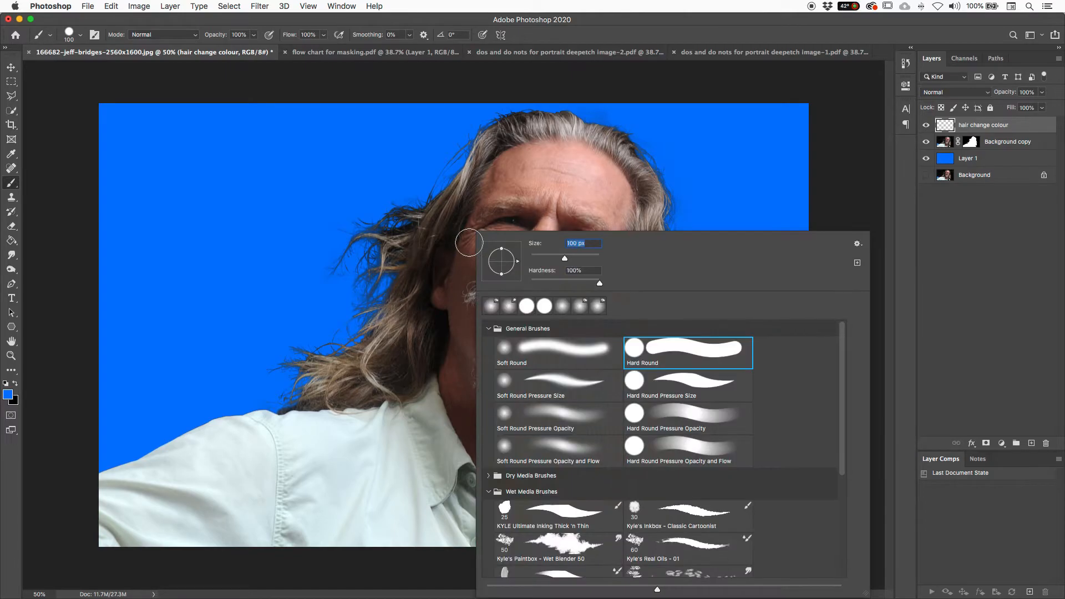
click(69, 36)
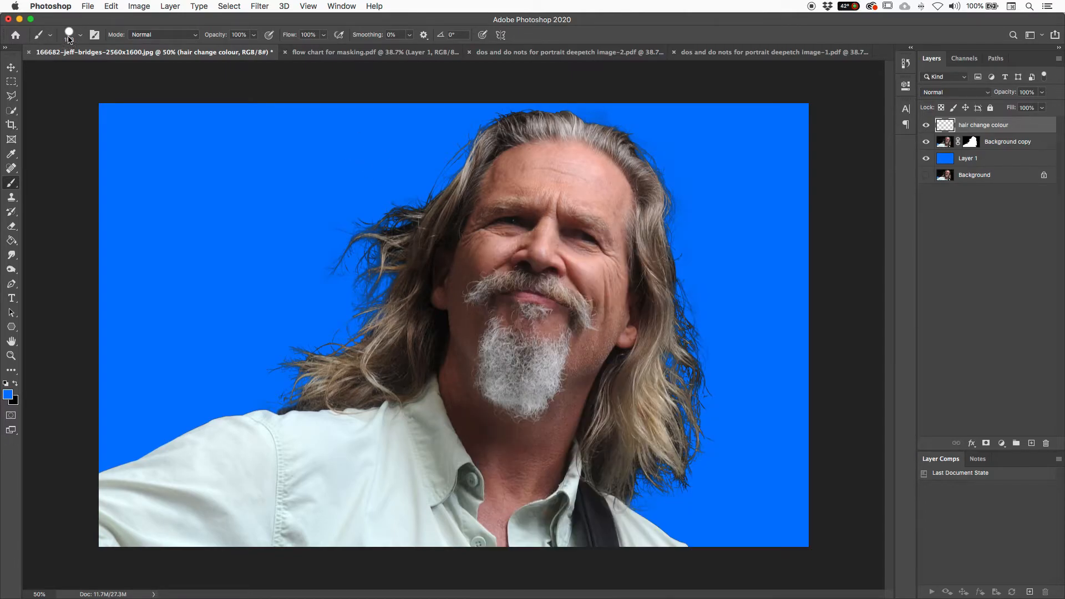
click(69, 36)
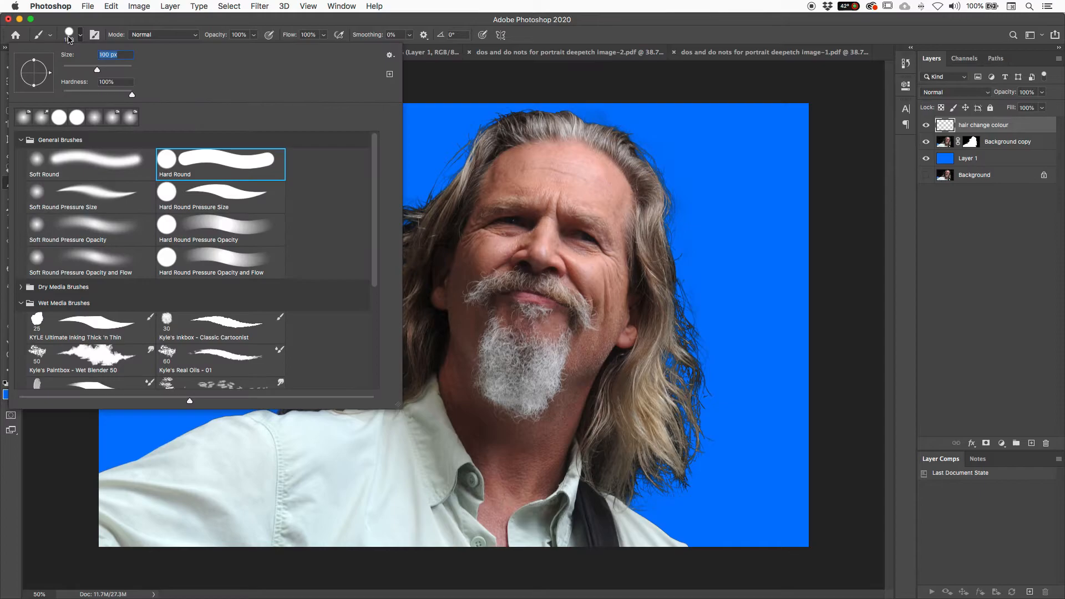
click(55, 170)
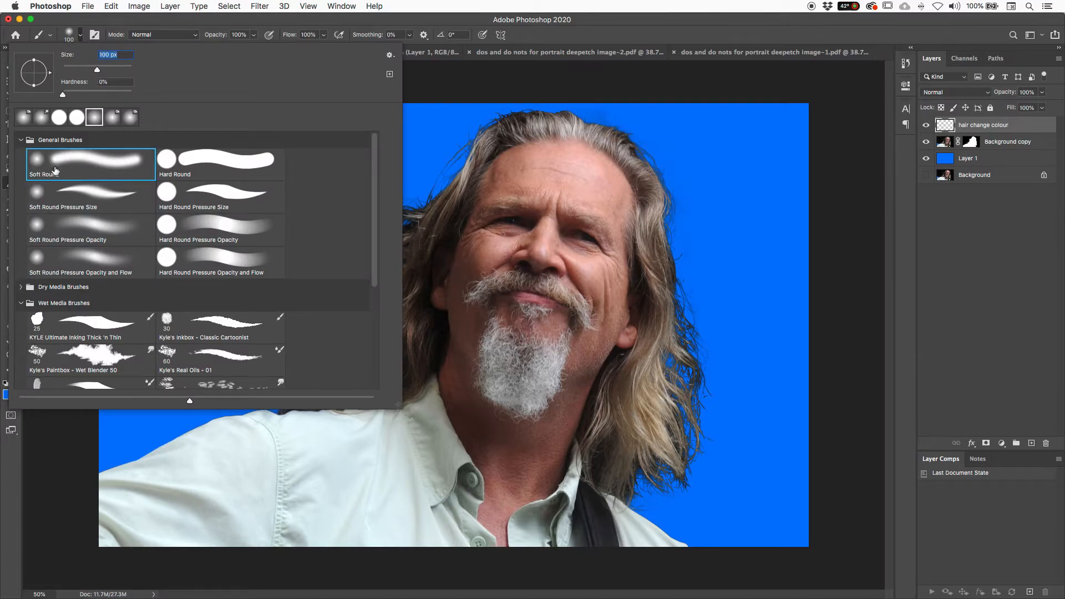
click(643, 20)
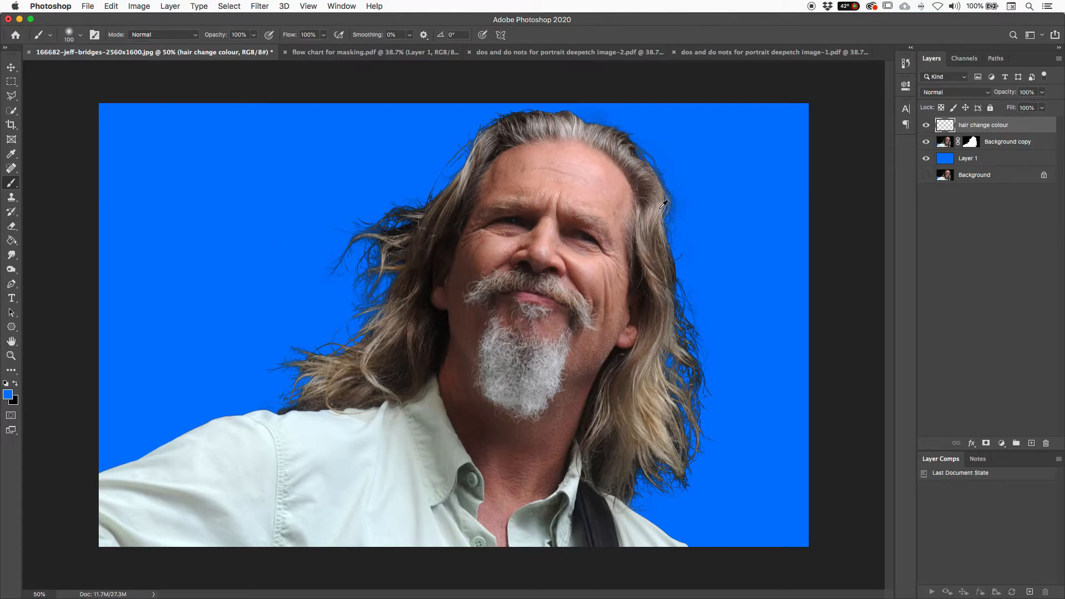
Step: Sample the brown hair colour and paint it over the top of the hair, with strokes extending onto the blue on both sides
mouse_move(663, 204)
mouse_down()
mouse_move(672, 256)
mouse_move(669, 188)
mouse_move(662, 208)
mouse_move(676, 194)
mouse_move(637, 124)
mouse_move(653, 156)
mouse_move(568, 108)
mouse_move(586, 110)
mouse_move(512, 114)
mouse_move(489, 122)
mouse_move(425, 207)
mouse_move(449, 141)
mouse_up()
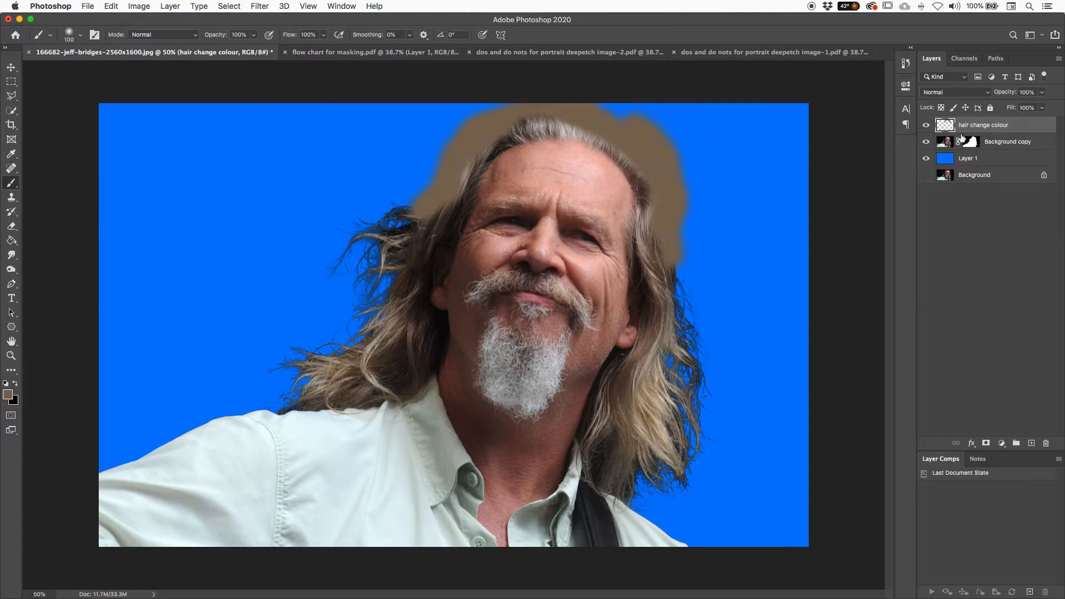
mouse_move(670, 201)
mouse_down()
mouse_move(743, 202)
mouse_move(741, 226)
mouse_up()
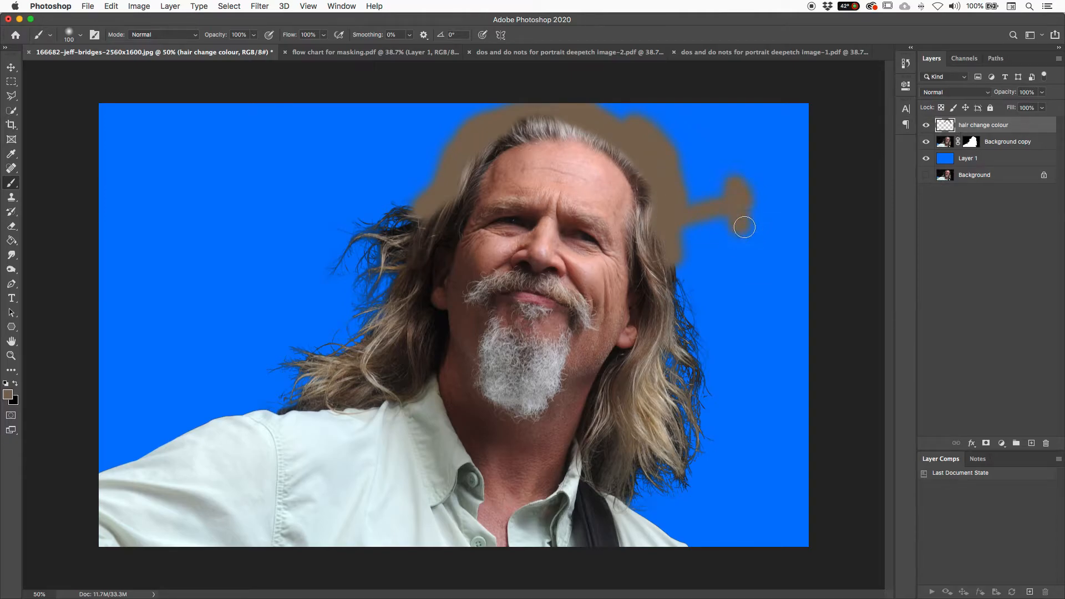
mouse_move(465, 173)
mouse_down()
mouse_move(422, 189)
mouse_move(362, 140)
mouse_up()
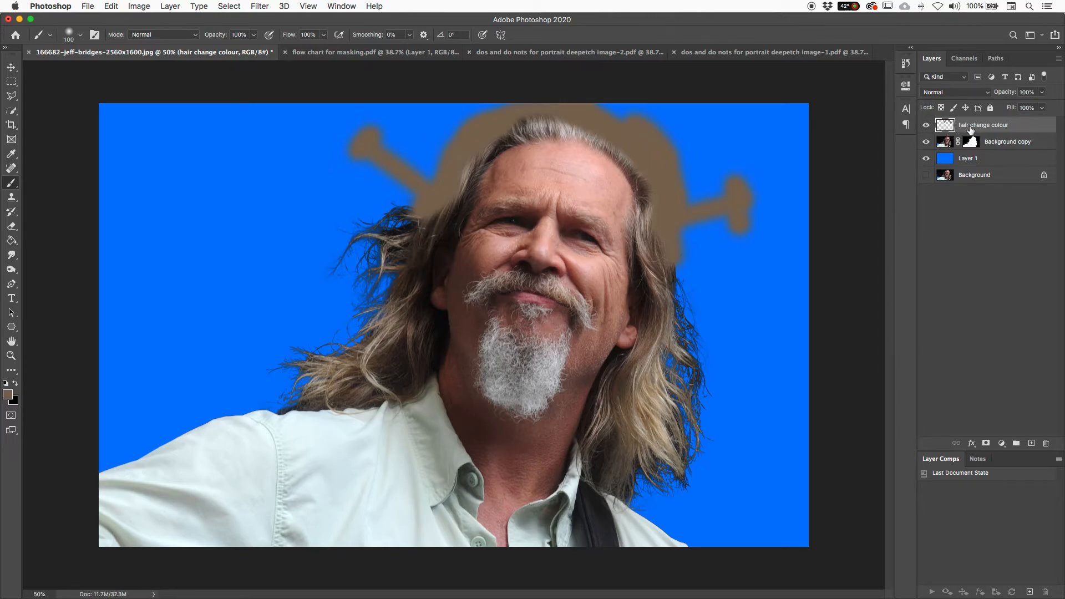
Step: Clip the hair change colour layer to the Background copy layer and paint brown down the hair edges on both sides
right_click(975, 129)
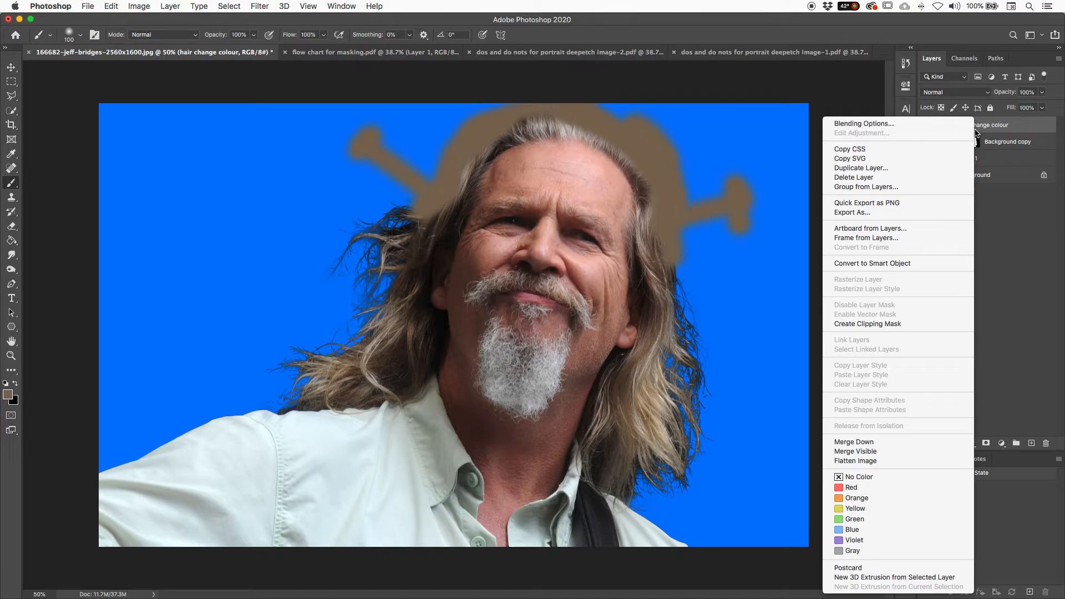
click(886, 328)
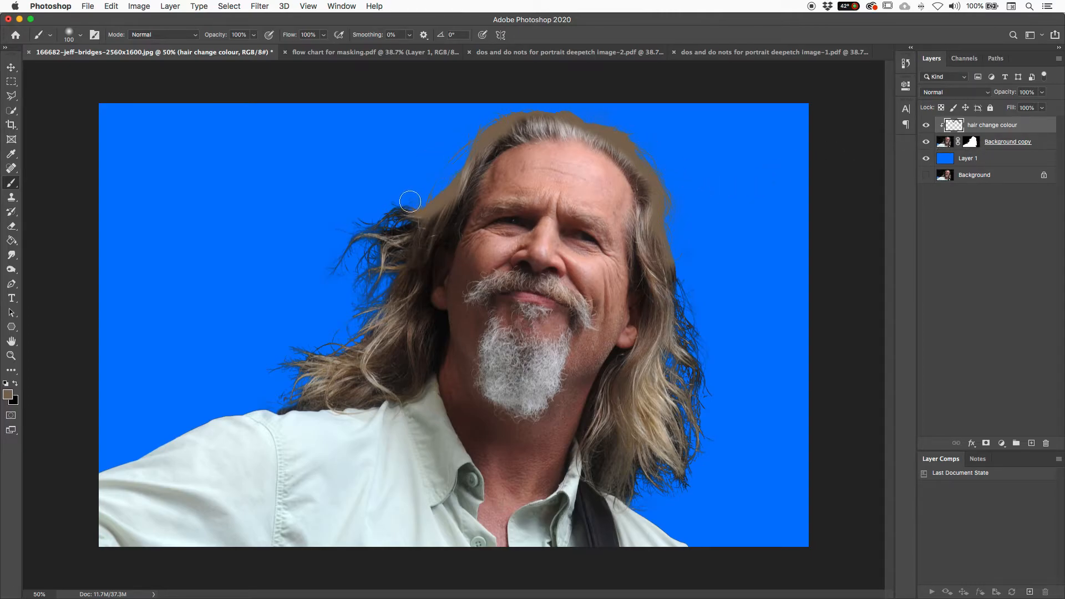
mouse_move(678, 242)
mouse_down()
mouse_move(697, 344)
mouse_move(677, 430)
mouse_move(685, 365)
mouse_move(670, 301)
mouse_move(682, 408)
mouse_move(696, 426)
mouse_move(709, 375)
mouse_move(711, 387)
mouse_move(687, 465)
mouse_move(703, 460)
mouse_move(665, 490)
mouse_move(656, 474)
mouse_move(681, 446)
mouse_move(686, 484)
mouse_move(703, 471)
mouse_move(637, 486)
mouse_move(646, 502)
mouse_move(723, 472)
mouse_move(691, 465)
mouse_move(718, 380)
mouse_up()
mouse_move(345, 245)
mouse_down()
mouse_move(408, 208)
mouse_move(408, 225)
mouse_move(337, 242)
mouse_move(343, 219)
mouse_move(431, 192)
mouse_move(363, 258)
mouse_move(380, 255)
mouse_move(339, 258)
mouse_move(393, 226)
mouse_move(359, 309)
mouse_move(316, 344)
mouse_up()
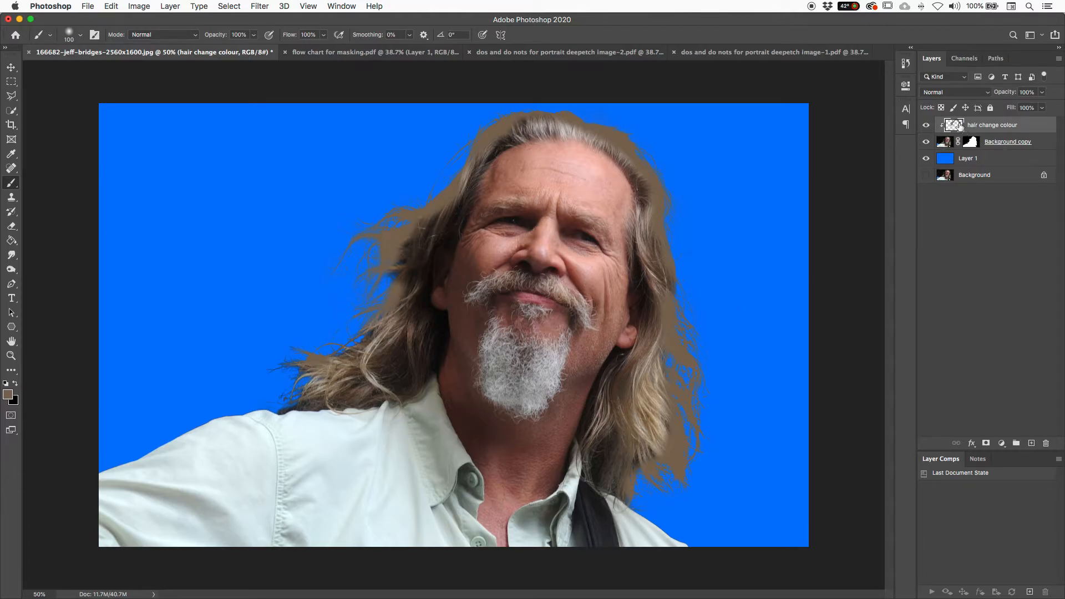
Step: Replace the hair change colour layer with a new empty layer clipped to the Background copy layer
key(BackSpace)
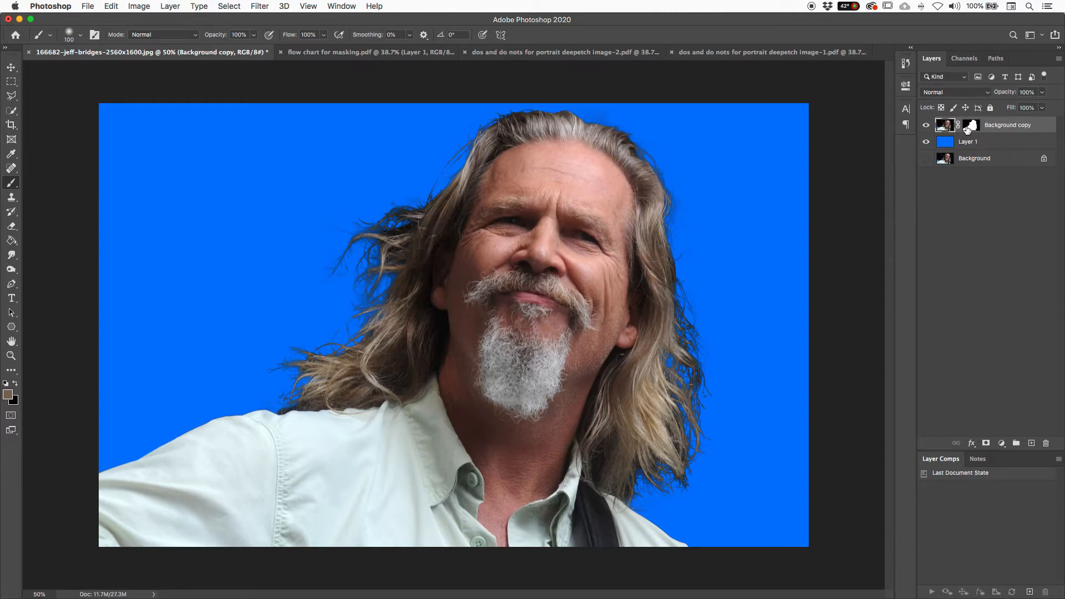
click(1031, 444)
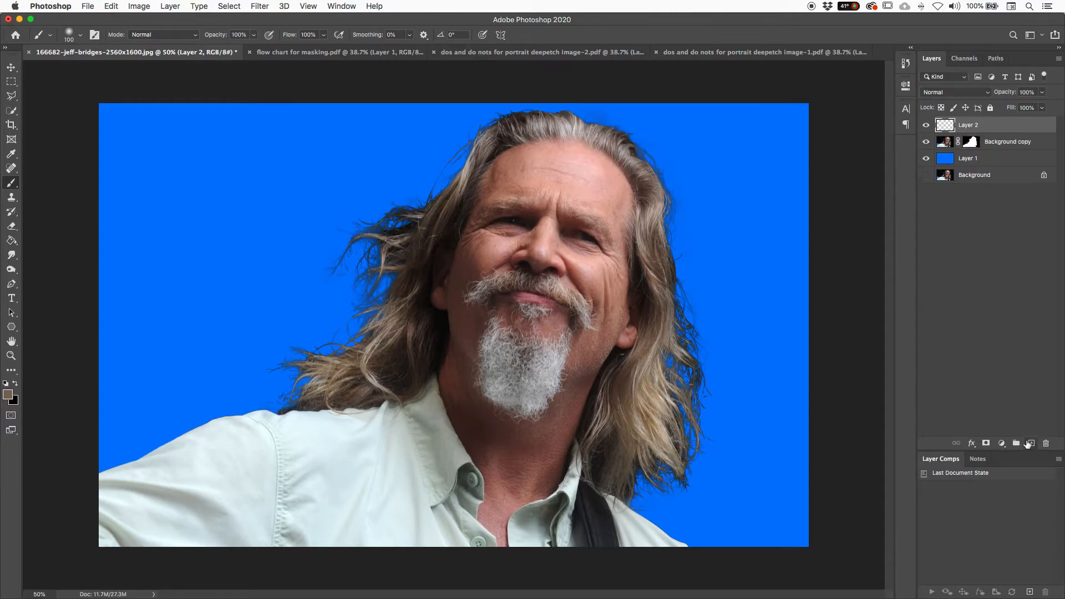
right_click(998, 135)
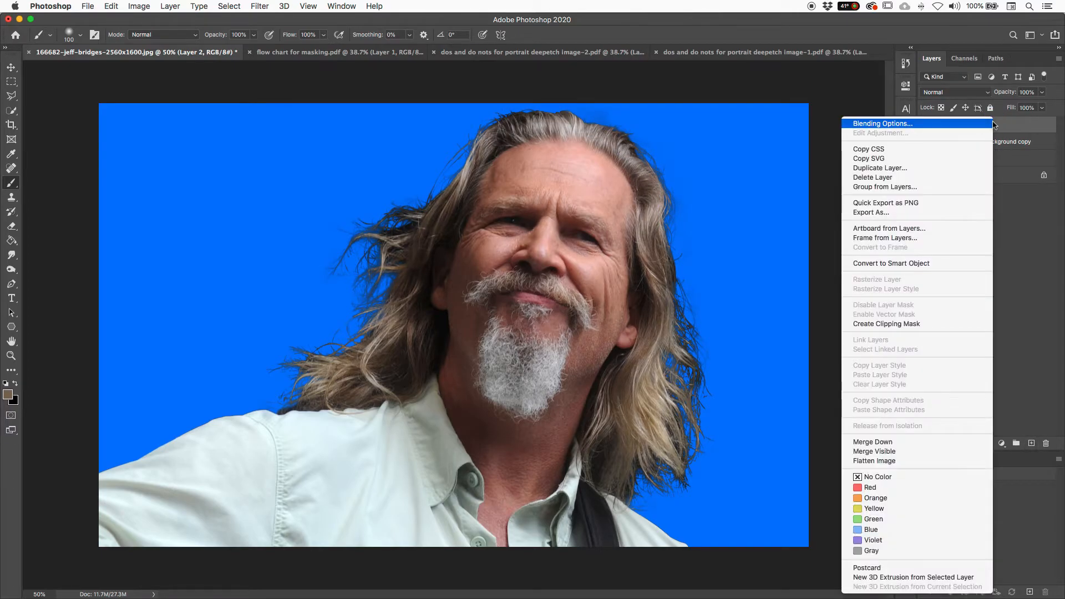
click(922, 323)
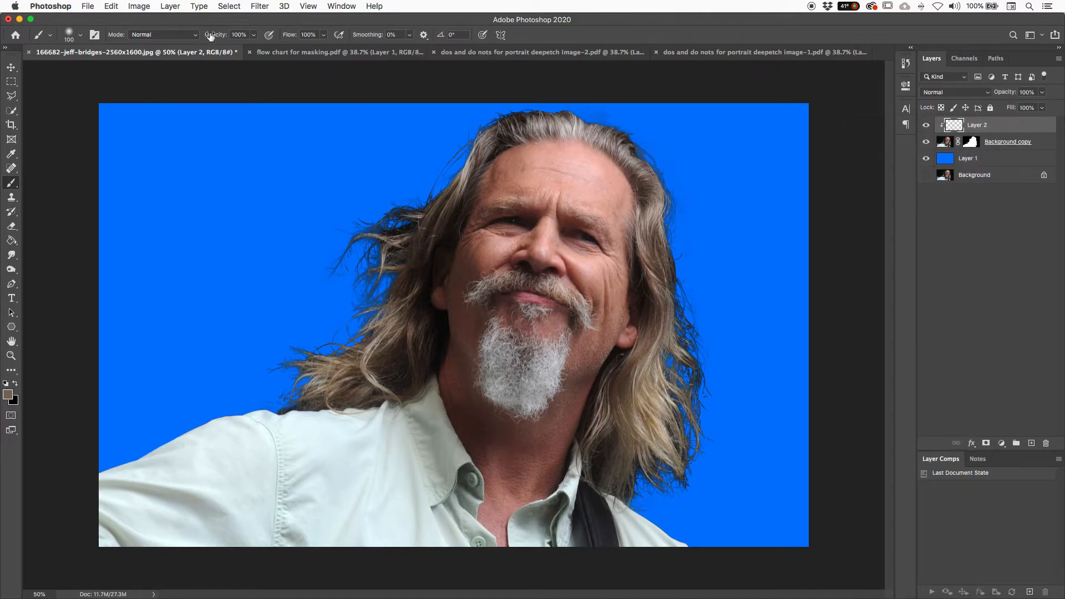
Step: Paint a sampled hair colour along the top of the head with a 175 px brush at 42% opacity
drag(216, 38, 176, 39)
key(bracketright)
key(bracketright)
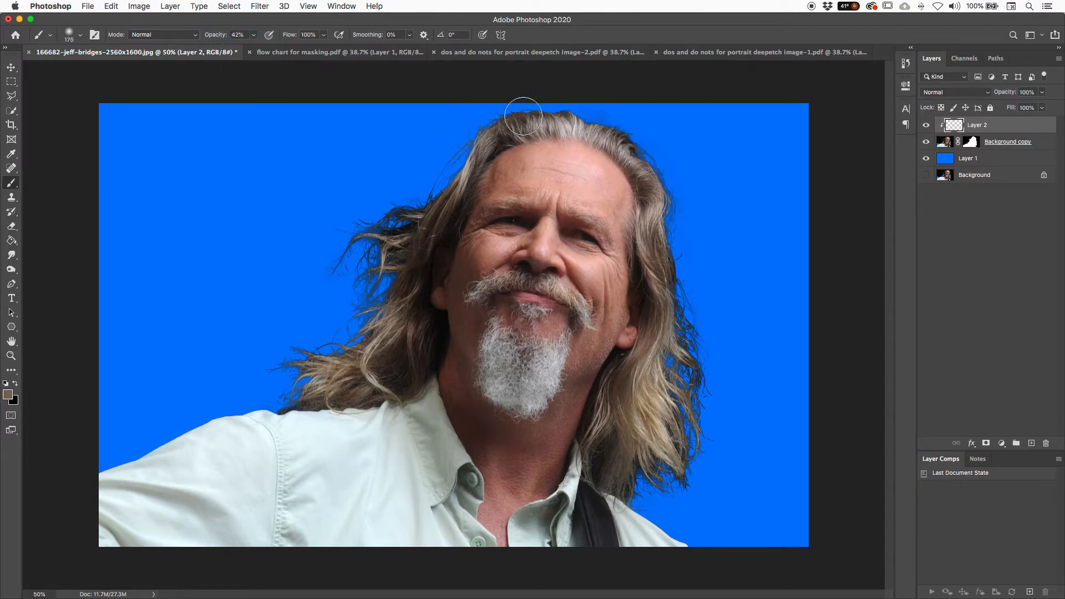
alt+click(534, 116)
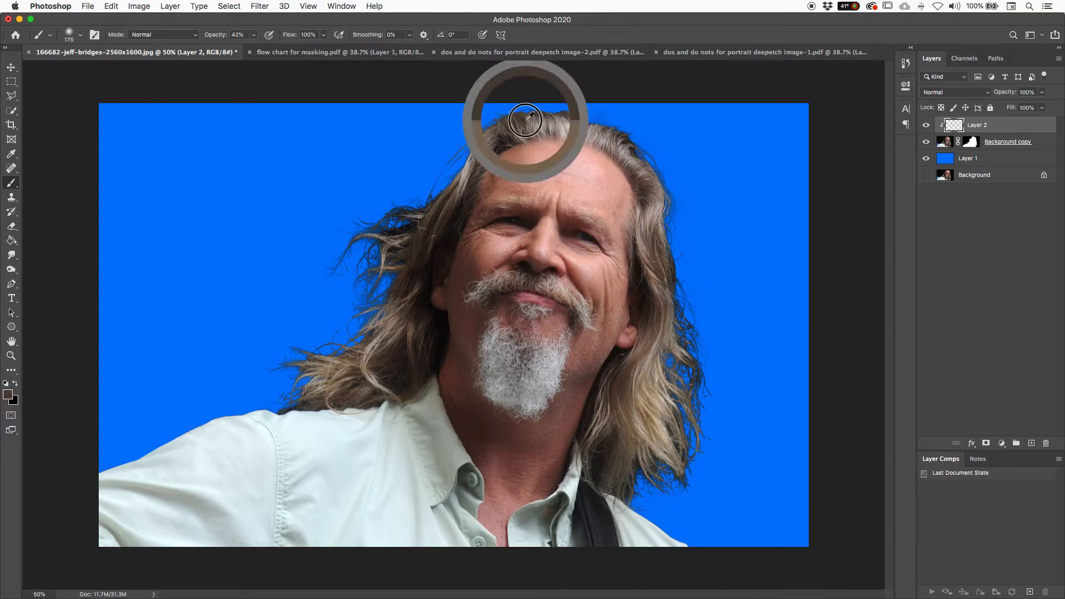
mouse_move(533, 116)
mouse_down()
mouse_move(502, 93)
mouse_move(459, 118)
mouse_move(449, 142)
mouse_up()
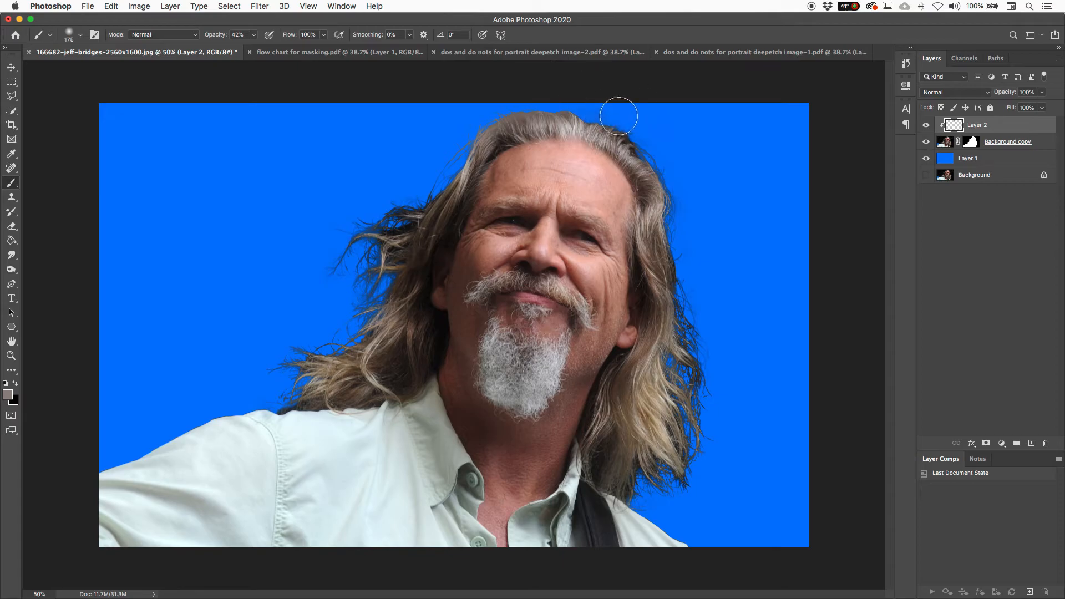
Step: Paint the dark outer strands of hair with hair colour down both sides of the head to the shoulders
mouse_move(682, 163)
mouse_down()
mouse_move(656, 138)
mouse_move(696, 252)
mouse_move(678, 197)
mouse_move(679, 264)
mouse_move(705, 296)
mouse_move(697, 280)
mouse_move(712, 371)
mouse_move(685, 298)
mouse_move(727, 452)
mouse_up()
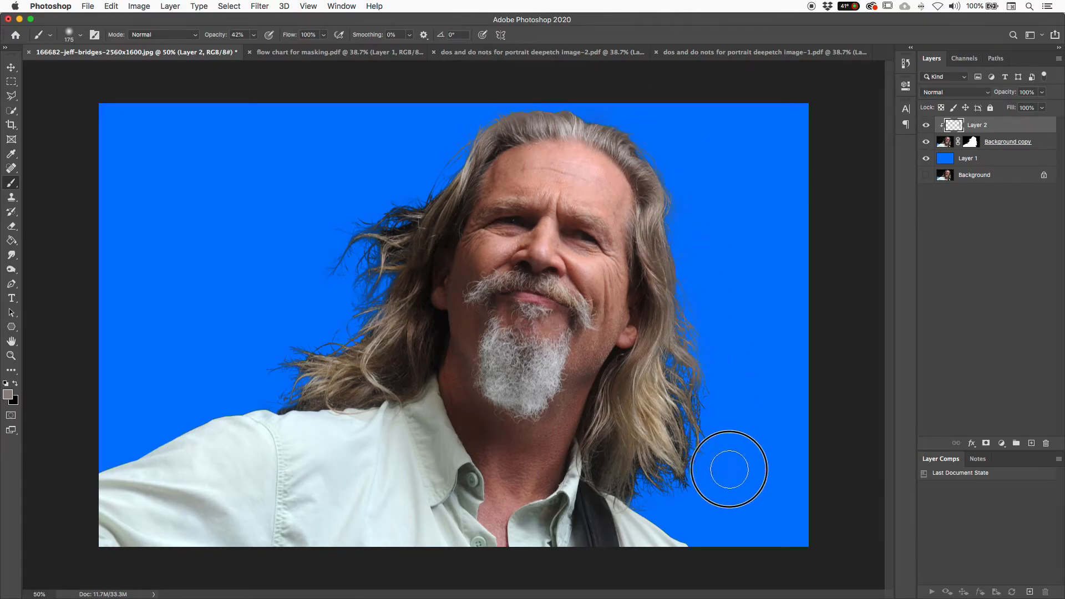
mouse_move(669, 402)
mouse_down()
mouse_move(696, 444)
mouse_move(687, 426)
mouse_move(675, 495)
mouse_move(662, 477)
mouse_move(680, 350)
mouse_move(681, 452)
mouse_move(693, 323)
mouse_move(677, 500)
mouse_move(637, 486)
mouse_up()
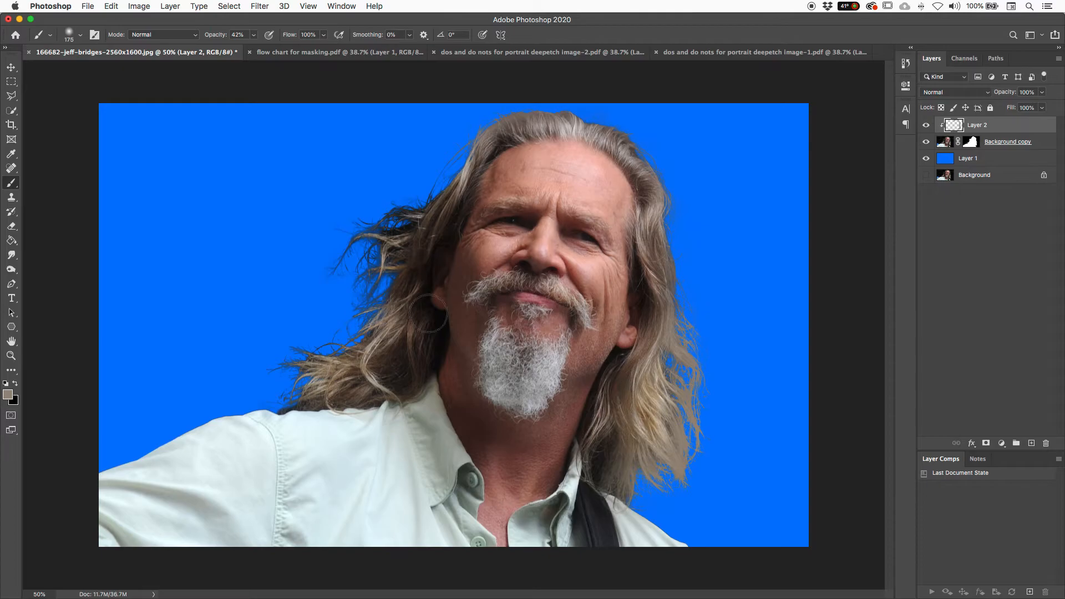
mouse_move(392, 192)
mouse_down()
mouse_move(380, 185)
mouse_move(328, 285)
mouse_move(388, 233)
mouse_move(347, 315)
mouse_move(332, 302)
mouse_move(261, 396)
mouse_move(312, 370)
mouse_move(249, 352)
mouse_up()
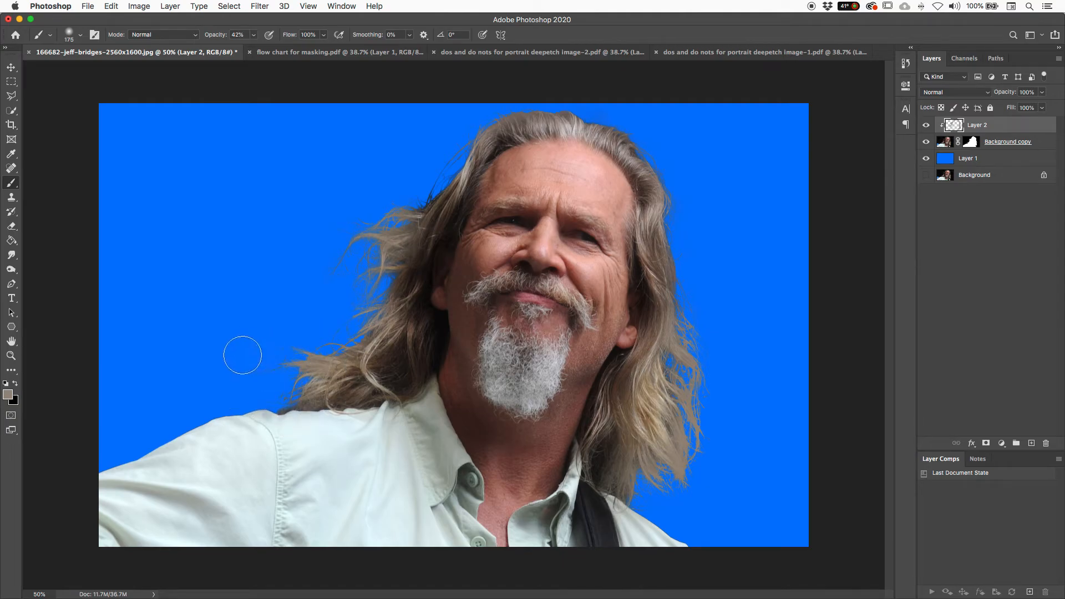
mouse_move(409, 194)
mouse_down()
mouse_move(437, 151)
mouse_move(386, 216)
mouse_up()
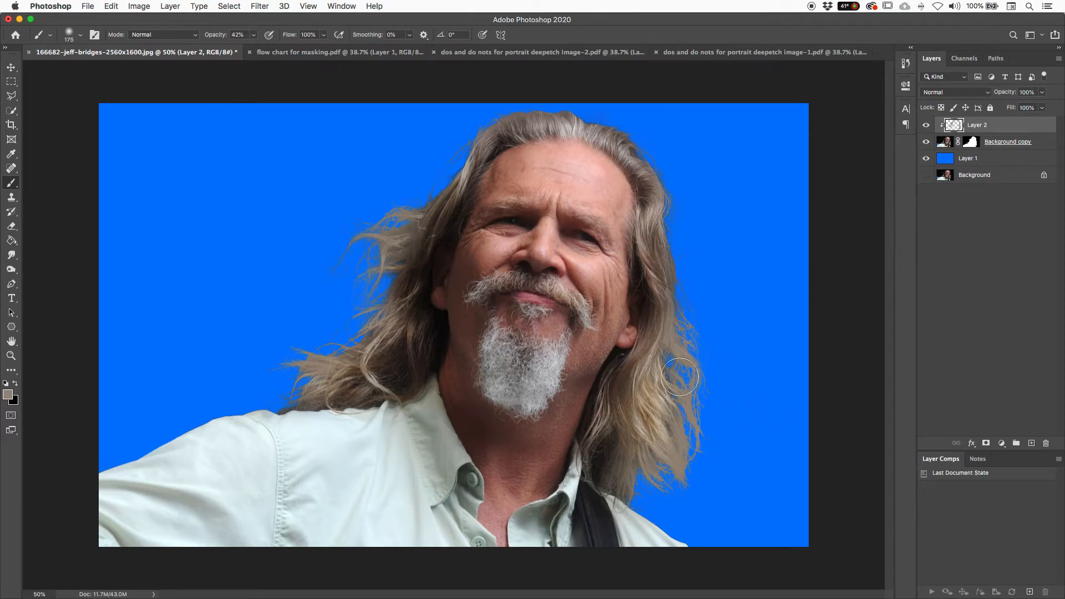
Step: Try the Luminosity blend mode on Layer 2, and settle on Lighten with the layer opacity at 74%
click(935, 94)
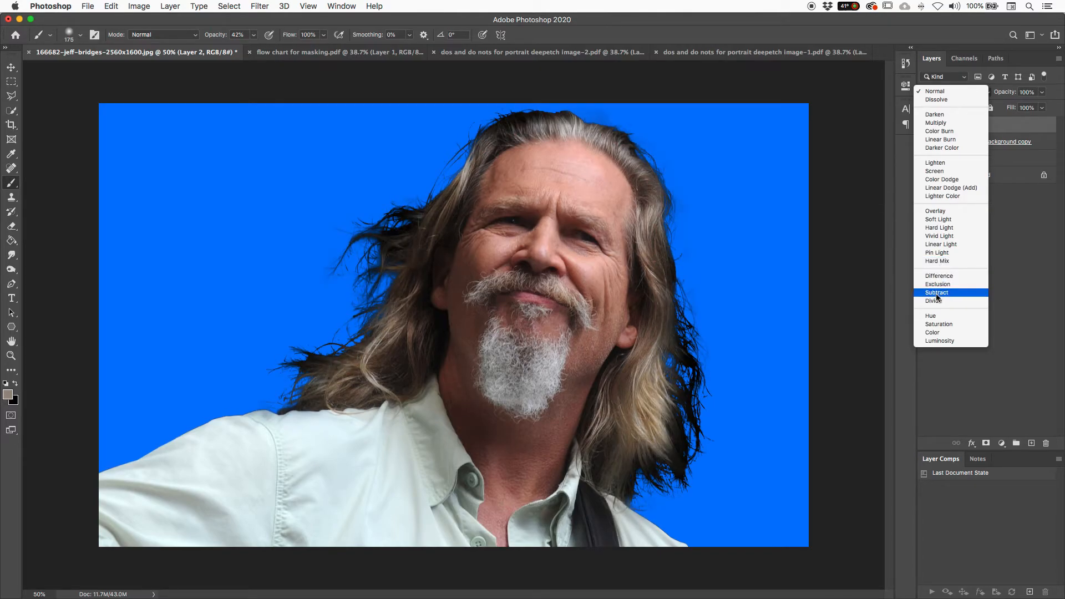
click(935, 341)
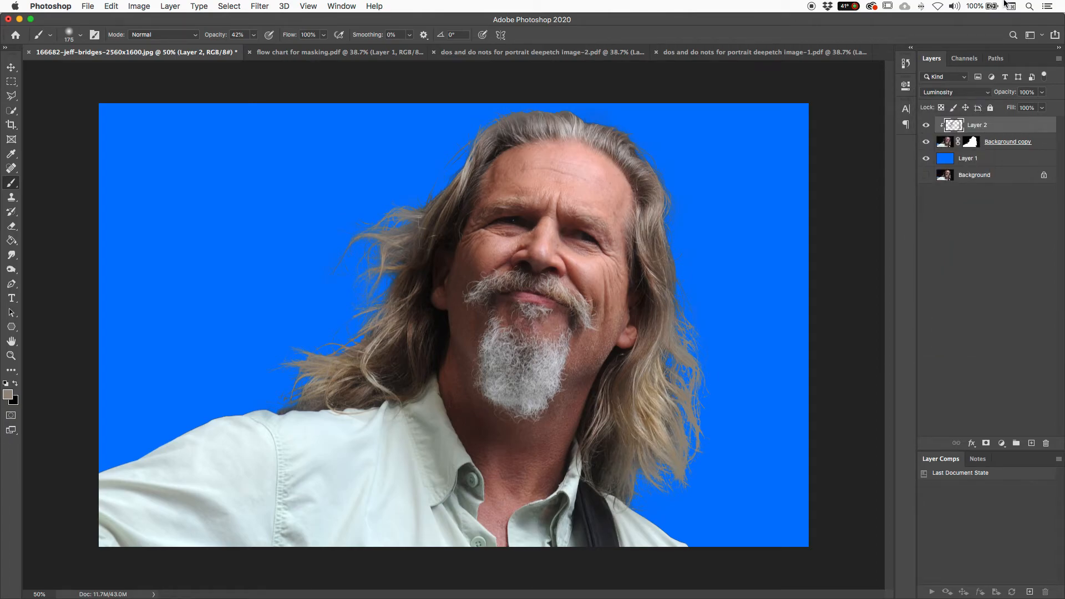
click(958, 89)
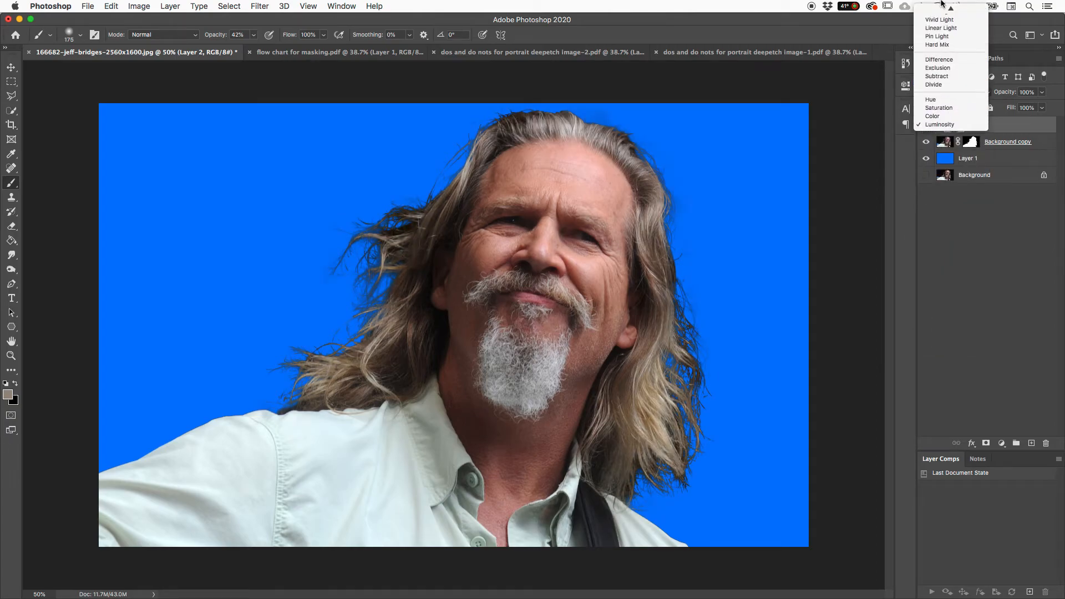
click(940, 23)
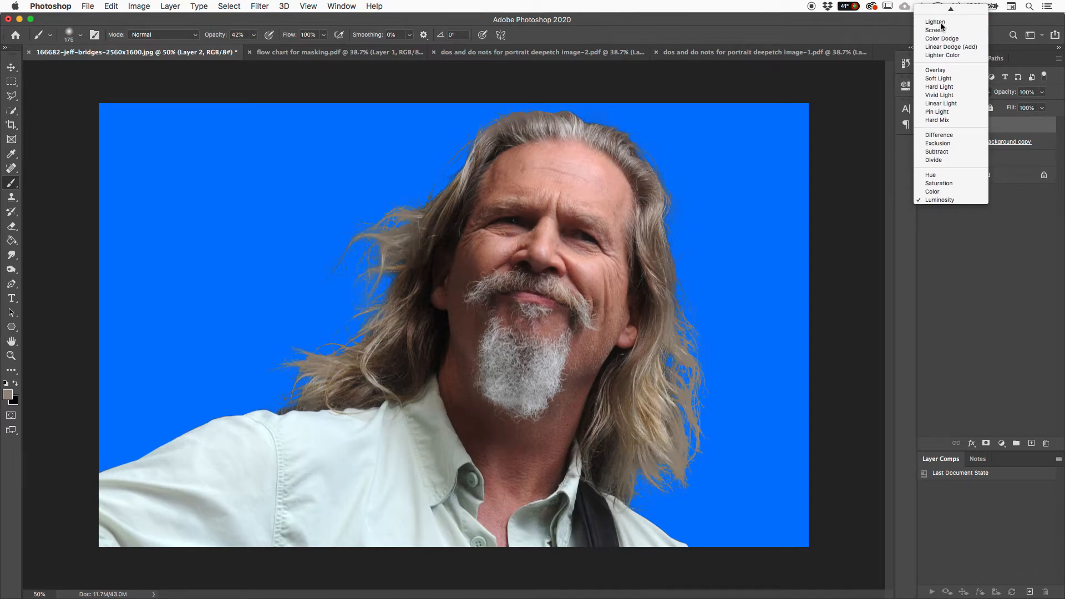
drag(1005, 95, 995, 95)
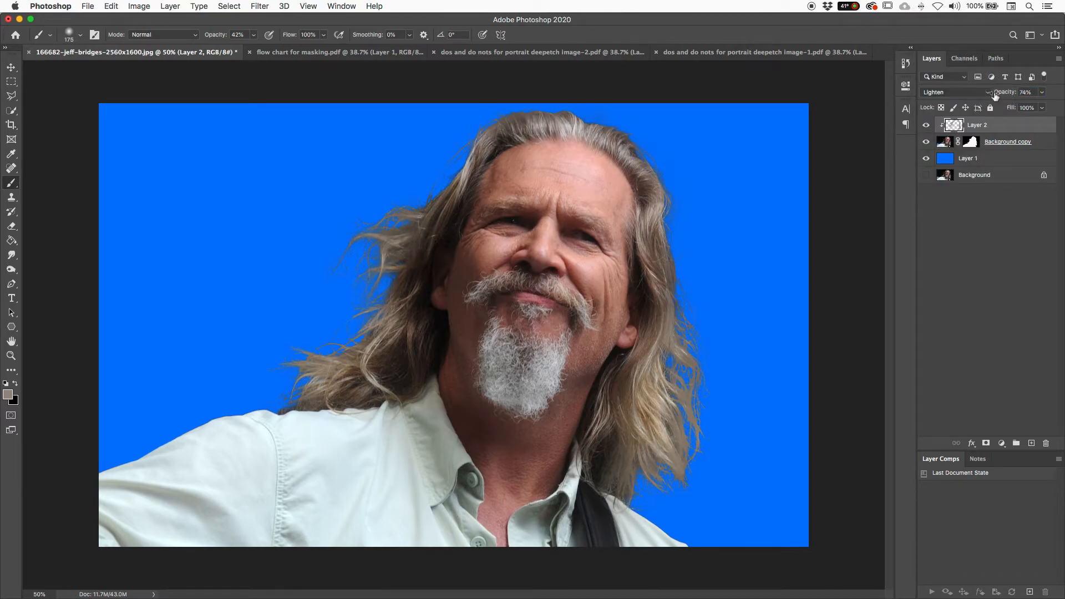
Step: Toggle the visibility of Layer 2 to compare the hair with and without the painted colour
click(925, 126)
click(926, 128)
click(927, 129)
click(928, 130)
click(926, 126)
click(926, 126)
Step: Soften the hair edges on the Background copy layer mask using the Blur tool at 50% strength and a 125 px brush
click(944, 142)
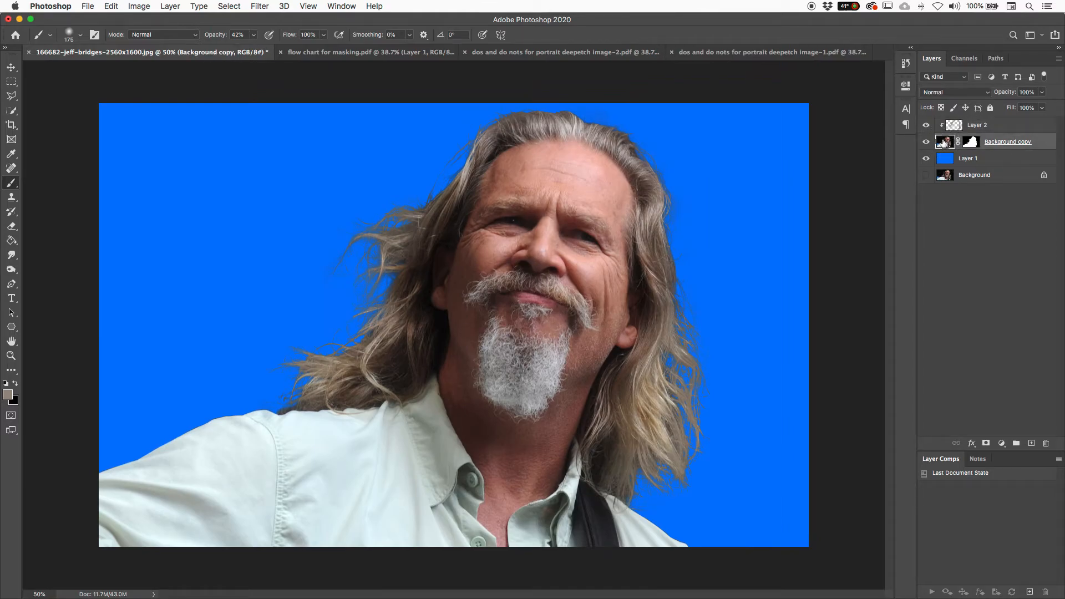
click(969, 142)
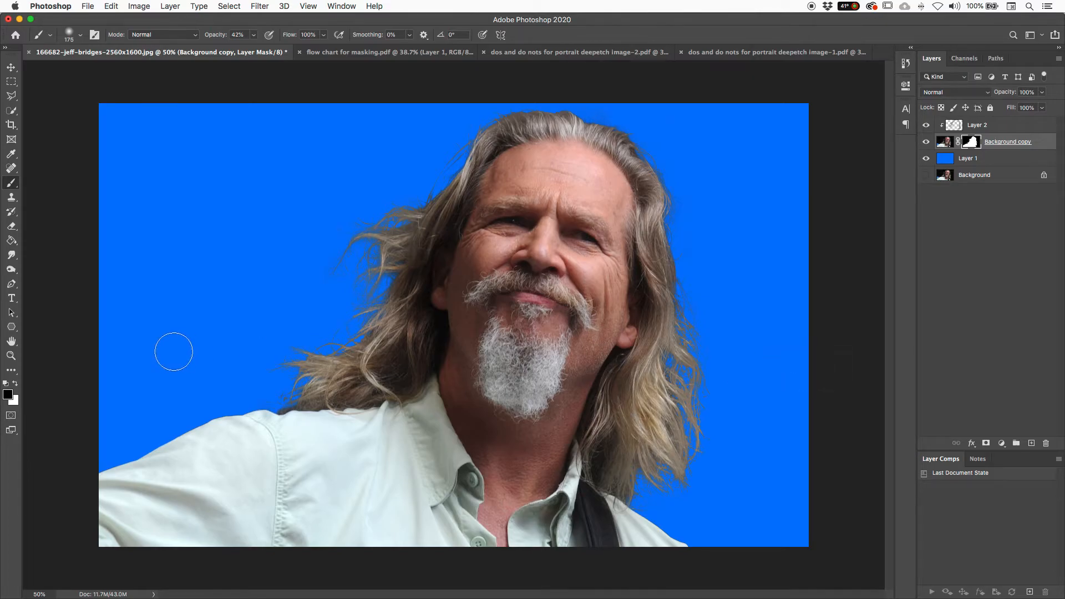
click(11, 257)
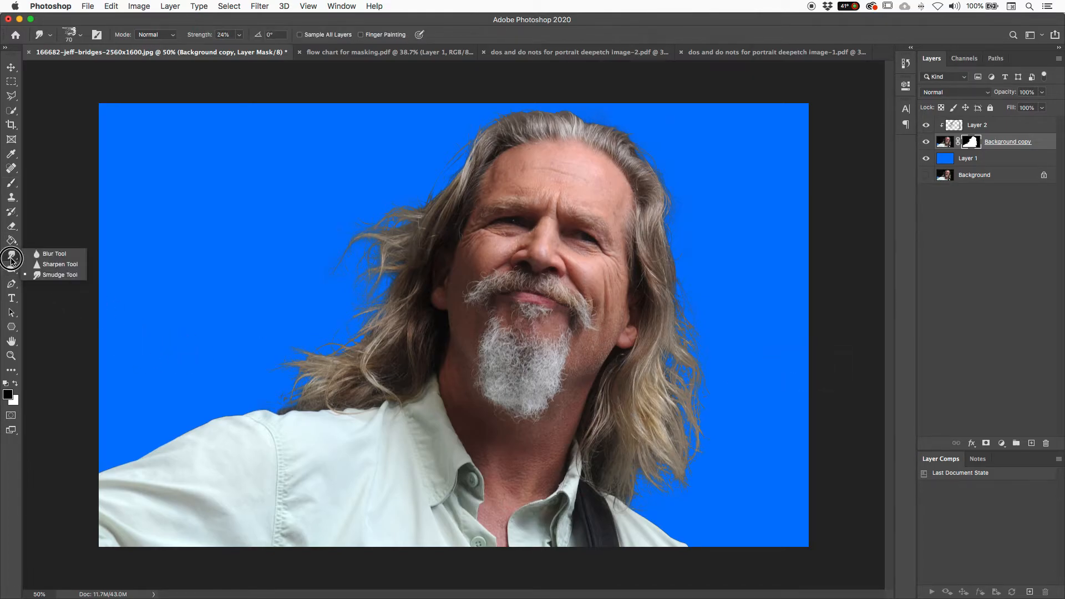
click(50, 253)
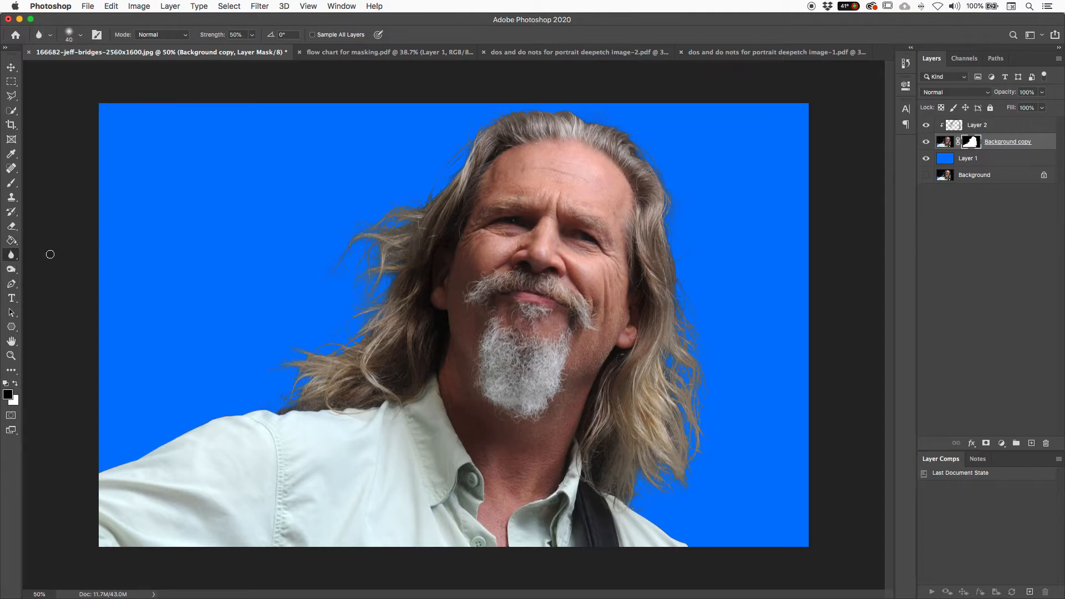
click(11, 255)
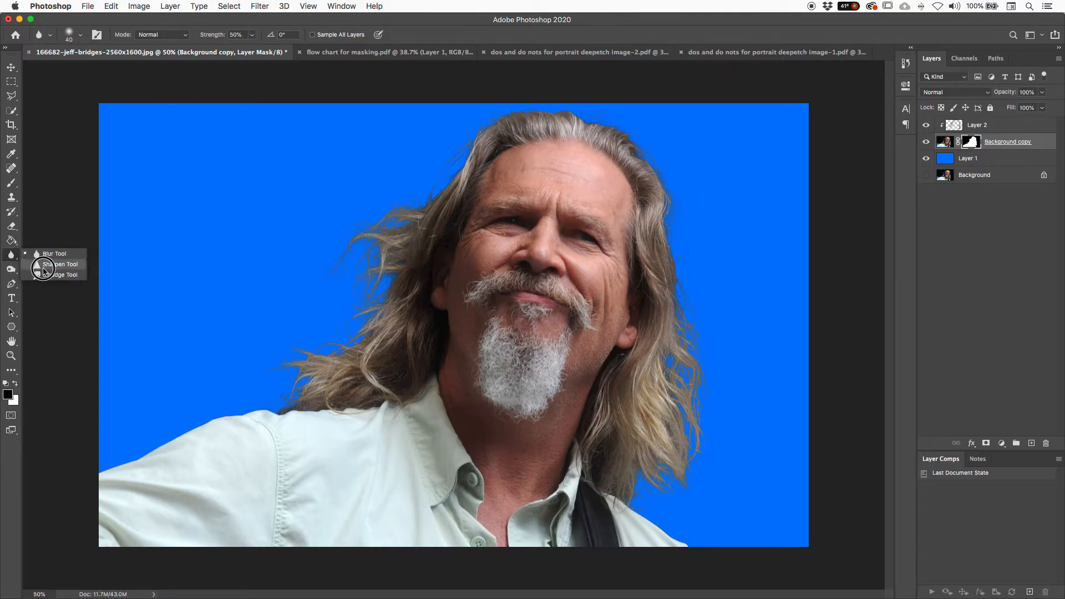
click(11, 254)
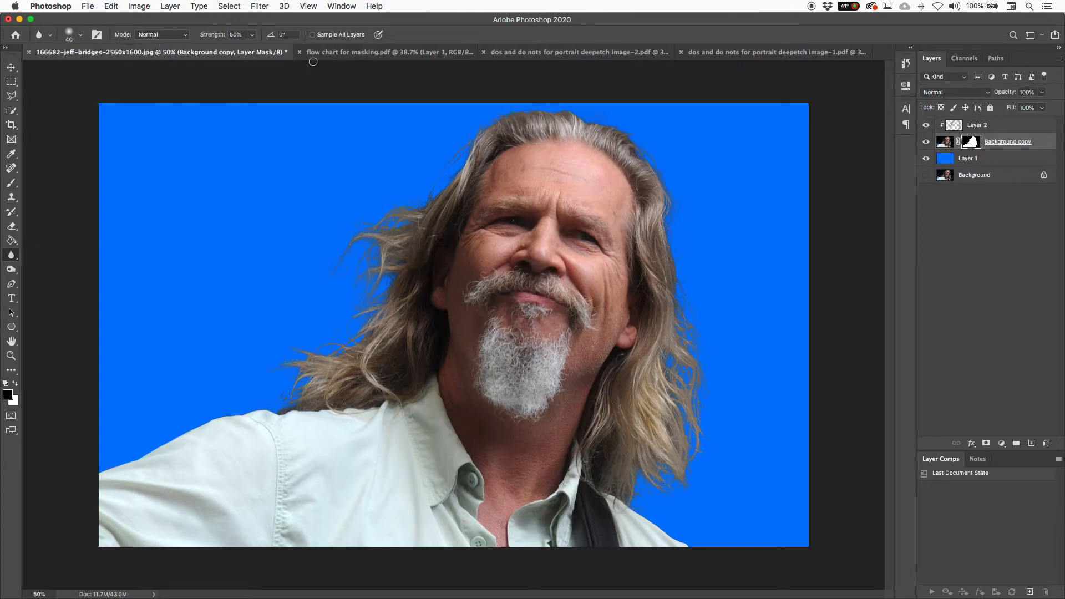
key(bracketright)
key(bracketright)
key(bracketright)
key(bracketright)
key(super+1)
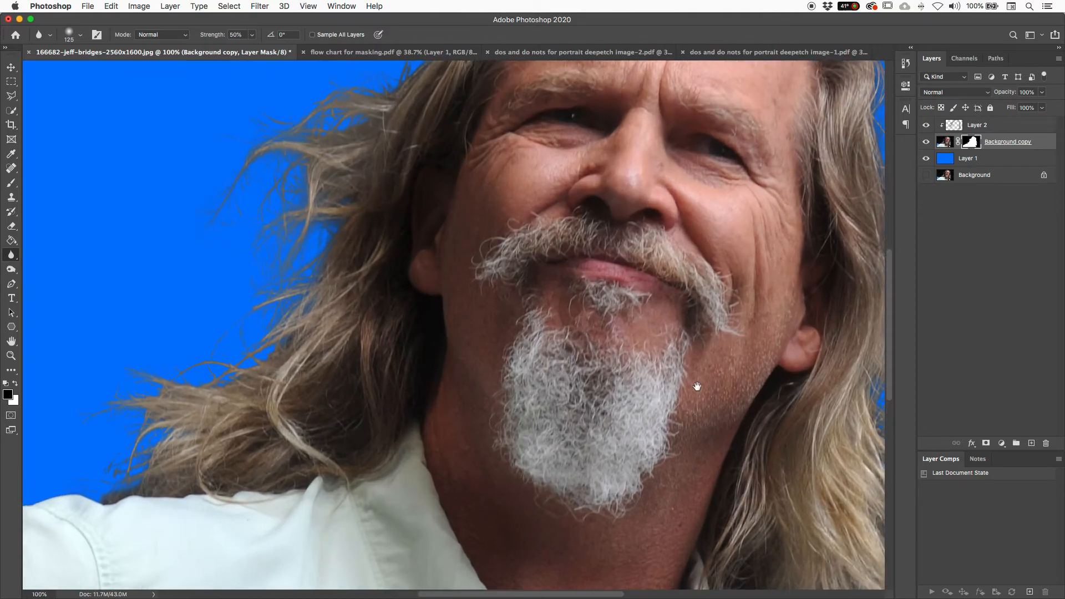
drag(697, 386, 672, 470)
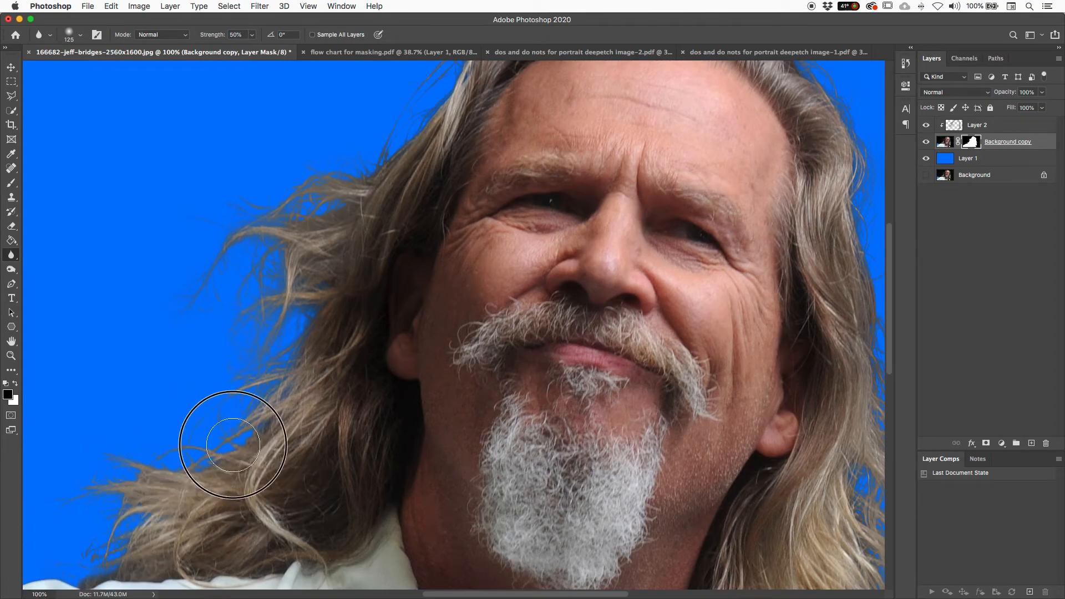
drag(438, 199, 356, 431)
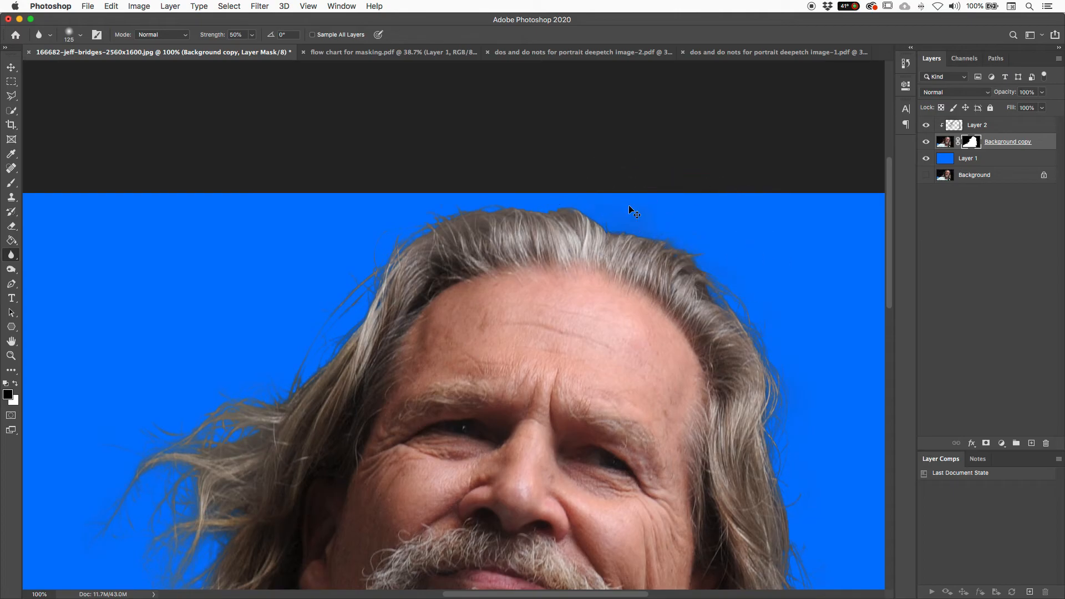
Step: Open the Background copy mask in Select and Mask, set the preview transparency to 100%, and accept
key(super+minus)
key(super+minus)
key(super+minus)
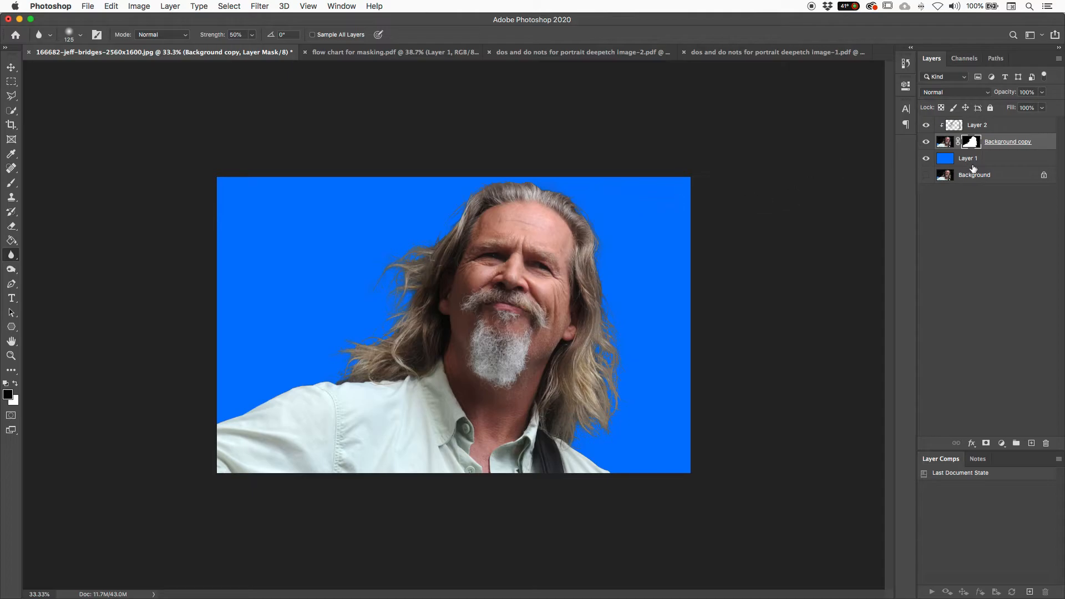
double_click(971, 143)
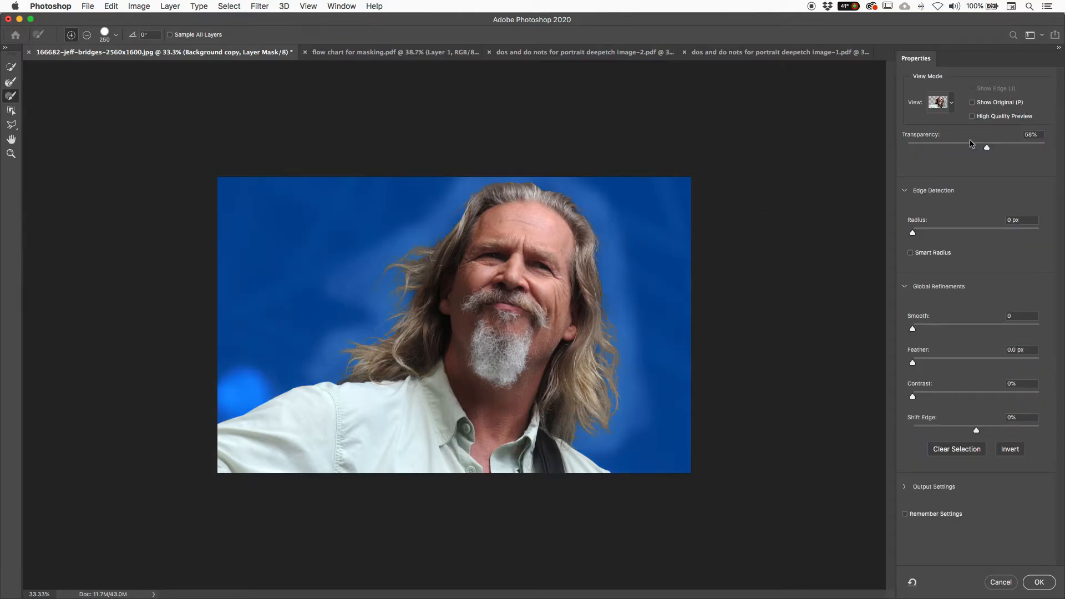
drag(987, 147, 1040, 148)
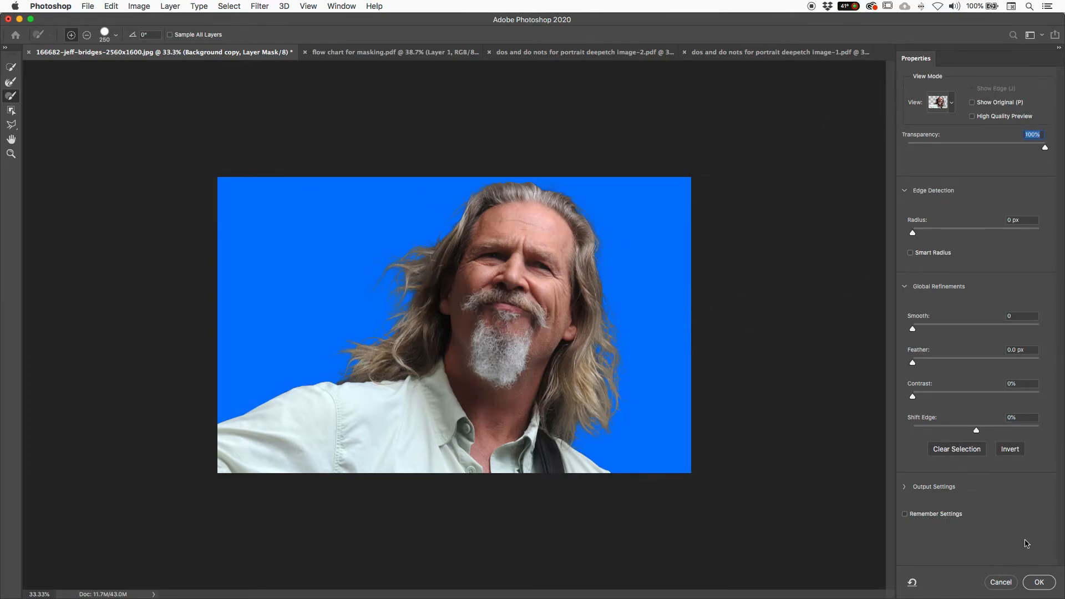
click(1035, 582)
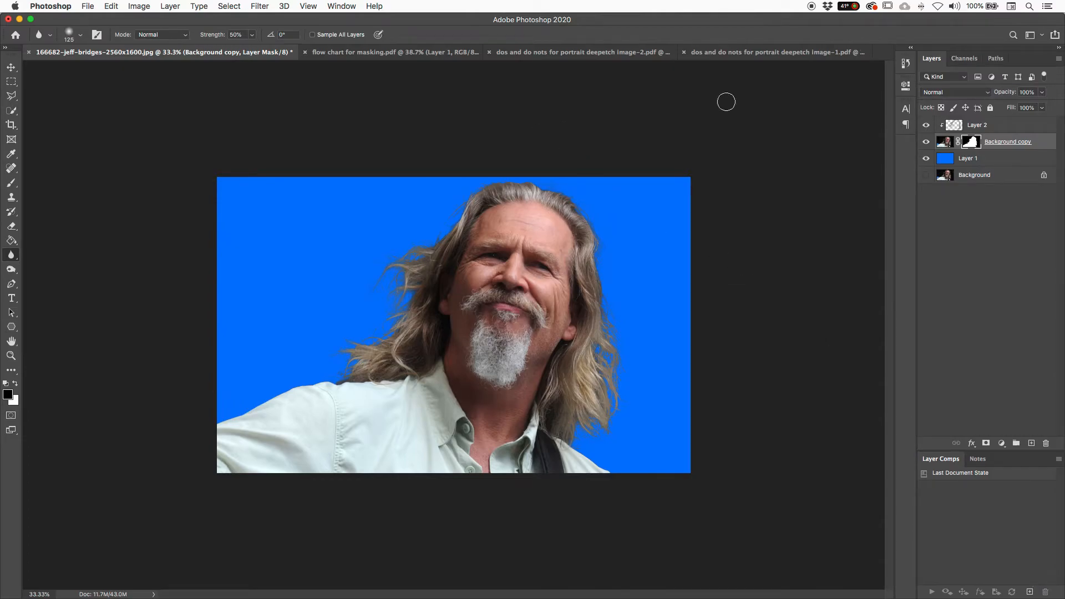
Step: Target the Background copy layer mask again and reduce the Blur brush to 8 px for the fine strands beside the ear
click(948, 143)
click(971, 143)
key(super+1)
key(super+equal)
scroll(623, 280, left, 10)
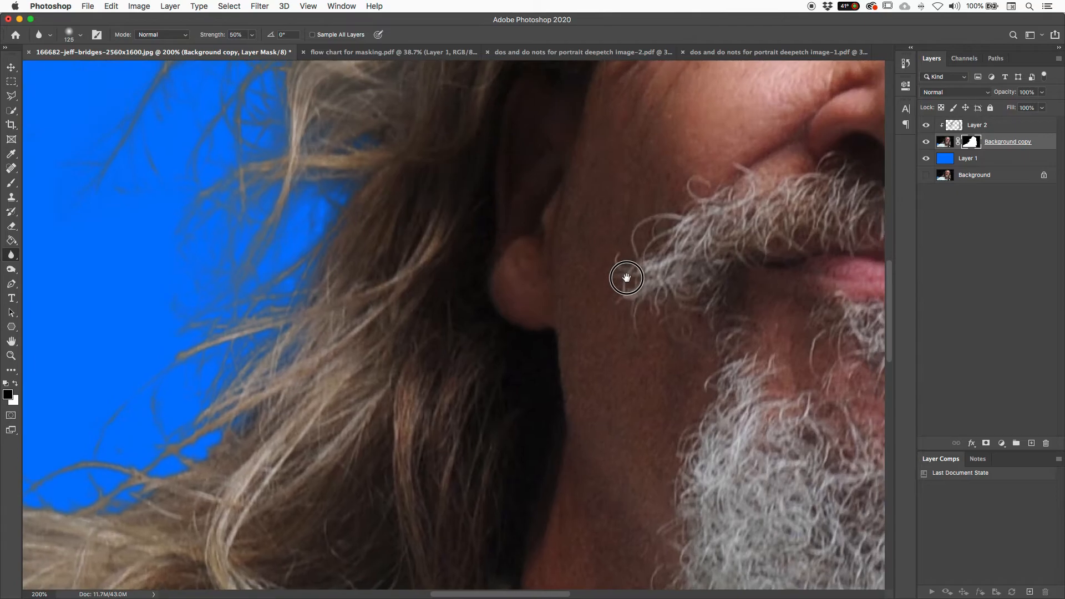
key(bracketleft)
key(bracketleft)
key(bracketleft)
key(bracketleft)
key(bracketleft)
key(bracketleft)
key(bracketleft)
key(bracketleft)
key(bracketleft)
key(bracketleft)
key(bracketleft)
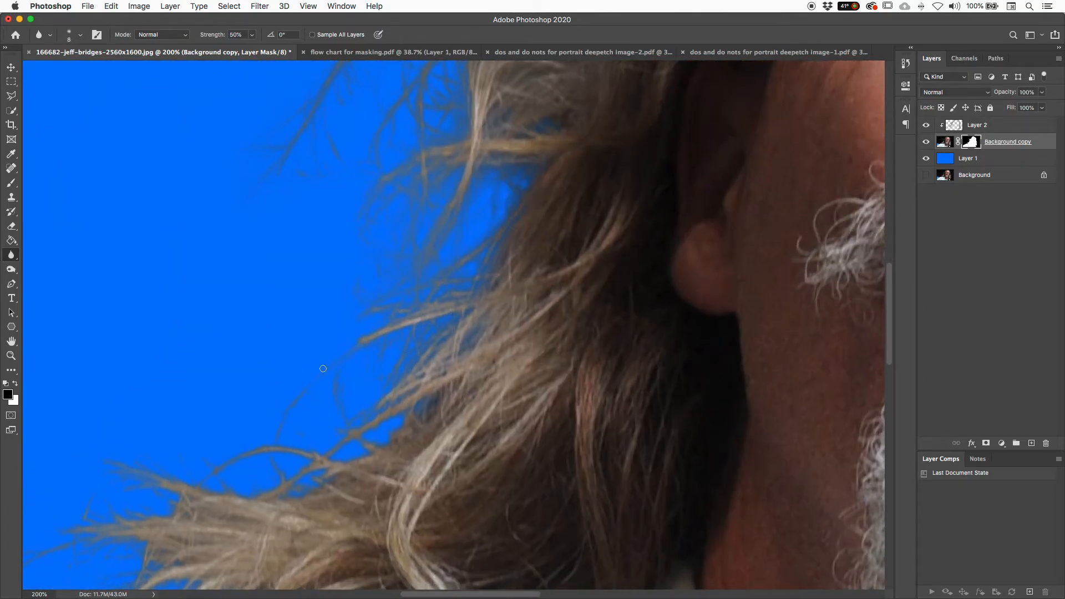
Step: Paint black and white strokes on the layer mask across the hair below the ear with a 30 px brush at 42% opacity
key(b)
key(bracketleft)
key(bracketleft)
key(bracketleft)
key(bracketleft)
key(bracketleft)
key(bracketleft)
key(bracketleft)
key(bracketleft)
key(bracketleft)
key(bracketleft)
key(bracketleft)
mouse_move(483, 293)
mouse_down()
mouse_move(709, 321)
mouse_move(615, 404)
mouse_up()
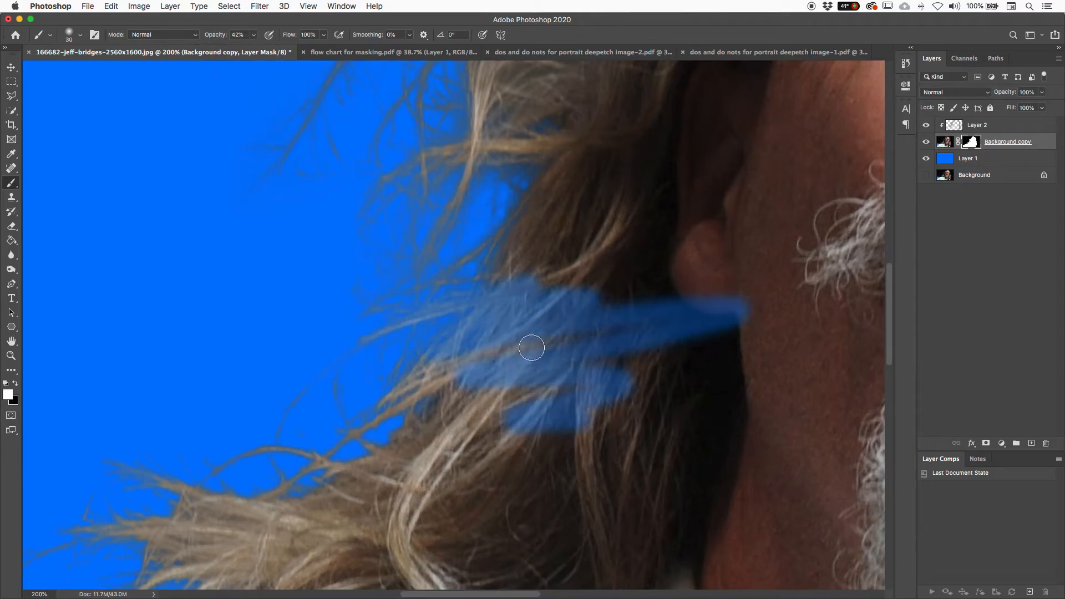
mouse_move(710, 316)
mouse_down()
mouse_move(606, 361)
mouse_move(601, 346)
mouse_move(493, 369)
mouse_move(575, 363)
mouse_move(592, 387)
mouse_up()
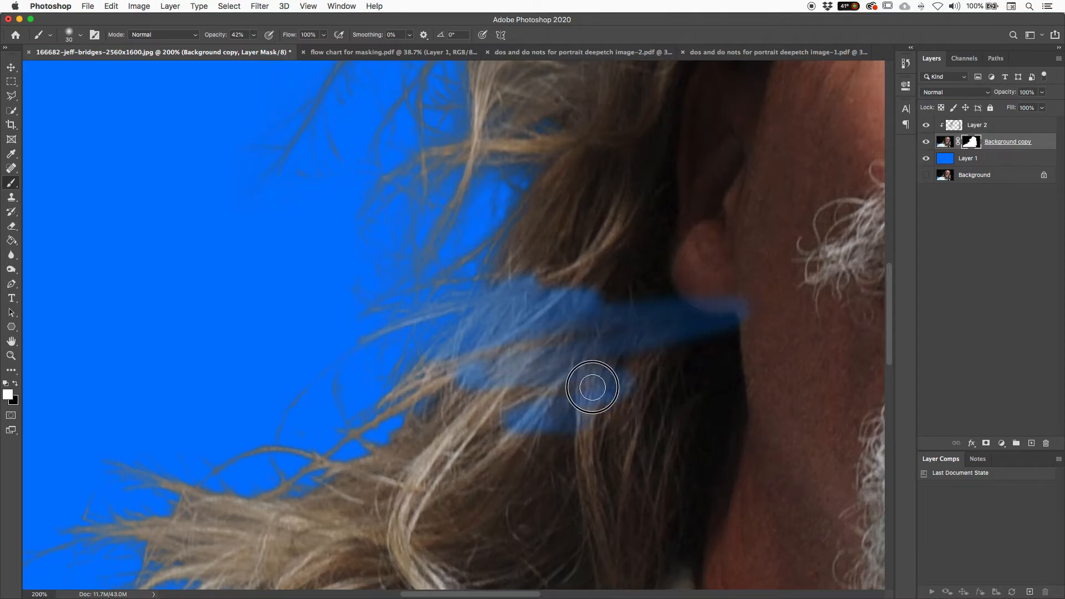
mouse_move(268, 373)
mouse_down()
mouse_move(307, 316)
mouse_move(399, 333)
mouse_up()
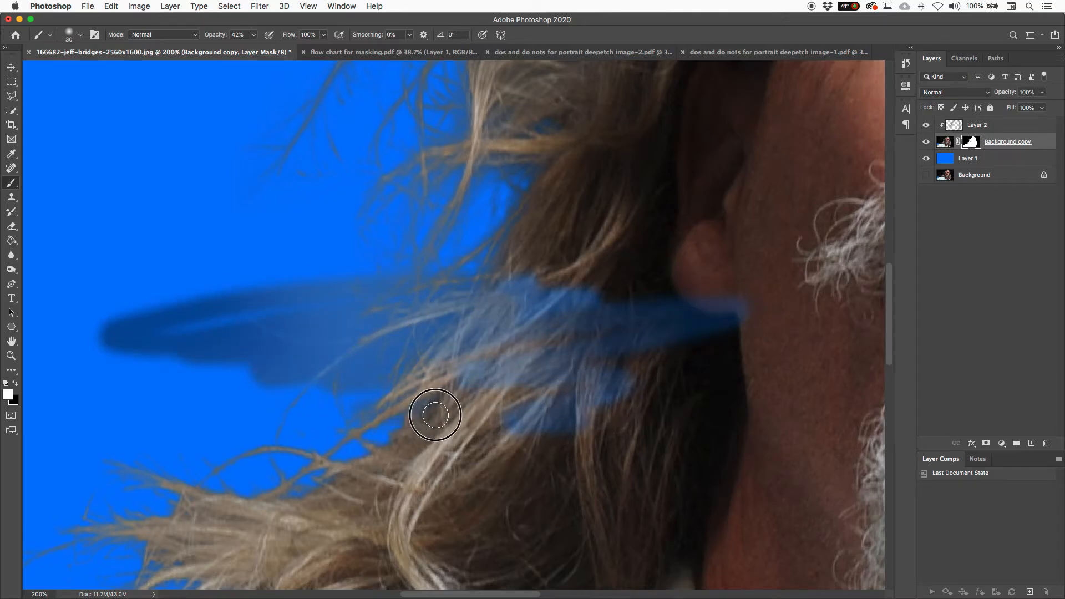
Step: Disable the Background copy layer mask to view the original photo, toggle Layer 2's visibility, and re-enable the mask
key(super+minus)
key(super+minus)
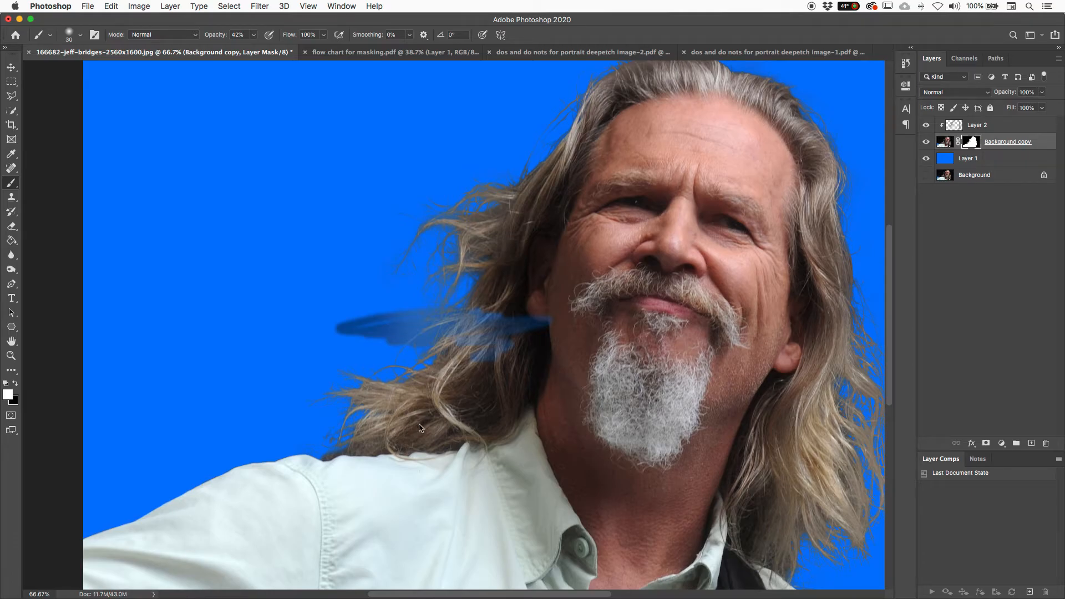
right_click(973, 146)
click(962, 148)
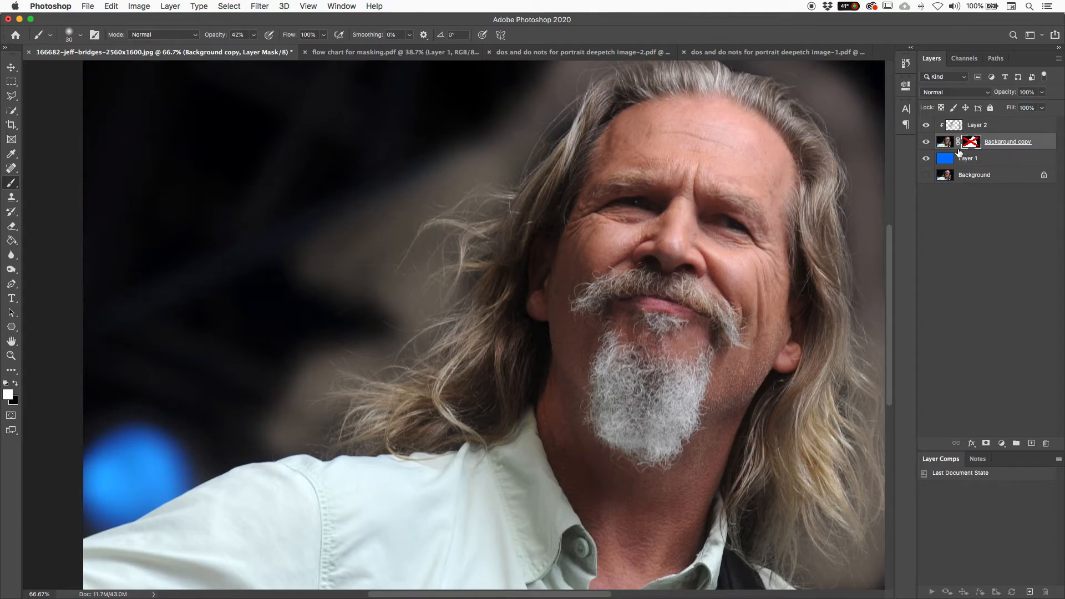
click(926, 125)
click(926, 126)
click(972, 143)
Step: Apply the layer mask permanently to the Background copy layer
right_click(974, 145)
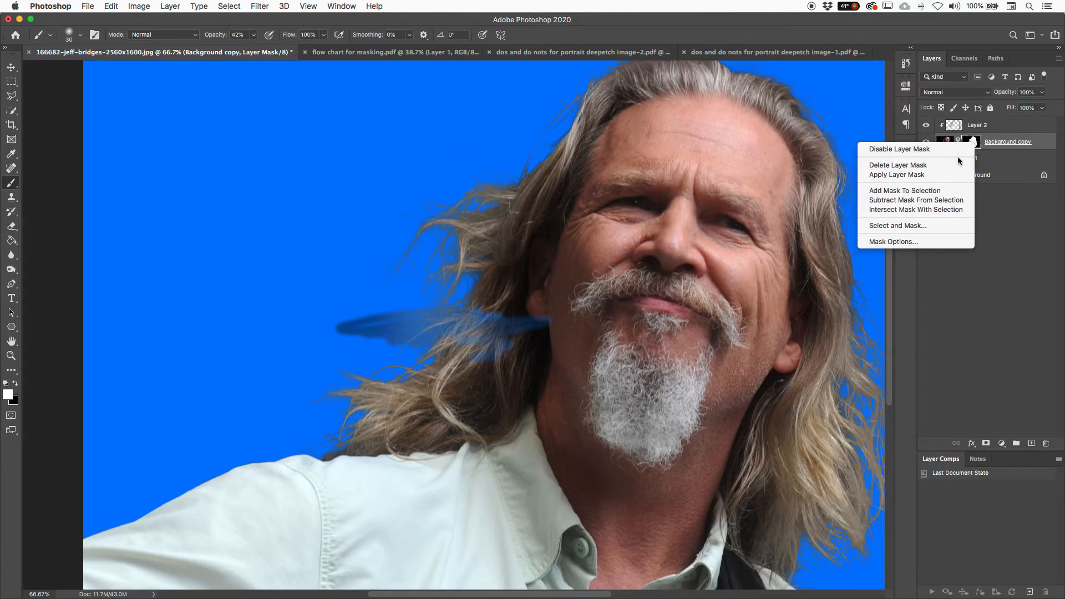
click(884, 176)
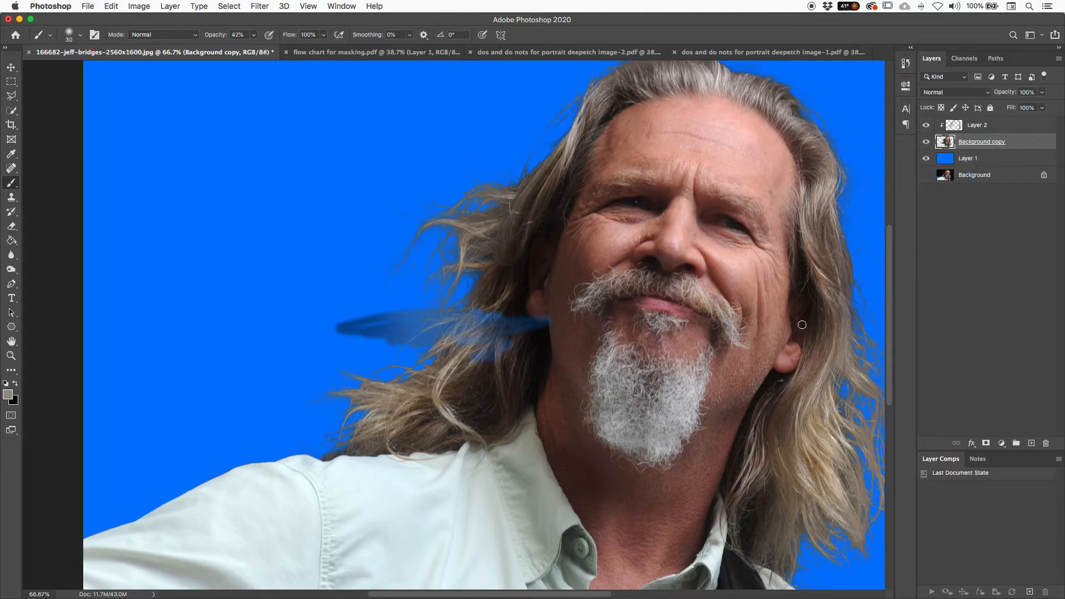
key(super+minus)
key(super+minus)
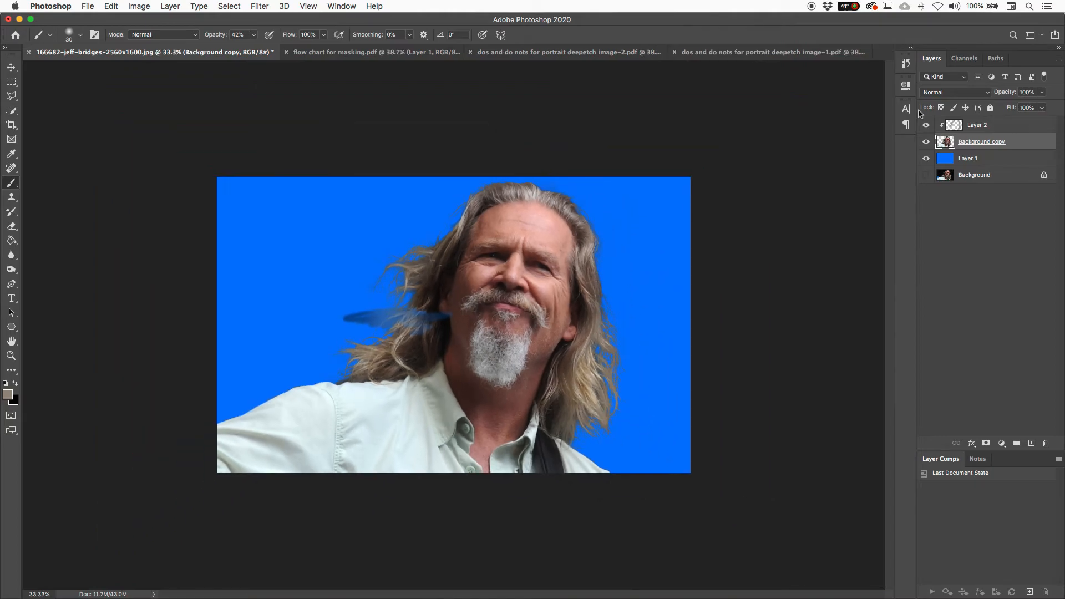
Step: Hide Layer 1, briefly show the Background layer, and try moving the cutout over transparency before undoing the move
click(926, 159)
click(926, 175)
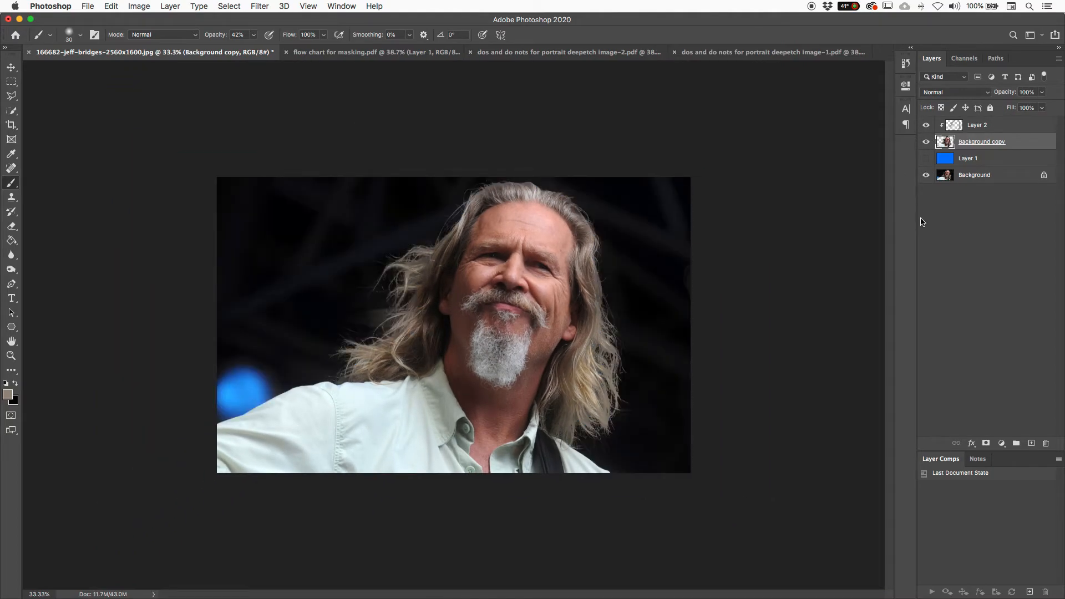
click(926, 174)
key(v)
mouse_move(544, 219)
mouse_down()
mouse_move(621, 239)
mouse_move(608, 292)
mouse_up()
key(super+z)
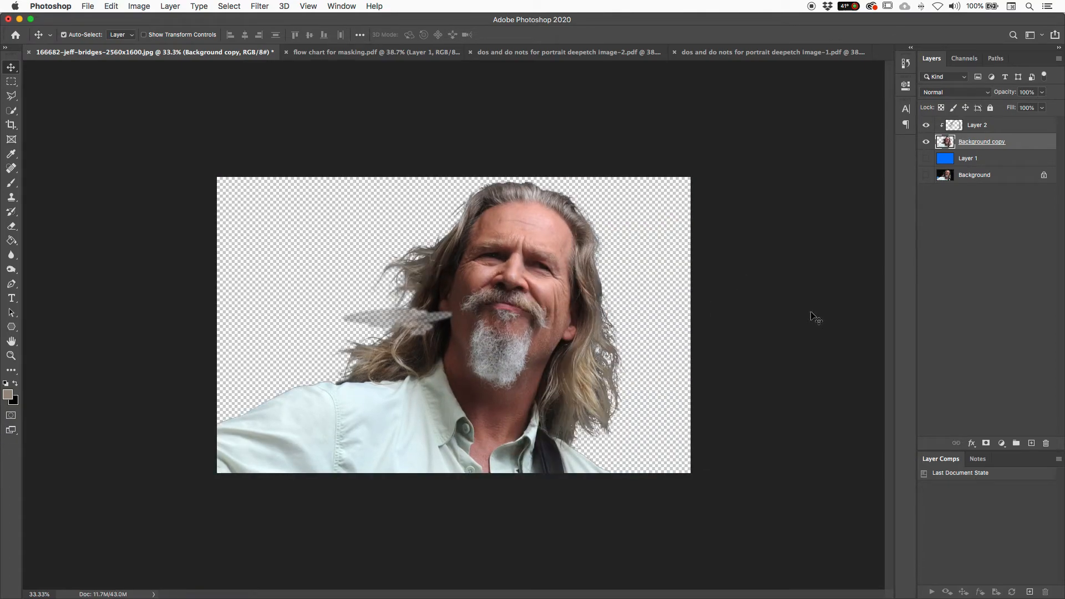
Step: Delete Layer 2, Background copy and Layer 1 together, and duplicate the remaining Background layer
click(926, 143)
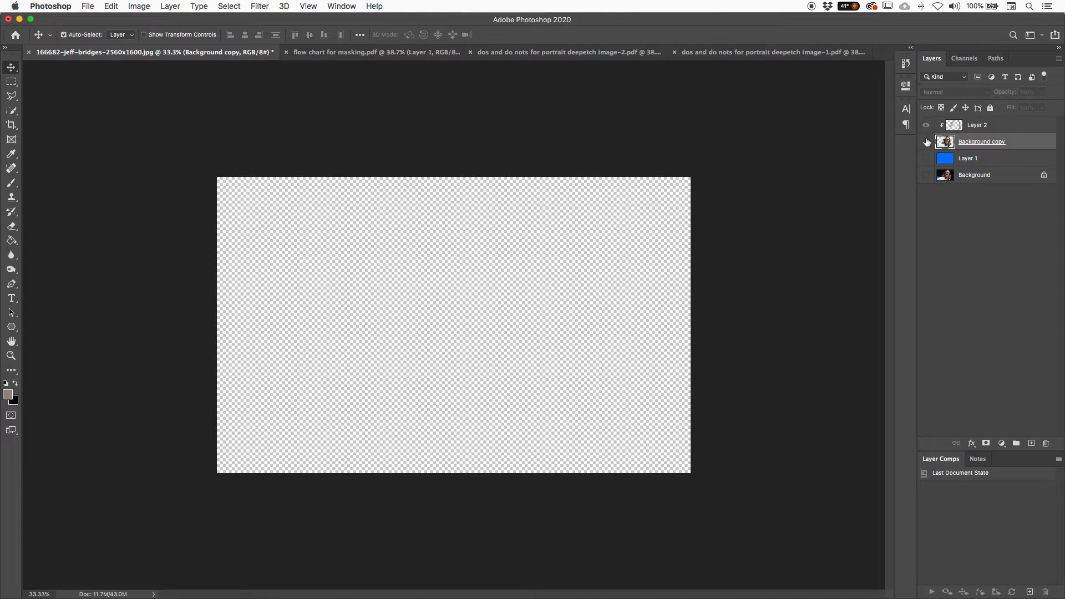
shift+click(985, 129)
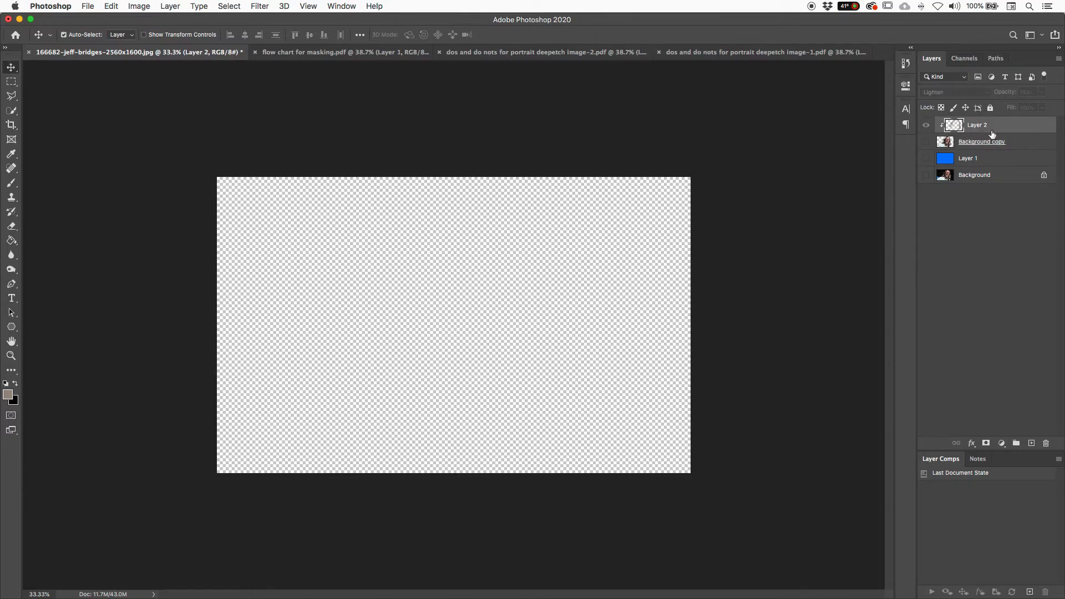
shift+click(1003, 166)
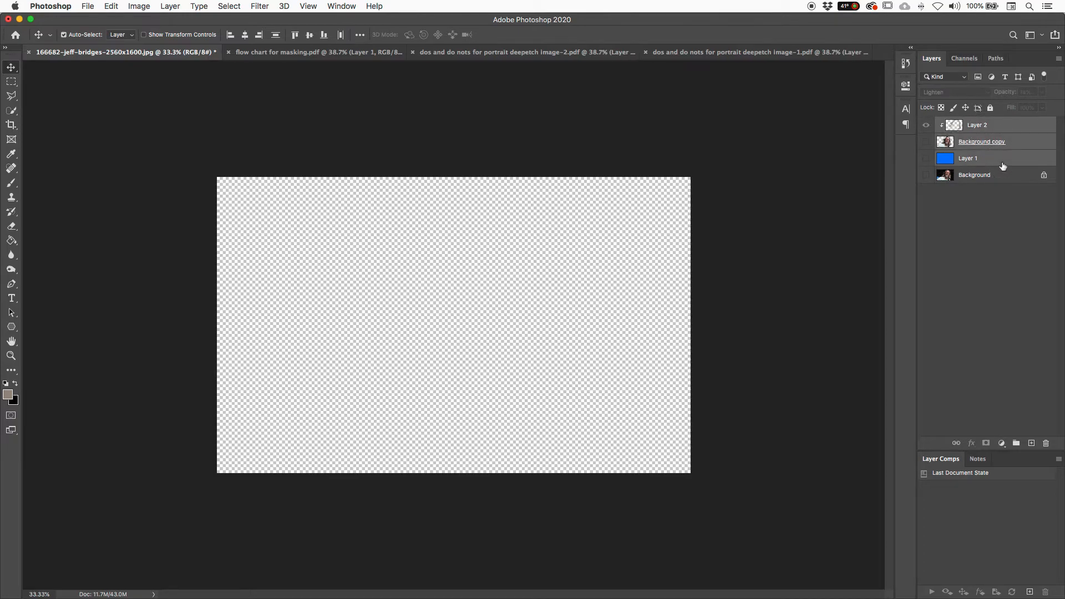
key(Delete)
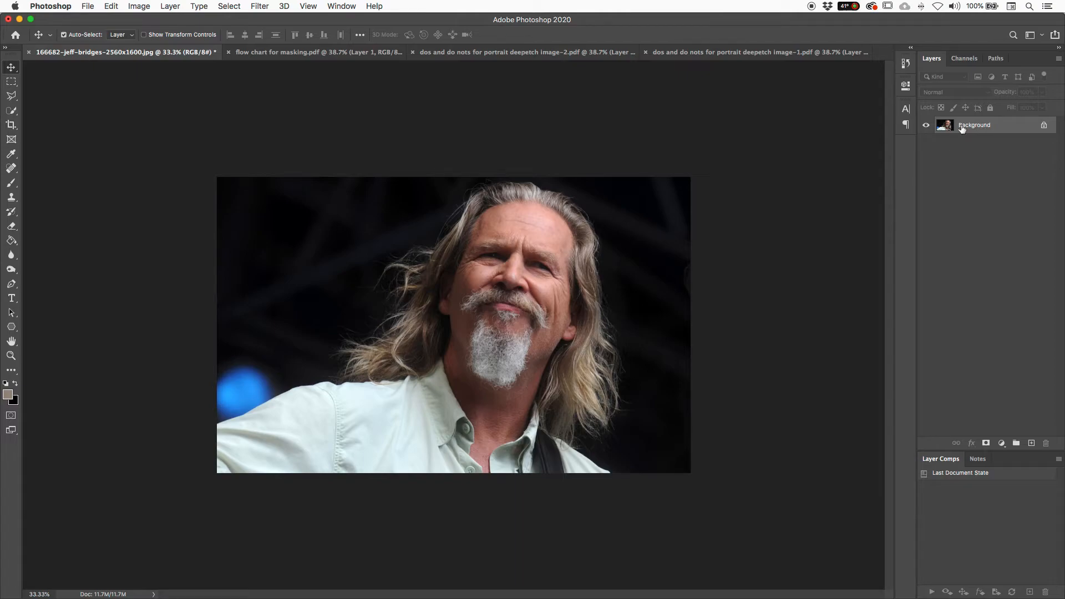
click(1020, 134)
drag(1020, 133, 1030, 443)
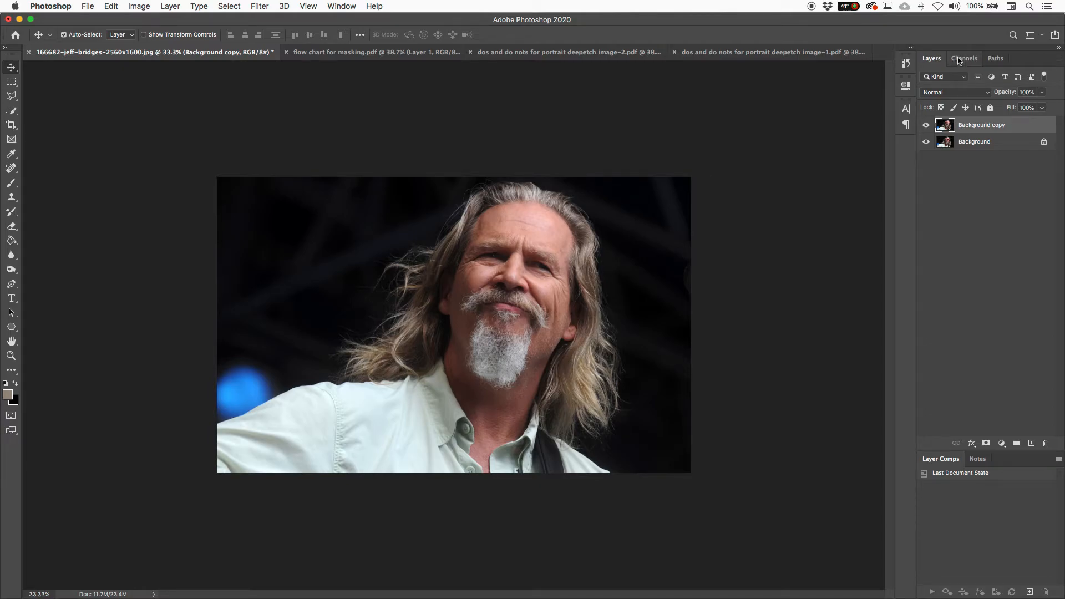
Step: Display the image's channels and view the Red, Green and Blue channels one at a time to compare their contrast
click(340, 6)
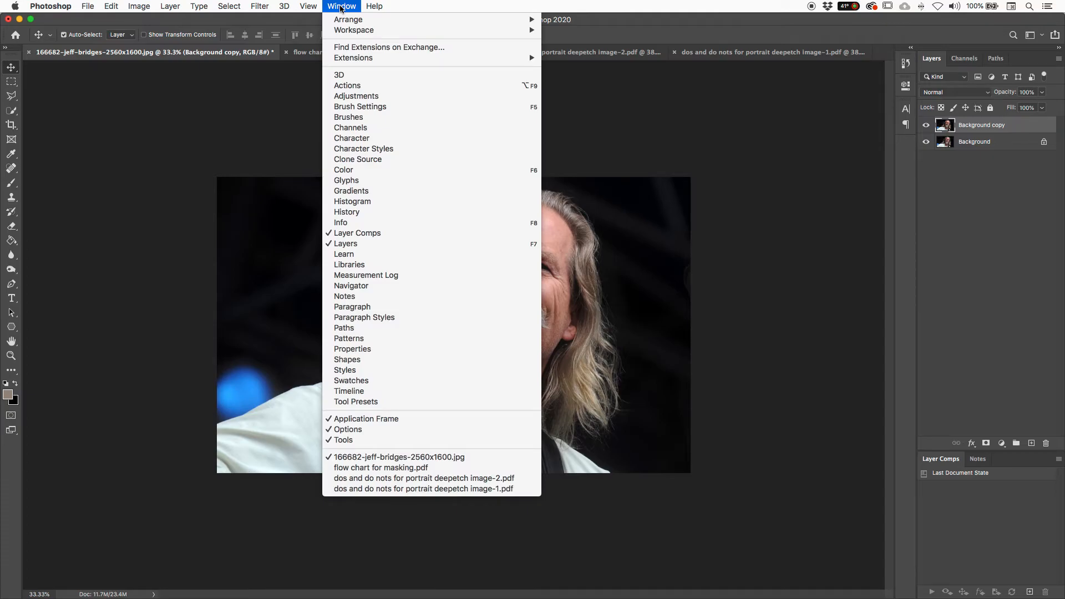
click(357, 129)
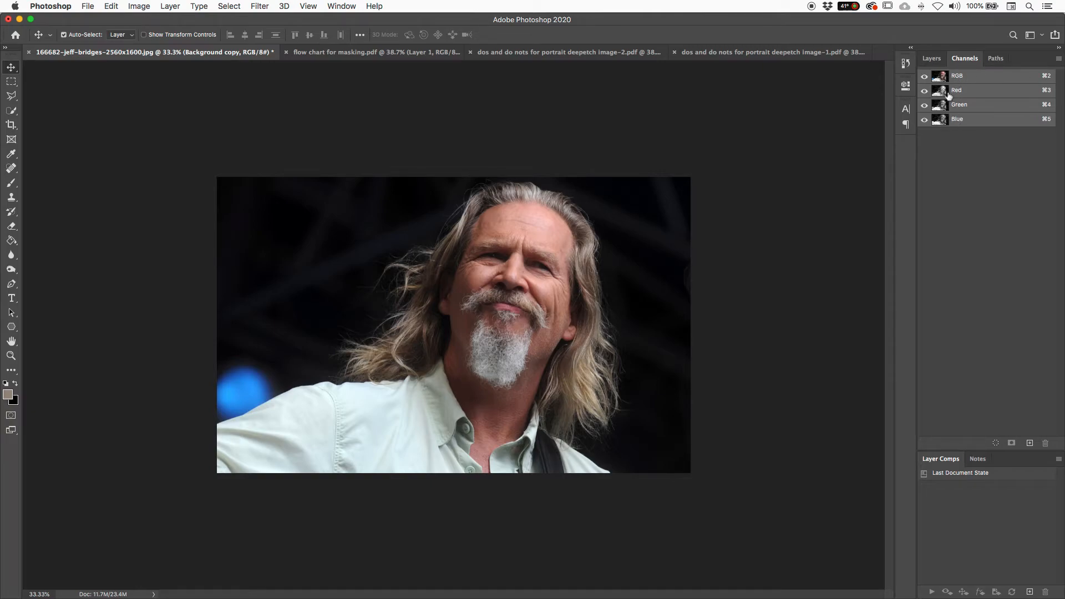
click(975, 94)
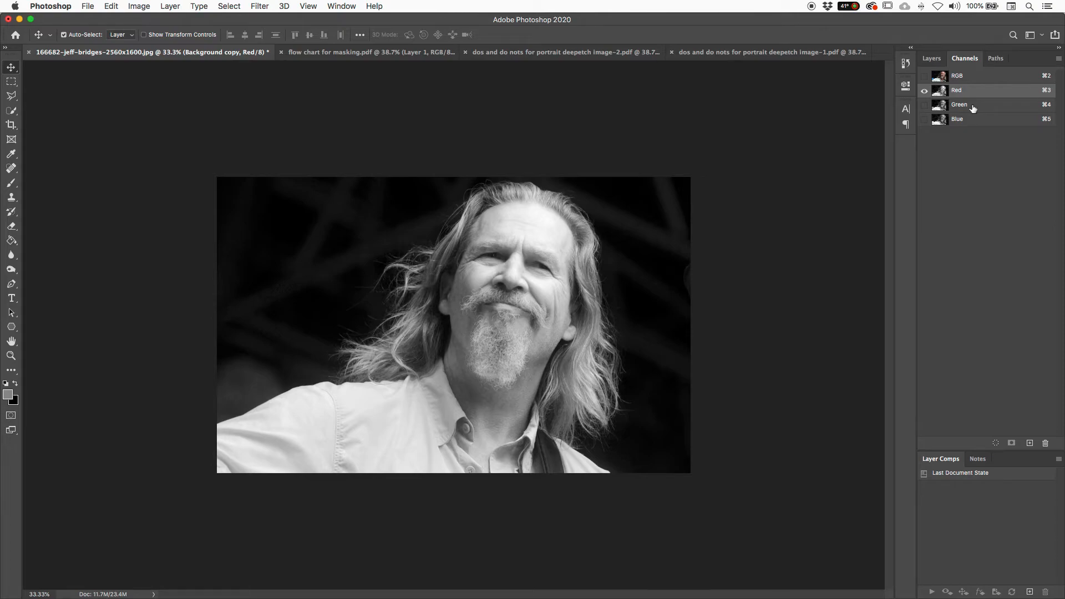
click(973, 108)
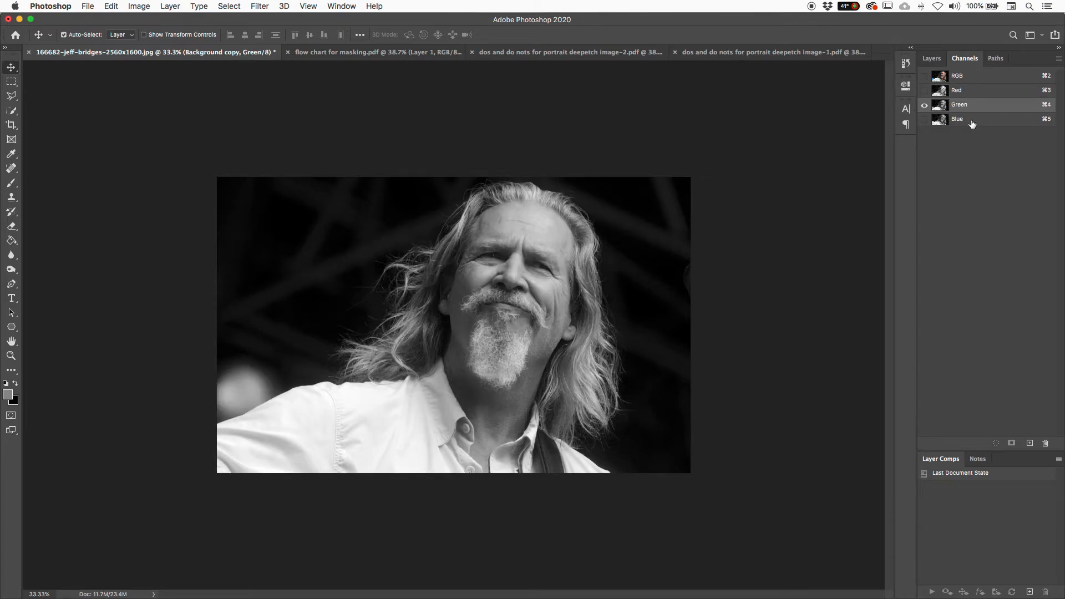
click(972, 121)
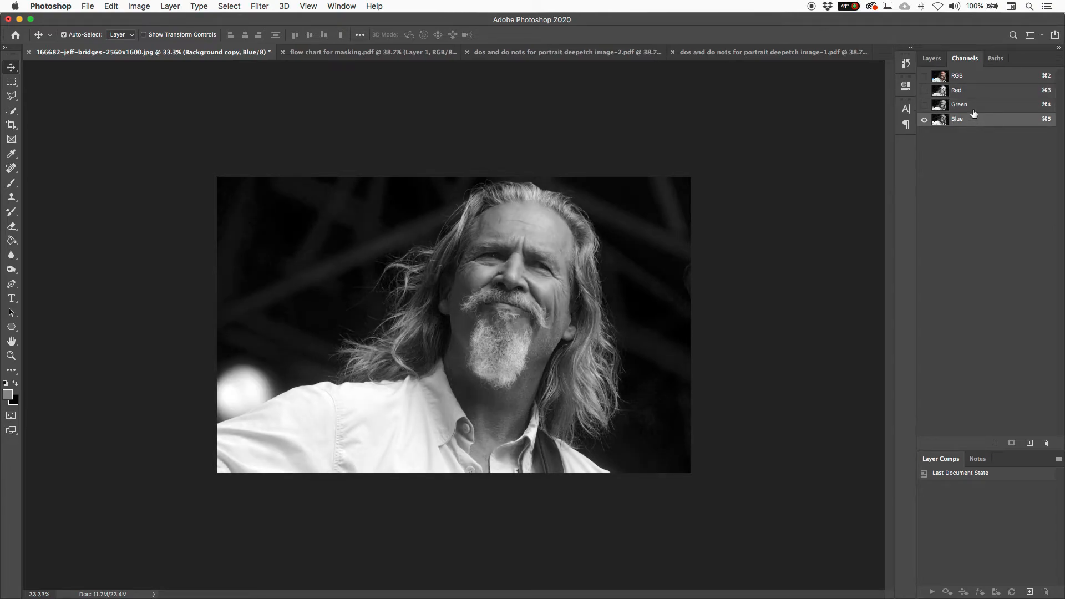
Step: Compare the Red, Green and Blue channels repeatedly for contrast between the man's hair and the dark background
click(973, 111)
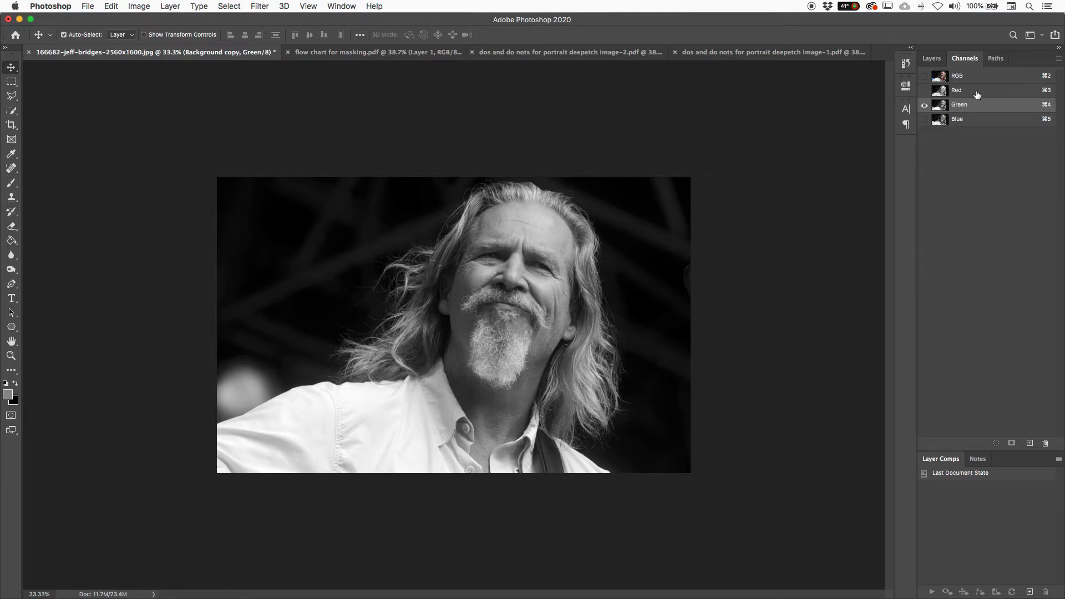
click(976, 95)
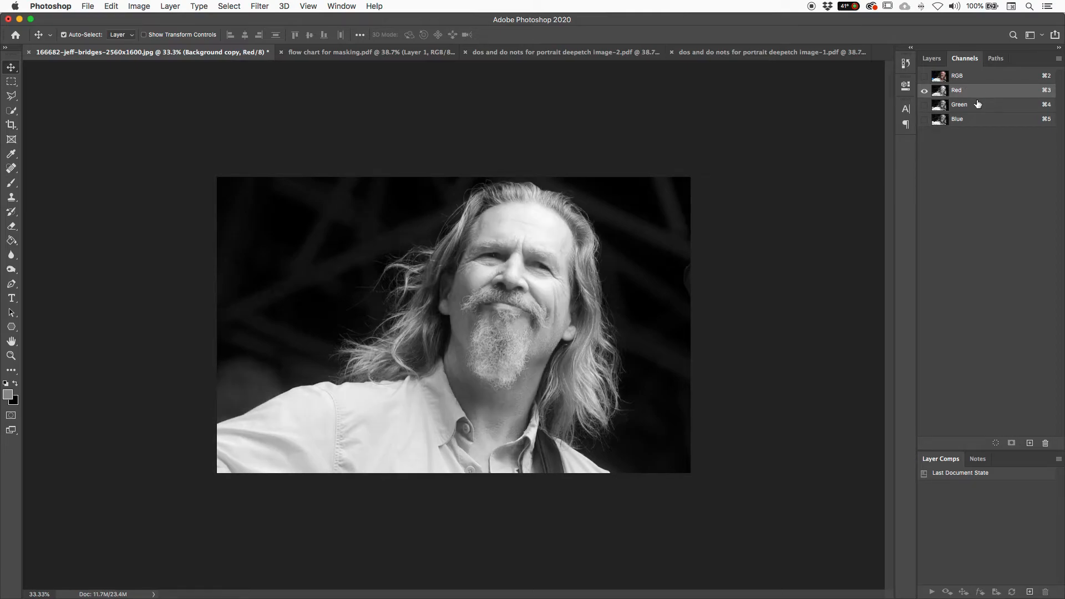
click(977, 105)
click(977, 95)
click(980, 107)
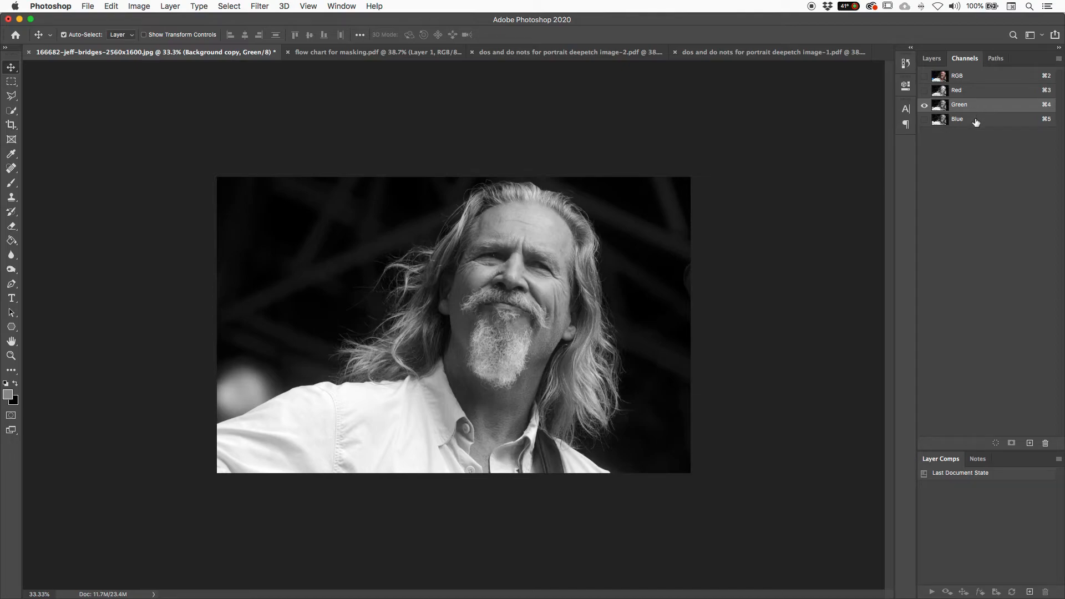
click(976, 121)
click(975, 107)
click(978, 92)
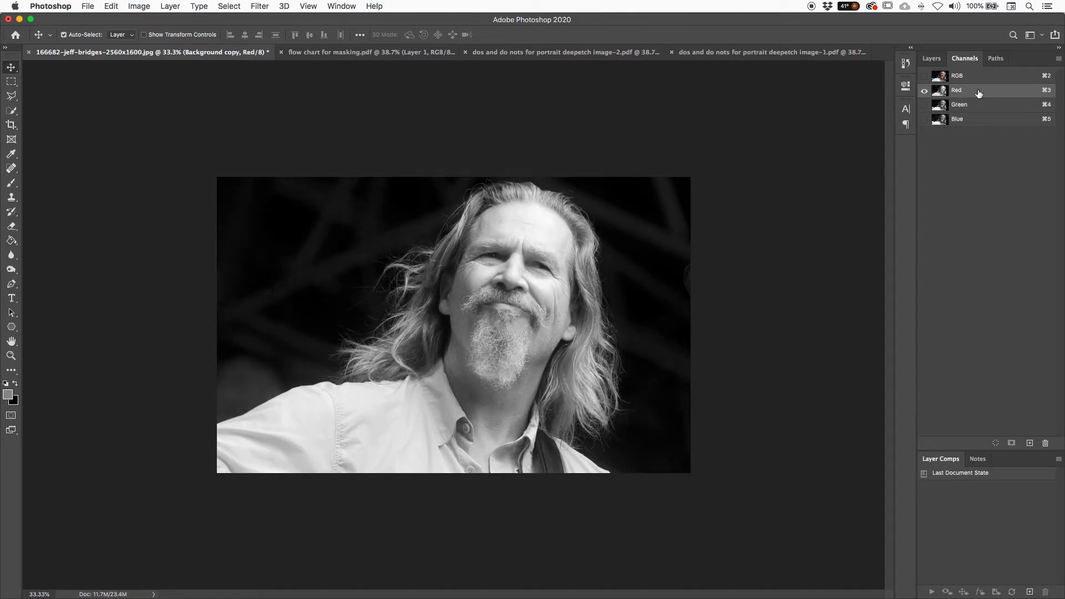
click(977, 108)
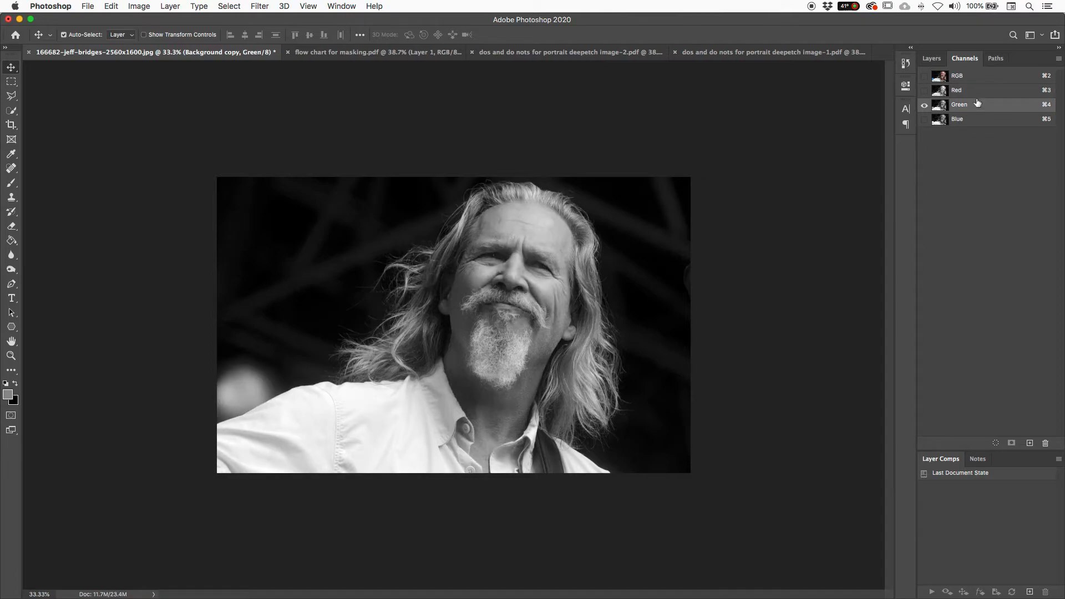
click(977, 92)
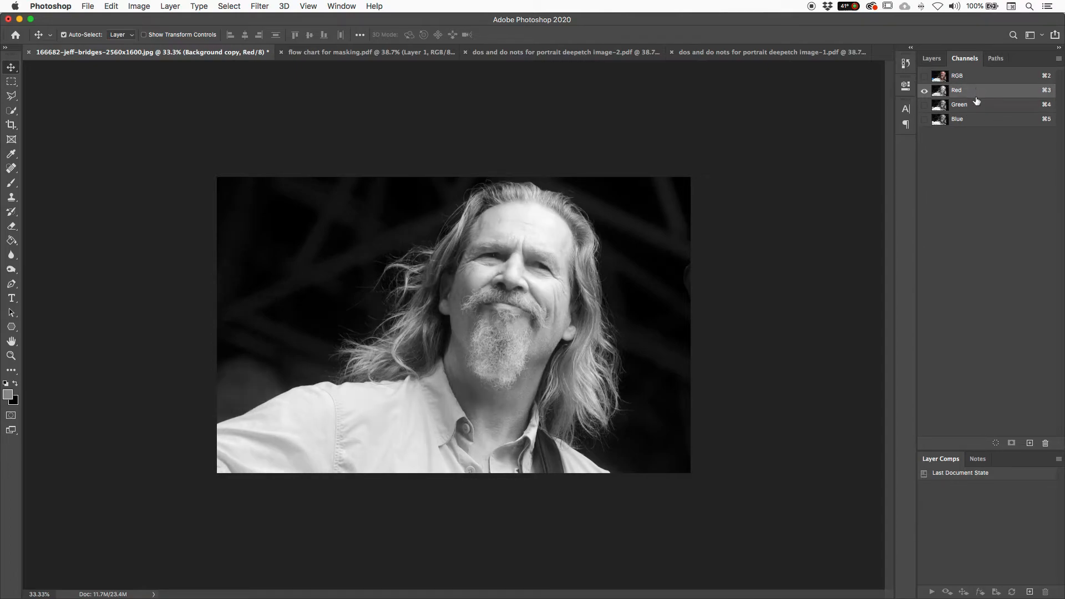
click(976, 105)
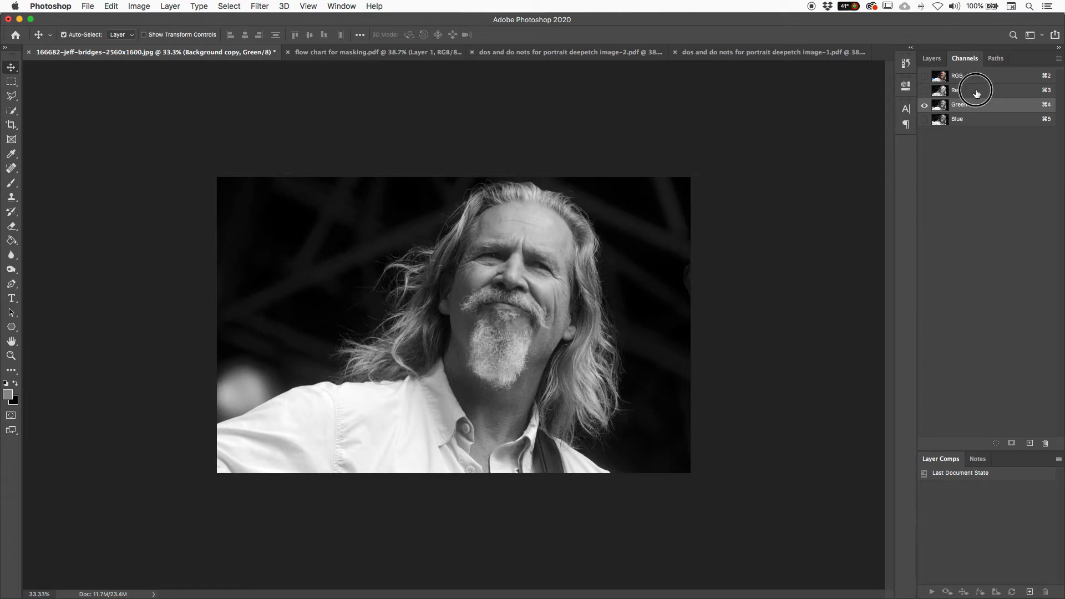
click(976, 92)
click(983, 106)
click(980, 92)
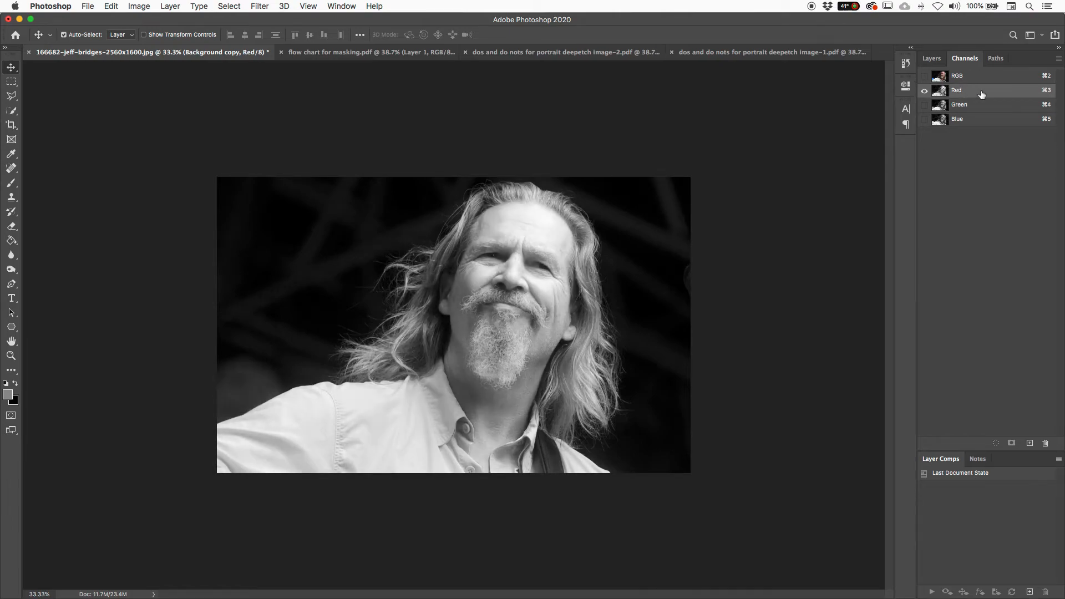
Step: Check the Blue and Green channels against the Red one once more, and leave the Red channel selected
click(978, 121)
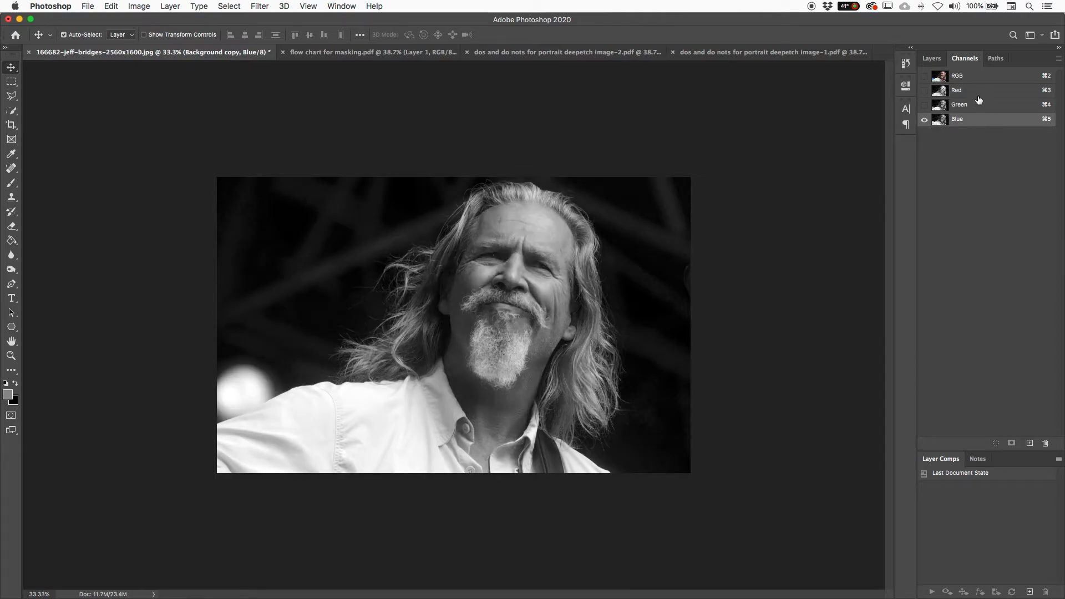
click(978, 97)
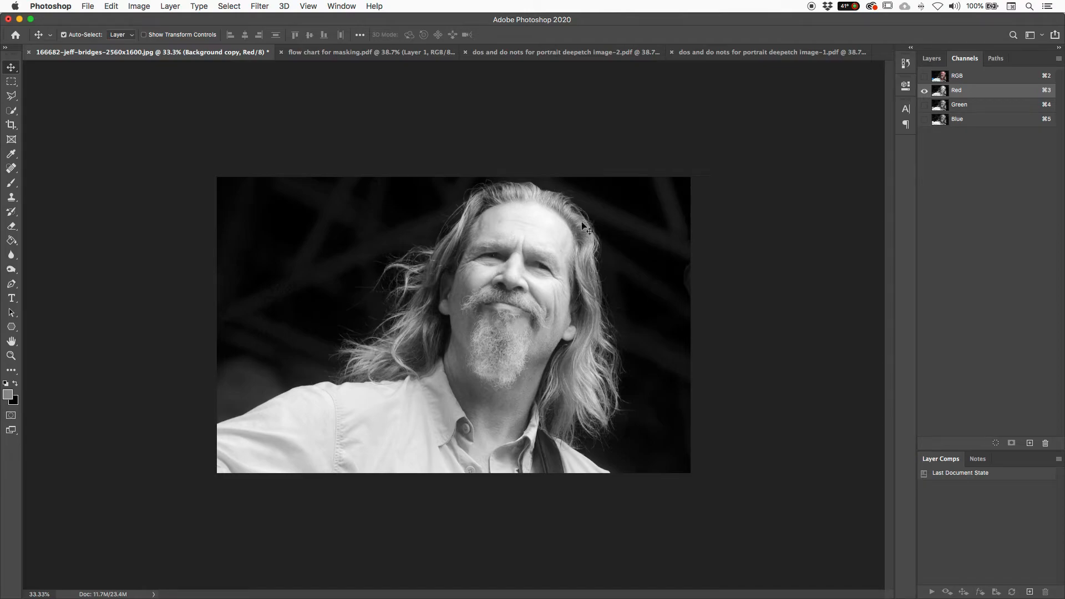
click(993, 104)
click(989, 120)
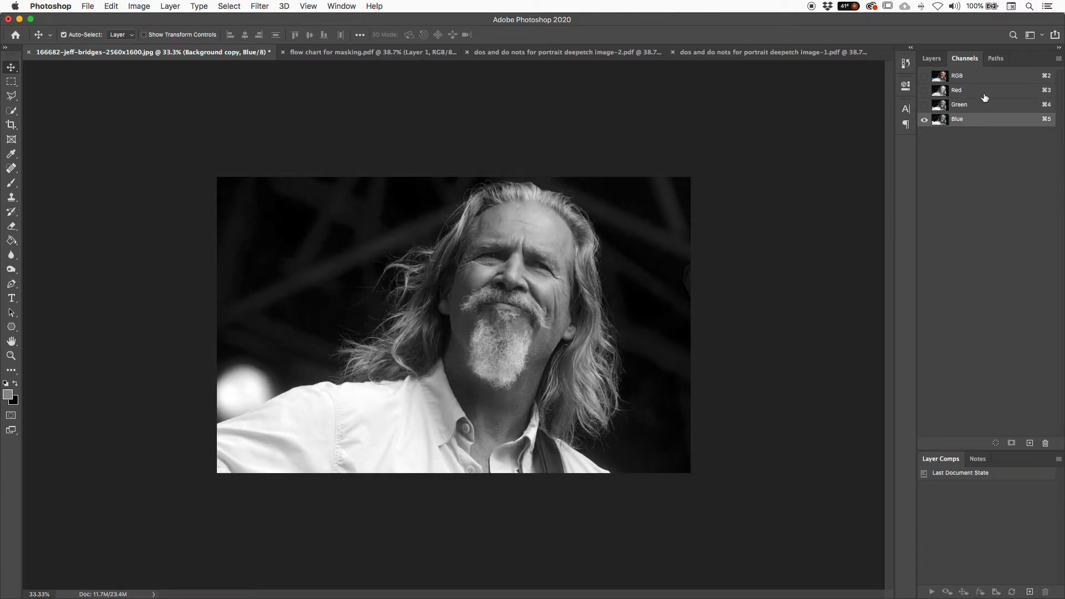
click(984, 91)
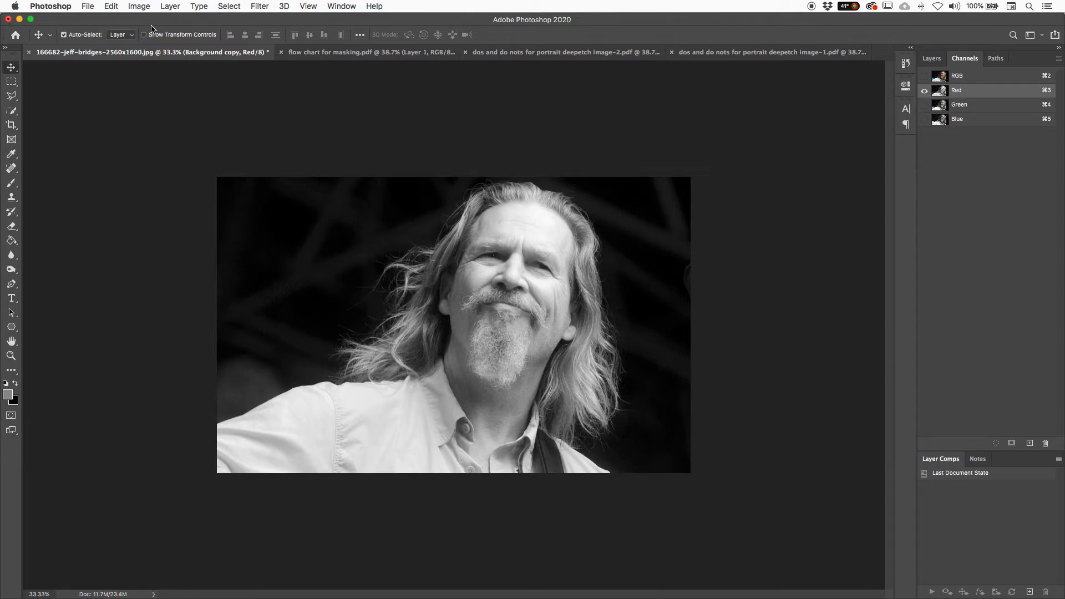
Step: Start a Levels adjustment on the Red channel and raise its black input level to 14
click(139, 6)
mouse_move(148, 37)
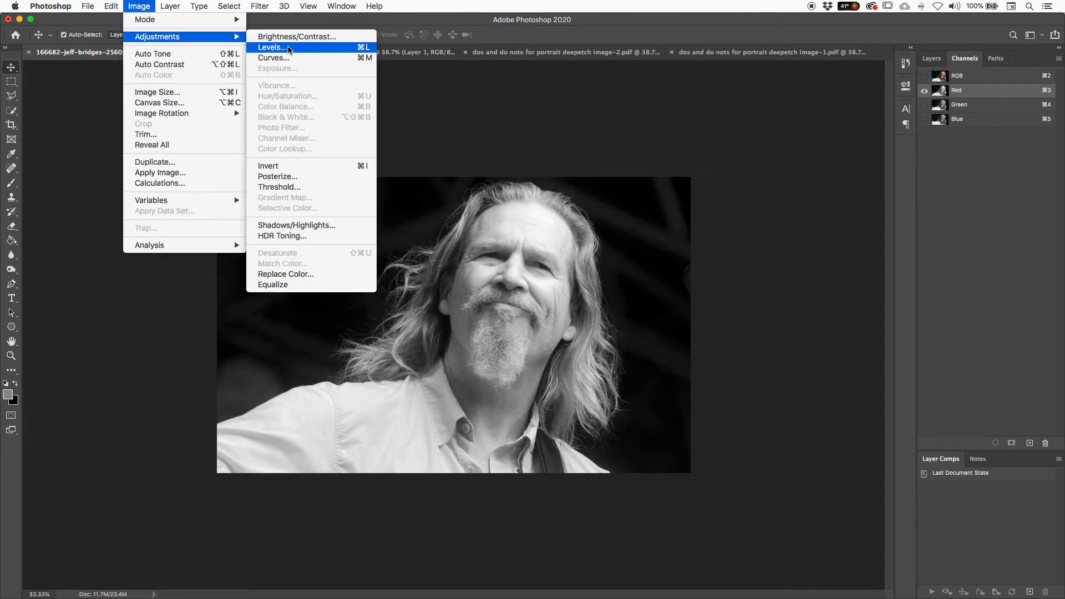
click(342, 51)
drag(885, 84, 754, 74)
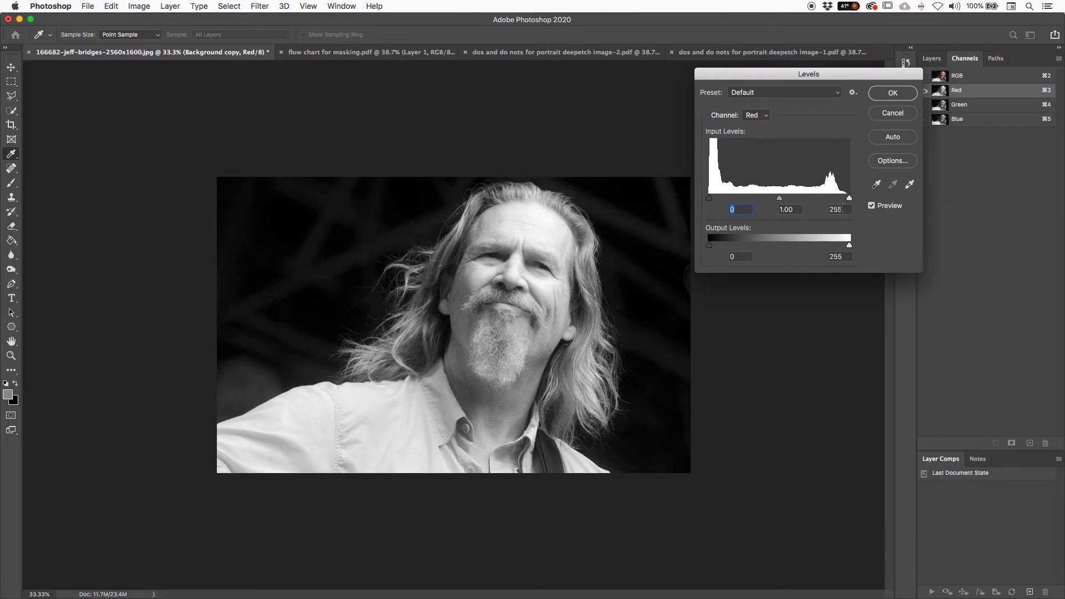
mouse_move(709, 199)
mouse_down()
mouse_move(724, 200)
mouse_move(709, 199)
mouse_up()
drag(710, 199, 716, 202)
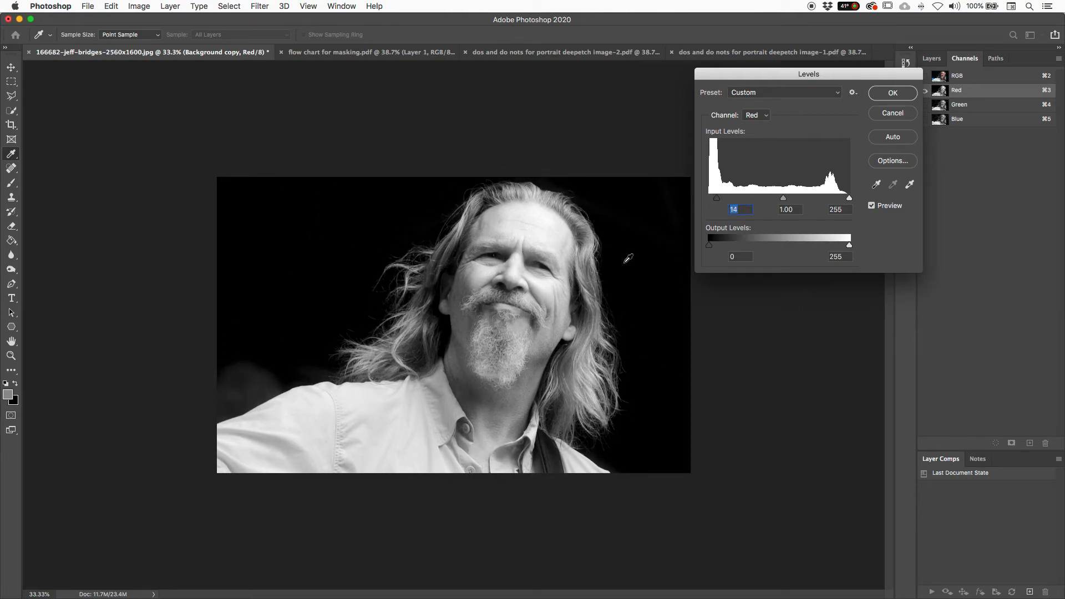
Step: Set the Red channel's input levels to 22 for black, 1.18 for midtones and 118 for white
key(super+plus)
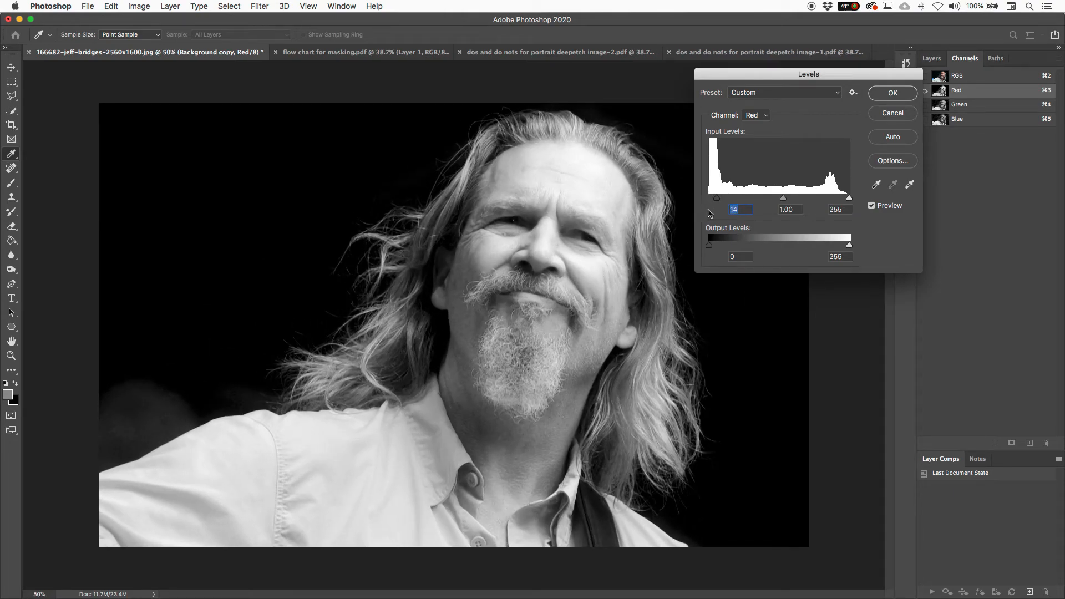
mouse_move(717, 201)
mouse_down()
mouse_move(751, 202)
mouse_move(716, 207)
mouse_up()
drag(849, 199, 761, 202)
drag(760, 201, 721, 202)
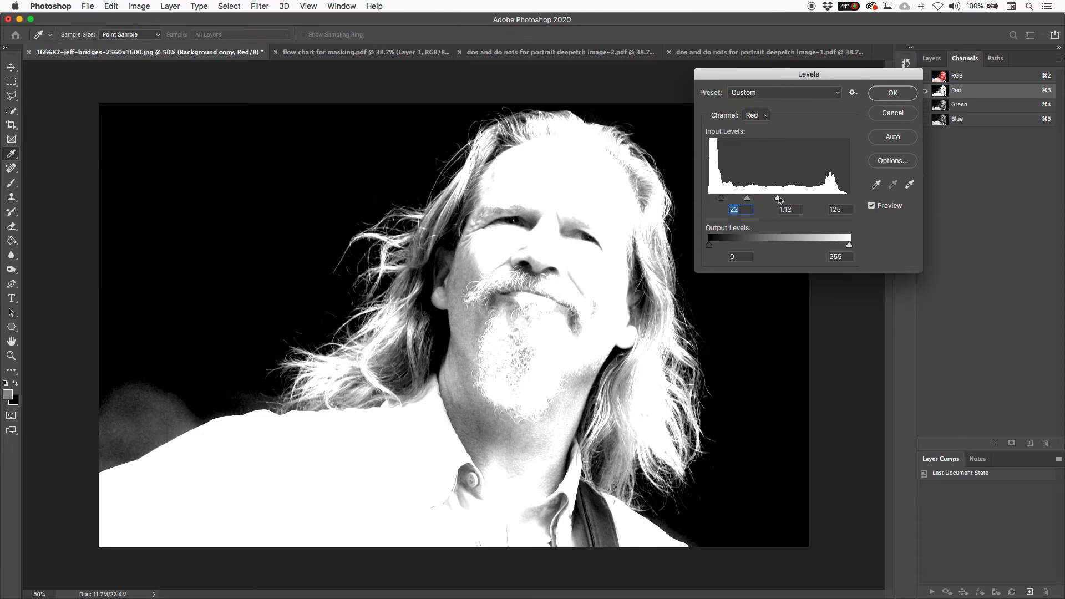
drag(769, 201, 744, 203)
Step: Inspect the hair strands closely, set the midtone input level to 1.37, and apply the Levels adjustment
key(super+equal)
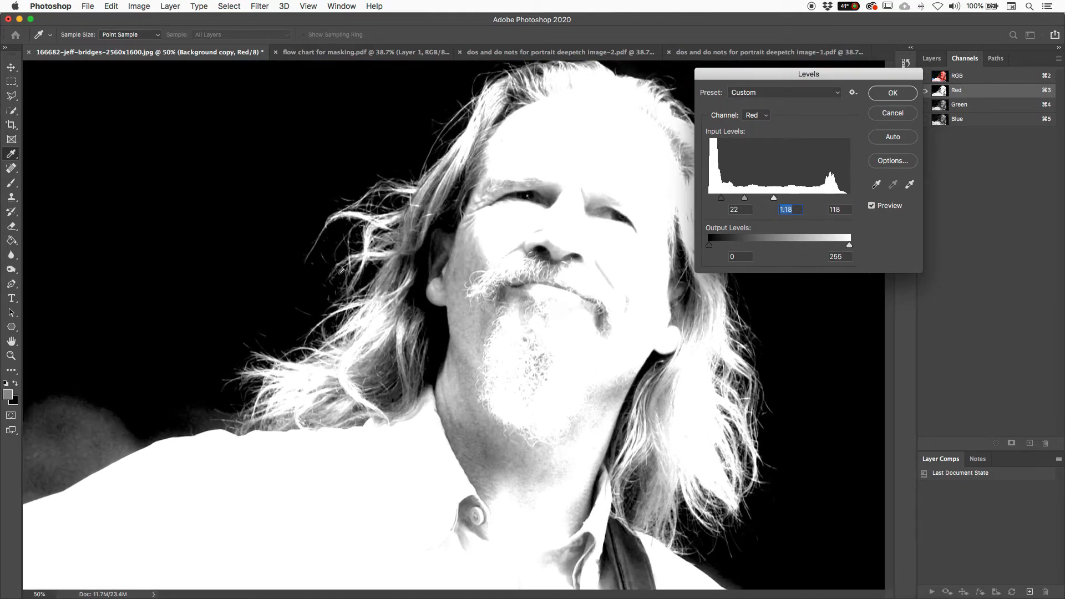
drag(377, 284, 475, 333)
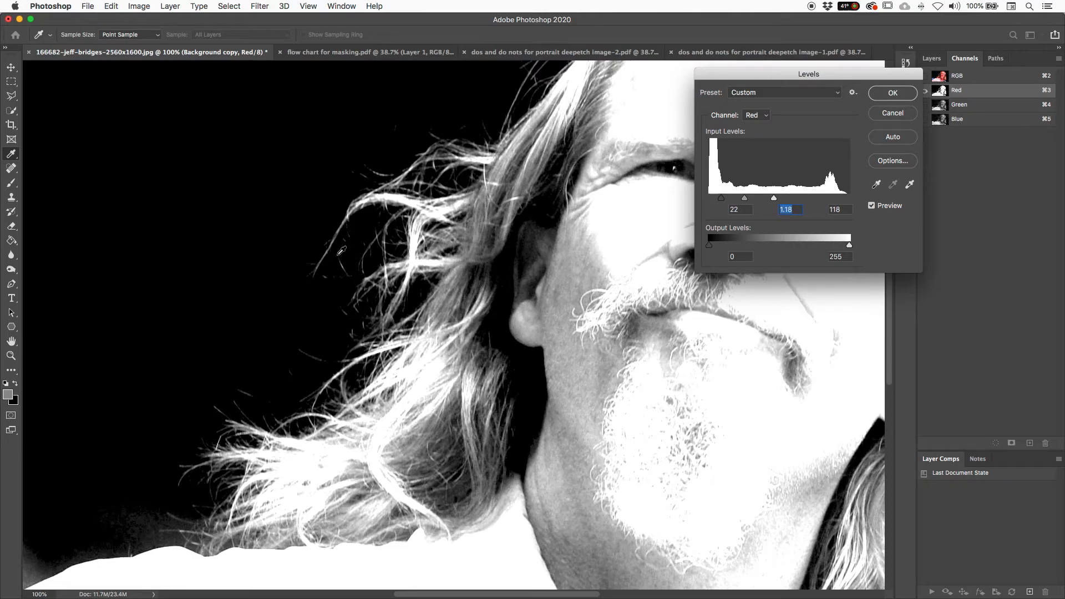
drag(745, 200, 743, 202)
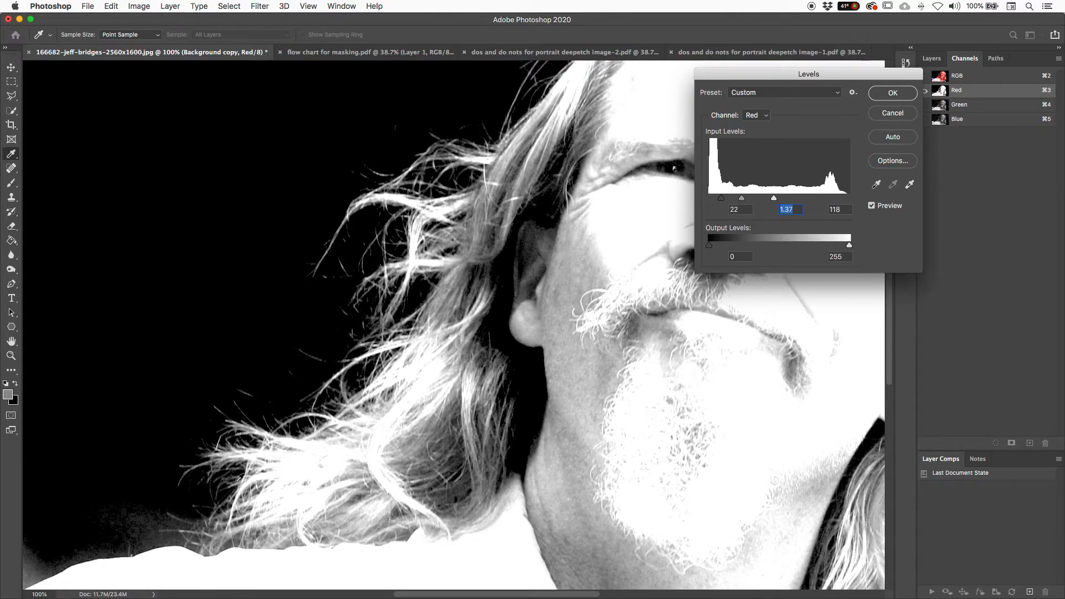
key(super+minus)
key(super+minus)
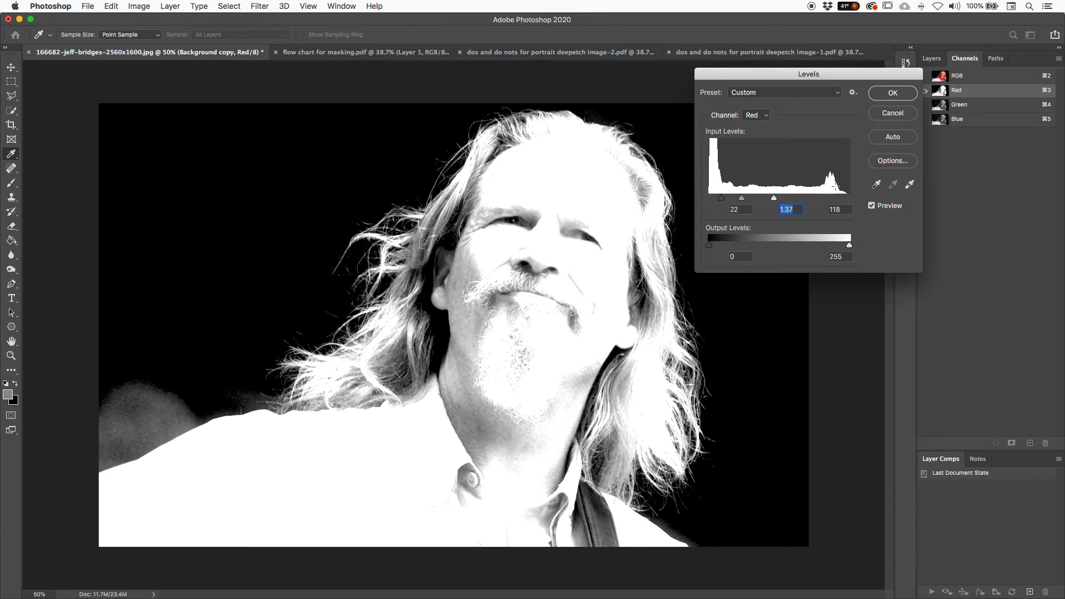
click(893, 93)
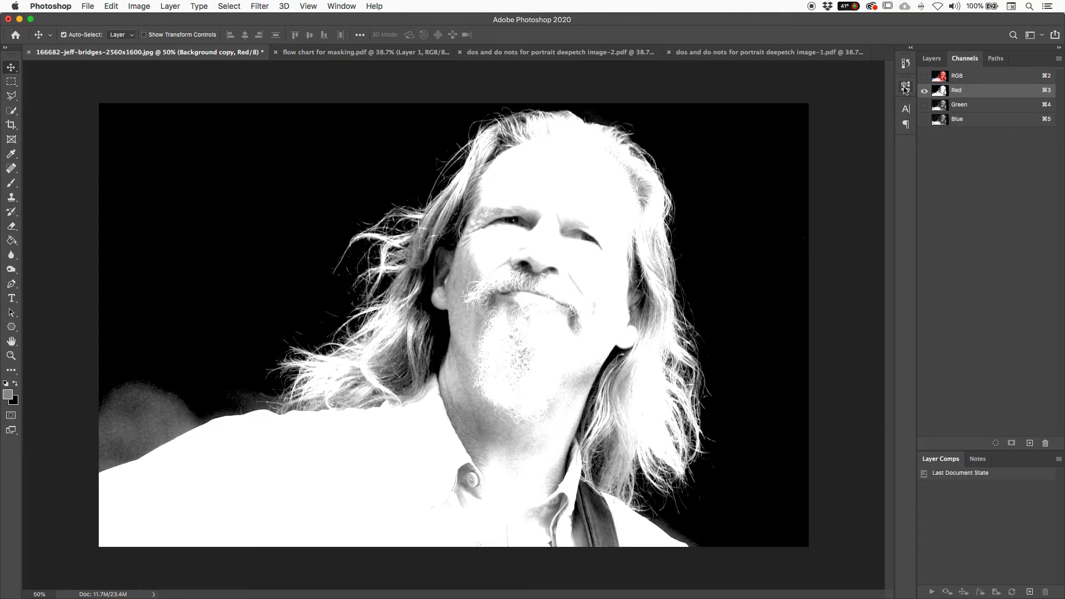
Step: Activate the Brush tool and open its brush preset settings
key(super+minus)
key(super+plus)
key(b)
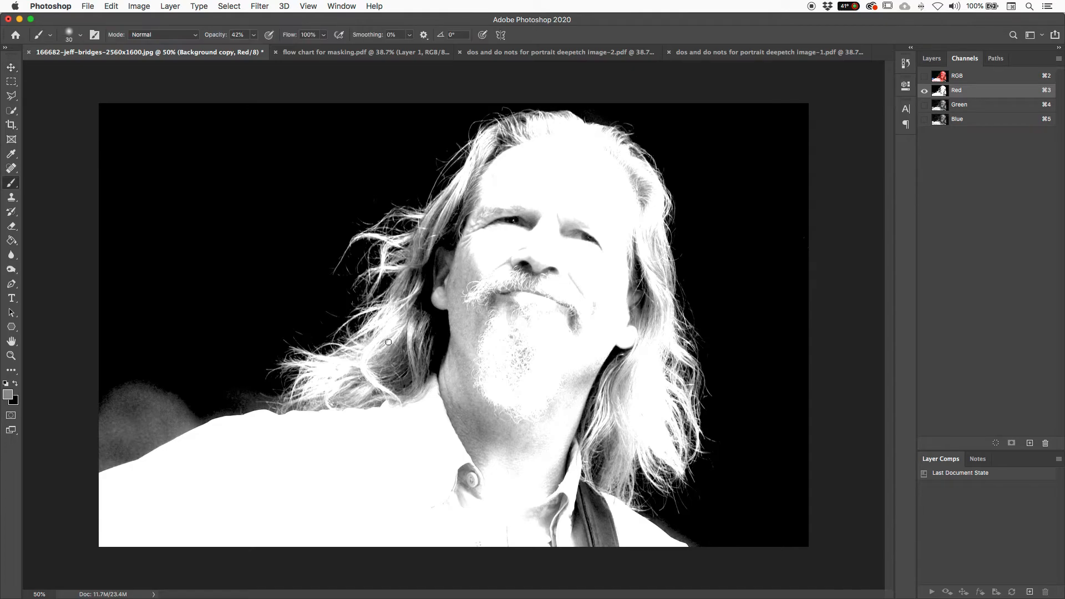
click(71, 36)
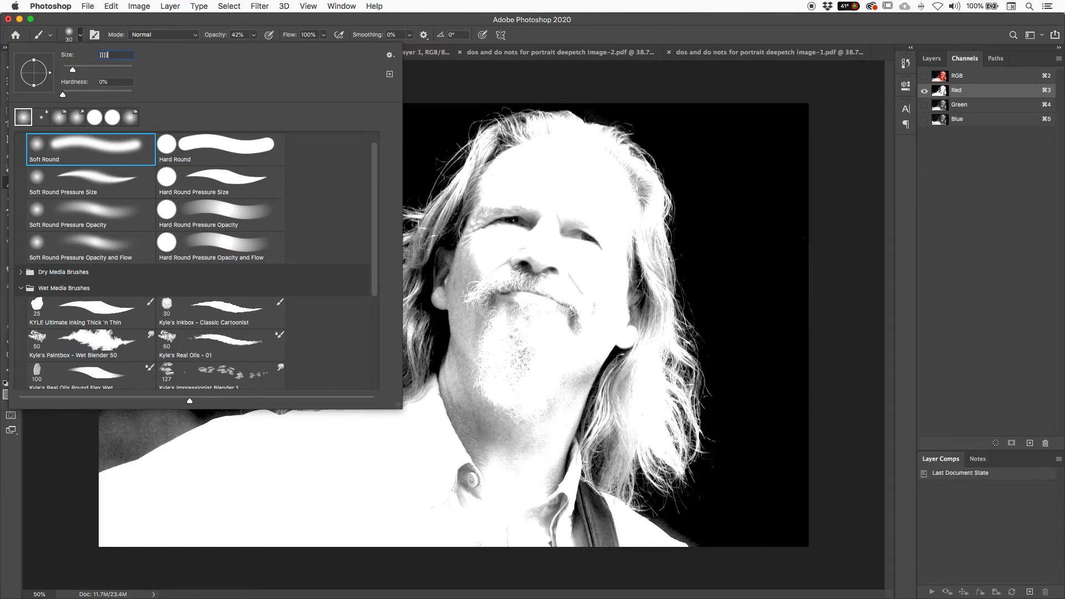
click(728, 100)
click(615, 209)
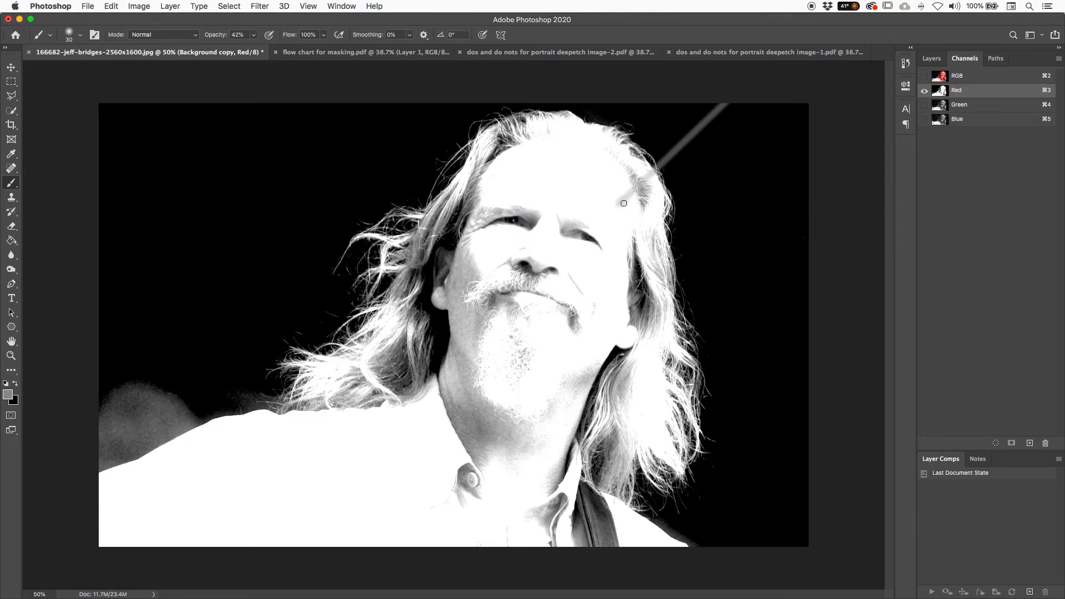
mouse_move(623, 203)
mouse_down()
mouse_move(303, 133)
mouse_move(105, 111)
mouse_up()
key(super+z)
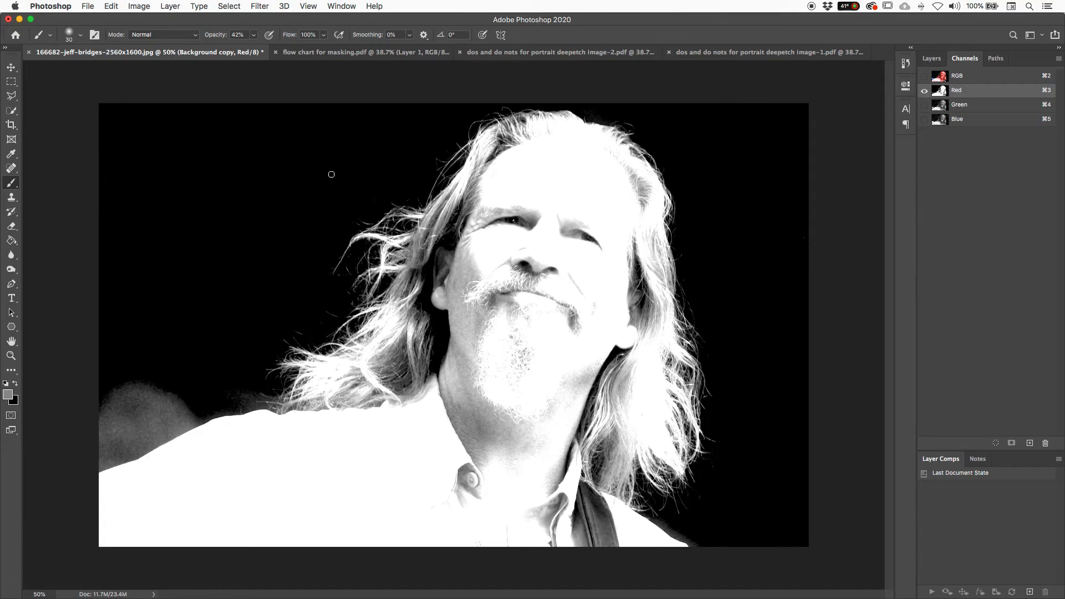
Step: Set the brush to 100% opacity and size 400, with white as the foreground colour
drag(219, 36, 444, 27)
key(bracketright)
key(bracketright)
key(bracketright)
key(bracketright)
key(bracketright)
key(bracketright)
key(bracketright)
key(bracketright)
key(bracketright)
key(x)
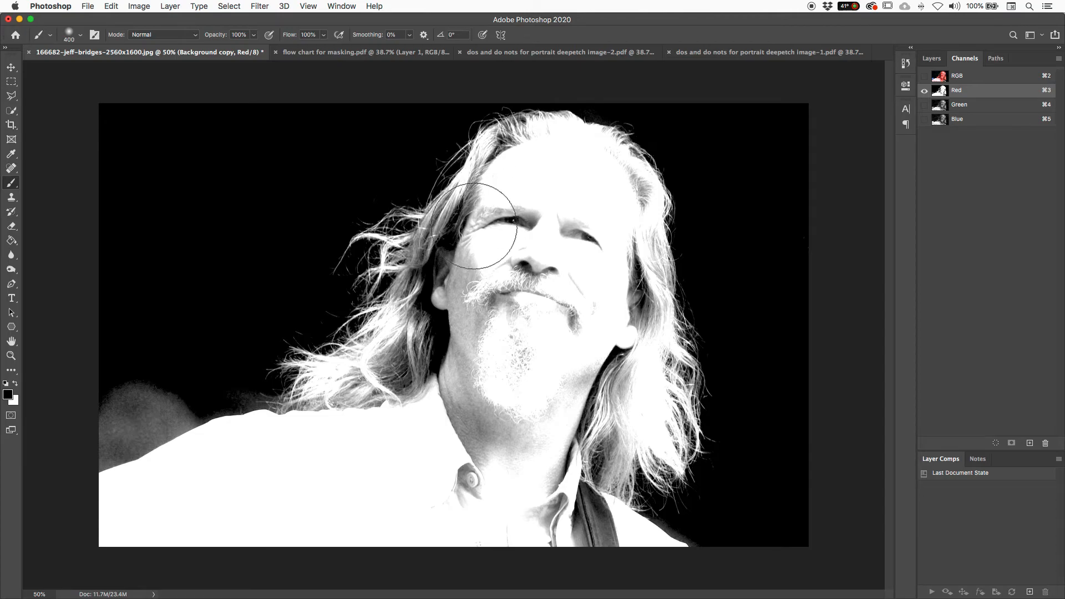
Step: Try painting white over the face and hair with the large soft brush, and undo the strokes
click(496, 183)
mouse_move(497, 183)
mouse_down()
mouse_move(439, 310)
mouse_move(452, 202)
mouse_move(473, 335)
mouse_move(413, 366)
mouse_move(387, 336)
mouse_move(334, 348)
mouse_move(333, 333)
mouse_up()
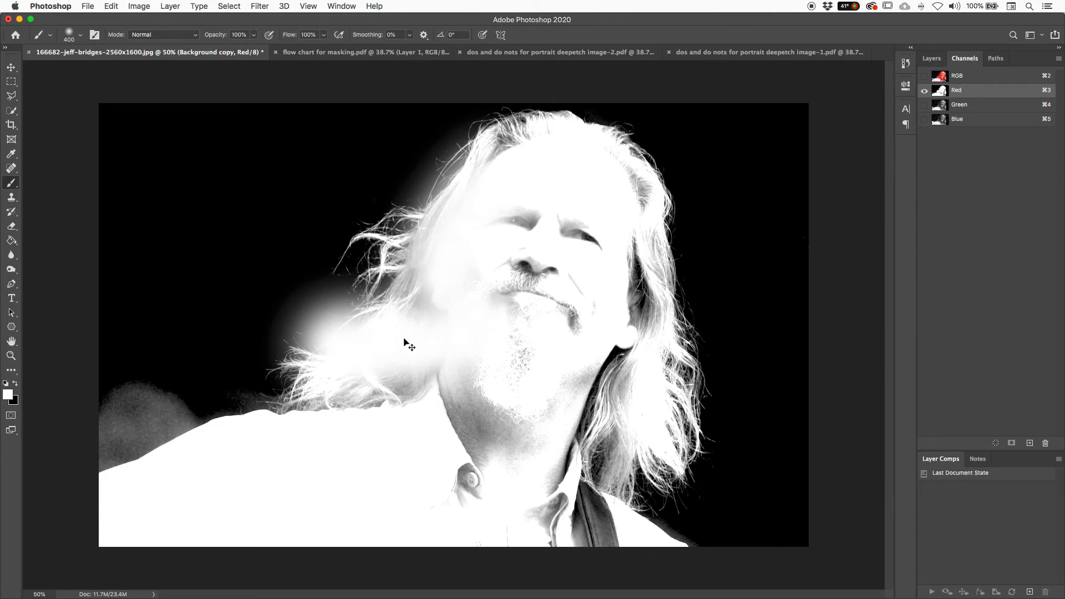
key(super+z)
key(super+z)
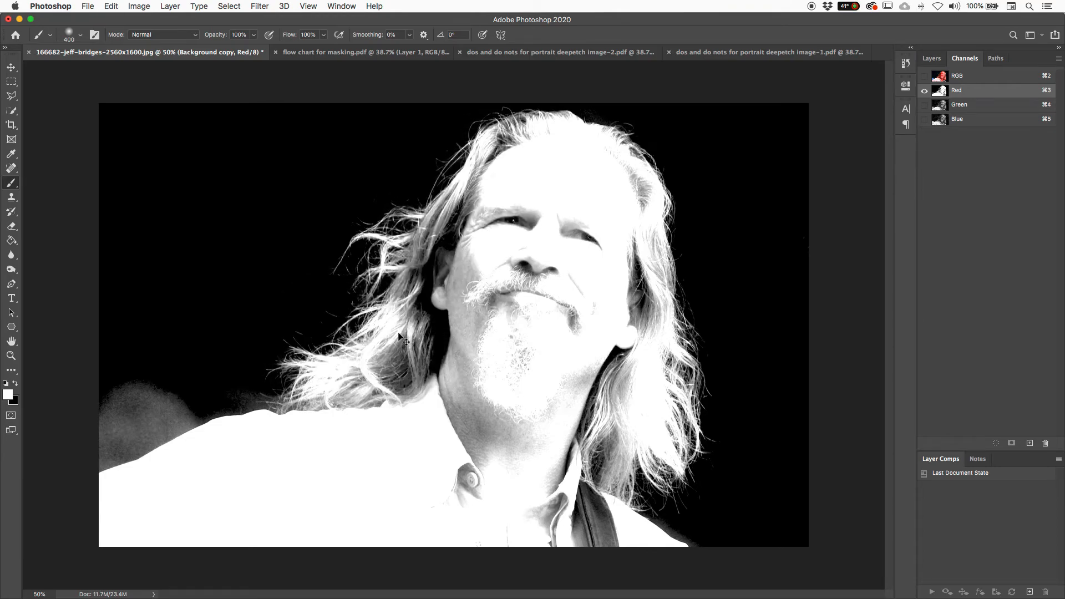
Step: Switch the brush to the Hard Round tip and reduce its size to 175 px
click(70, 37)
click(198, 159)
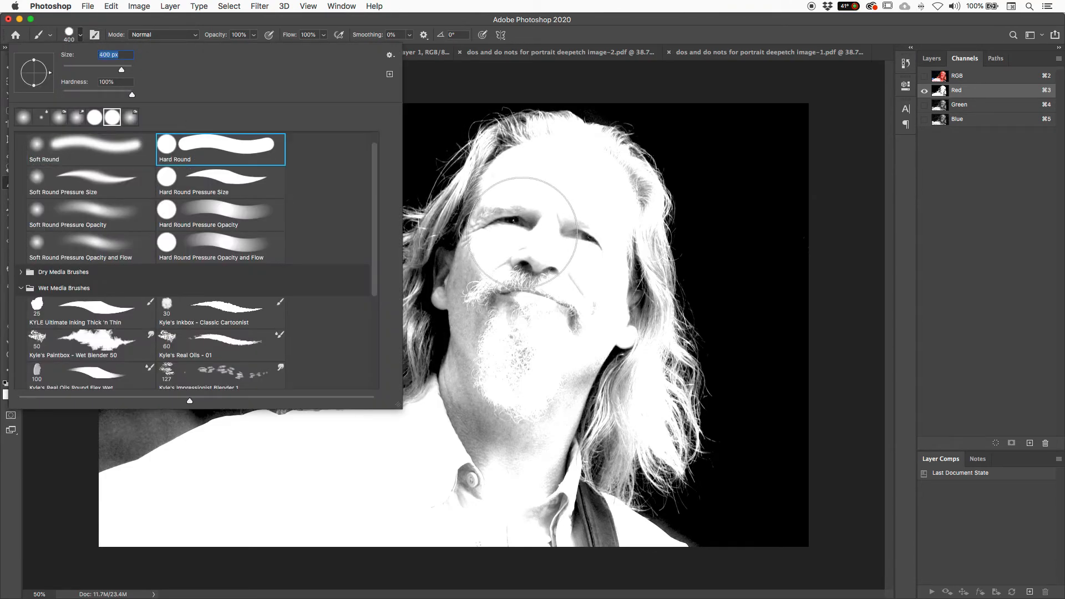
key(Return)
key(bracketleft)
key(bracketleft)
key(bracketleft)
key(bracketleft)
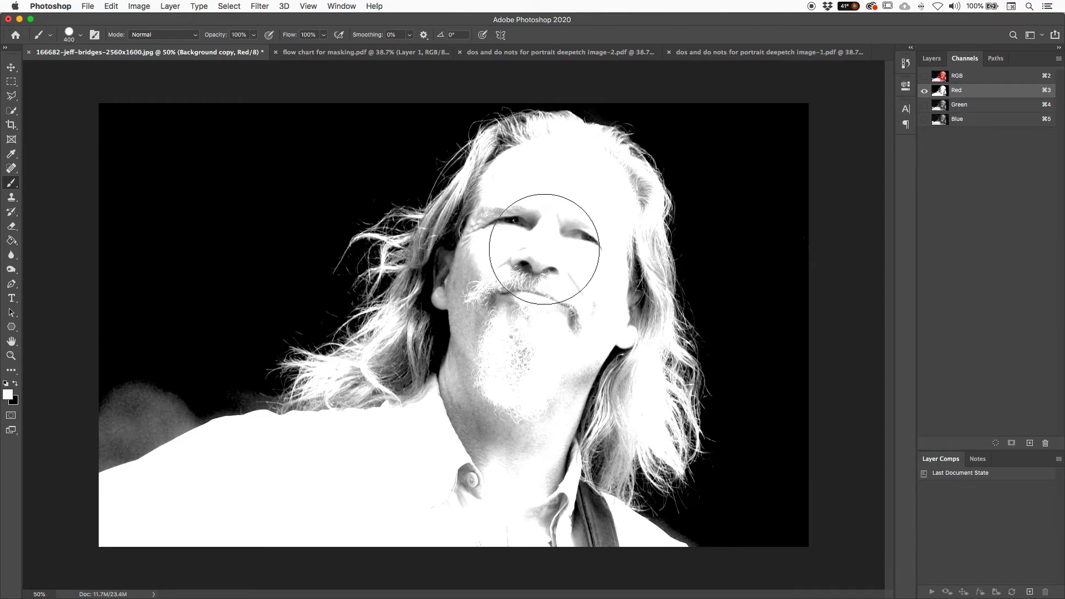
Step: Paint the man's face, beard, neck, inner hair and shirt solid white in the Red channel, keeping the outer hair strands untouched
mouse_move(511, 160)
mouse_down()
mouse_move(443, 271)
mouse_move(430, 366)
mouse_move(432, 400)
mouse_move(468, 452)
mouse_move(465, 508)
mouse_move(474, 478)
mouse_up()
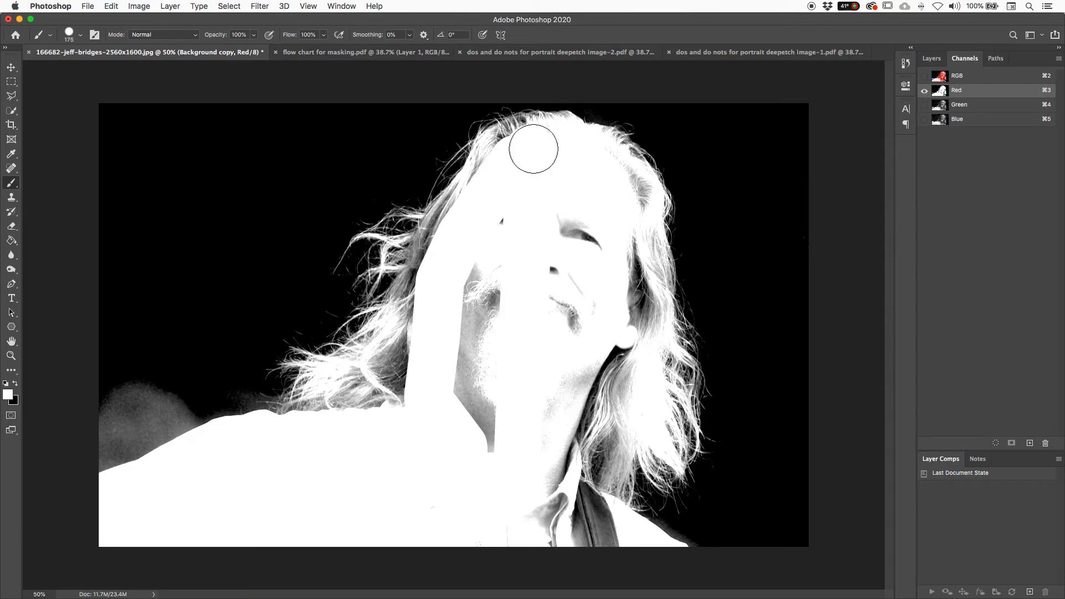
mouse_move(610, 174)
mouse_down()
mouse_move(630, 211)
mouse_move(631, 294)
mouse_move(615, 305)
mouse_move(652, 298)
mouse_move(618, 392)
mouse_move(580, 448)
mouse_move(594, 453)
mouse_move(599, 437)
mouse_move(590, 481)
mouse_move(590, 329)
mouse_move(517, 424)
mouse_move(517, 329)
mouse_move(488, 295)
mouse_move(475, 442)
mouse_move(489, 358)
mouse_move(471, 334)
mouse_move(569, 250)
mouse_move(556, 228)
mouse_move(482, 230)
mouse_move(553, 337)
mouse_move(465, 327)
mouse_move(373, 437)
mouse_move(401, 371)
mouse_move(391, 373)
mouse_move(427, 317)
mouse_move(339, 419)
mouse_move(398, 395)
mouse_move(429, 290)
mouse_move(407, 332)
mouse_move(450, 227)
mouse_up()
mouse_move(459, 518)
mouse_down()
mouse_move(565, 512)
mouse_move(596, 537)
mouse_move(471, 542)
mouse_move(487, 501)
mouse_up()
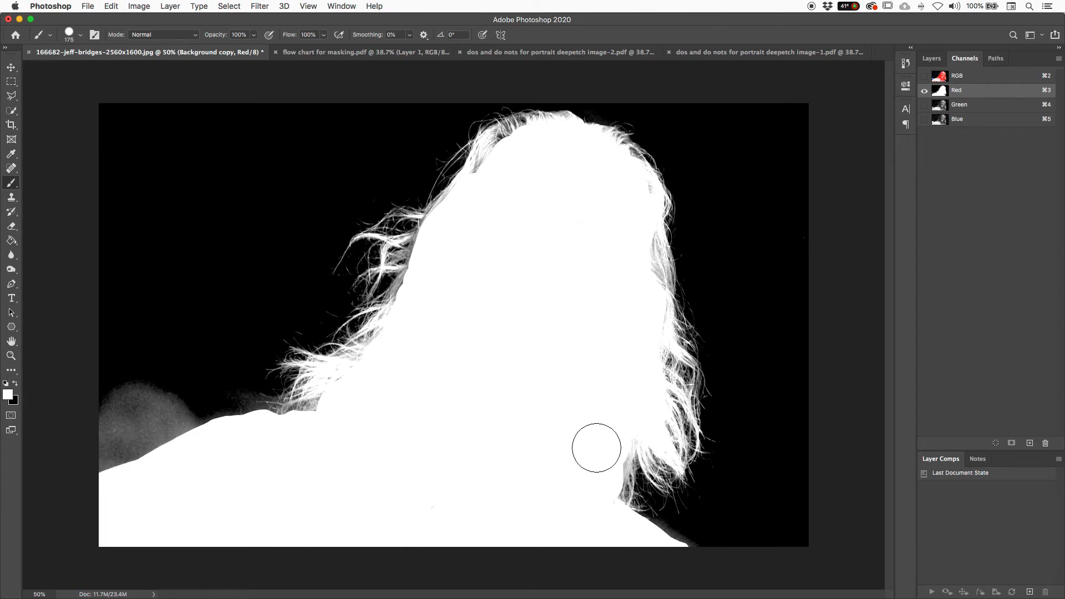
drag(505, 158, 511, 149)
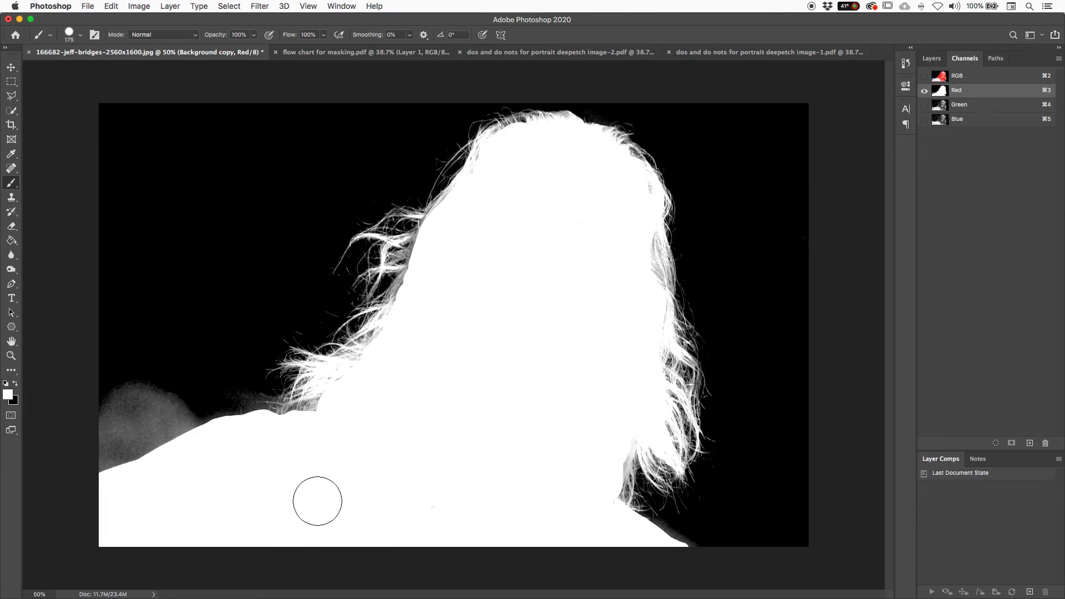
drag(368, 541, 568, 503)
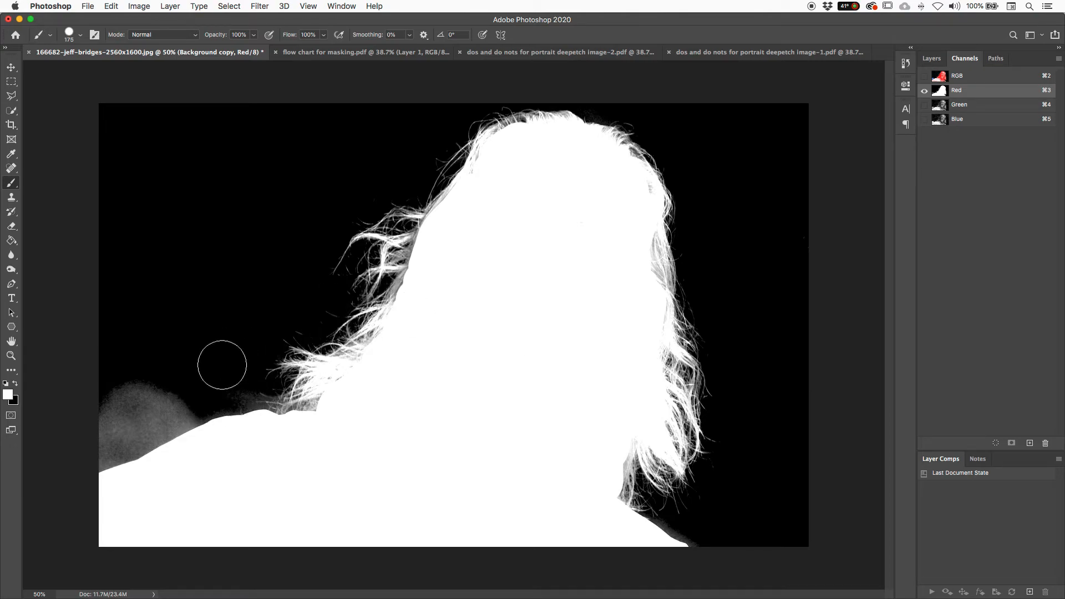
Step: Paint black over the grey patch above the left shoulder with the hard brush, keeping clear of the shoulder edge
key(x)
mouse_move(163, 352)
mouse_down()
mouse_move(106, 414)
mouse_move(168, 402)
mouse_move(82, 423)
mouse_up()
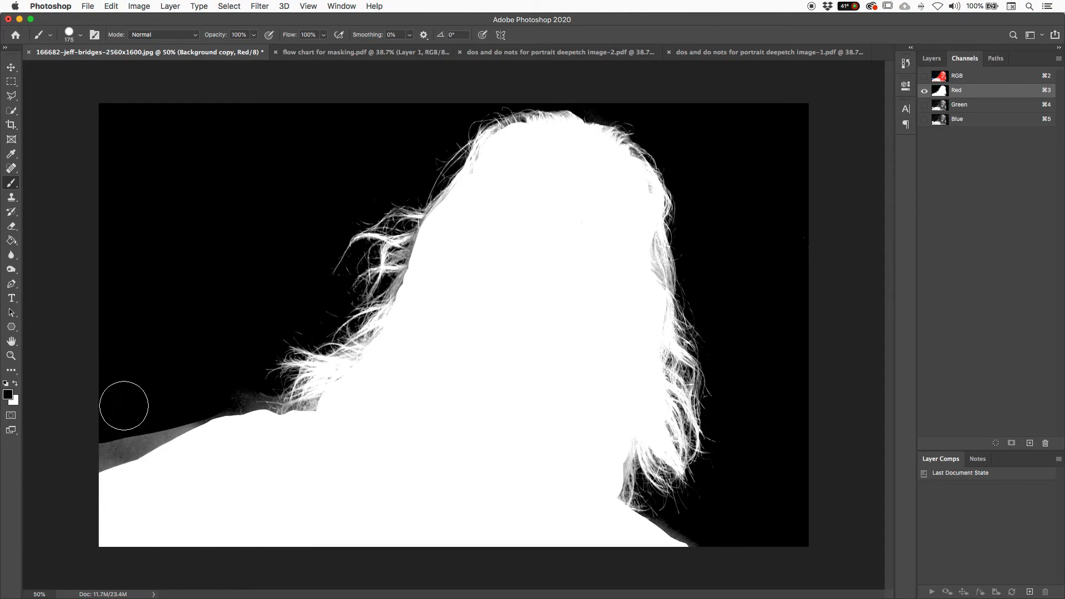
key(super+z)
drag(191, 373, 107, 399)
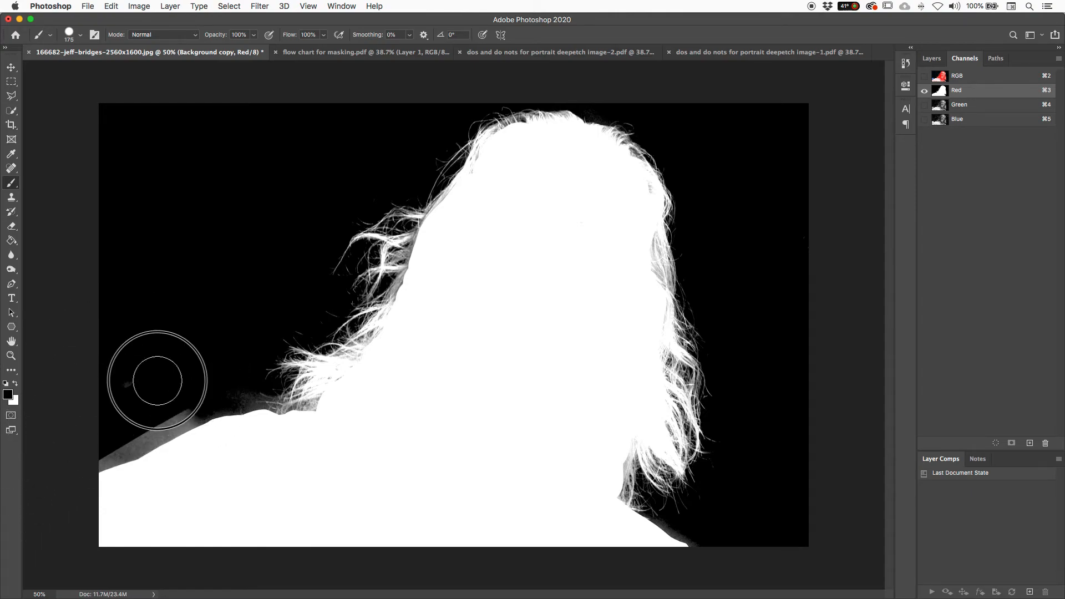
key(super+z)
Step: Select the background above the left shoulder with the Polygonal Lasso, tracing the white shoulder edge closely
key(super+plus)
key(super+plus)
drag(232, 345, 742, 149)
key(l)
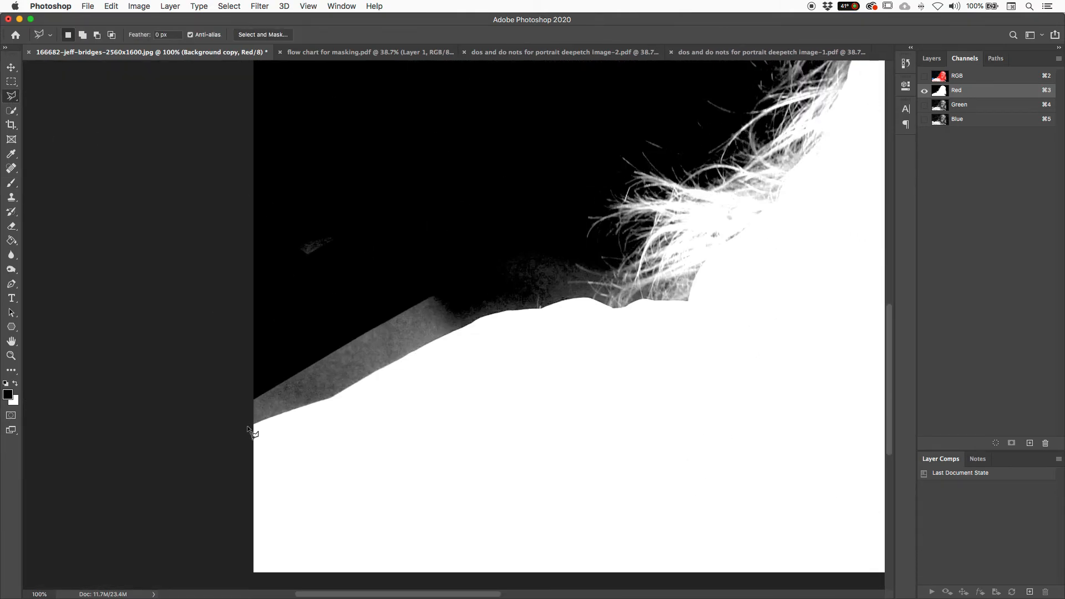
click(264, 421)
click(286, 413)
click(329, 399)
click(368, 373)
click(438, 340)
click(456, 330)
click(475, 321)
click(534, 309)
click(470, 165)
click(203, 158)
click(127, 339)
click(127, 339)
Step: Paint the selected background above the left shoulder solid black and remove the selection
key(b)
mouse_move(228, 394)
mouse_down()
mouse_move(325, 372)
mouse_move(433, 314)
mouse_up()
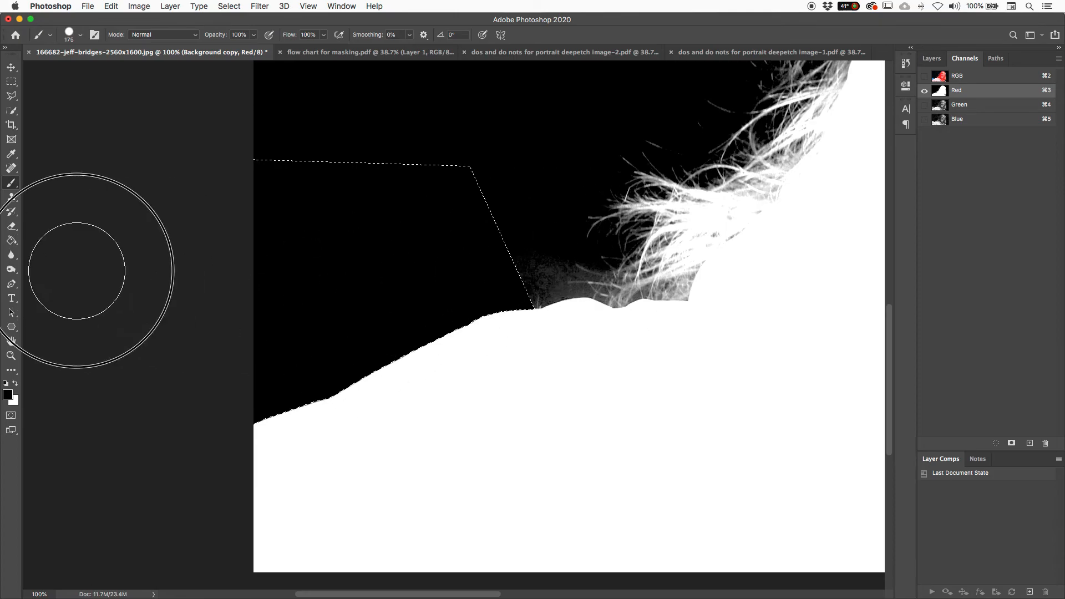
key(super+d)
key(super+minus)
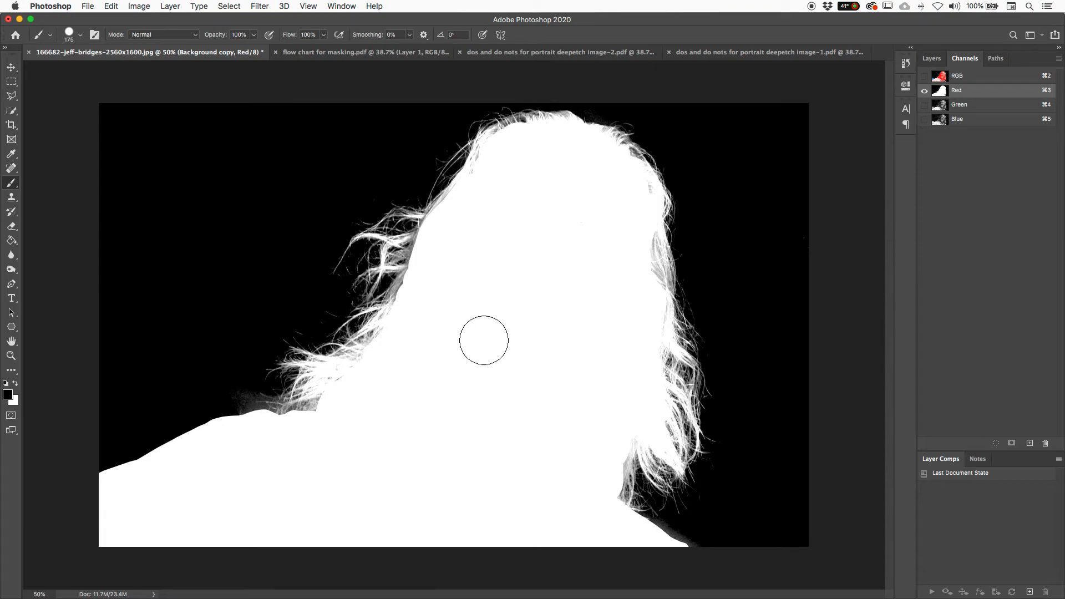
Step: Dodge the inner edge of the lower left hair to white, using the Highlights range at 100% exposure
click(11, 271)
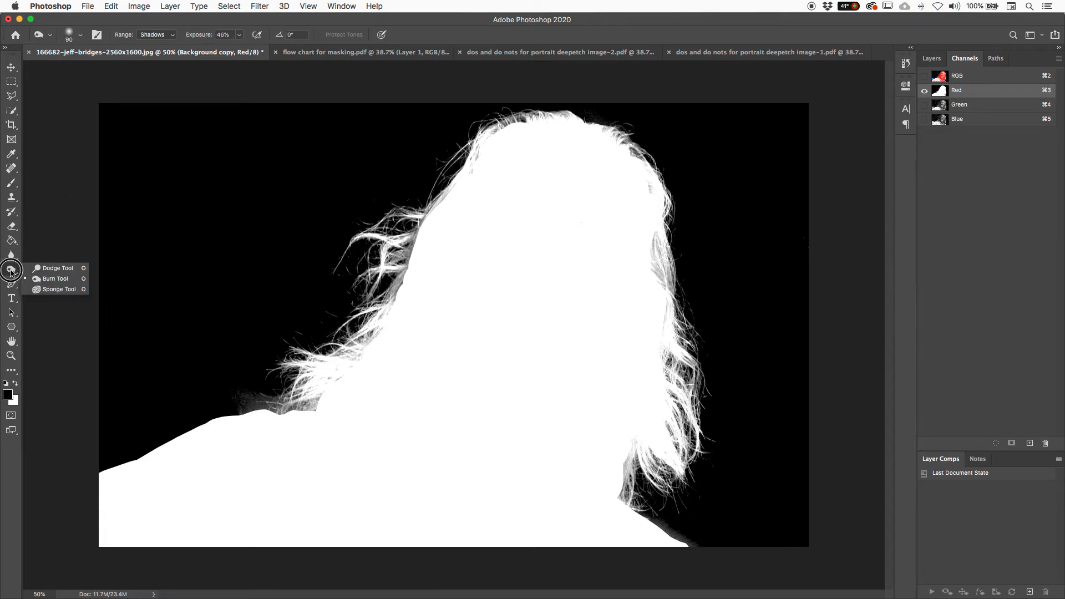
mouse_move(11, 270)
mouse_down()
mouse_move(90, 266)
mouse_move(47, 270)
mouse_up()
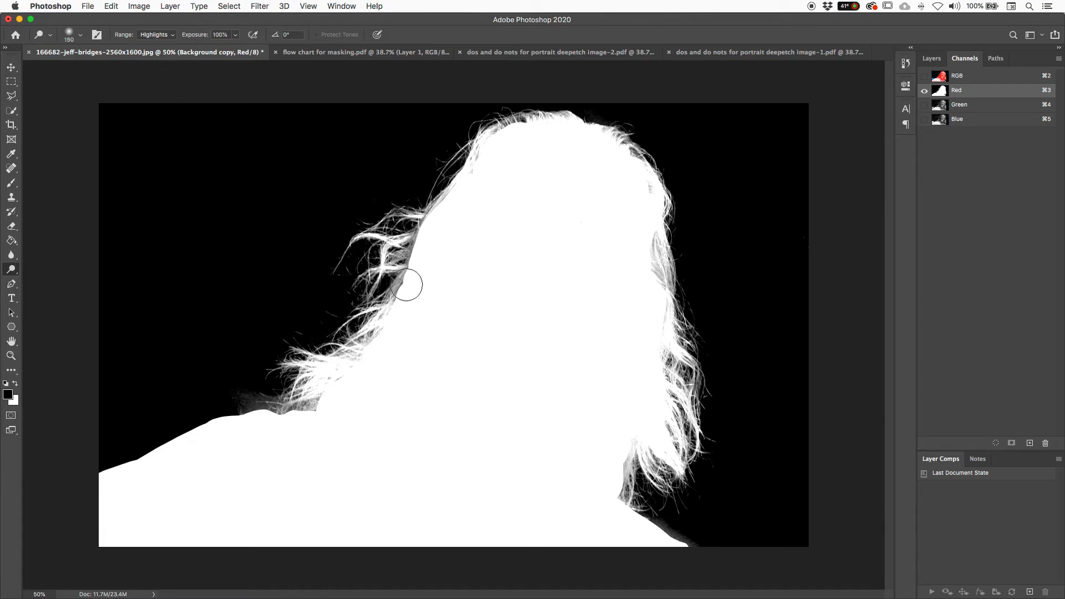
key(super+equal)
click(322, 276)
mouse_move(323, 276)
mouse_down()
mouse_move(369, 234)
mouse_move(335, 308)
mouse_move(348, 316)
mouse_move(253, 400)
mouse_move(352, 345)
mouse_move(237, 426)
mouse_move(210, 429)
mouse_move(193, 489)
mouse_move(207, 468)
mouse_up()
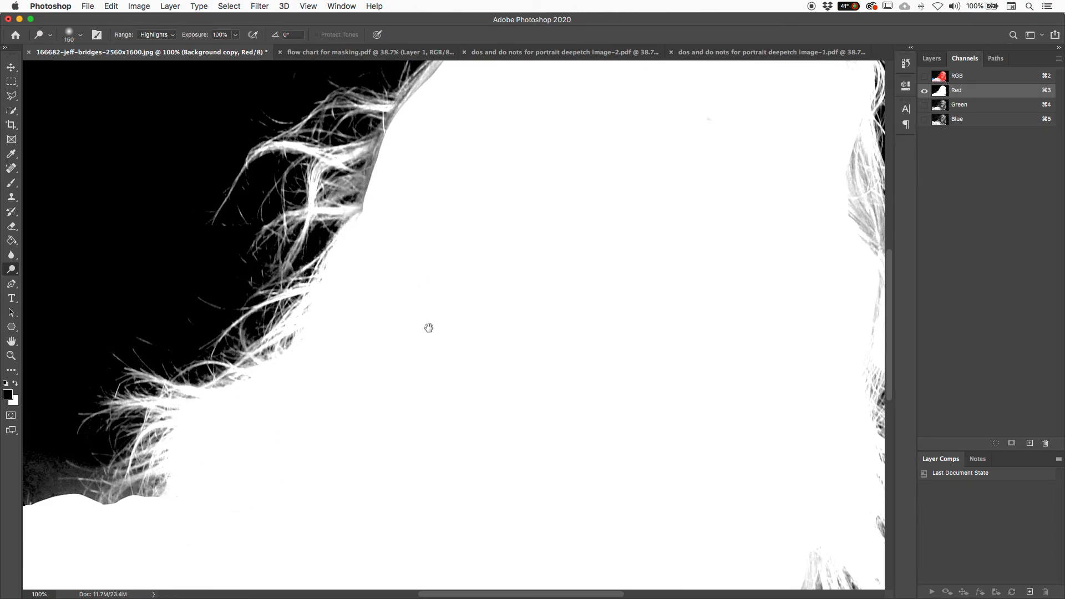
Step: Dodge the grey areas along the inner edge of the upper left hair and the crown to white
scroll(422, 331, up, 5)
scroll(416, 352, left, 7)
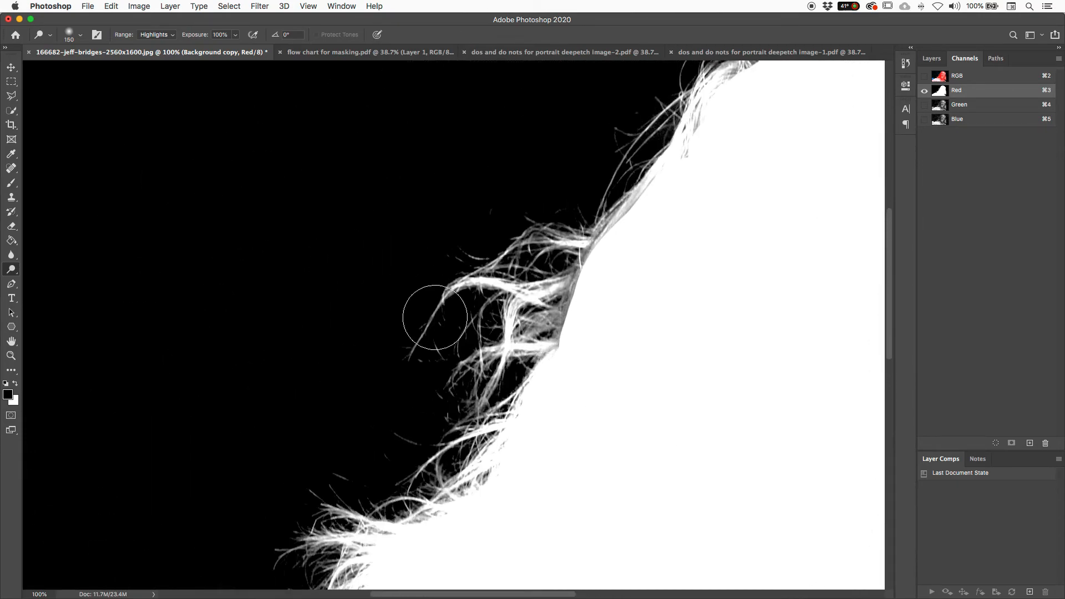
drag(481, 292, 435, 336)
key(super+z)
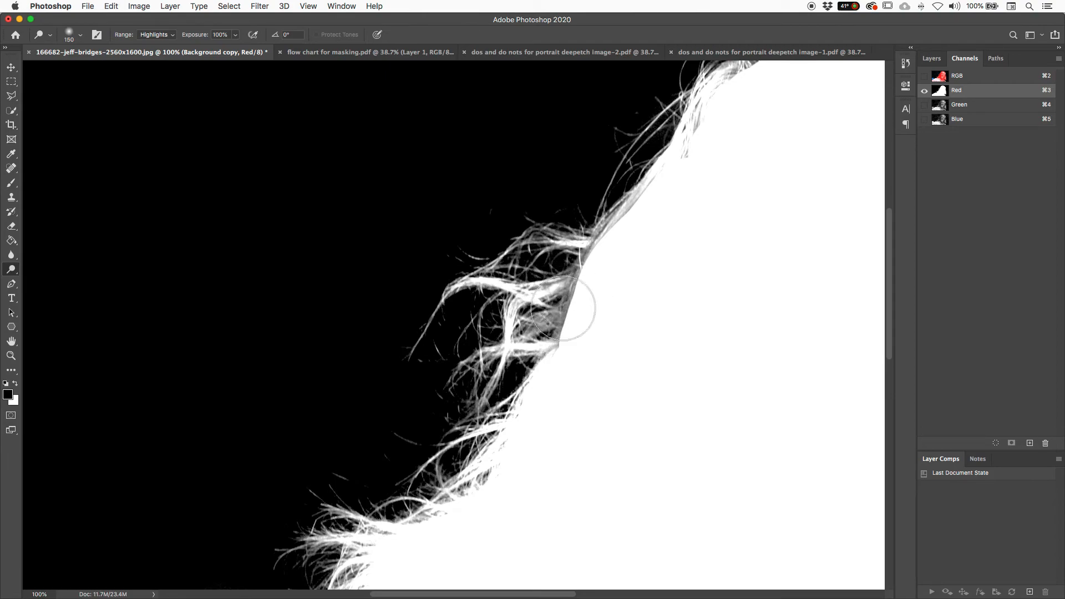
mouse_move(548, 307)
mouse_down()
mouse_move(581, 312)
mouse_move(575, 345)
mouse_move(589, 289)
mouse_up()
drag(604, 236, 660, 190)
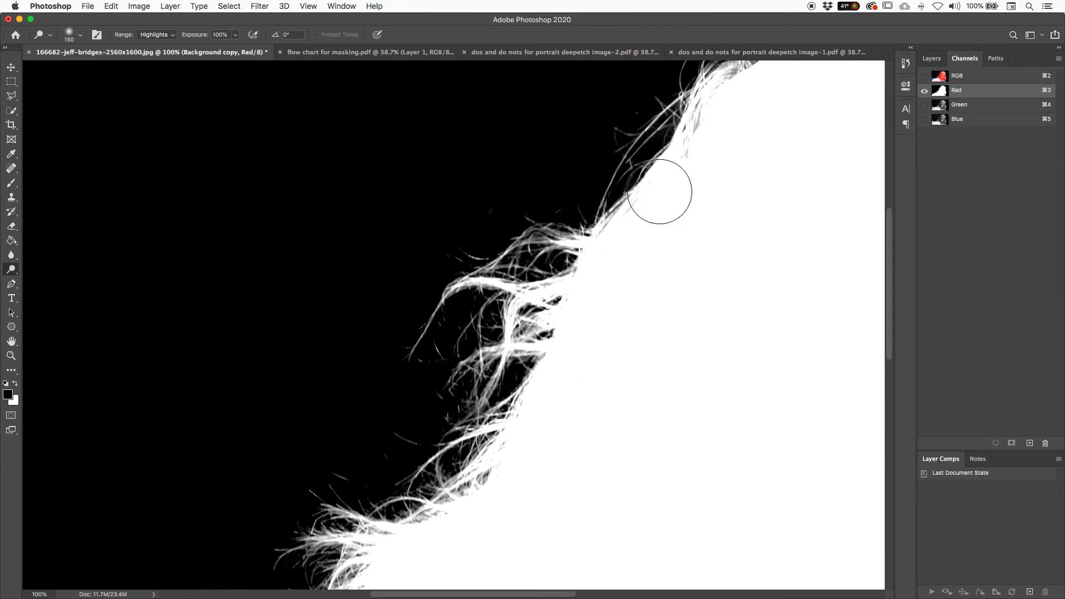
scroll(546, 399, up, 10)
mouse_move(598, 277)
mouse_down()
mouse_move(617, 261)
mouse_move(599, 275)
mouse_move(658, 281)
mouse_move(630, 265)
mouse_move(609, 282)
mouse_move(704, 247)
mouse_up()
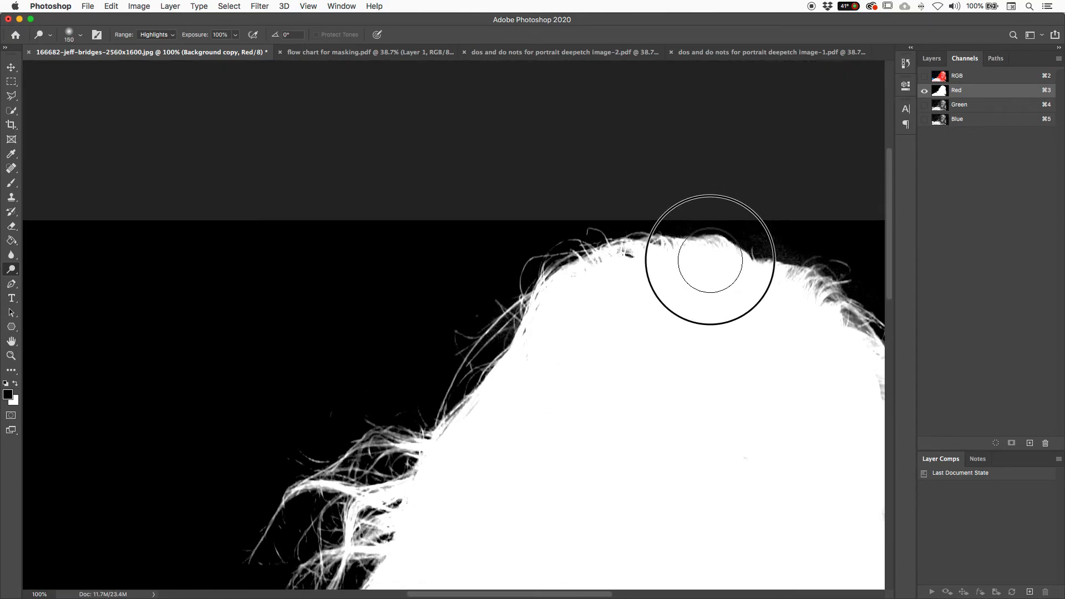
Step: Dodge the inner edge of the hair from the upper right of the head down its right side
scroll(720, 335, right, 5)
scroll(721, 335, up, 2)
click(698, 364)
mouse_move(698, 365)
mouse_down()
mouse_move(713, 368)
mouse_move(707, 375)
mouse_up()
scroll(437, 287, right, 5)
scroll(437, 288, down, 4)
drag(572, 361, 616, 488)
mouse_move(558, 442)
mouse_down()
mouse_move(487, 395)
mouse_move(419, 308)
mouse_up()
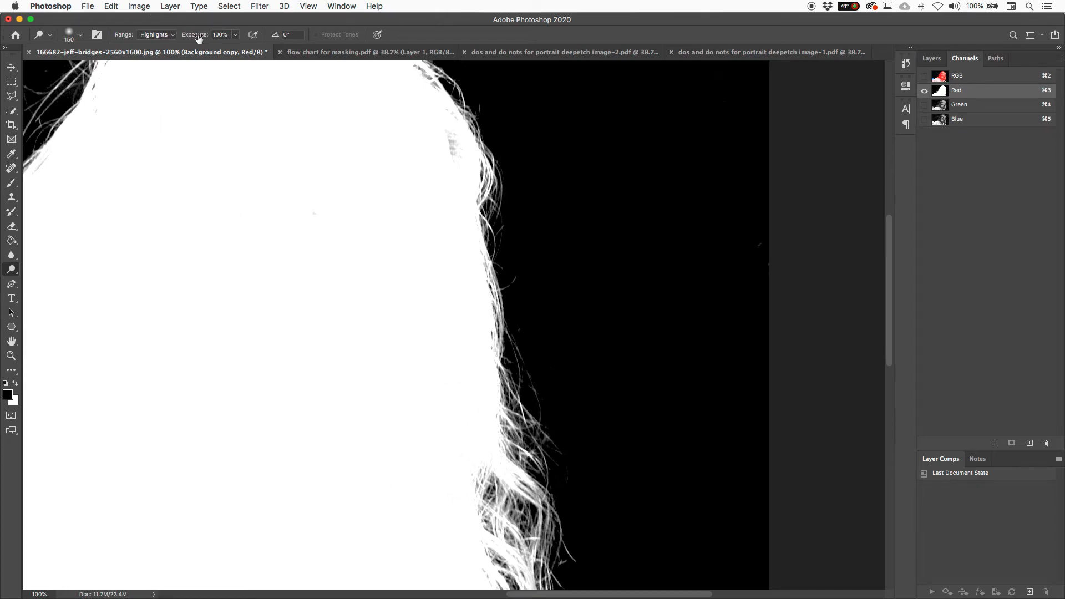
Step: Dodge the inner edge of the lower right hair down to the right shoulder
scroll(354, 164, down, 5)
scroll(355, 164, right, 2)
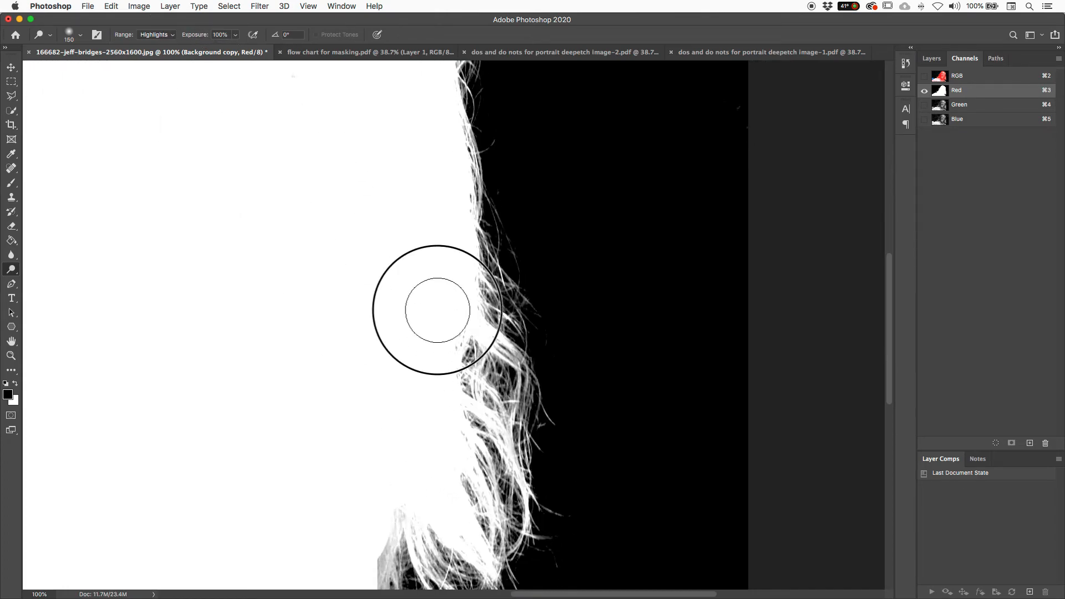
scroll(438, 310, down, 5)
scroll(437, 310, right, 1)
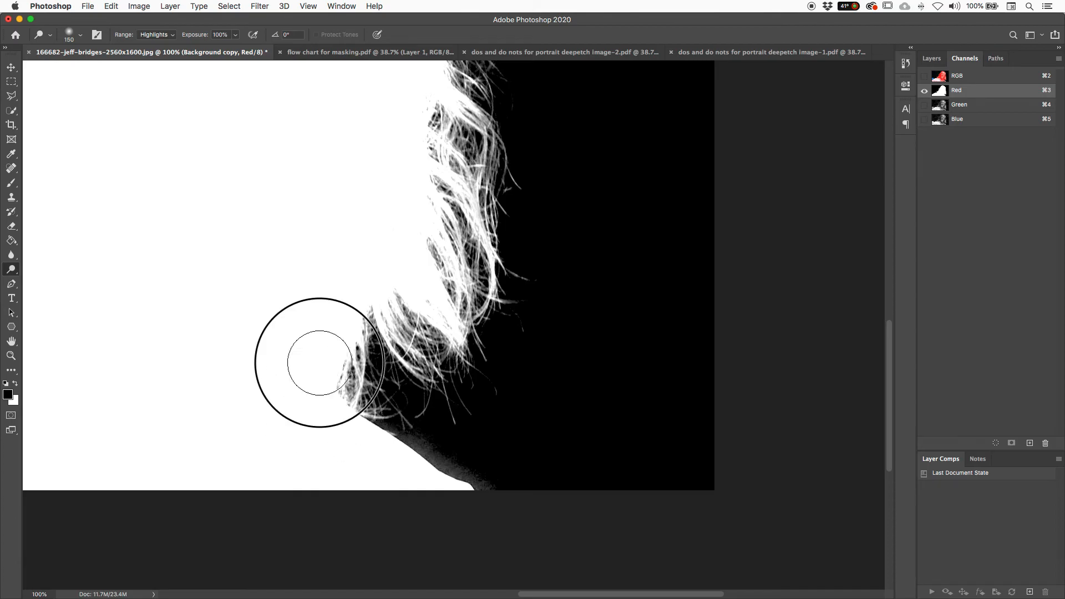
scroll(283, 154, left, 10)
scroll(283, 155, up, 3)
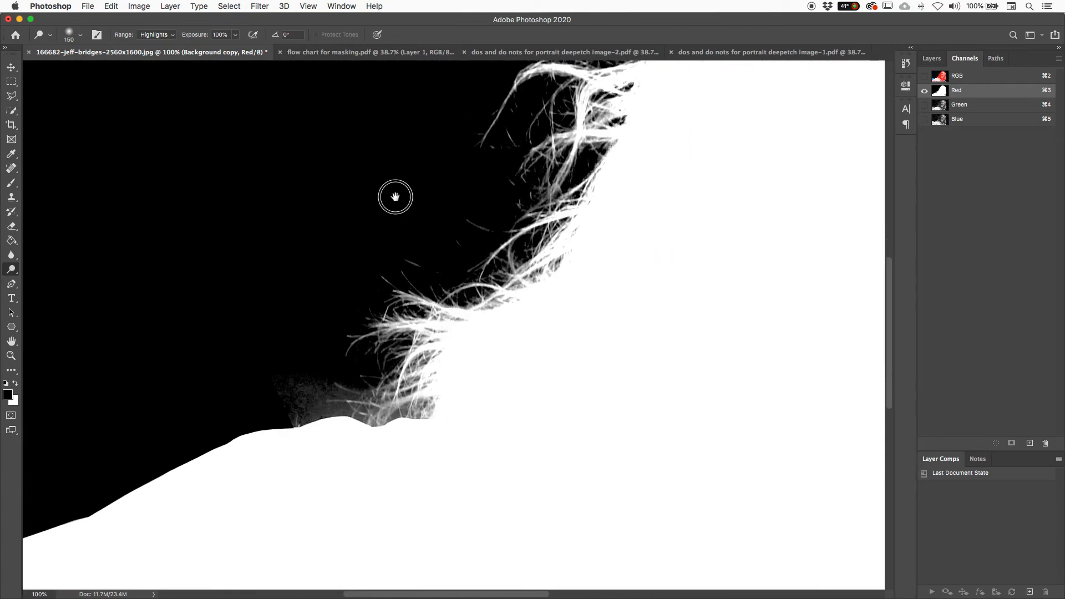
Step: Dodge the hair strands just above the left shoulder, lowering the exposure to 72%
mouse_move(416, 428)
mouse_down()
mouse_move(400, 418)
mouse_move(357, 428)
mouse_move(350, 400)
mouse_up()
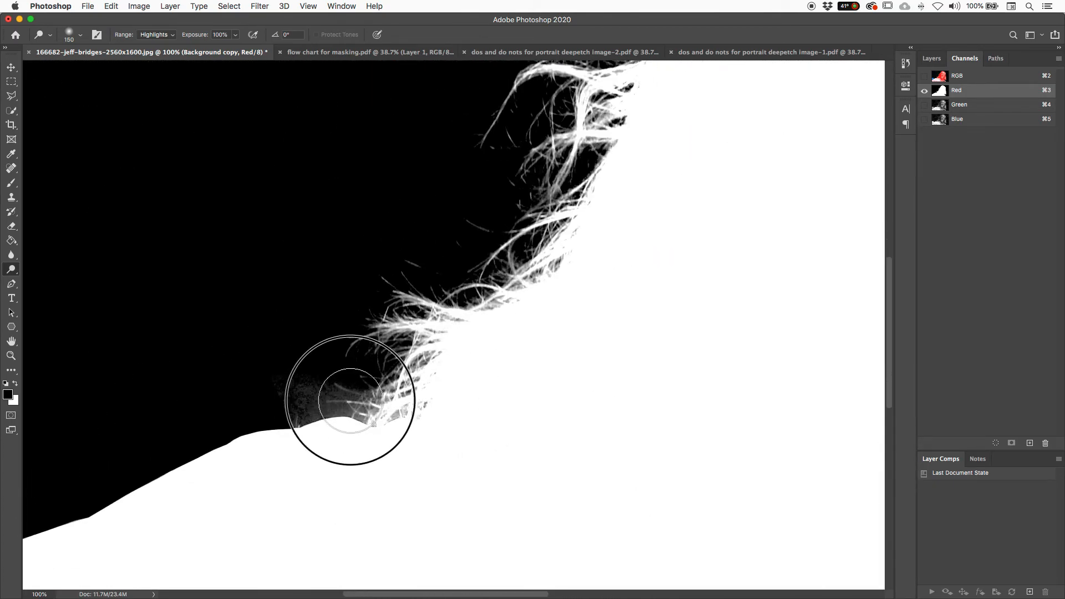
drag(187, 37, 172, 35)
mouse_move(358, 394)
mouse_down()
mouse_move(372, 405)
mouse_move(439, 399)
mouse_move(517, 311)
mouse_move(468, 382)
mouse_up()
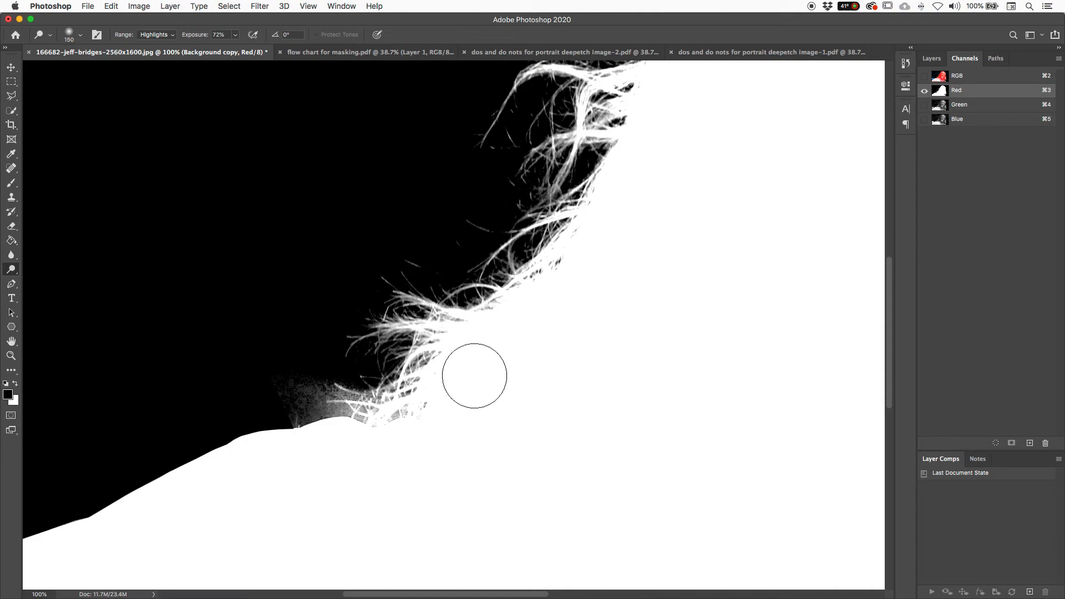
Step: Burn the grey haze beside the hair above the left shoulder to black, using the Shadows range at 46% exposure
drag(11, 269, 55, 277)
key(bracketright)
key(bracketright)
key(bracketright)
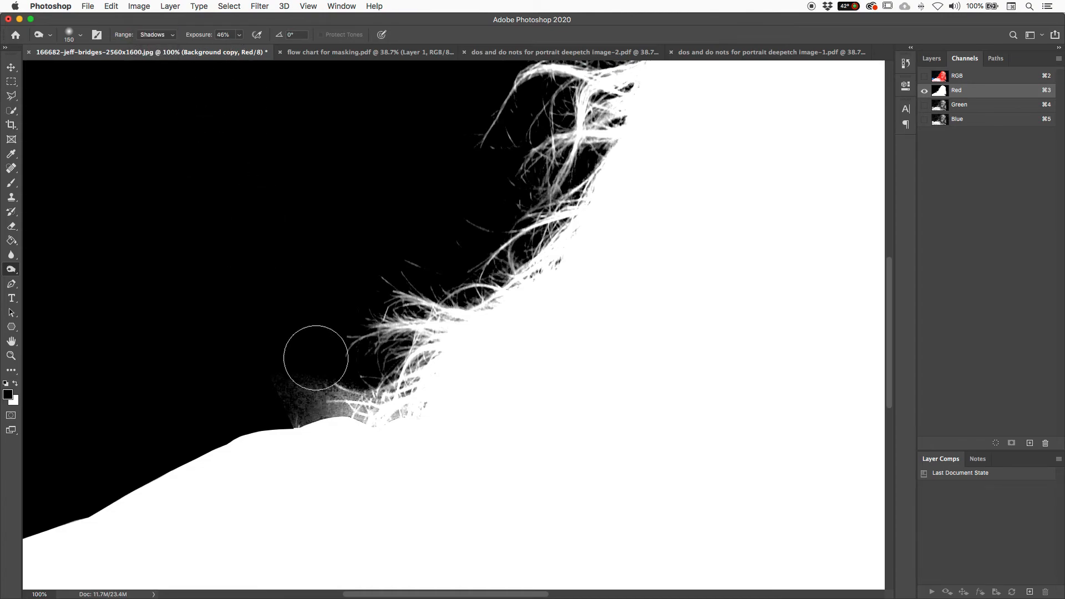
mouse_move(290, 394)
mouse_down()
mouse_move(380, 402)
mouse_move(355, 402)
mouse_up()
Step: Set the Burn range to Midtones and darken the remaining grey between the strands above the left shoulder
click(156, 35)
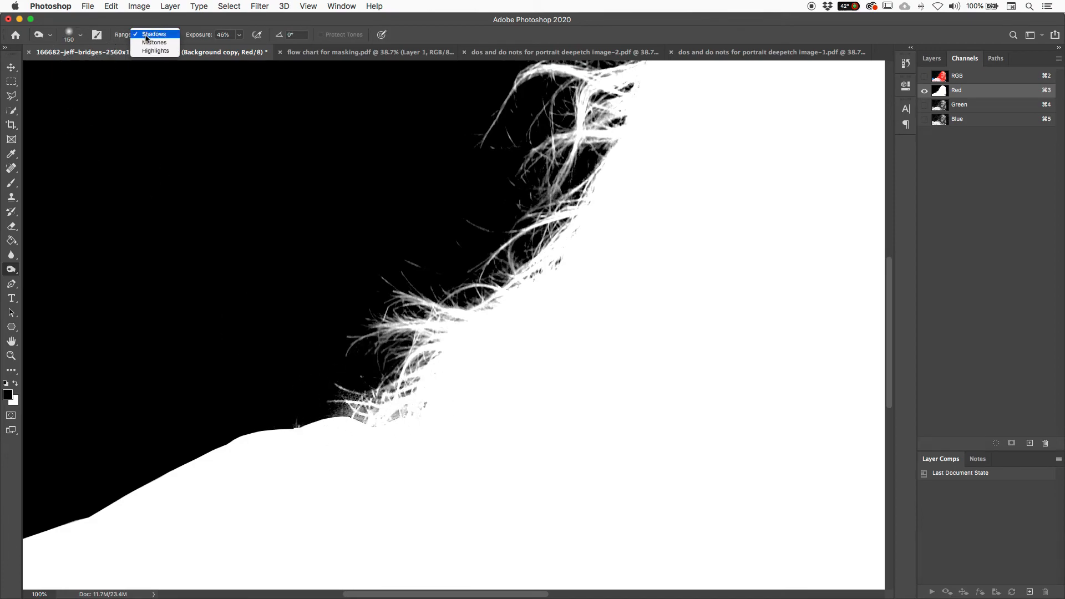
click(154, 40)
mouse_move(377, 333)
mouse_down()
mouse_move(416, 356)
mouse_move(323, 412)
mouse_move(380, 411)
mouse_move(361, 423)
mouse_move(389, 377)
mouse_up()
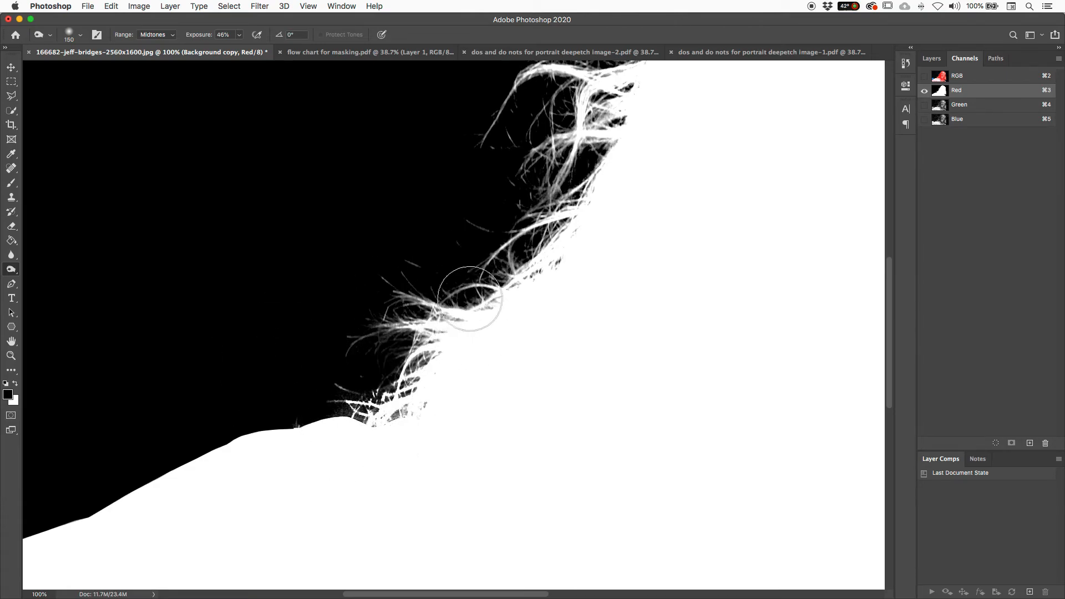
Step: Burn the faint grey haze in the background just above the right part of the crown to black
mouse_move(482, 249)
mouse_down()
mouse_move(519, 342)
mouse_move(359, 459)
mouse_move(443, 356)
mouse_move(436, 333)
mouse_move(290, 410)
mouse_move(209, 323)
mouse_move(188, 330)
mouse_up()
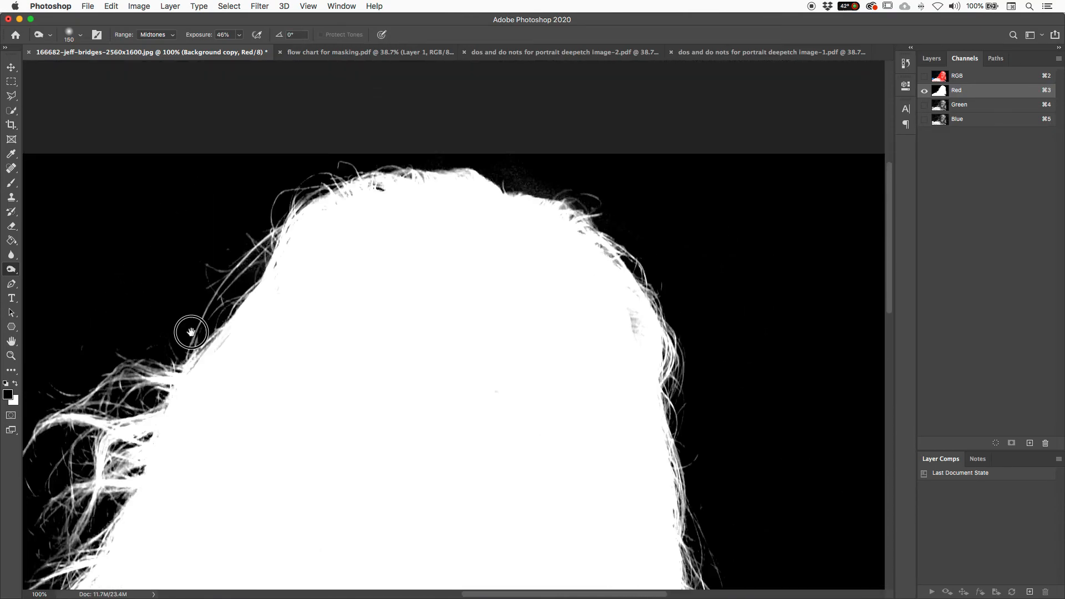
click(576, 187)
drag(575, 187, 518, 185)
Step: Burn the grey background along the right-hand hair and above the right shoulder edge to black
drag(646, 240, 507, 88)
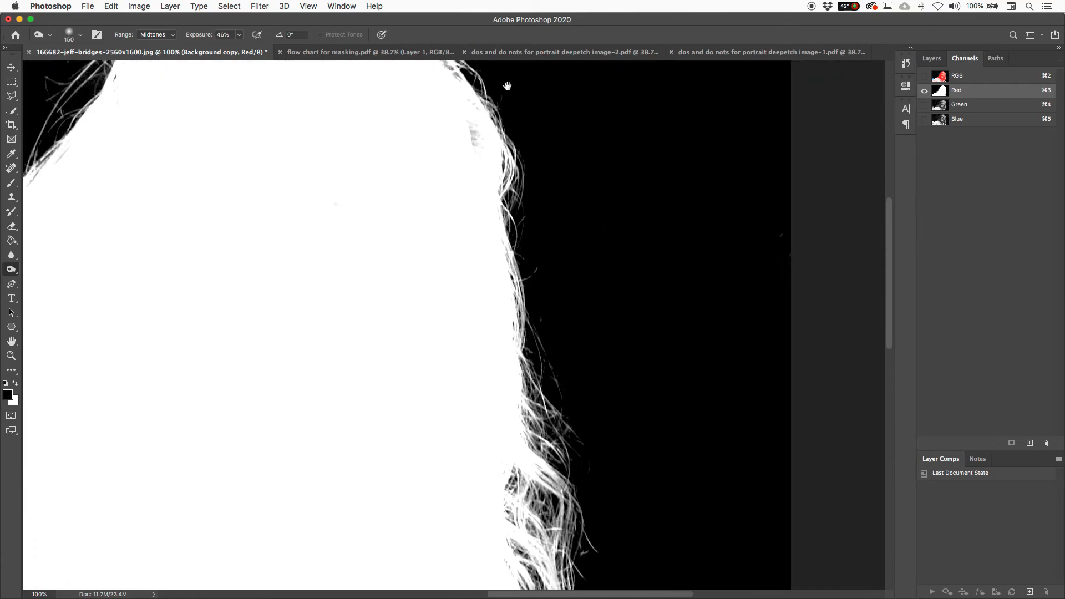
drag(515, 304, 516, 226)
drag(511, 452, 434, 220)
mouse_move(380, 285)
mouse_down()
mouse_move(305, 238)
mouse_move(357, 326)
mouse_move(339, 297)
mouse_move(405, 351)
mouse_move(283, 290)
mouse_up()
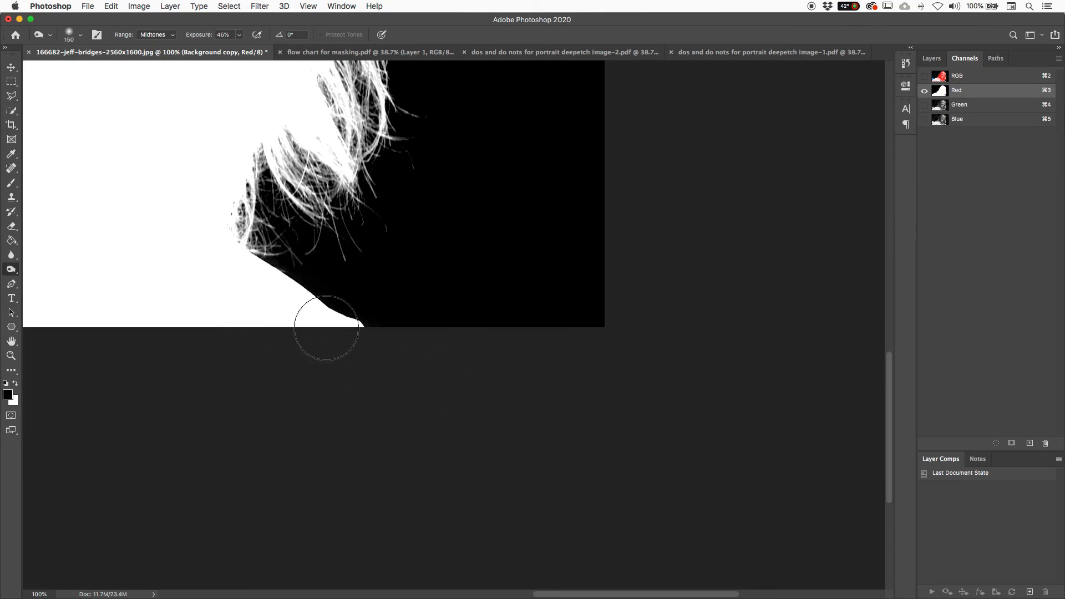
drag(338, 333, 615, 341)
scroll(615, 341, left, 10)
scroll(615, 341, up, 5)
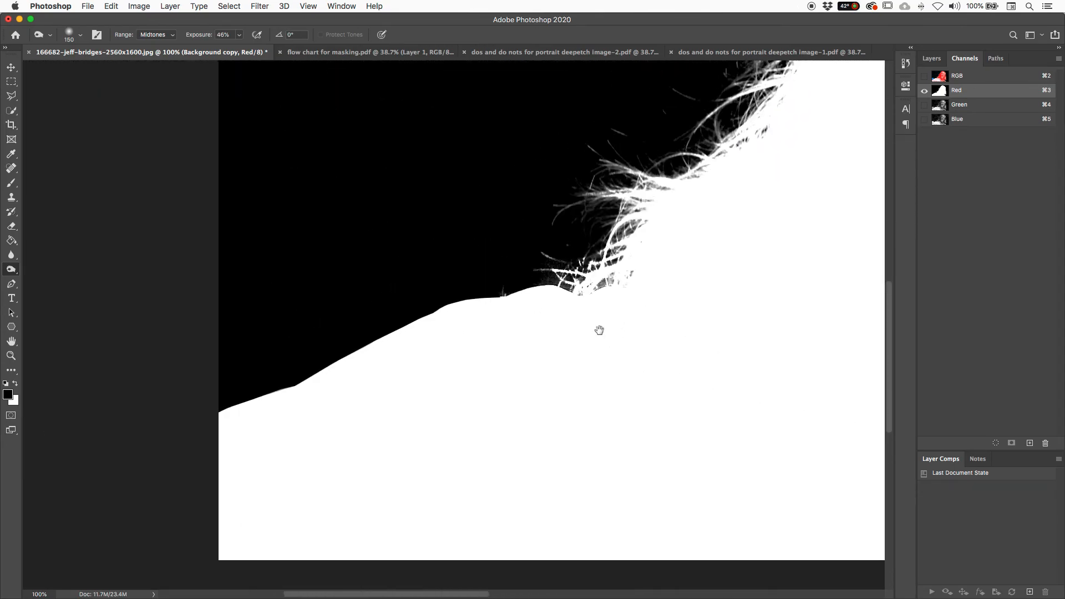
scroll(571, 305, right, 8)
scroll(553, 318, up, 6)
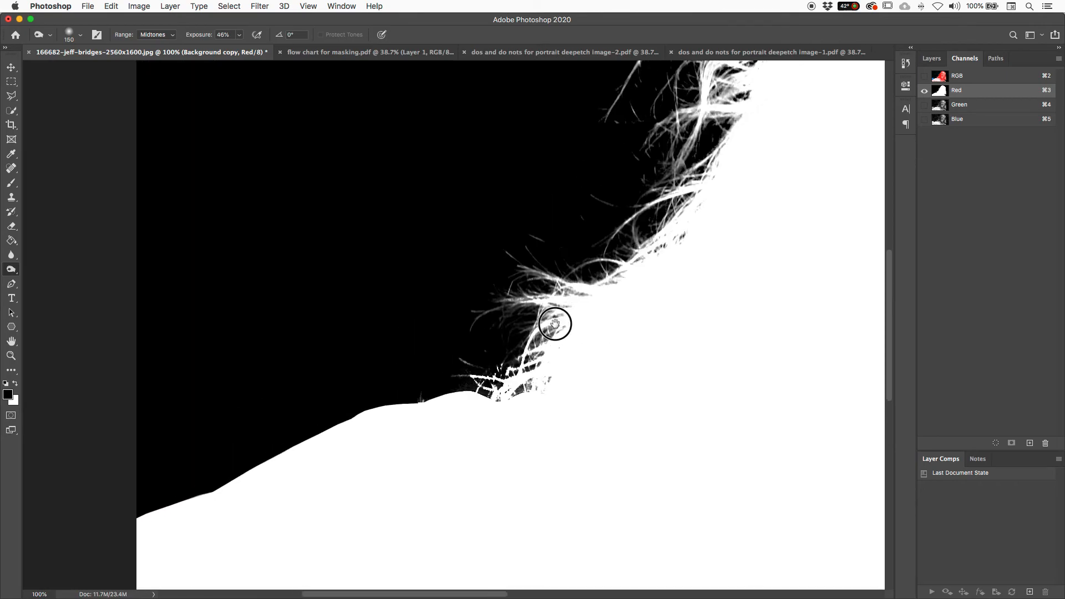
drag(442, 368, 327, 434)
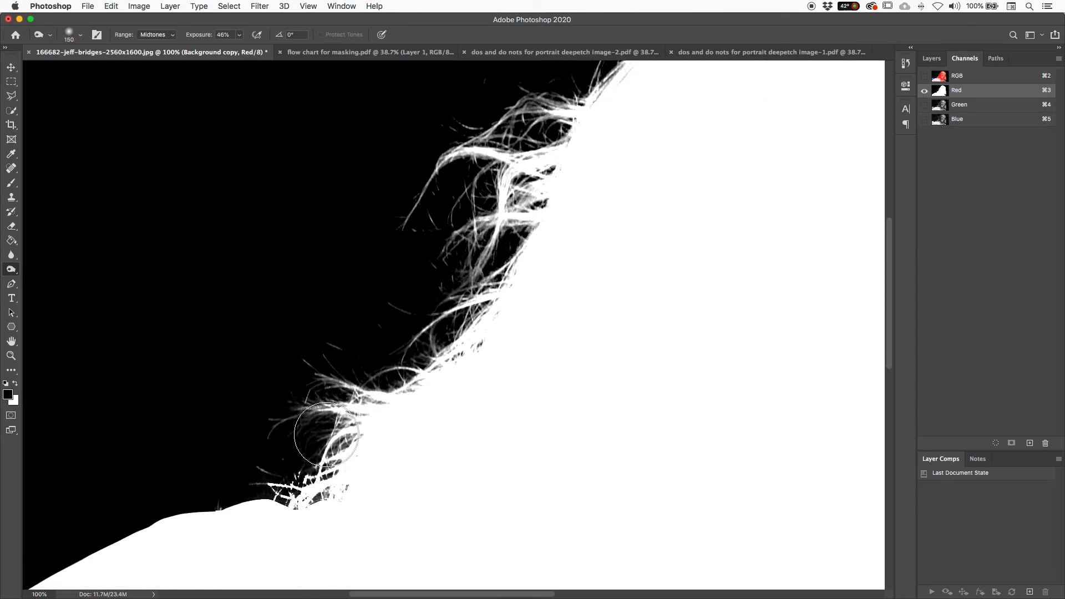
key(super+minus)
key(super+minus)
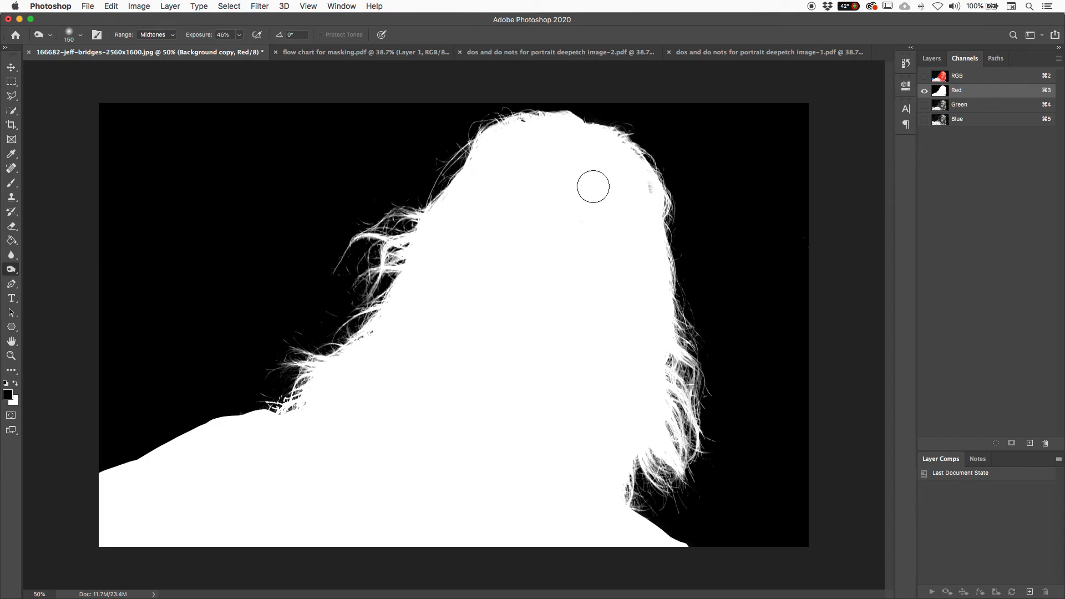
Step: Paint the grey specks inside the upper right hair solid white with a 70 px brush
key(b)
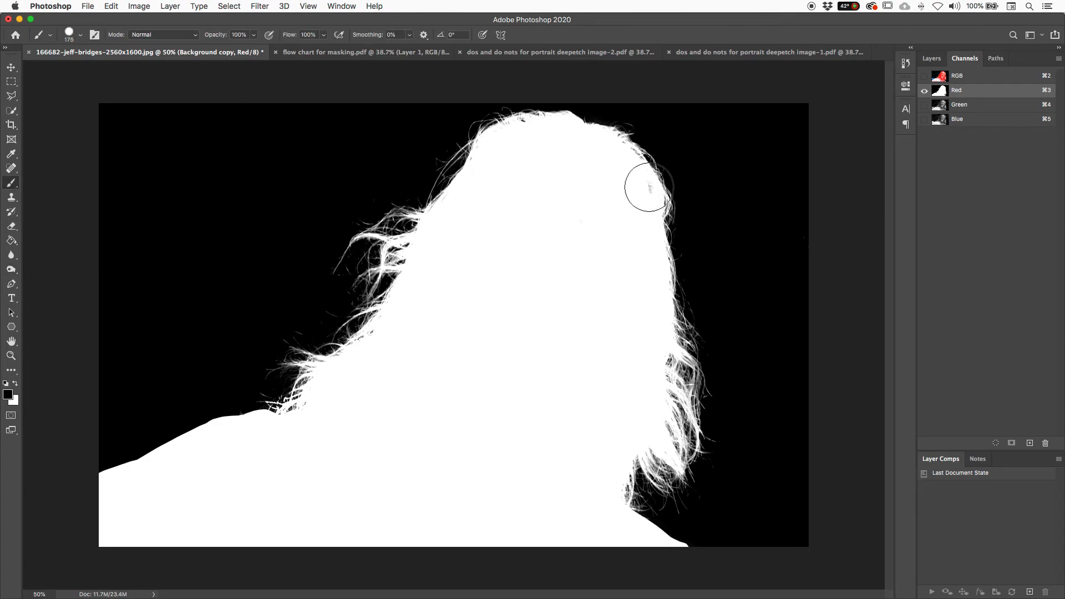
key(bracketleft)
key(bracketleft)
key(bracketleft)
drag(644, 184, 646, 198)
key(super+z)
key(x)
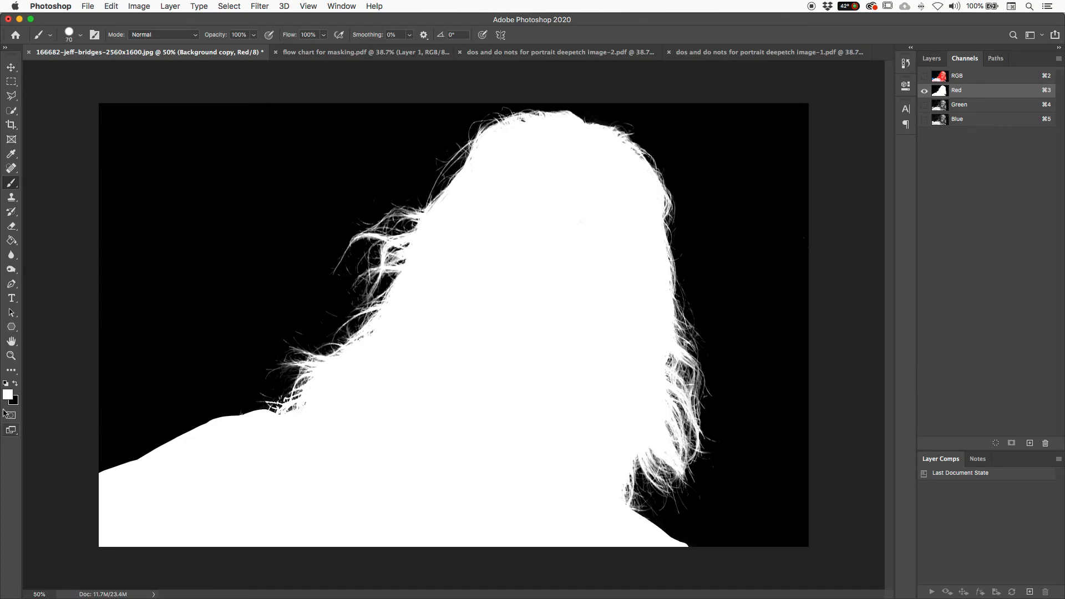
click(15, 384)
click(15, 383)
Step: Load the Red channel's white silhouette as a selection without inverting it
super+click(942, 95)
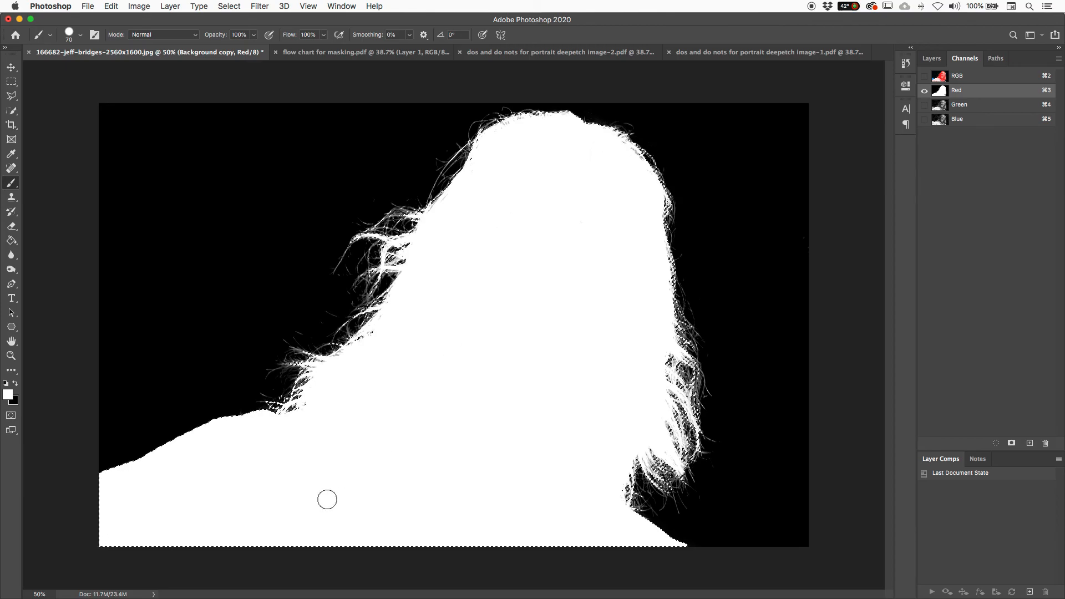
click(223, 7)
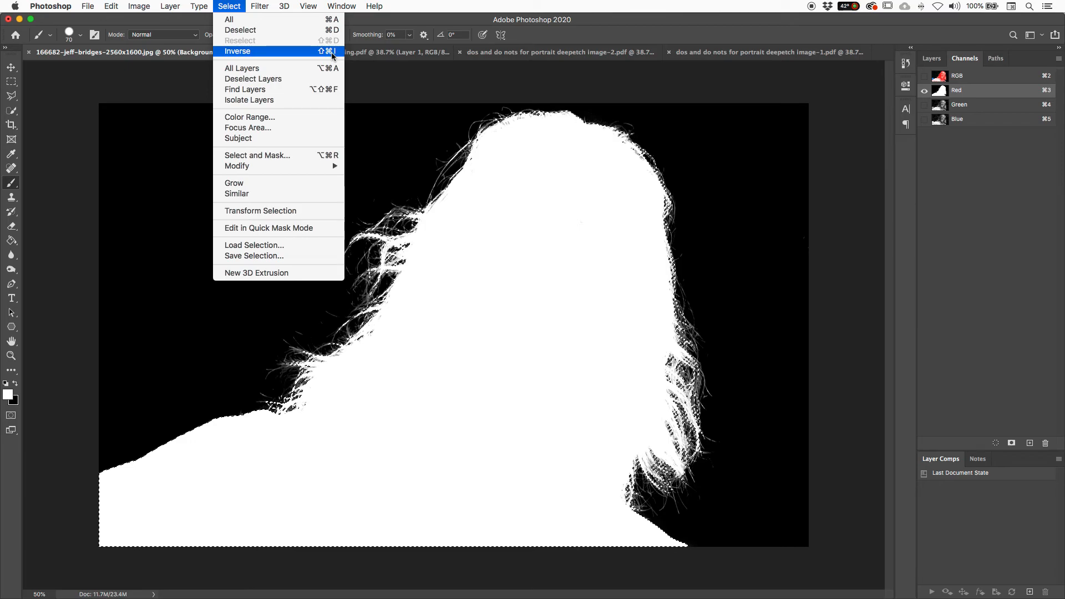
click(686, 132)
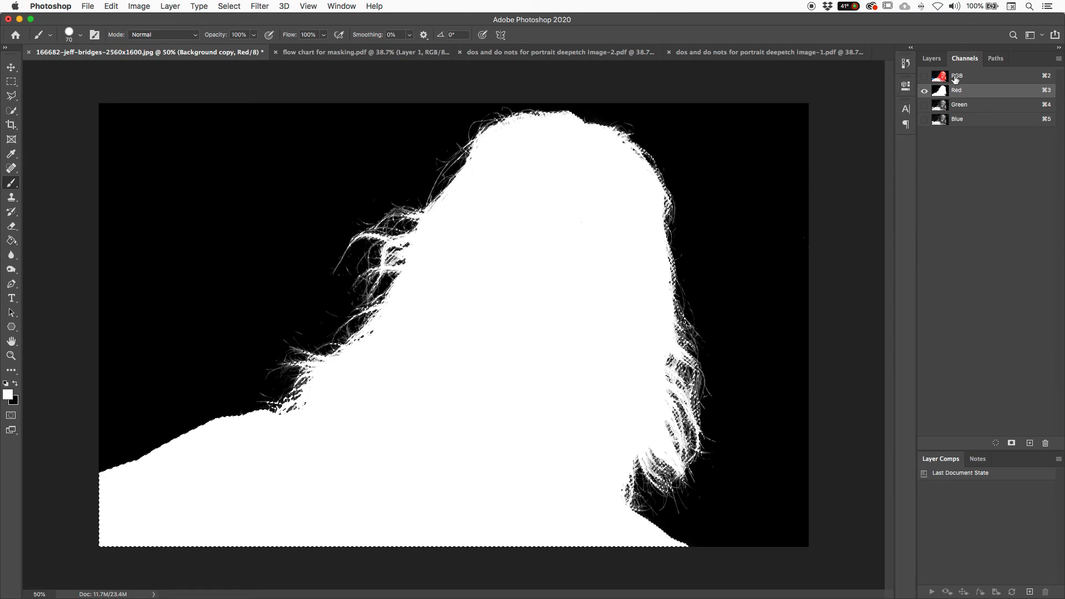
Step: Show the RGB composite again, return to the layers, and toggle the Background copy layer's visibility off and on
click(924, 76)
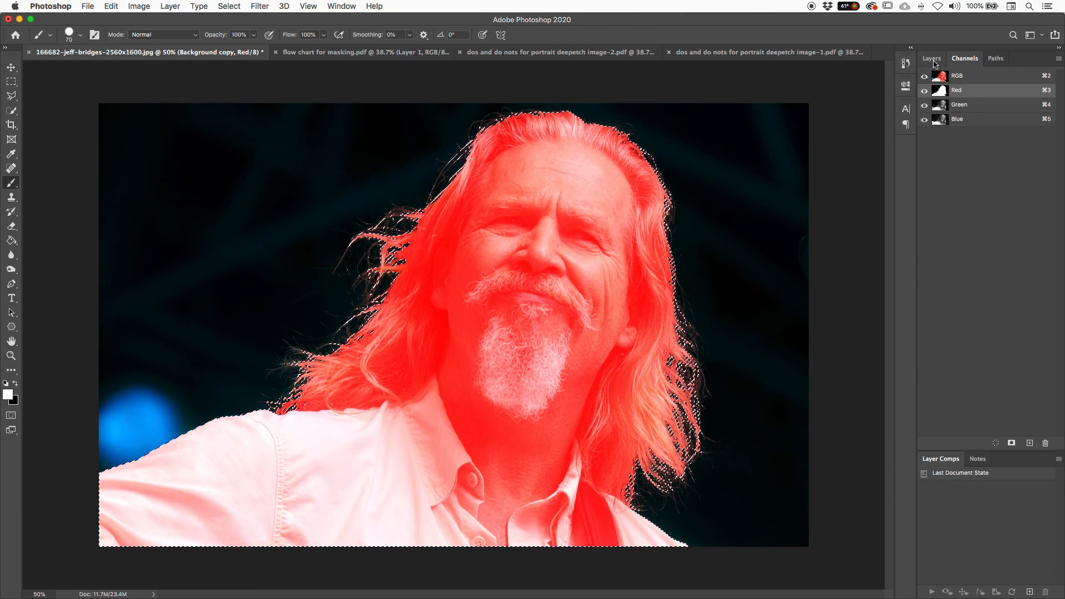
click(934, 64)
click(926, 124)
click(926, 125)
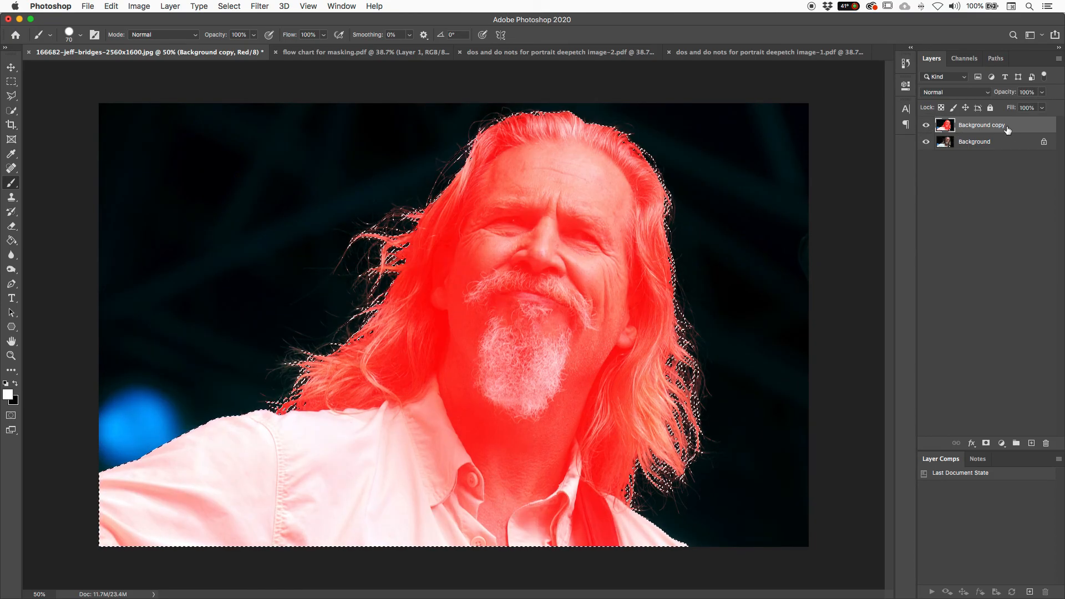
Step: Undo the inversion of the Red channel, select the RGB composite, and return to the layers
key(super+i)
key(super+z)
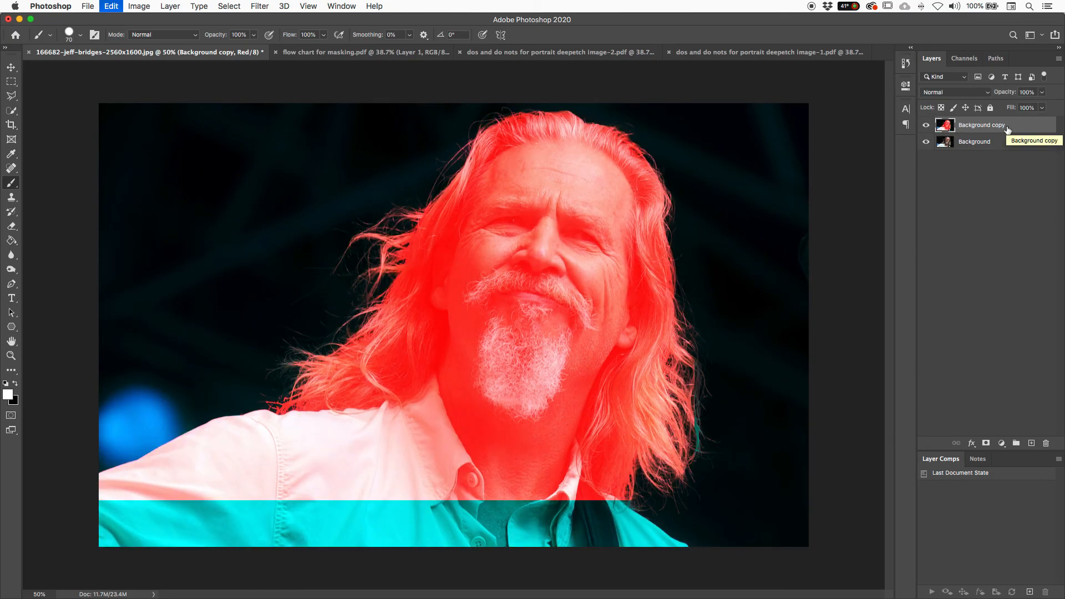
click(964, 58)
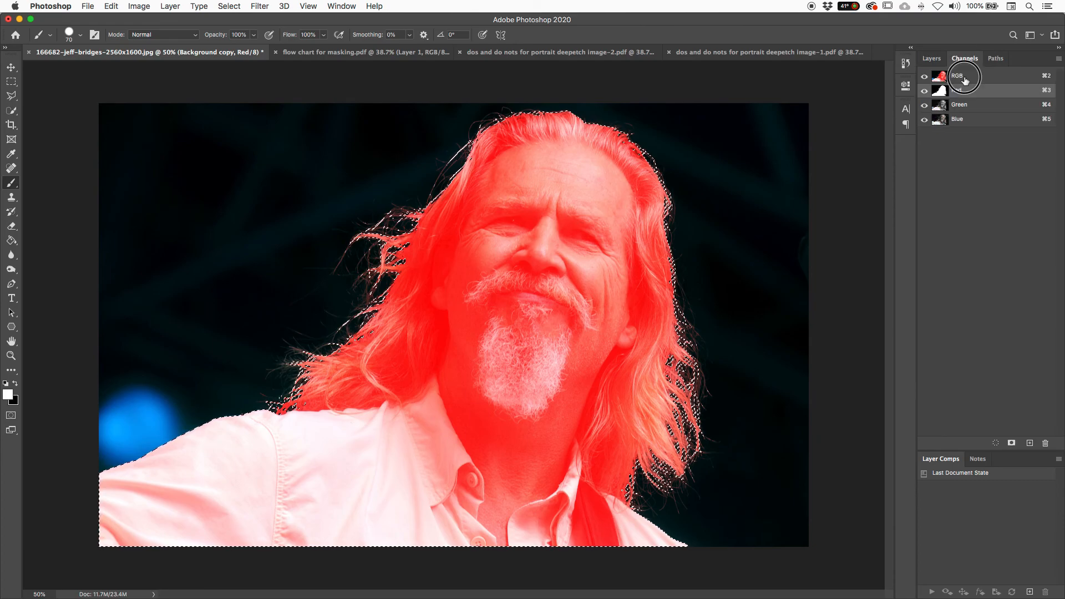
click(958, 78)
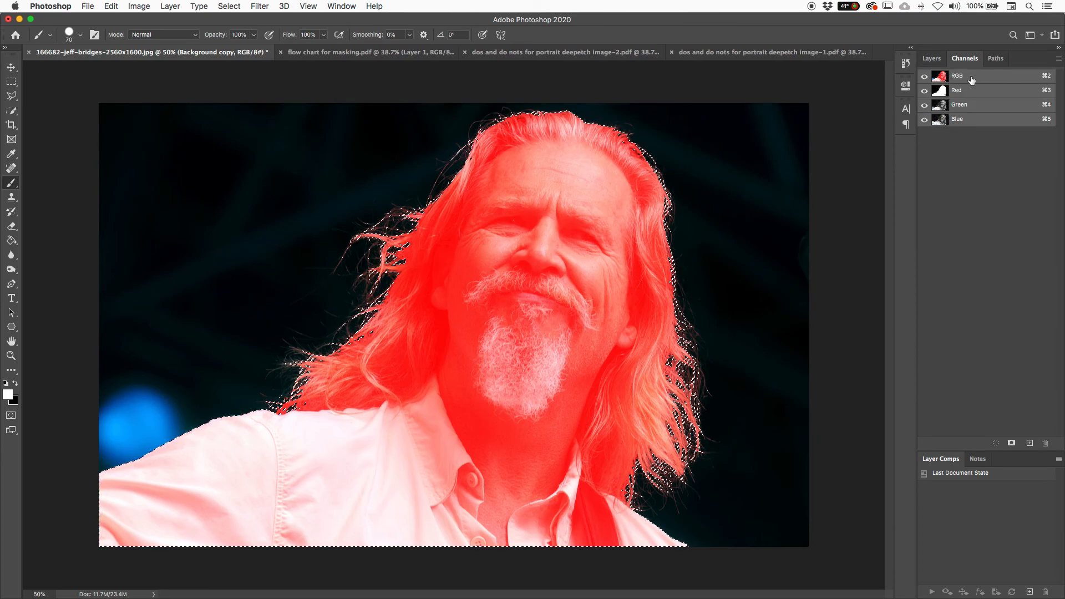
click(932, 59)
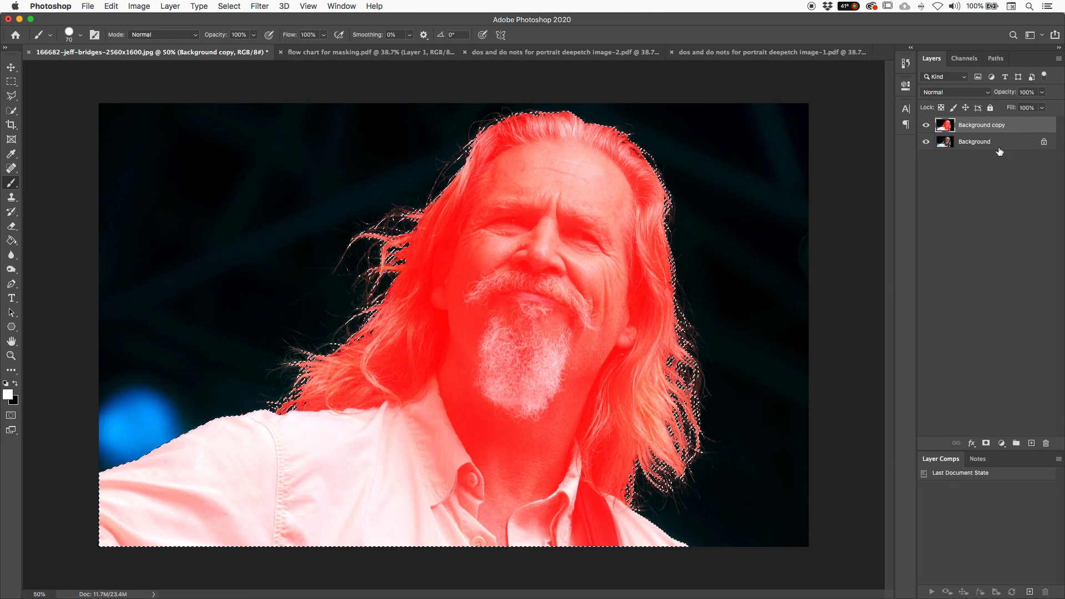
Step: Replace the red-tinted Background copy with a fresh duplicate of Background and mask it with the loaded selection, keeping Background hidden
drag(1000, 130, 1046, 449)
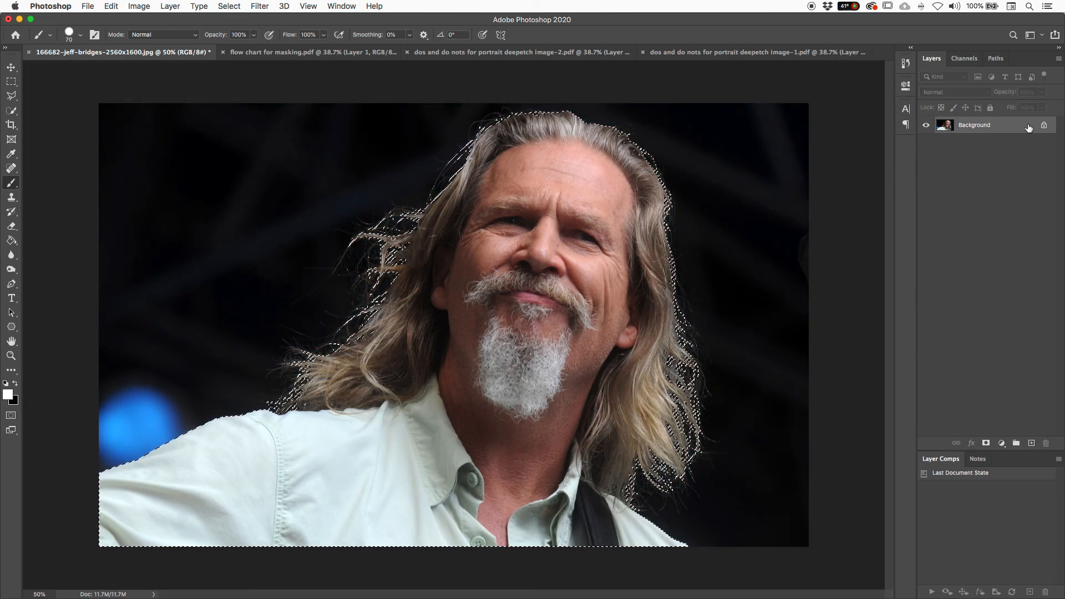
drag(997, 132, 1031, 443)
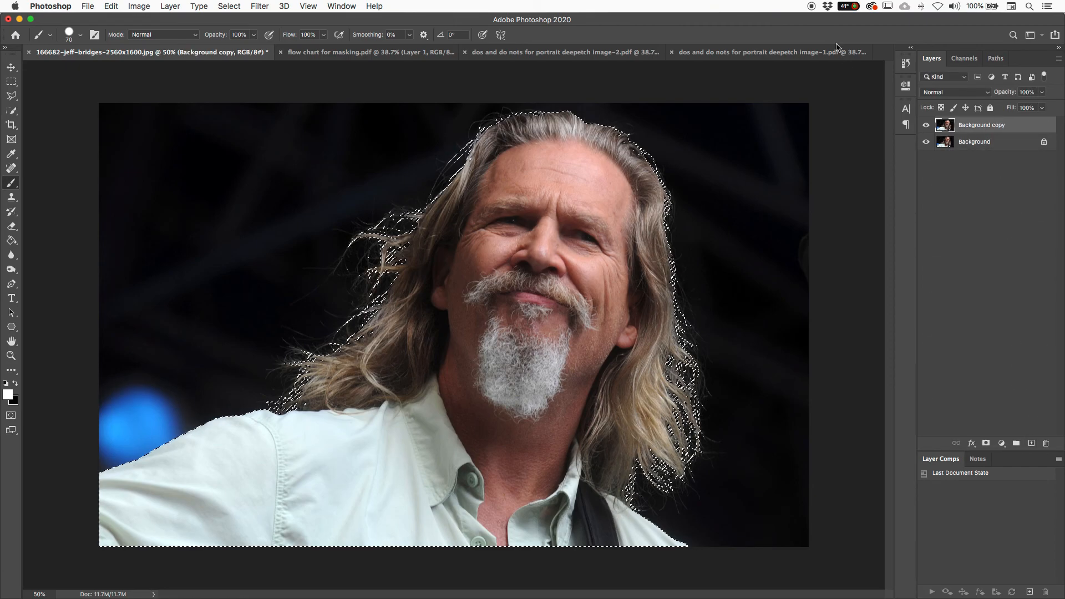
click(925, 143)
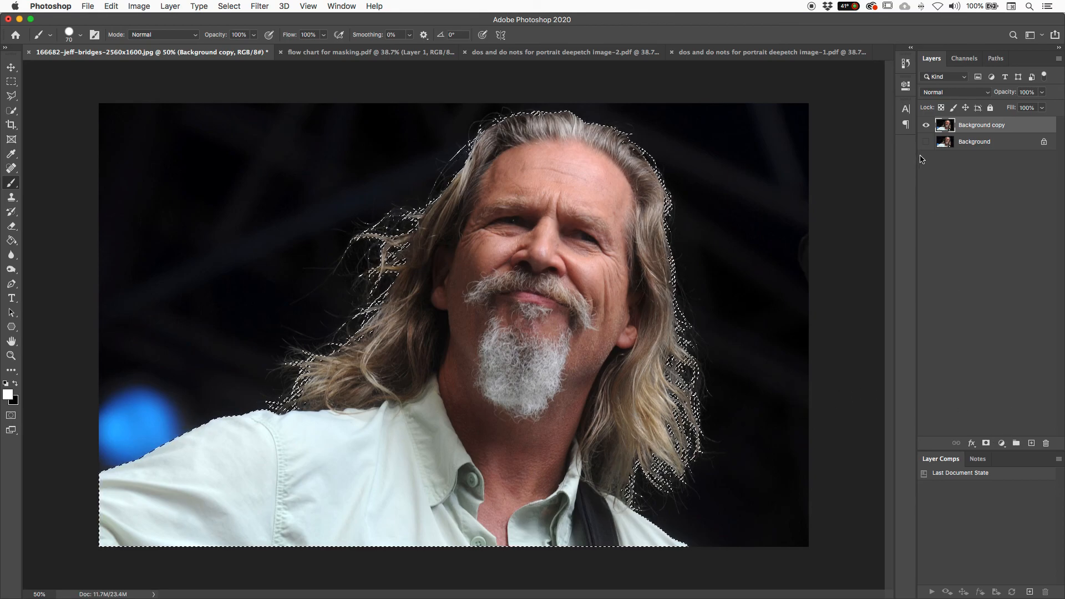
click(986, 444)
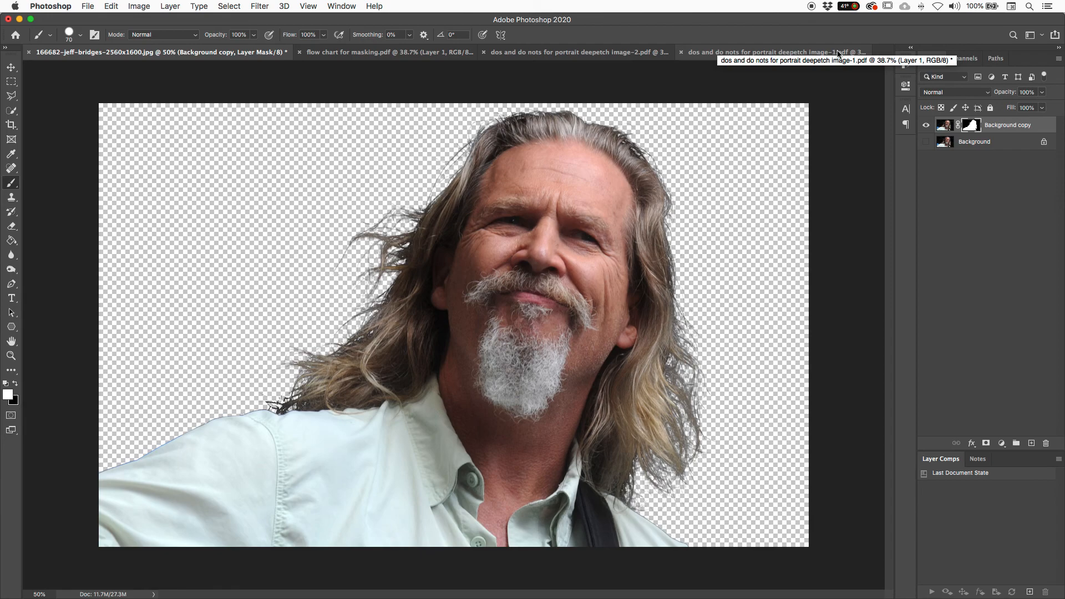
Step: Open the Background copy's mask in Select and Mask and preview it as a red Overlay at 100% opacity
double_click(973, 127)
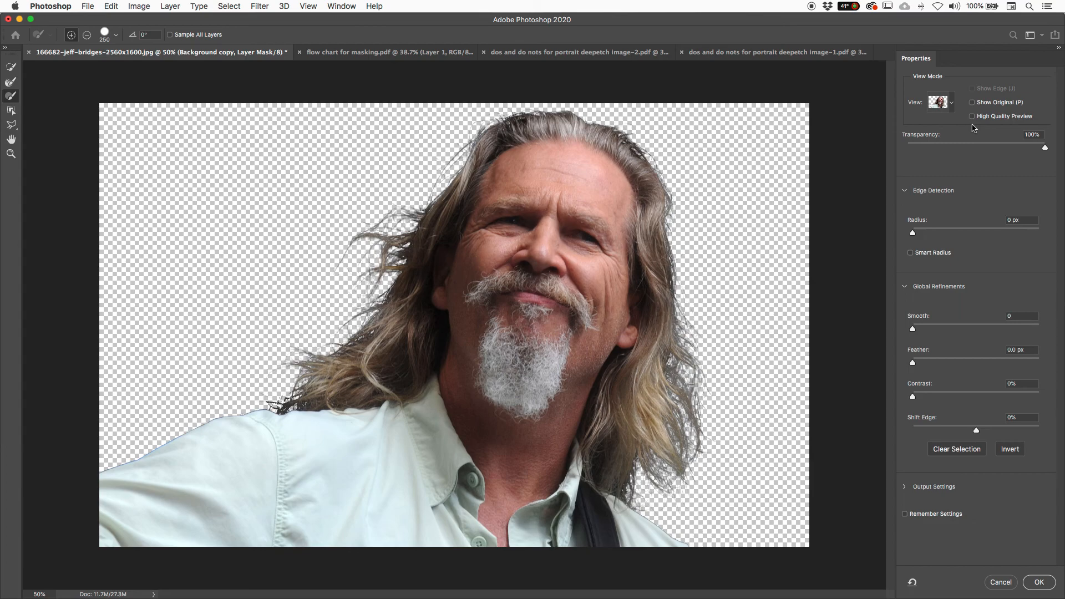
click(951, 102)
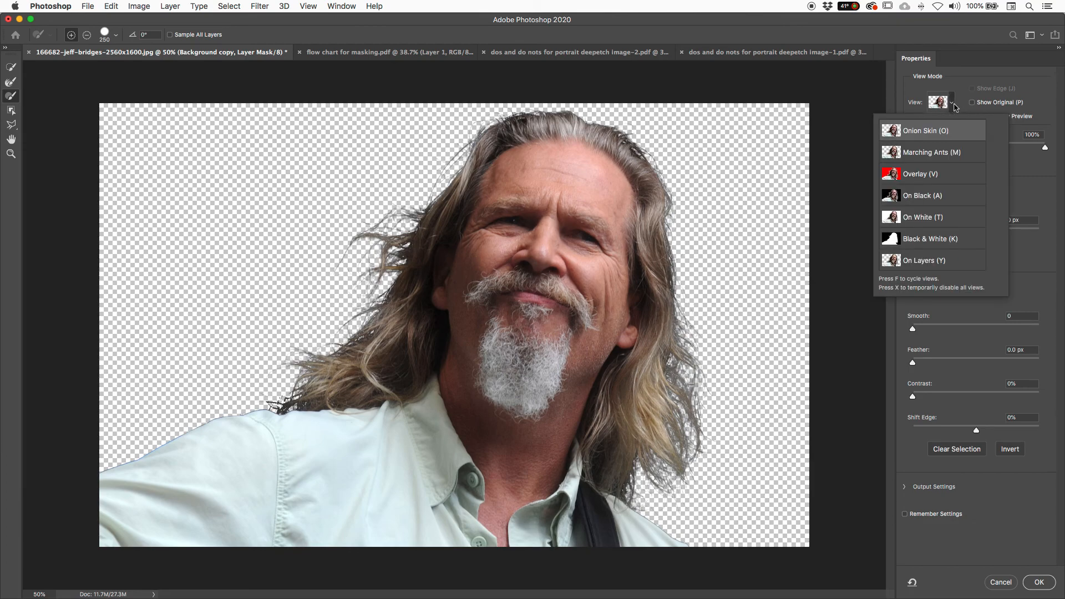
click(928, 175)
drag(996, 145, 1033, 148)
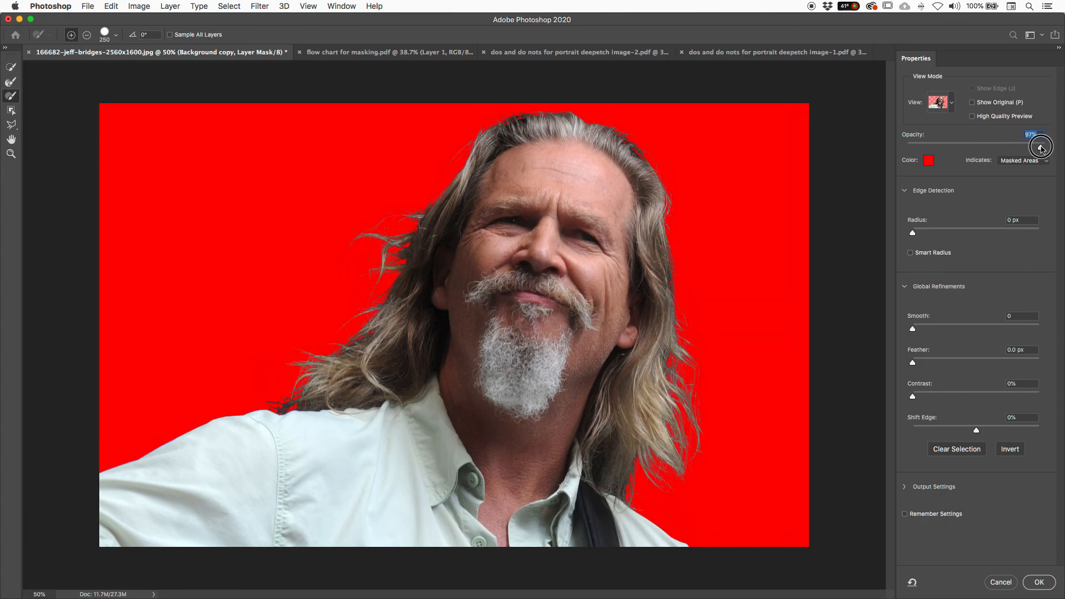
Step: Brush the flyaway strands left of the face with the 90 px Refine Edge Brush, and inspect the right-hand hair edge up close
click(10, 81)
key(z)
click(11, 81)
drag(388, 210, 394, 217)
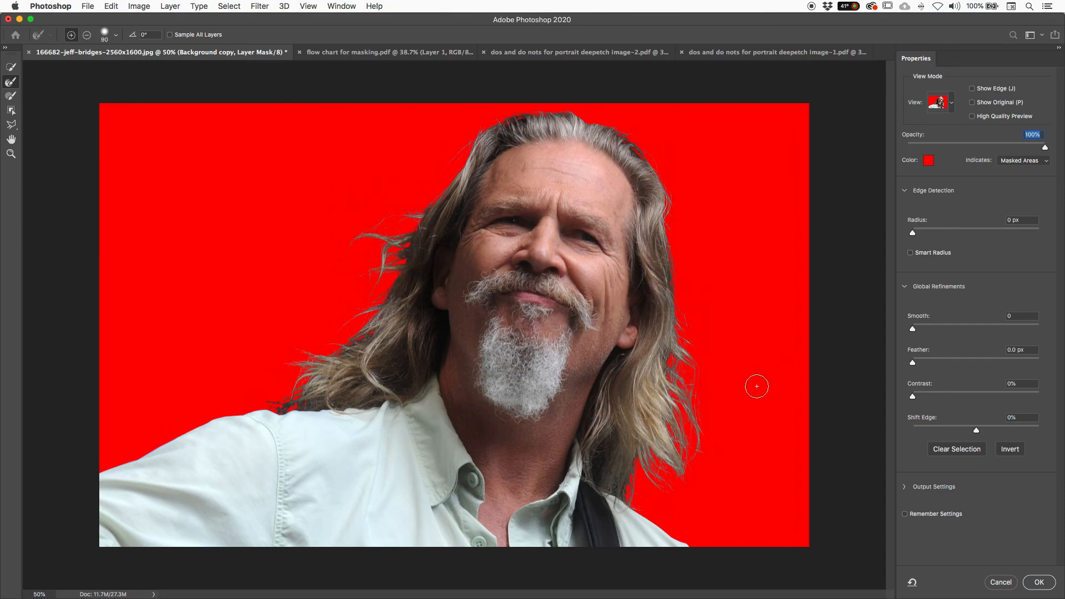
key(z)
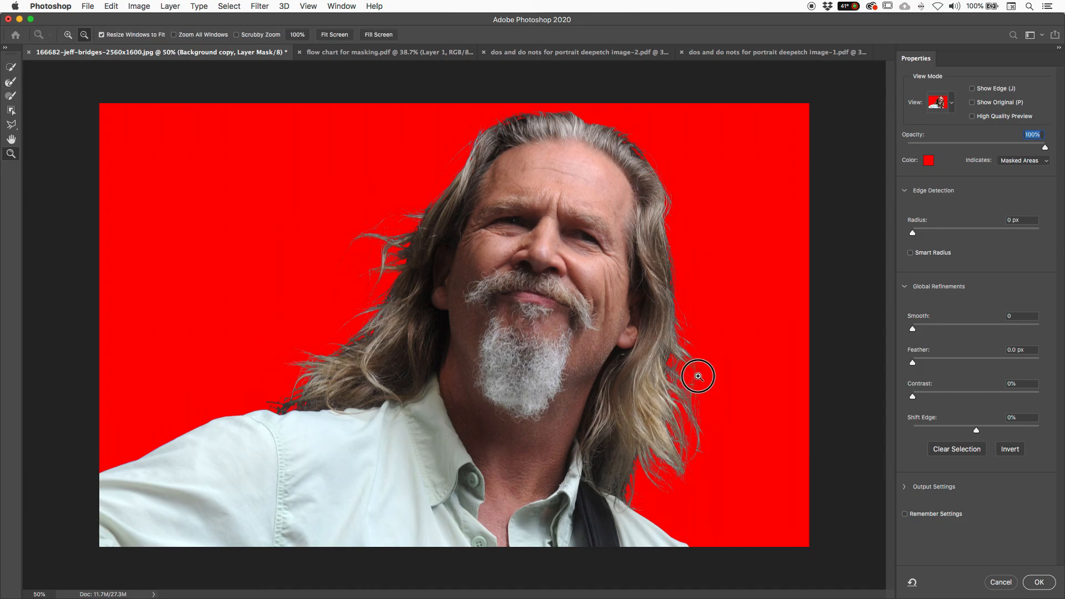
alt+click(700, 371)
drag(630, 366, 697, 412)
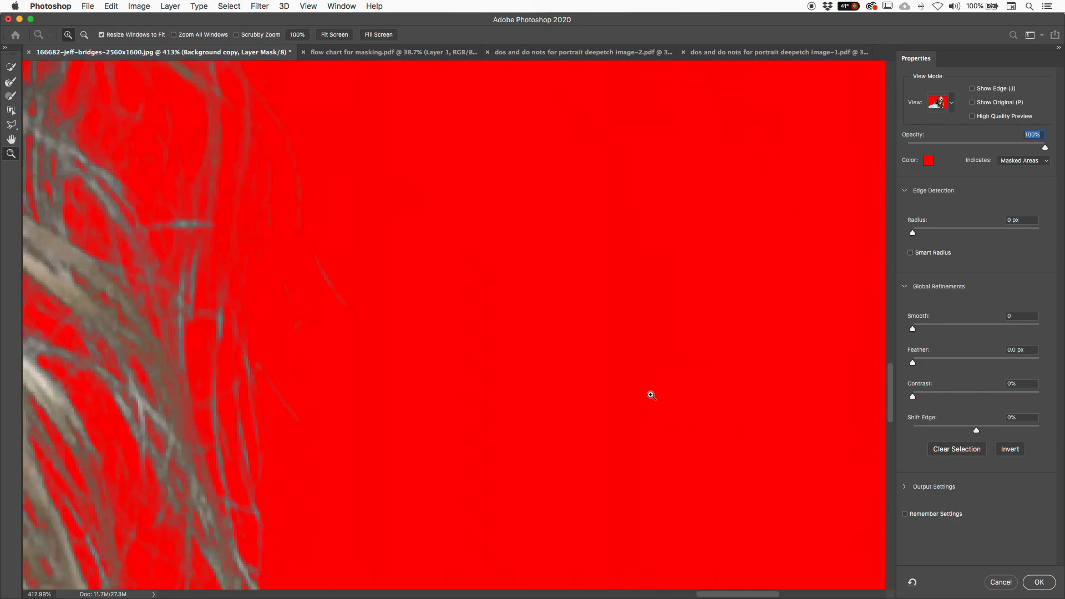
key(super+0)
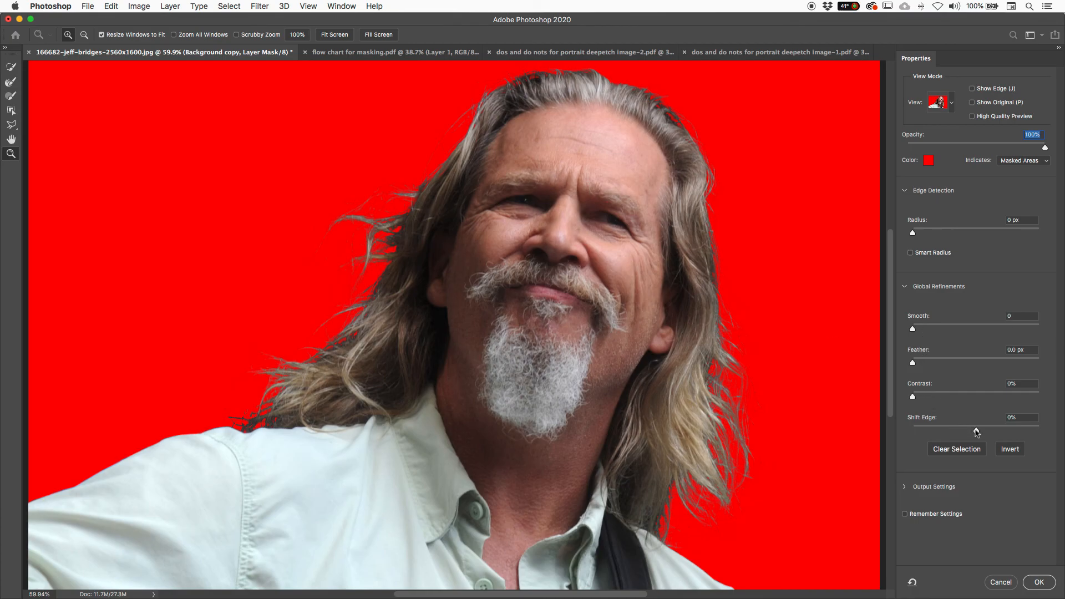
Step: Try feathering the mask edge, undo the feather, and apply the Select and Mask result
key(shift+Tab)
drag(912, 362, 938, 363)
key(super+z)
key(super+z)
click(1038, 581)
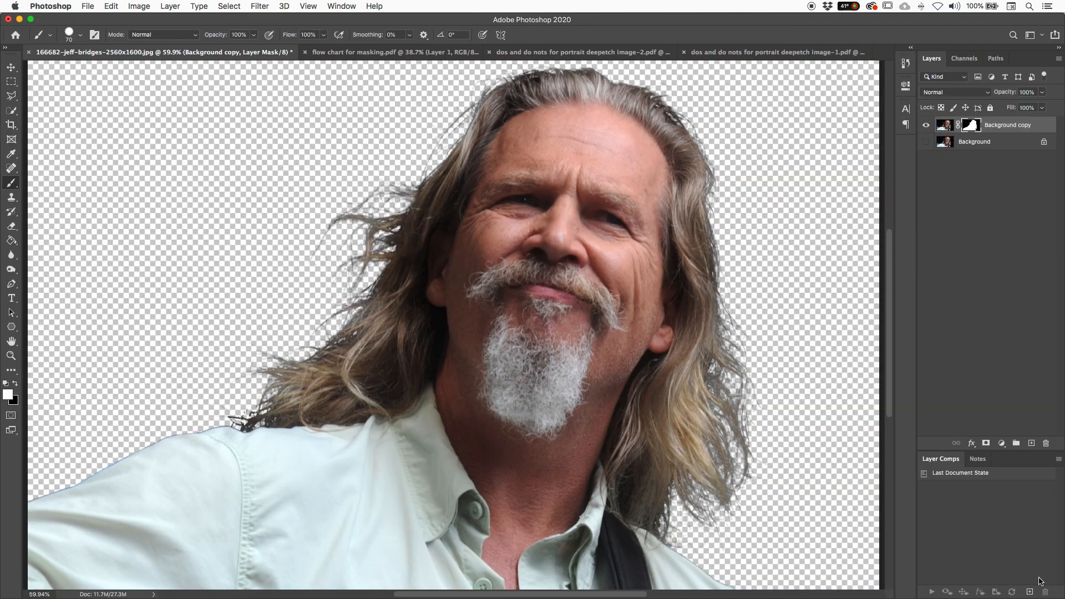
Step: Add a layer between Background and the masked copy and fill it with bright red
click(982, 141)
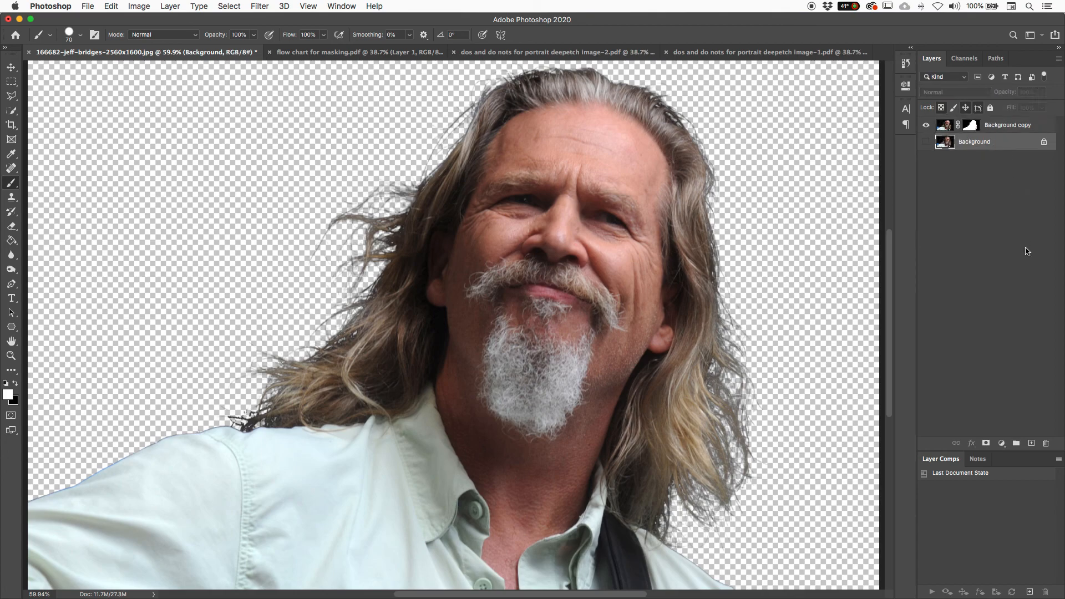
click(1031, 443)
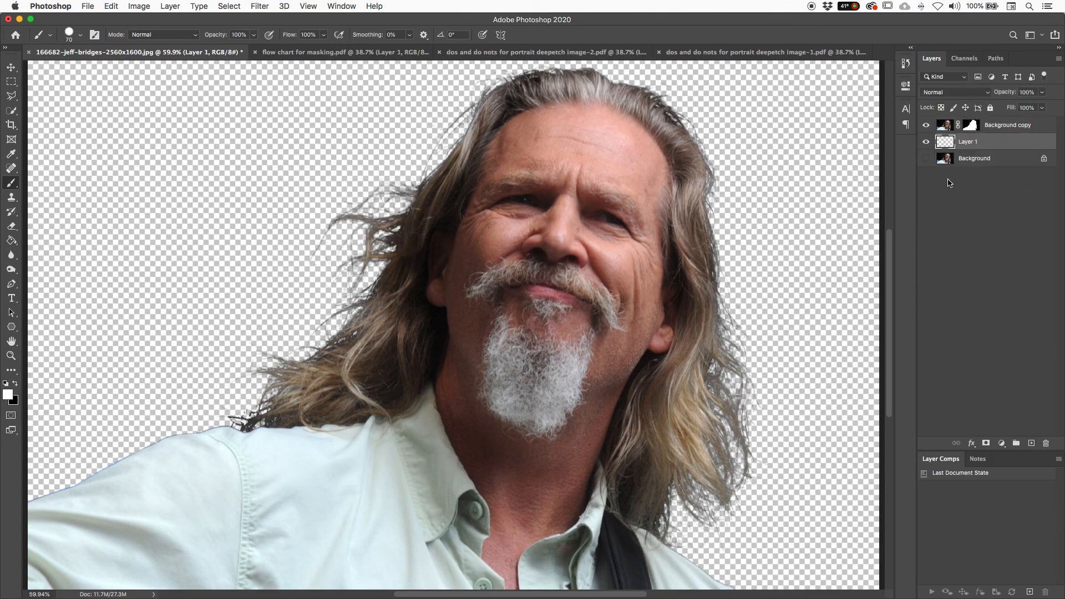
click(8, 393)
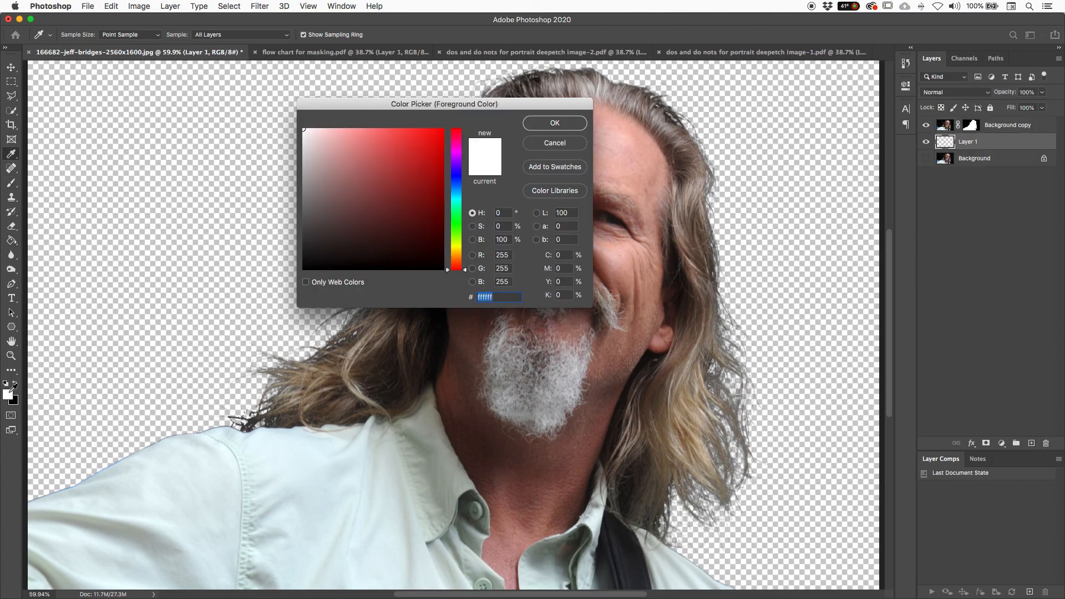
click(401, 152)
click(559, 124)
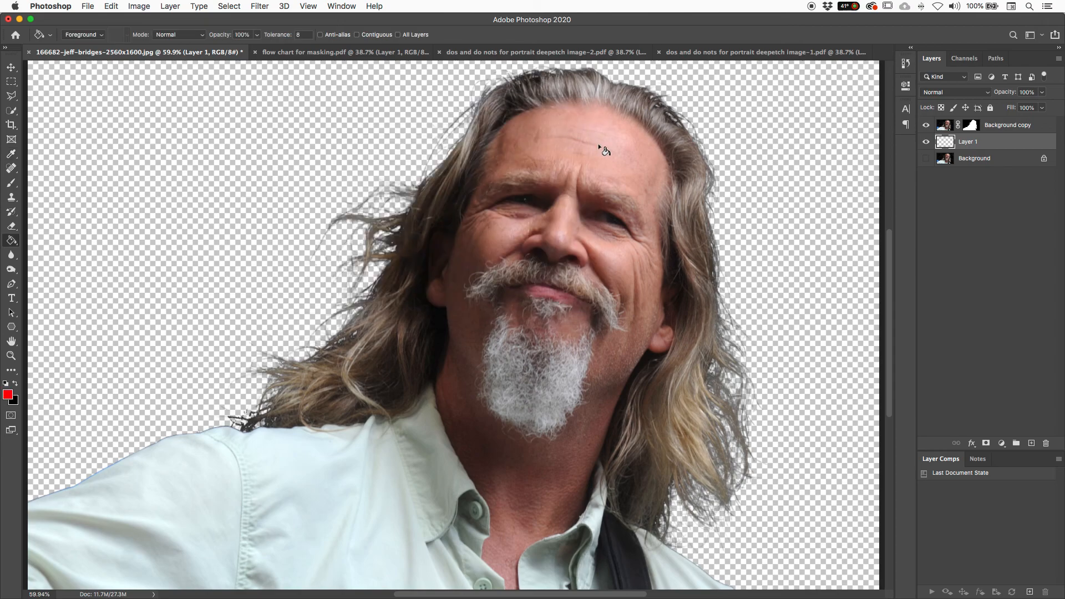
click(727, 204)
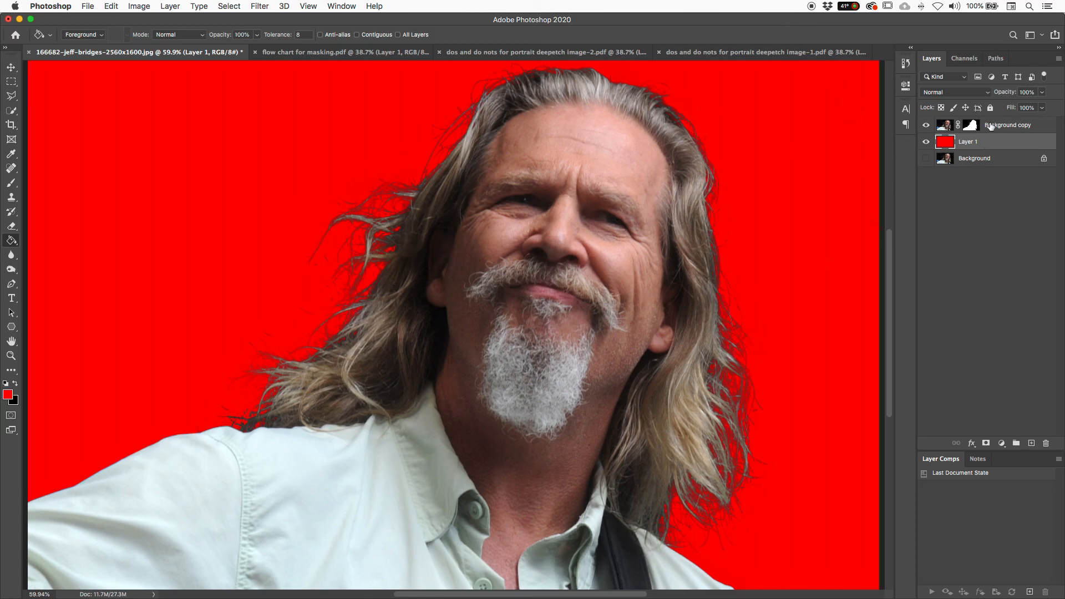
Step: Add an empty layer above the Background copy and clip it to that layer
click(972, 125)
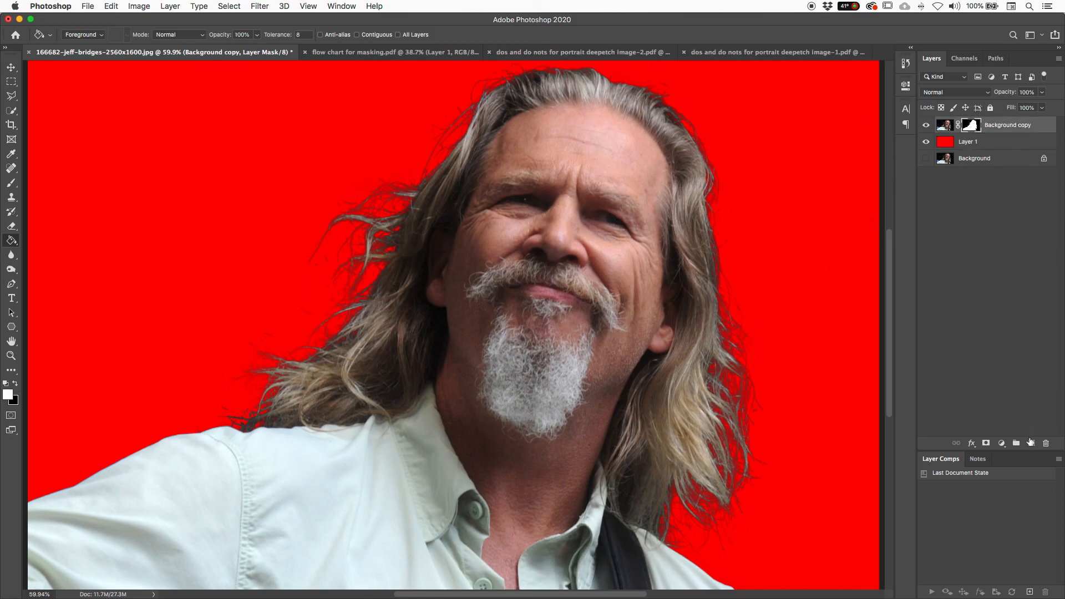
click(1031, 443)
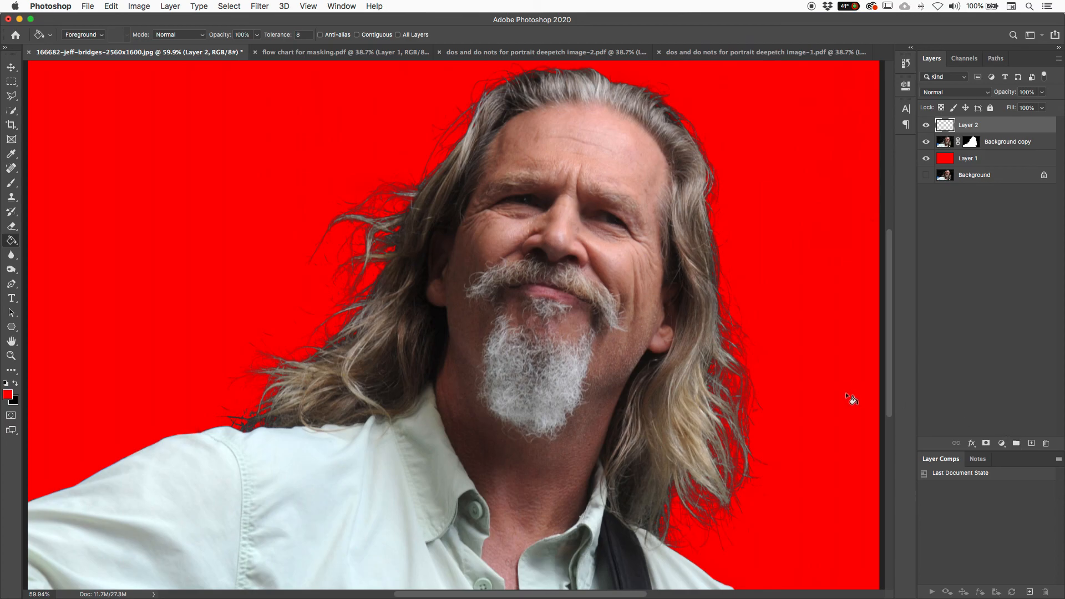
right_click(991, 131)
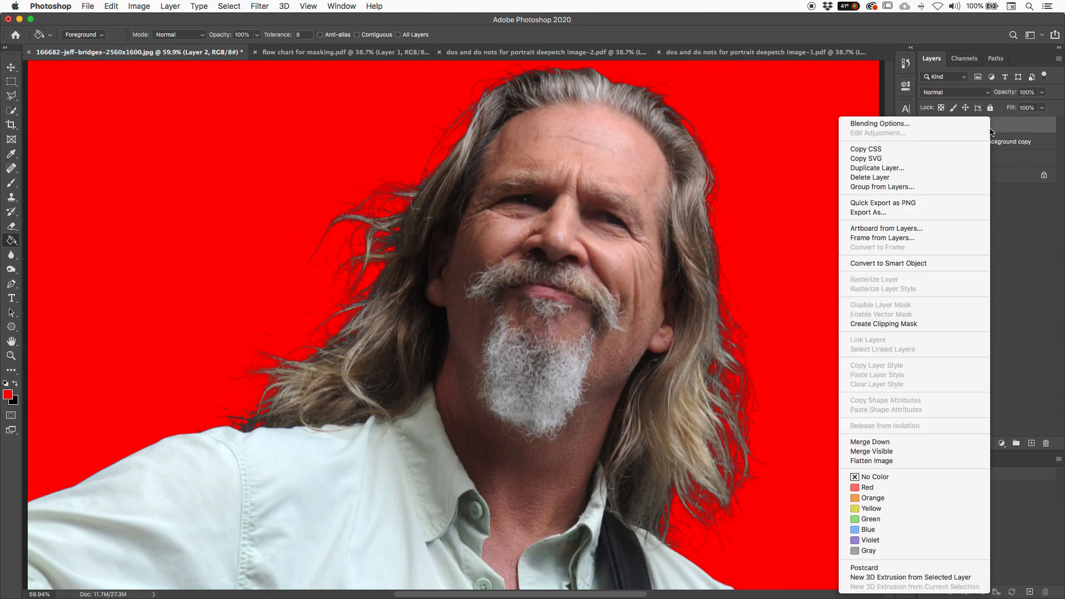
click(946, 326)
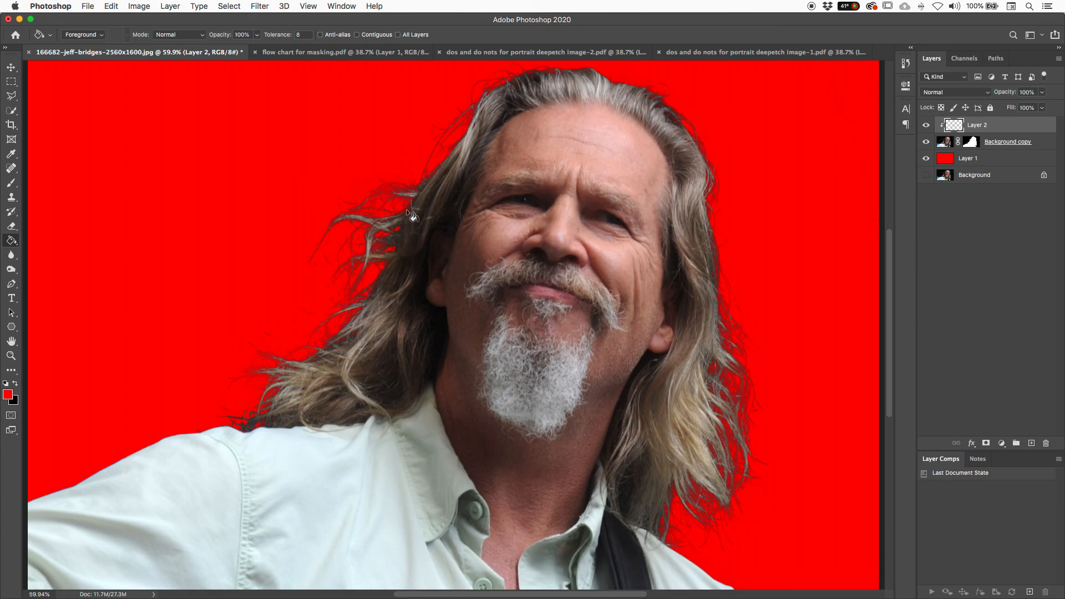
Step: Sample the grey-brown hair colour beside the forehead and set up a soft brush with reduced opacity
key(b)
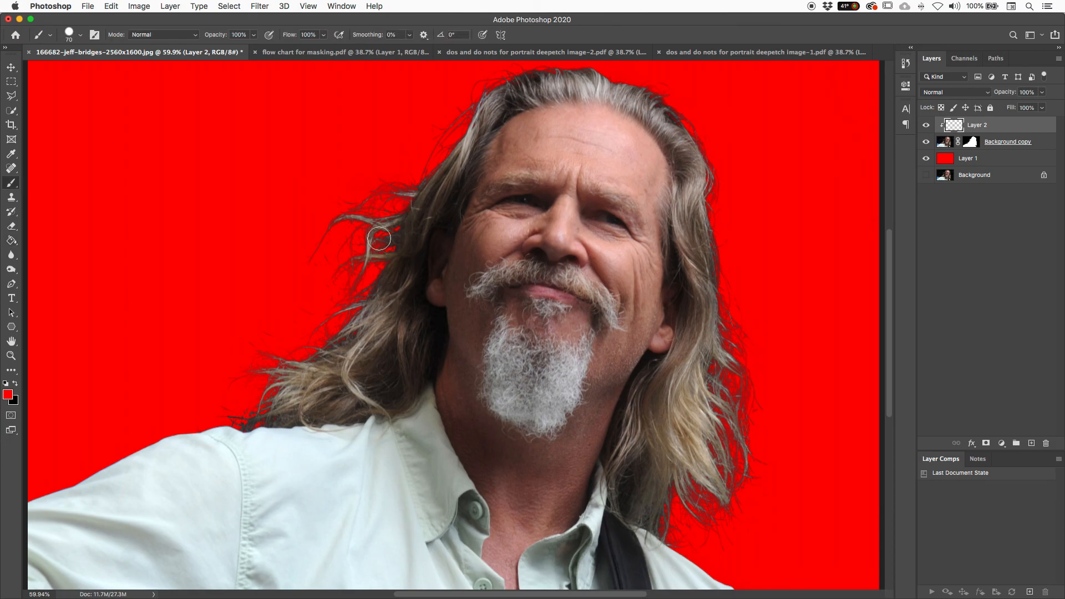
alt+click(447, 161)
click(69, 35)
click(83, 155)
key(Return)
drag(216, 35, 184, 39)
Step: Paint the sampled colour over the dark flyaway hair left of the face, enlarging the soft brush to 150 px
key(bracketright)
drag(363, 204, 371, 214)
key(bracketright)
key(bracketright)
key(bracketright)
key(bracketright)
mouse_move(306, 276)
mouse_down()
mouse_move(370, 244)
mouse_move(377, 252)
mouse_up()
mouse_move(341, 290)
mouse_down()
mouse_move(330, 332)
mouse_move(261, 358)
mouse_move(225, 391)
mouse_up()
Step: Paint the top, right-hand and lower-left hair fringes at 34% brush opacity, enlarging the brush to 200 px
drag(217, 31, 203, 33)
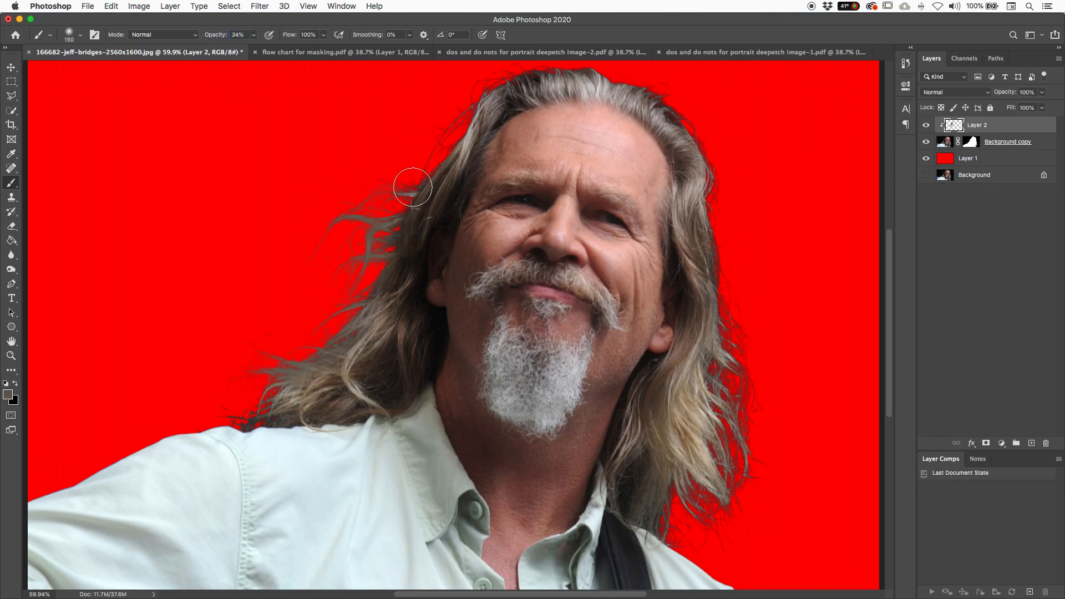
click(511, 74)
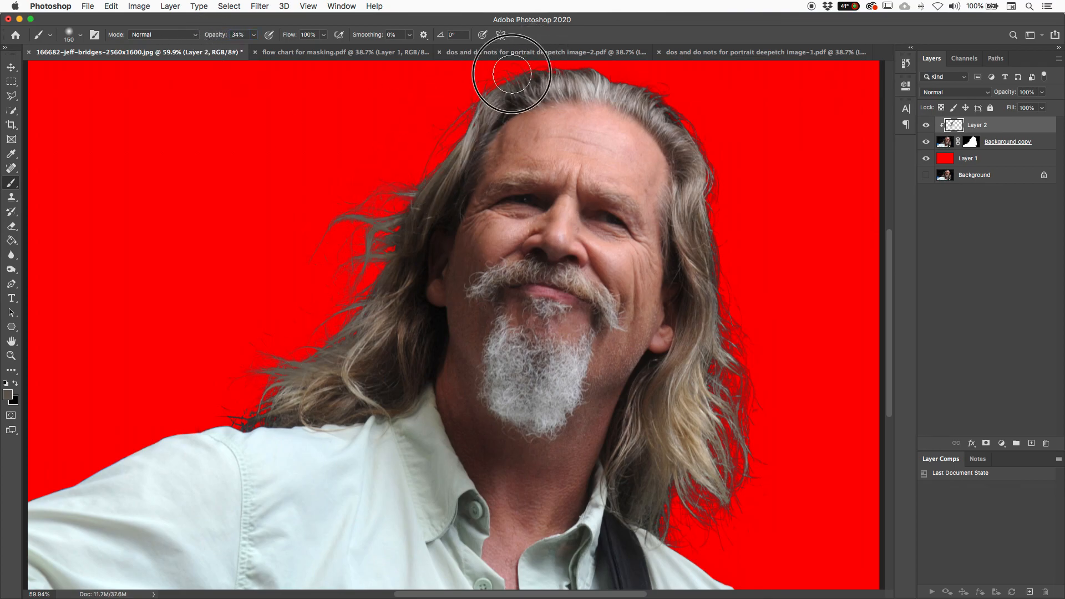
mouse_move(740, 410)
mouse_down()
mouse_move(747, 432)
mouse_move(753, 399)
mouse_move(732, 482)
mouse_move(701, 506)
mouse_move(640, 496)
mouse_move(683, 538)
mouse_move(720, 483)
mouse_up()
key(bracketright)
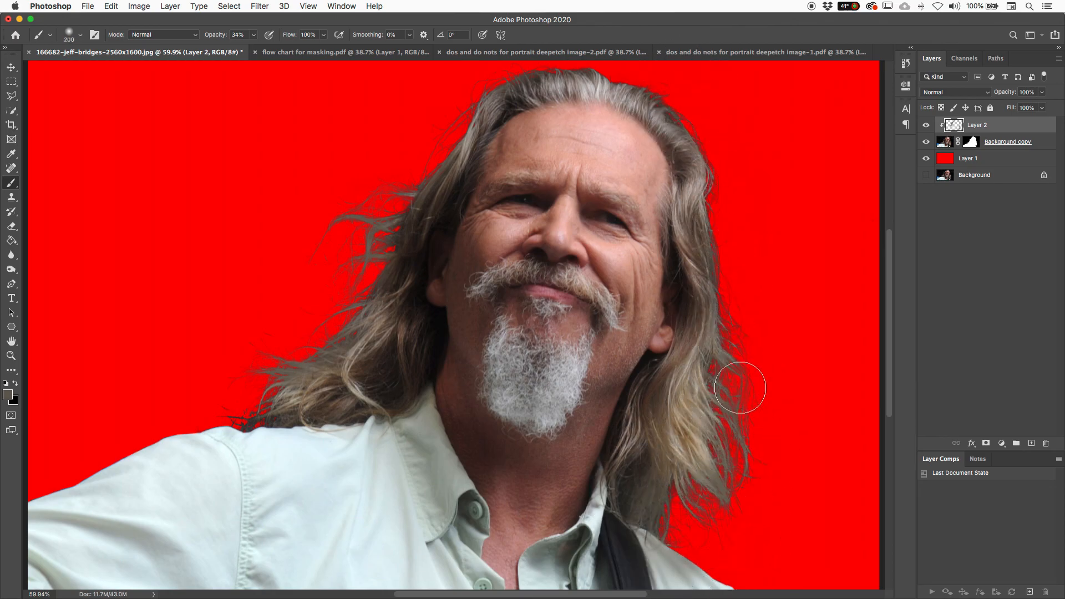
click(239, 399)
click(729, 161)
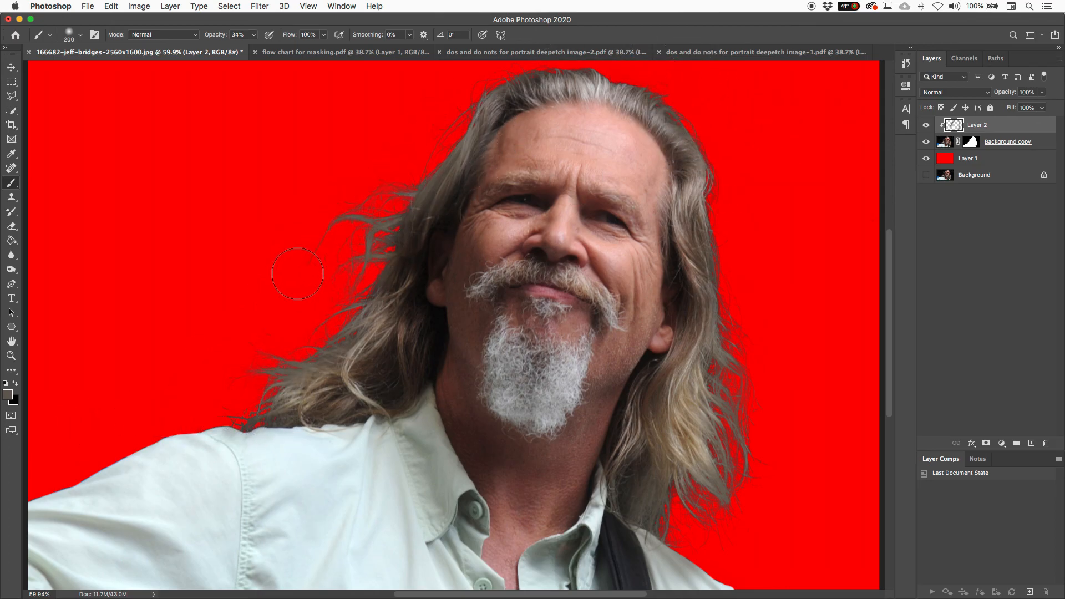
Step: Preview blend modes for the clipped hair colour layer, keep Normal, and set the layer's opacity to 86%
click(949, 92)
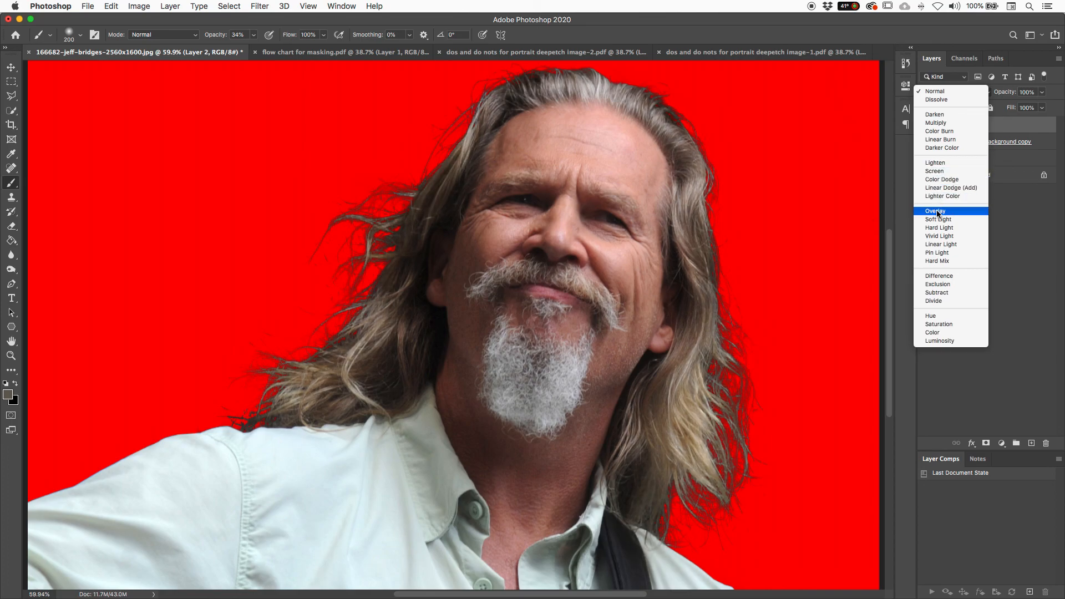
click(954, 92)
mouse_move(1006, 92)
mouse_down()
mouse_move(984, 94)
mouse_move(1004, 96)
mouse_up()
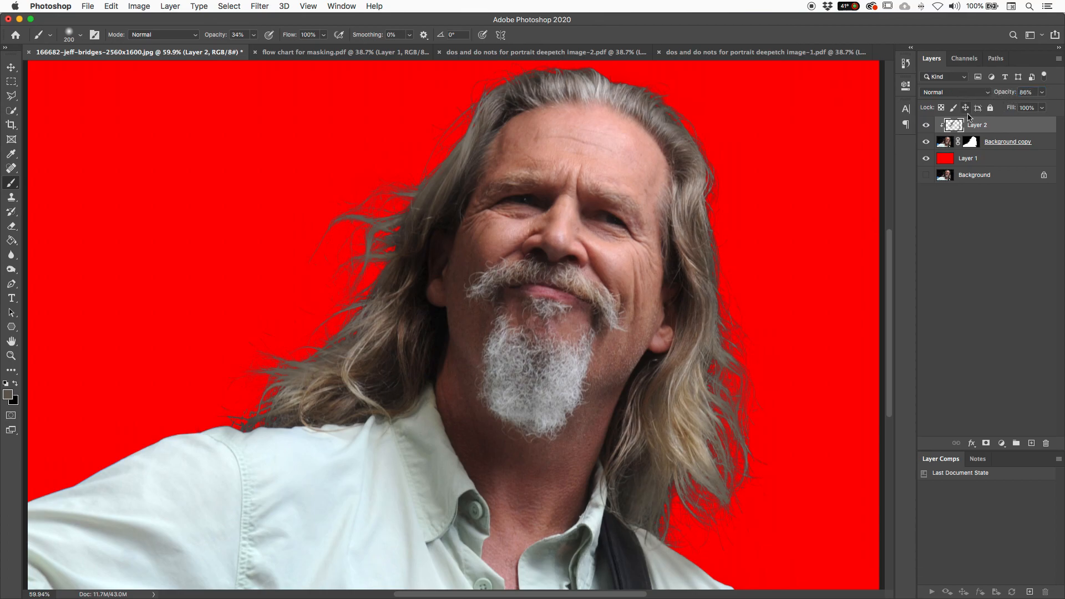
Step: Hide the red fill layer and add a new empty layer directly above the original Background layer
click(924, 160)
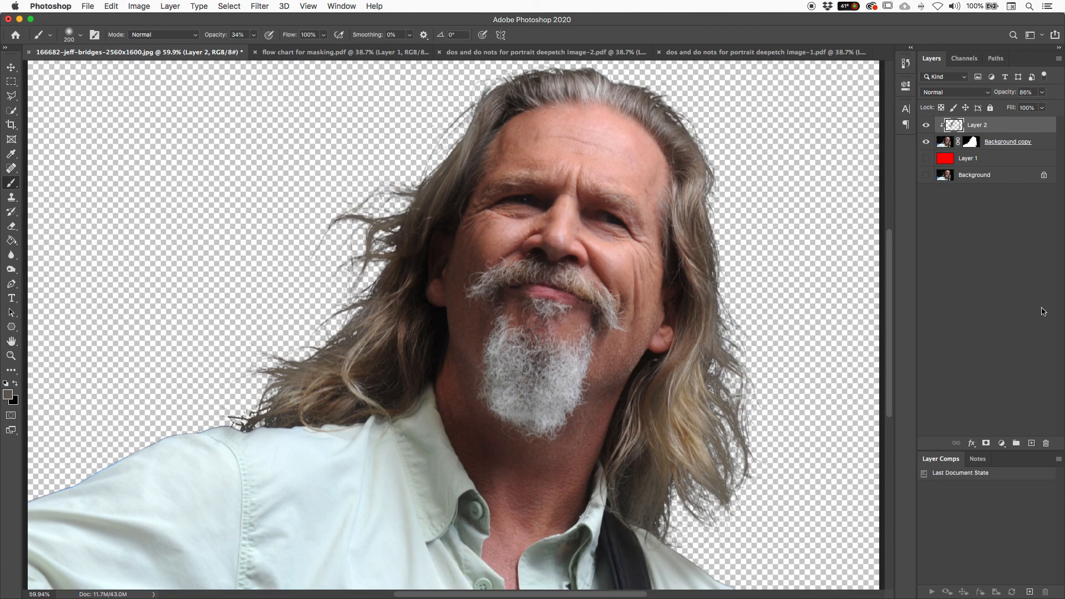
click(1015, 174)
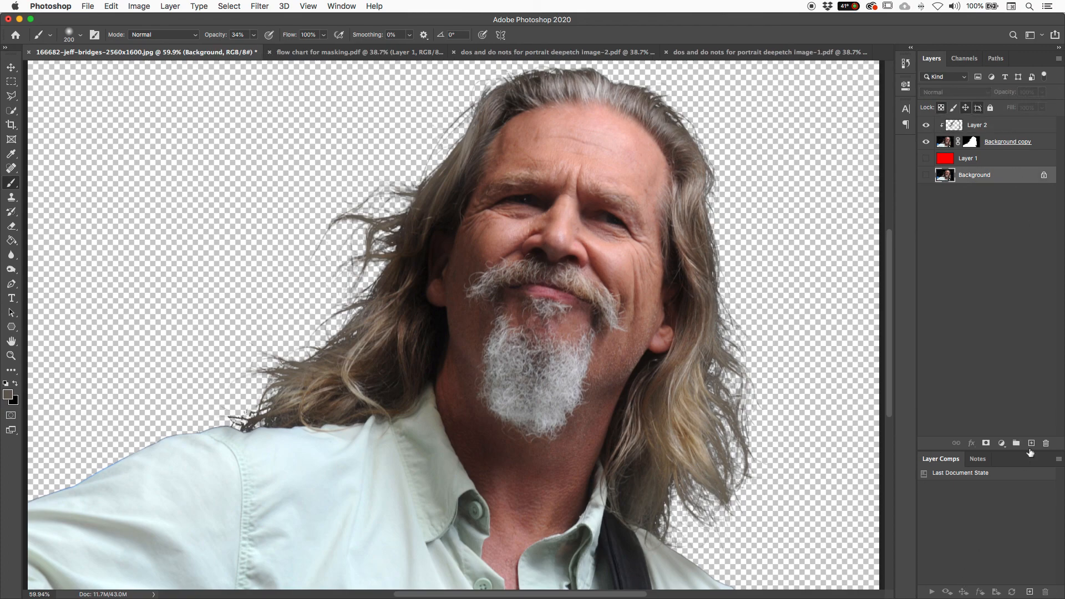
click(1031, 442)
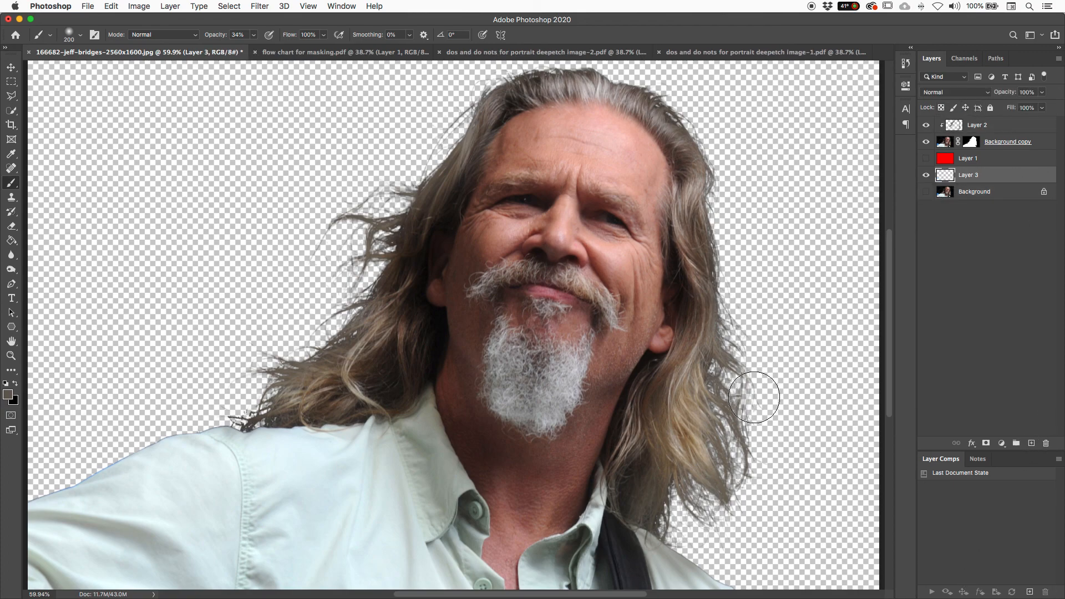
Step: Fill the new layer with light grey cdcdcd using the Paint Bucket tool
key(g)
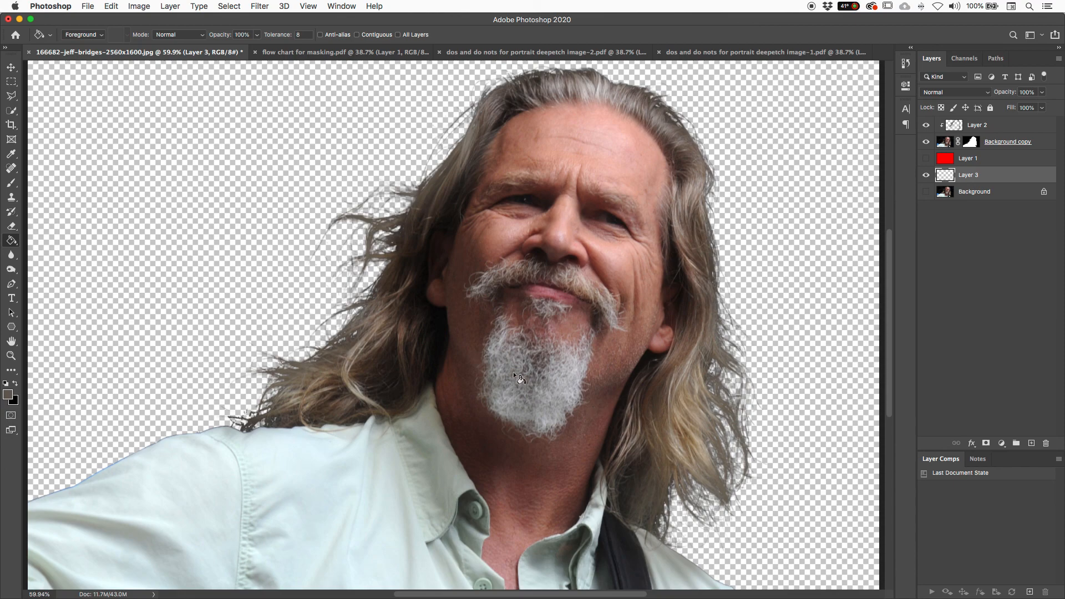
click(8, 395)
click(325, 156)
drag(325, 157, 270, 155)
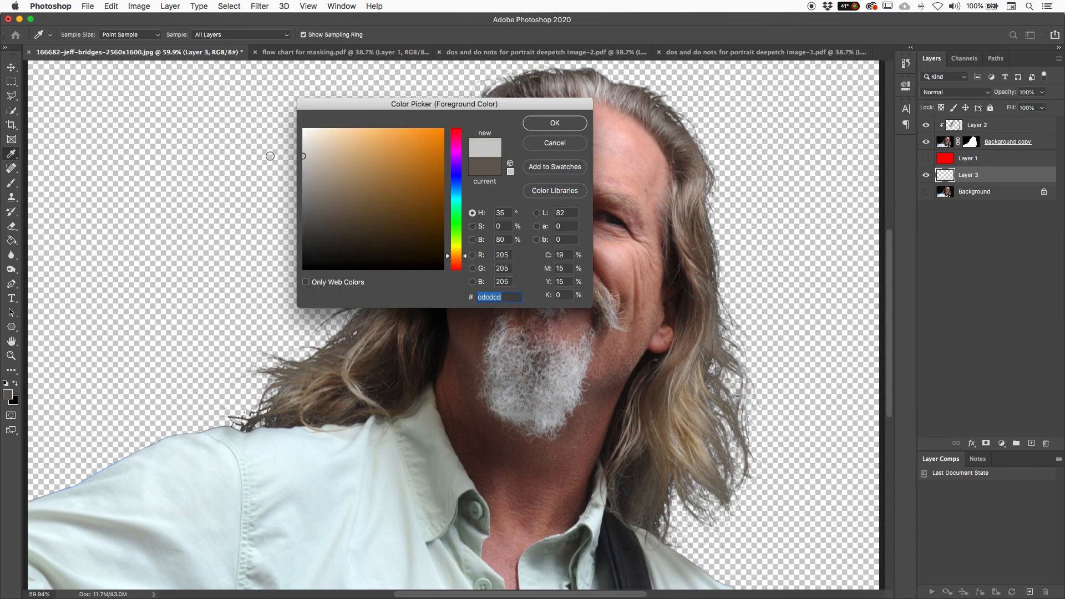
click(550, 120)
click(177, 220)
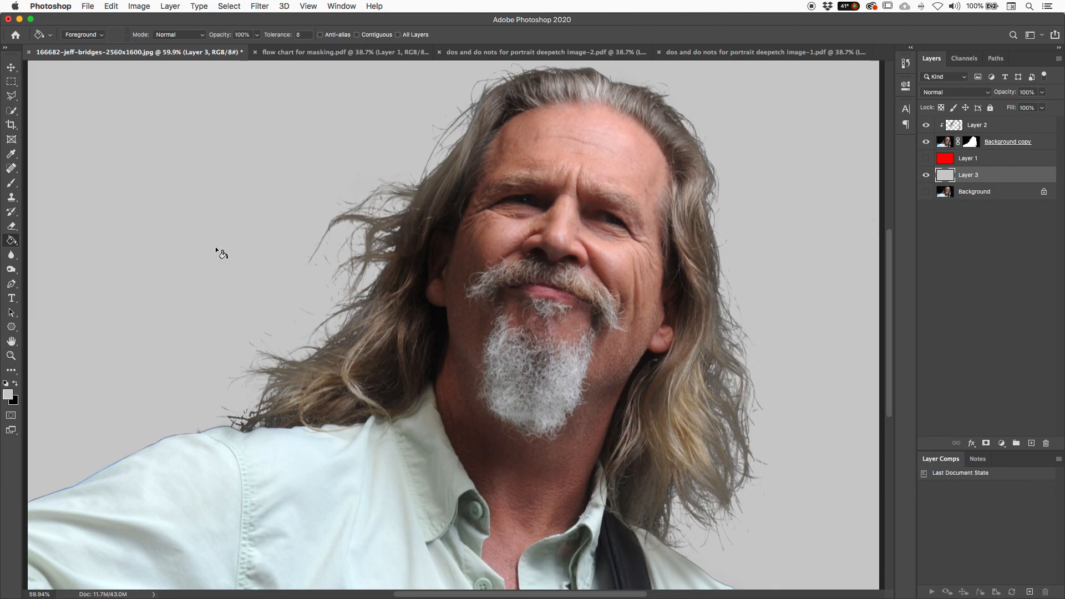
Step: View the whole cutout on grey, select the Background copy layer's mask, and toggle that layer's visibility off and on
key(super+minus)
key(super+minus)
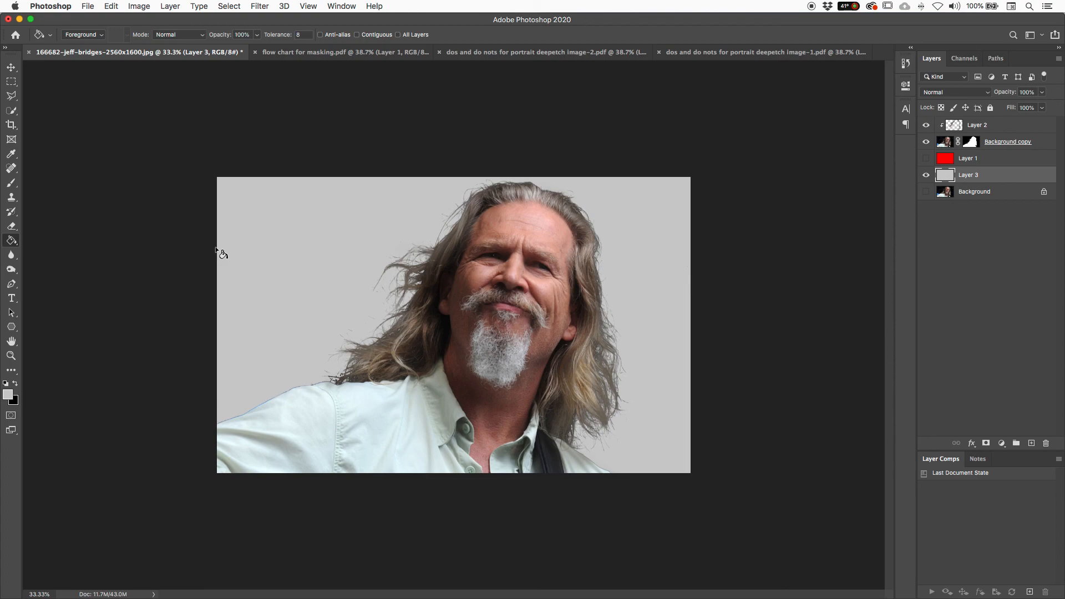
click(975, 142)
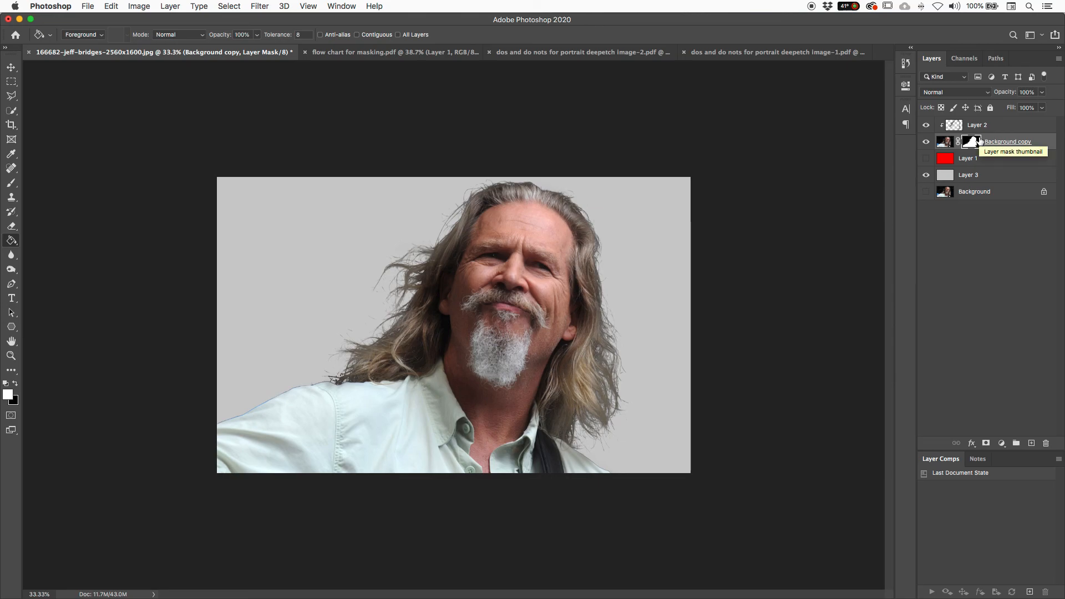
click(926, 142)
click(926, 142)
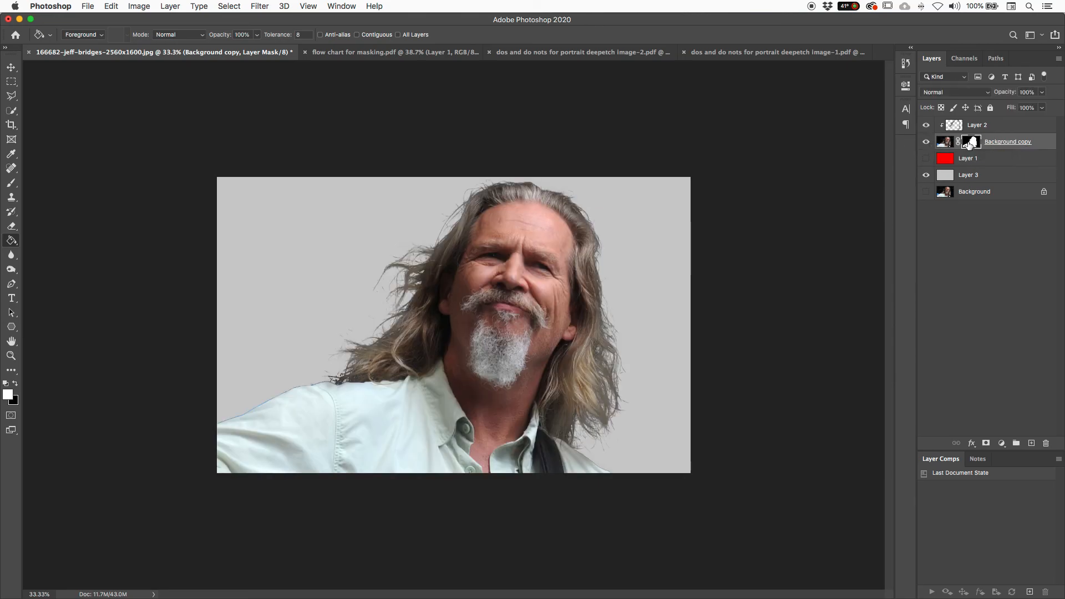